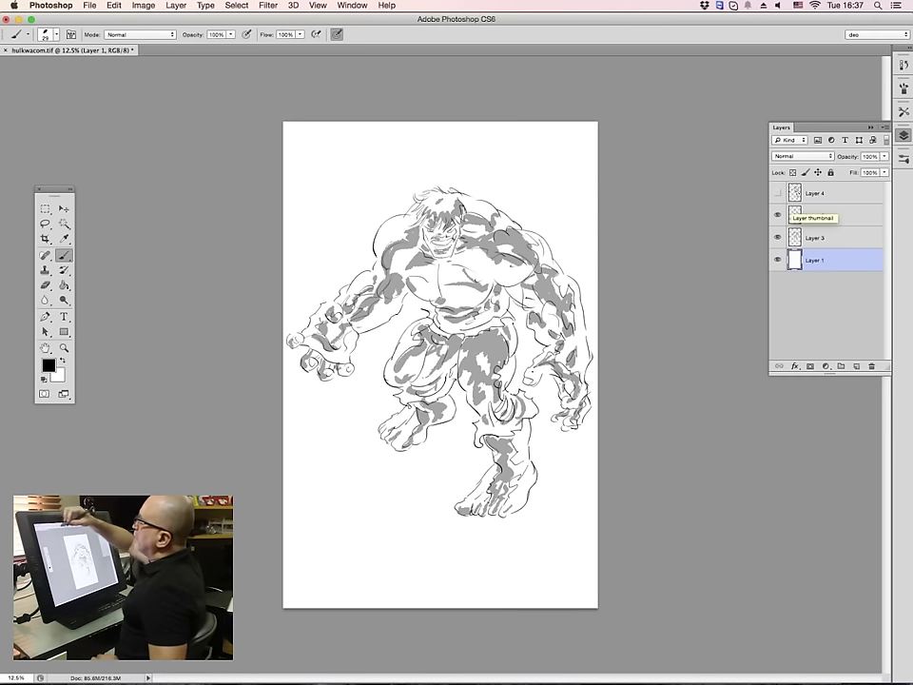
# Create a new layer named Layer 5 in Normal mode at 100% opacity and place it directly above Layer 2
pyautogui.click(175, 5)
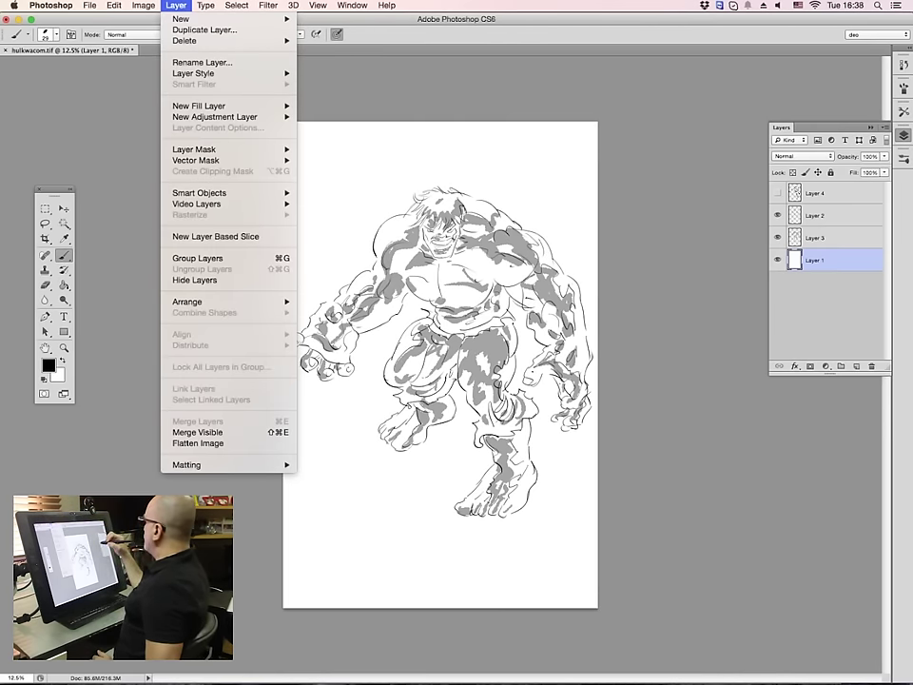
pyautogui.press('Escape')
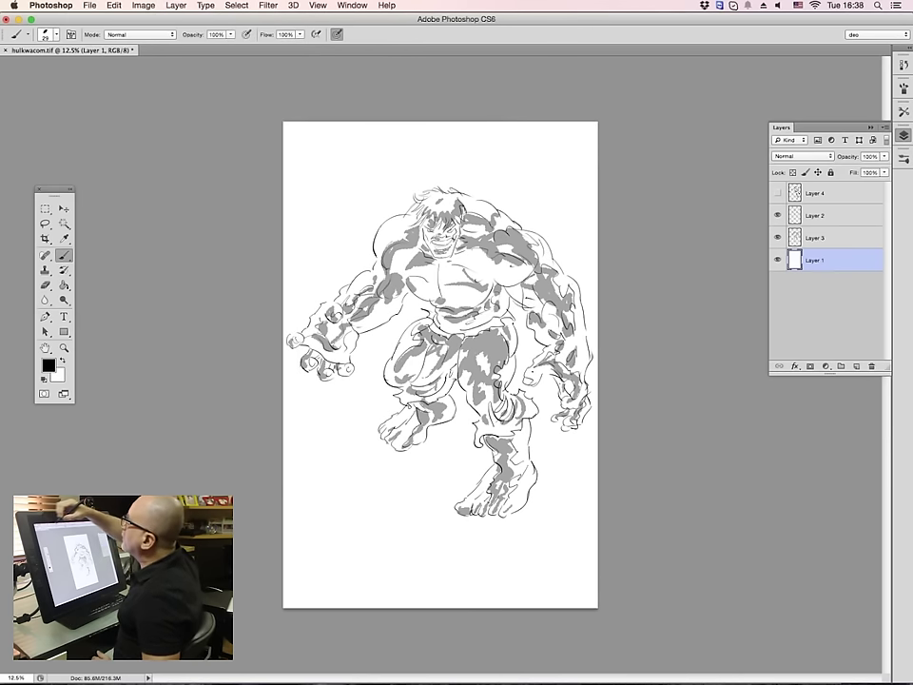
pyautogui.click(176, 4)
pyautogui.moveTo(229, 19)
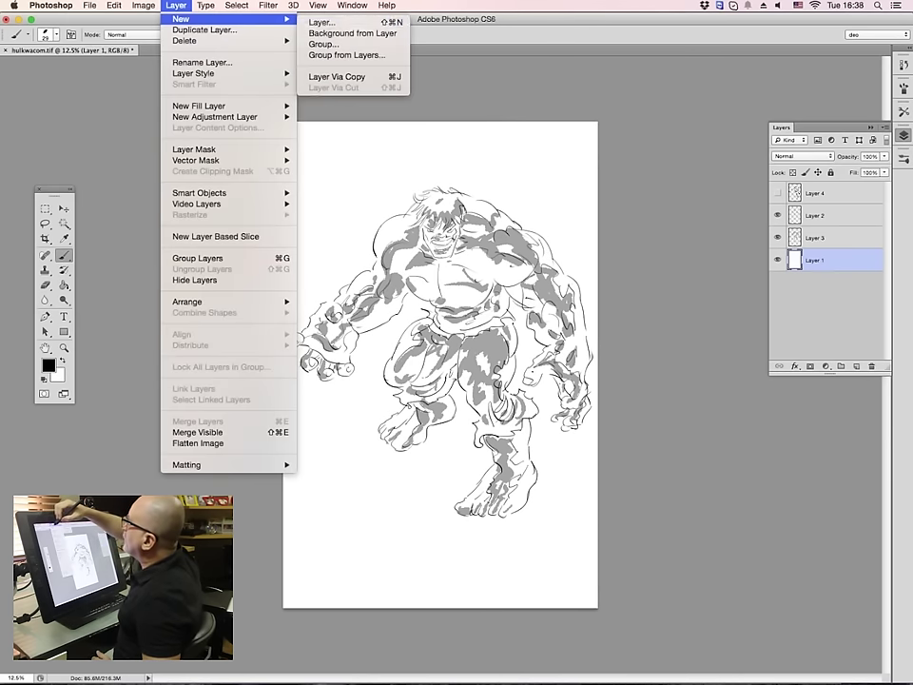
pyautogui.press('shift+super+n')
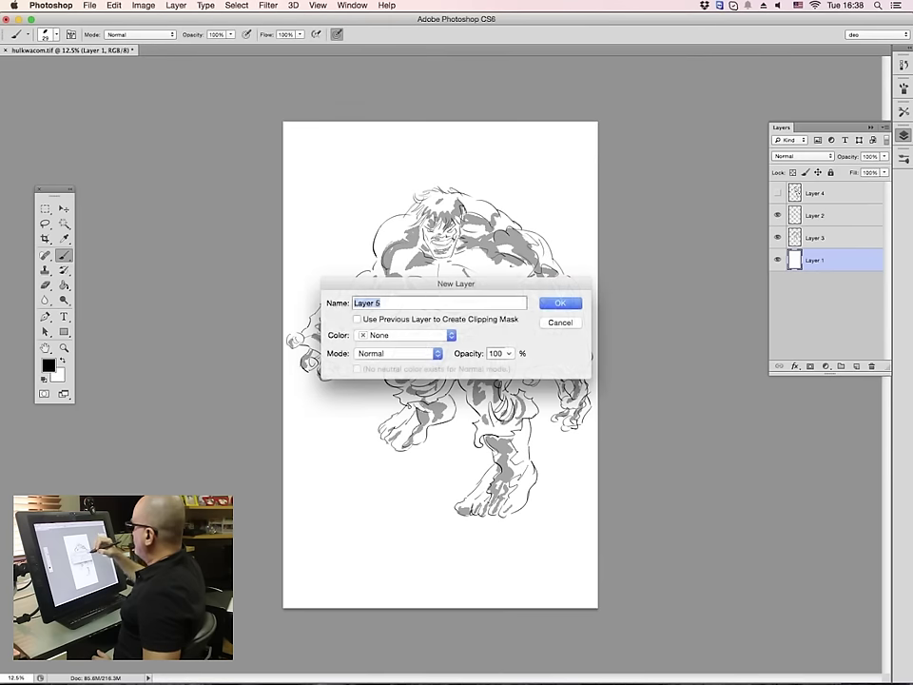
pyautogui.press('Return')
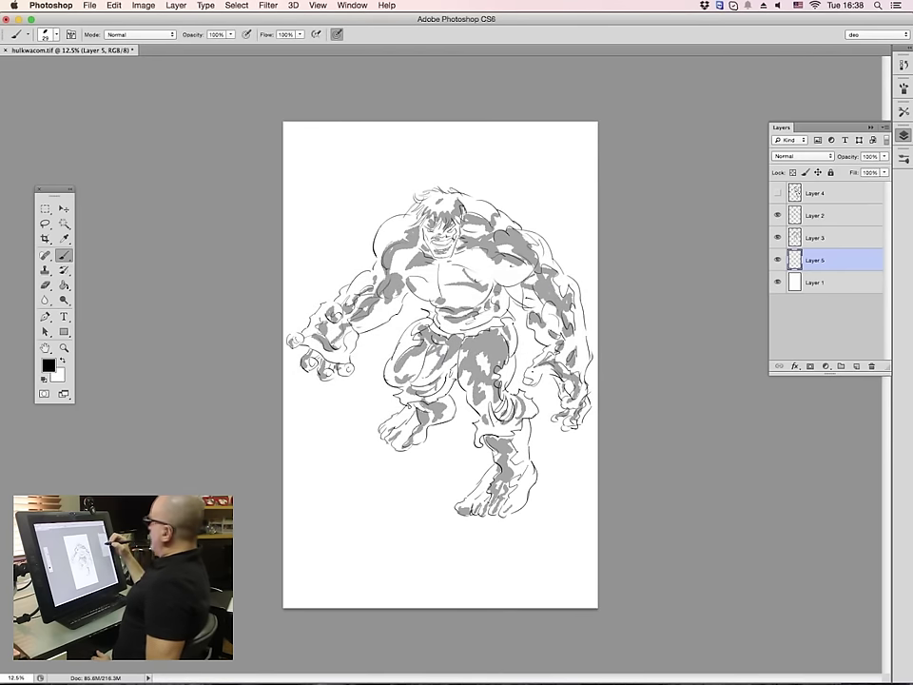
pyautogui.moveTo(818, 260); pyautogui.dragTo(819, 206)
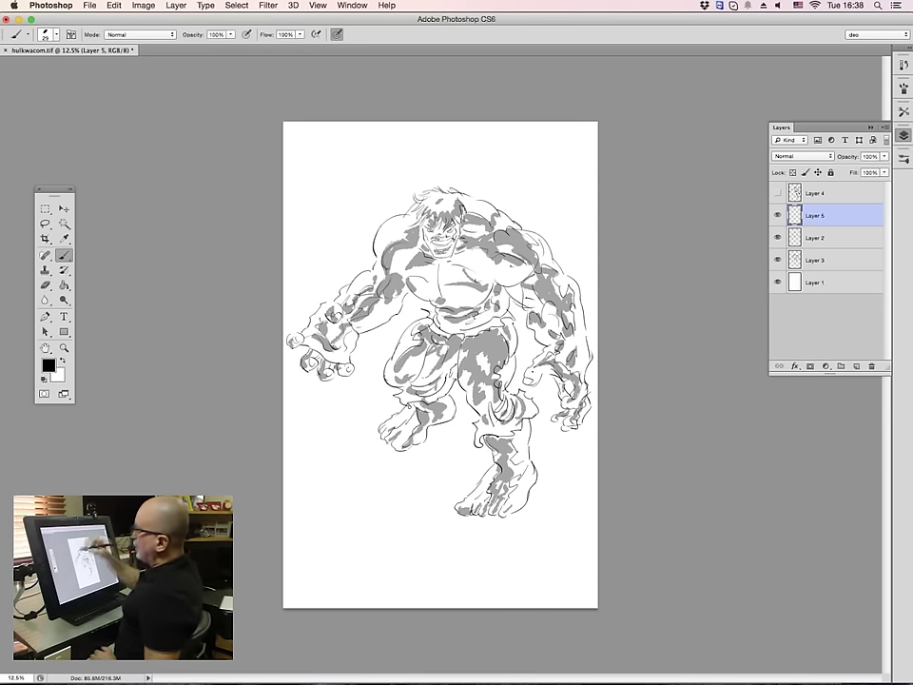
# Lower the fill of Layer 2 to 35%
pyautogui.click(819, 238)
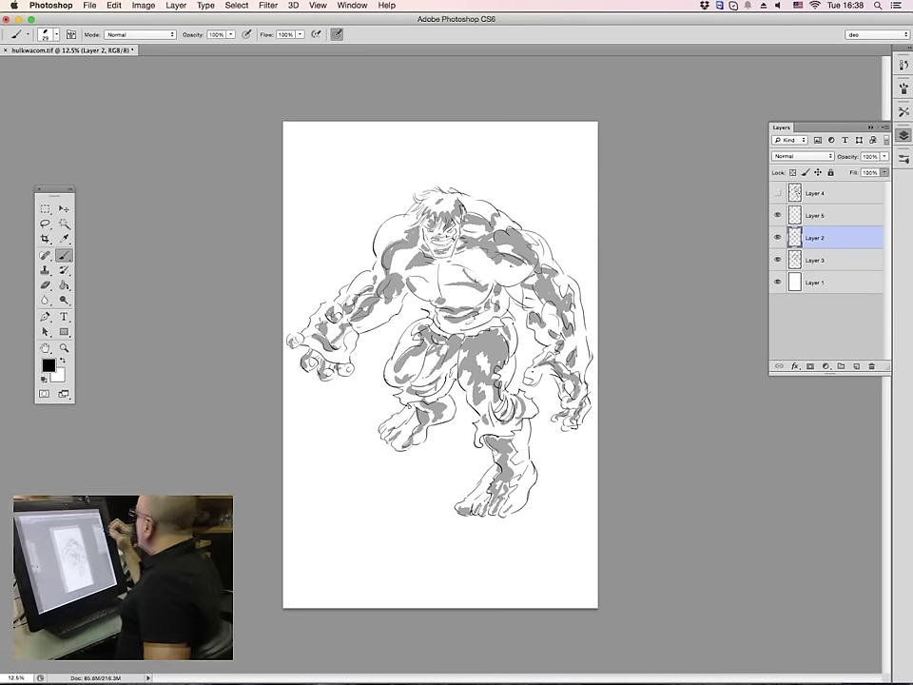
pyautogui.click(884, 172)
pyautogui.moveTo(865, 185)
pyautogui.mouseDown()
pyautogui.moveTo(849, 184)
pyautogui.moveTo(872, 184)
pyautogui.moveTo(861, 183)
pyautogui.mouseUp()
# Set Layer 3's blend mode to Darken and lower its fill to 45%
pyautogui.click(819, 260)
pyautogui.click(884, 172)
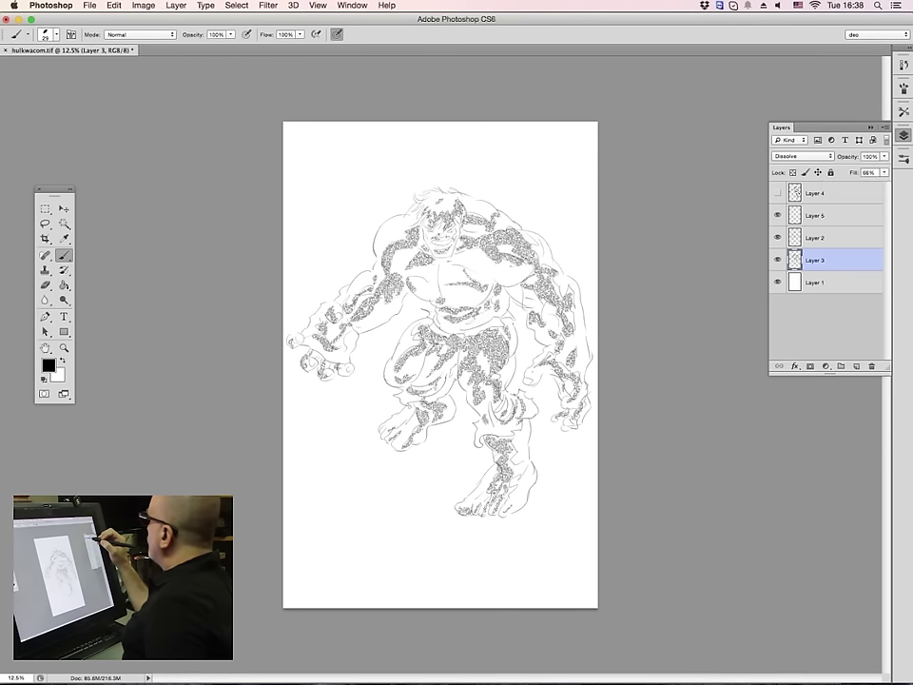
pyautogui.click(801, 155)
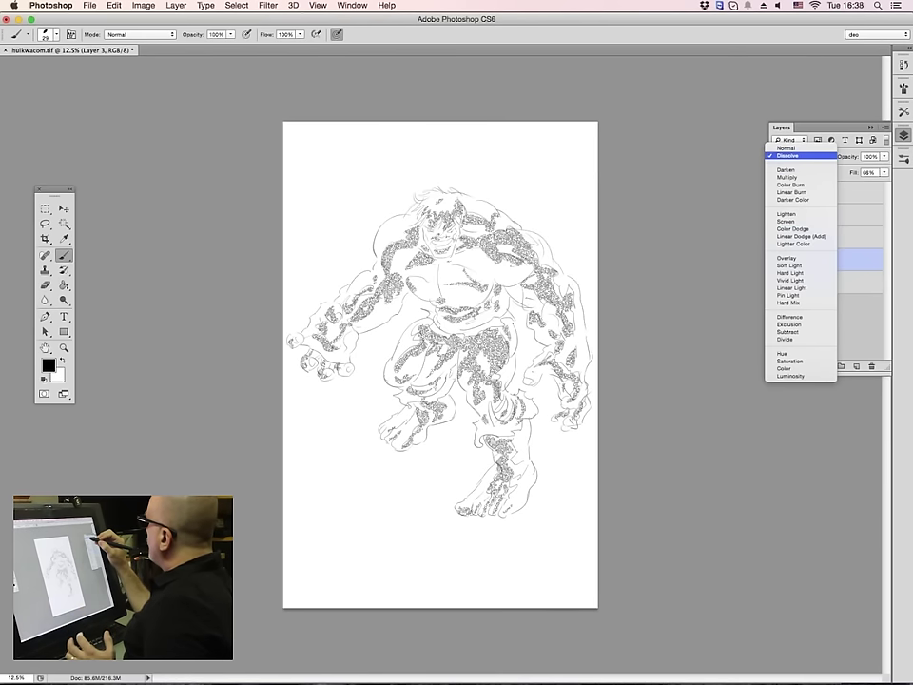
pyautogui.click(786, 169)
pyautogui.click(884, 172)
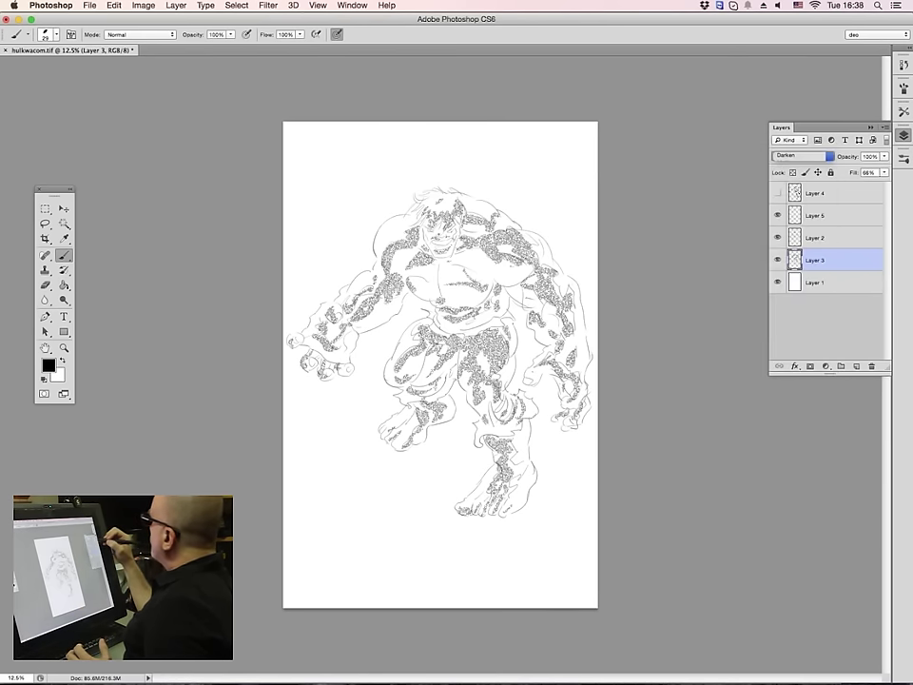
pyautogui.moveTo(859, 183); pyautogui.dragTo(853, 183)
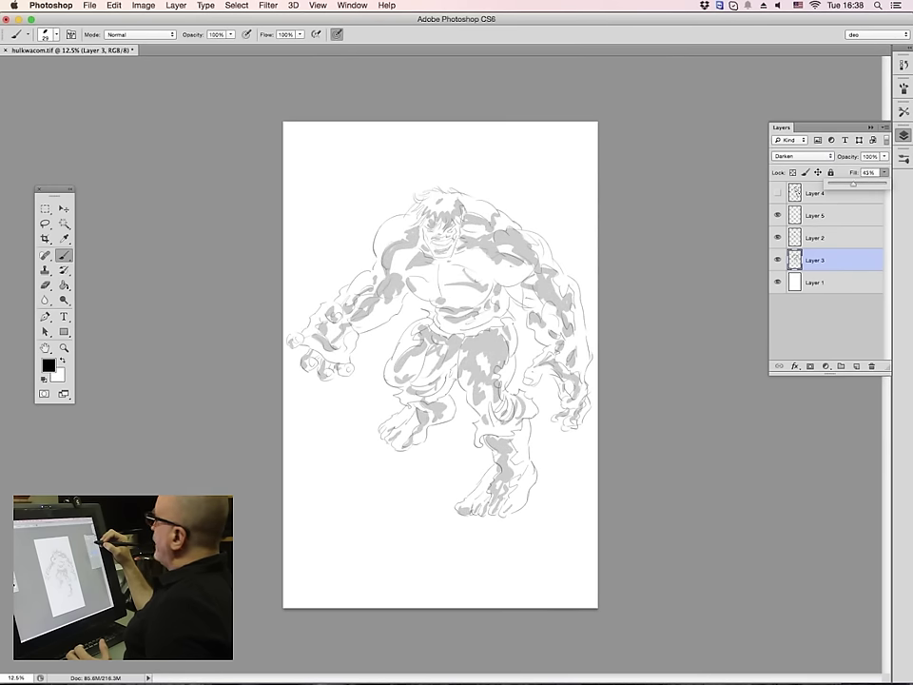
# Make Layer 5 the active layer and examine the brush's tip shape settings
pyautogui.hotkey('alt', ']')
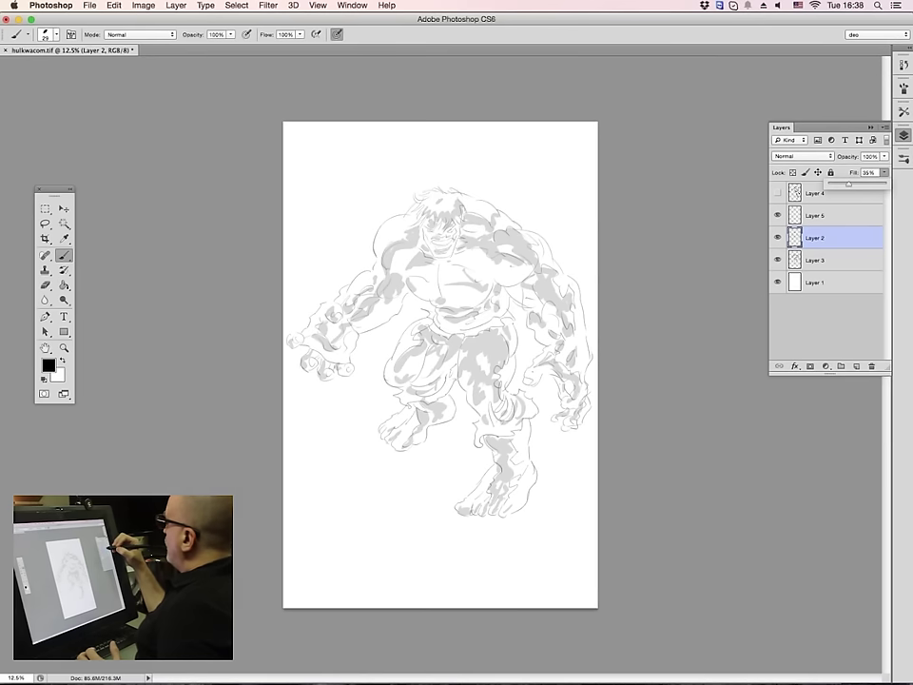
pyautogui.hotkey('alt', ']')
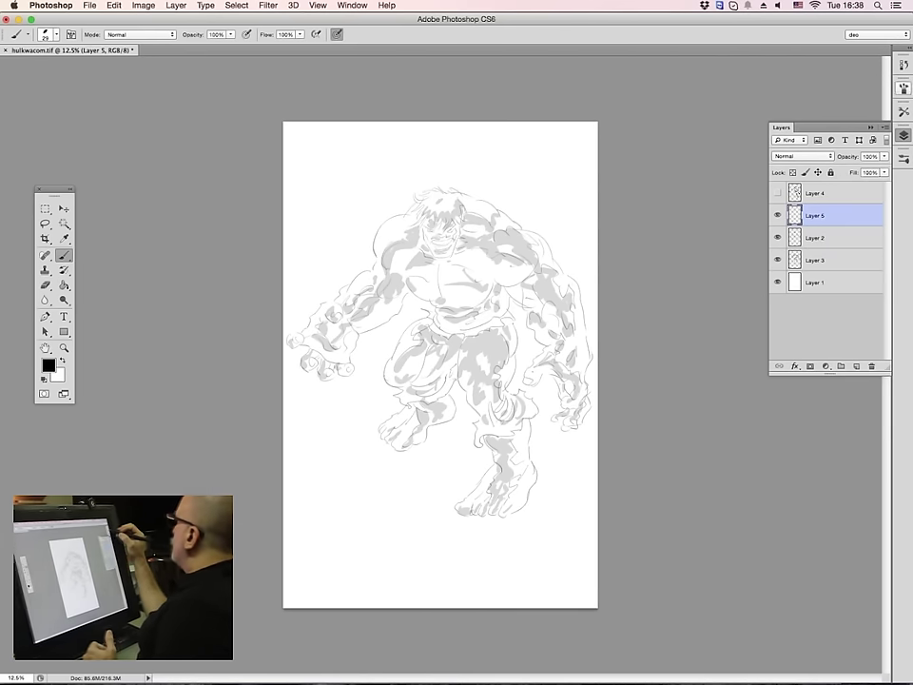
pyautogui.click(903, 89)
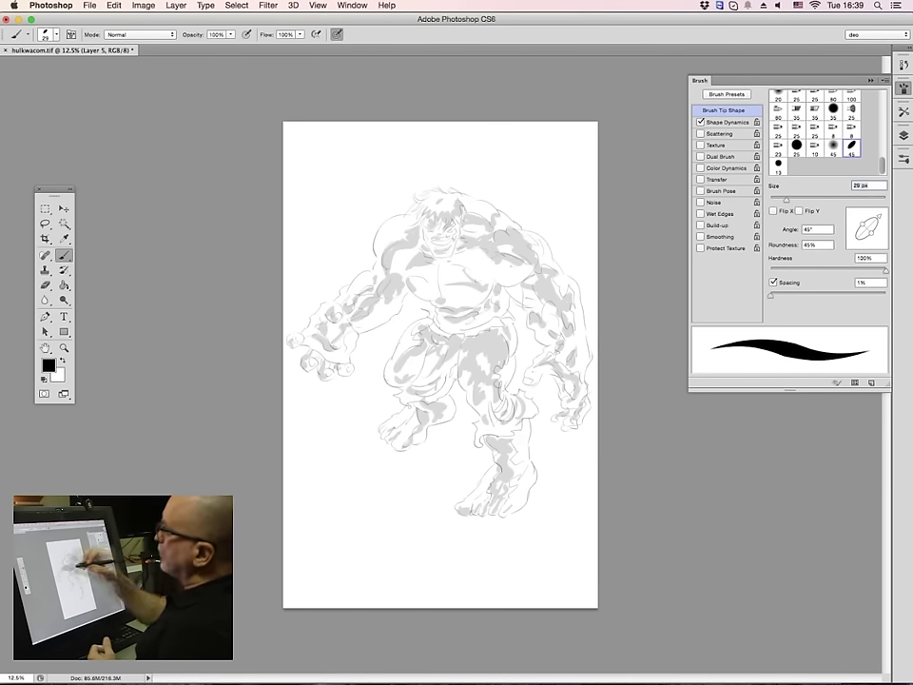
pyautogui.press('z')
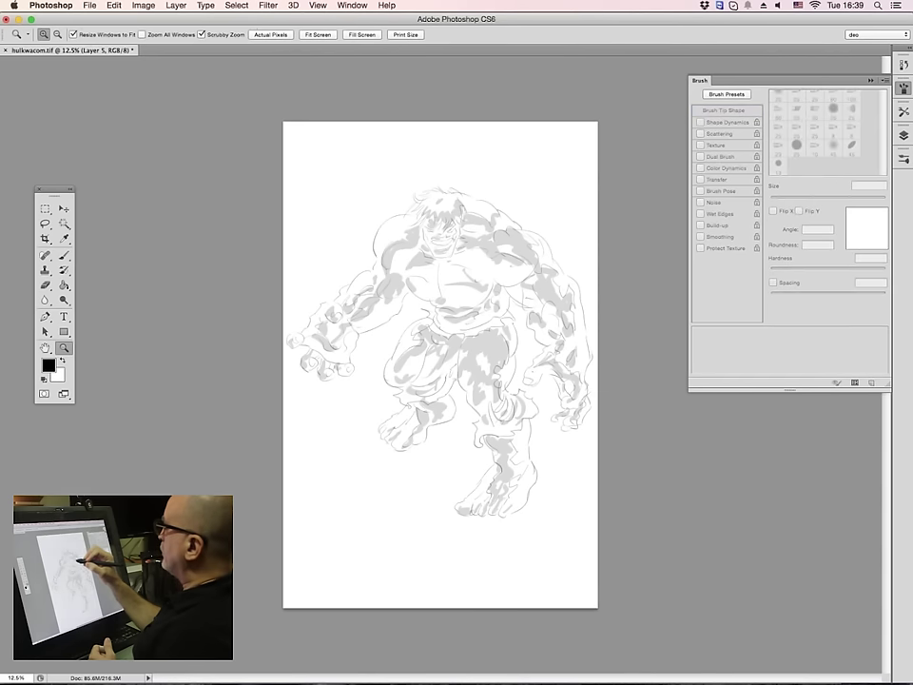
pyautogui.click(474, 248)
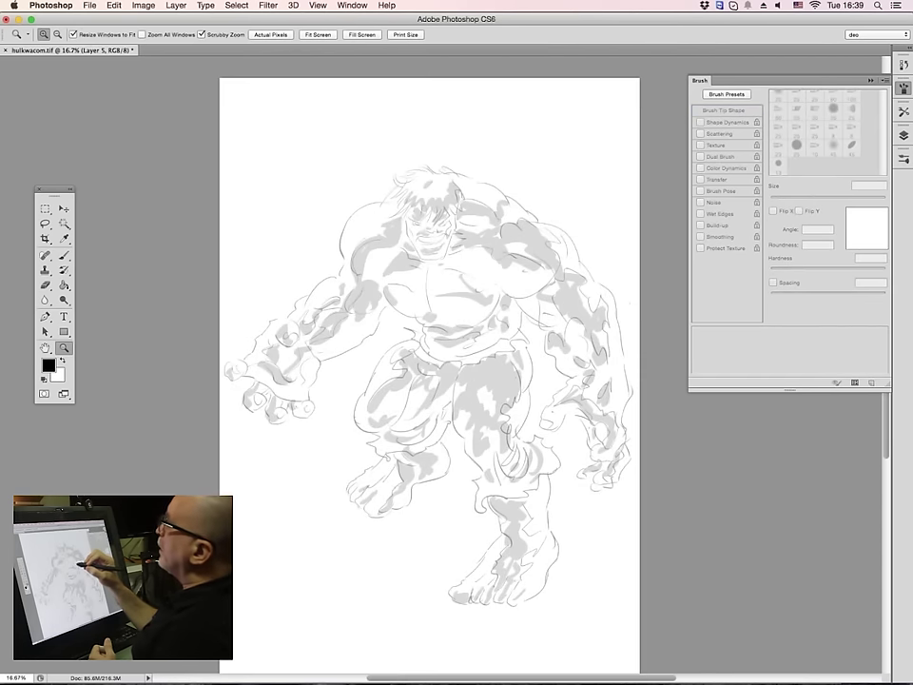
pyautogui.click(482, 278)
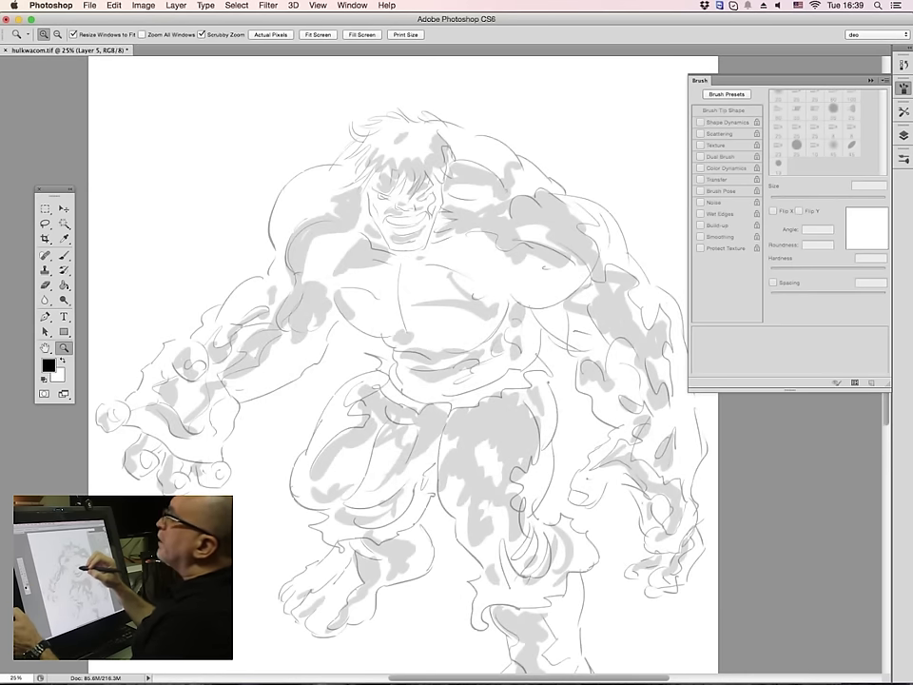
pyautogui.moveTo(482, 277); pyautogui.dragTo(546, 270)
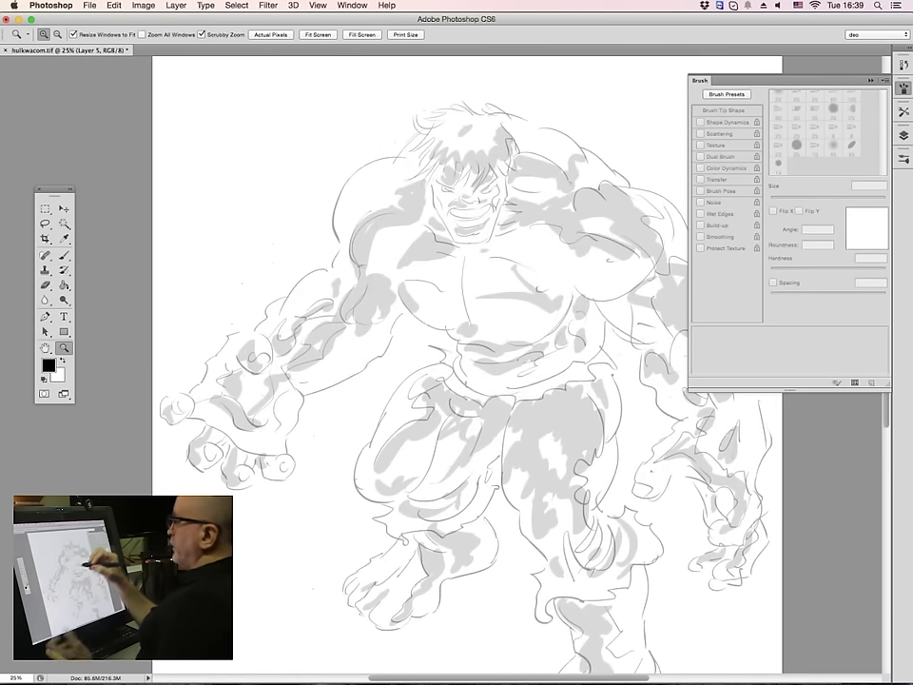
pyautogui.press('b')
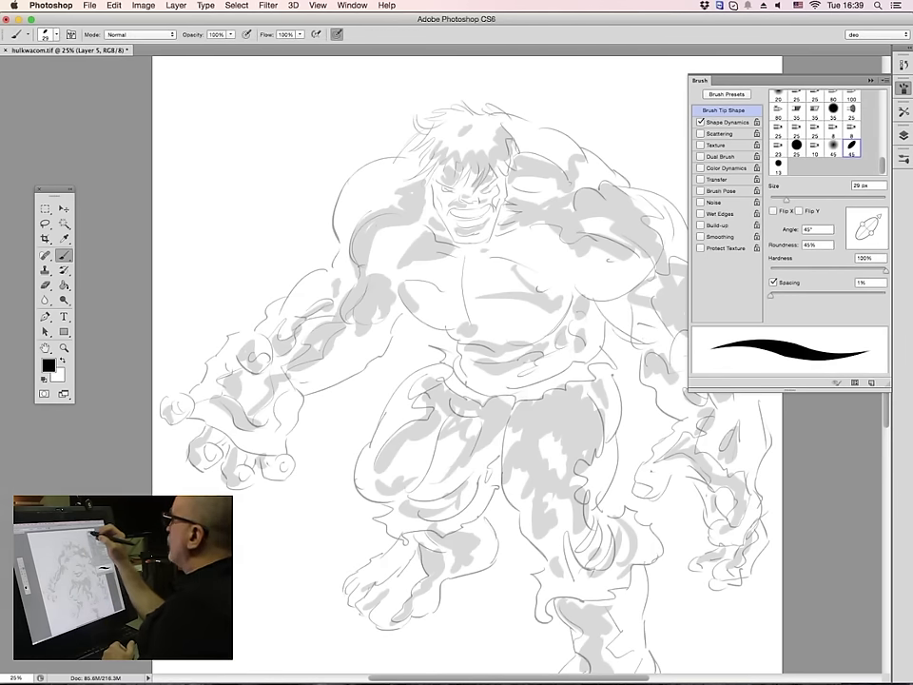
pyautogui.click(903, 88)
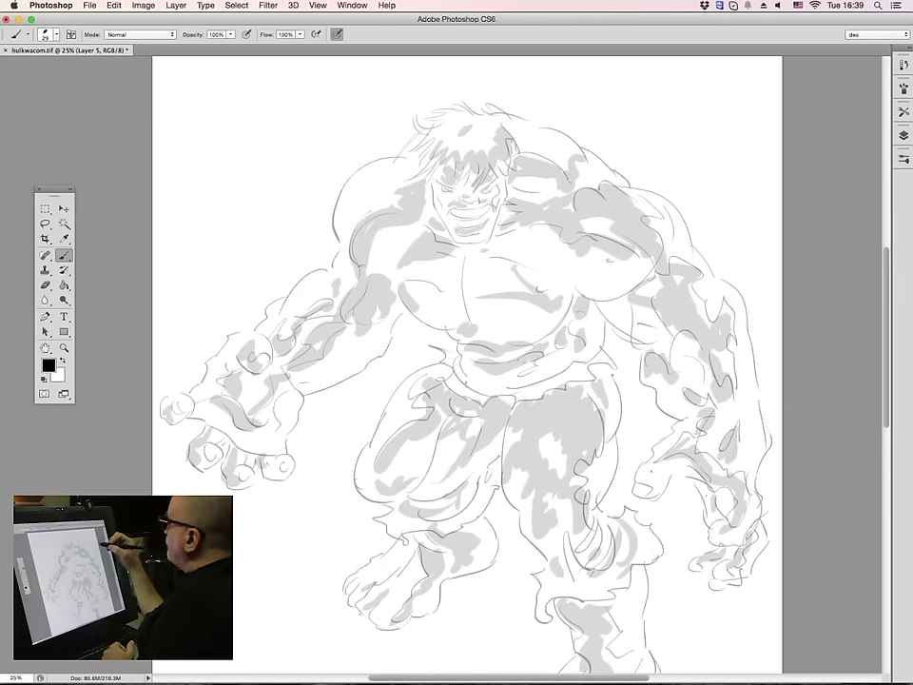
# Try a 20 px brush stroke along the outline of the figure's shoulder on the left side of the drawing
pyautogui.rightClick(766, 170)
pyautogui.moveTo(788, 196); pyautogui.dragTo(784, 197)
pyautogui.click(761, 169)
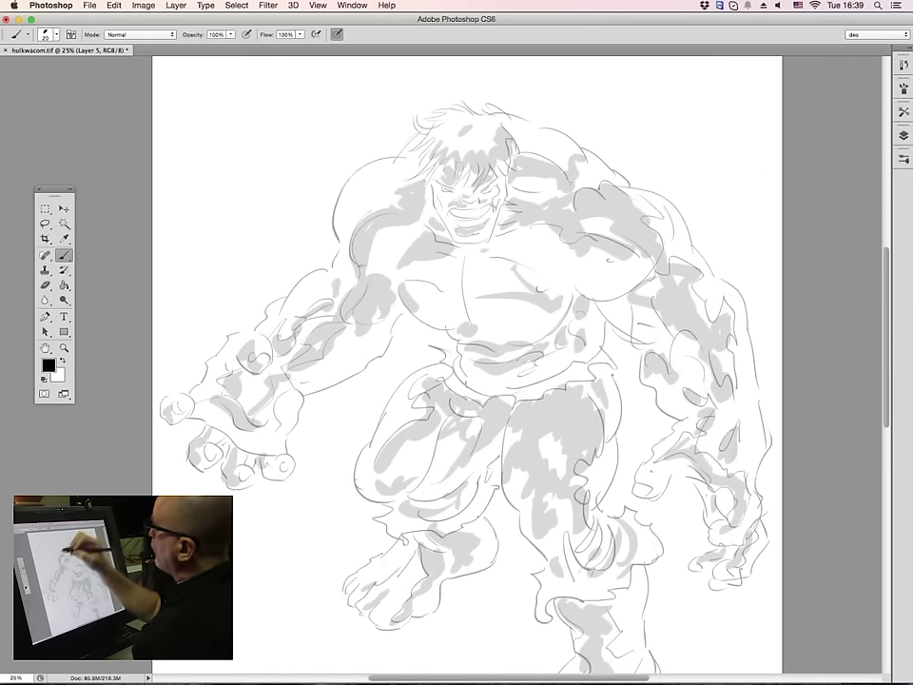
pyautogui.moveTo(344, 184); pyautogui.dragTo(336, 238)
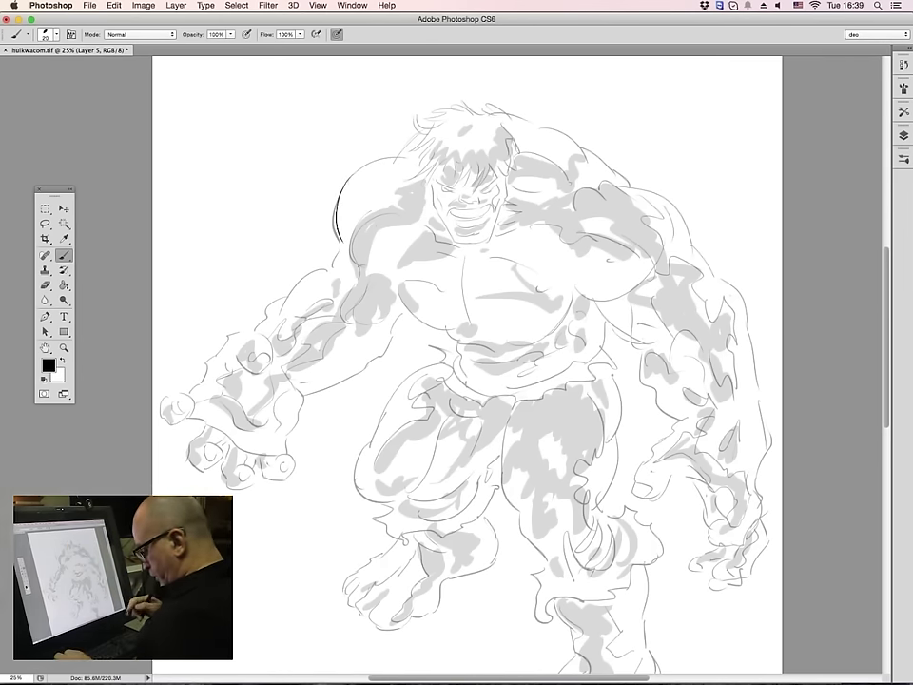
pyautogui.press('super+z')
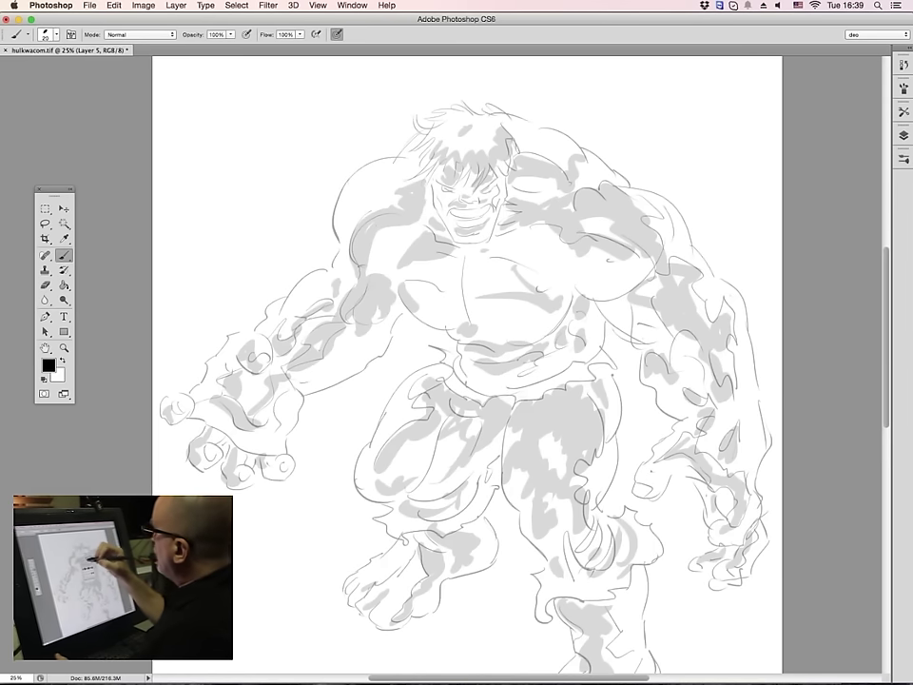
# Set the brush size to 60 px and ink the outer contour of the left-hand shoulder down to the upper arm
pyautogui.rightClick(446, 228)
pyautogui.press('Return')
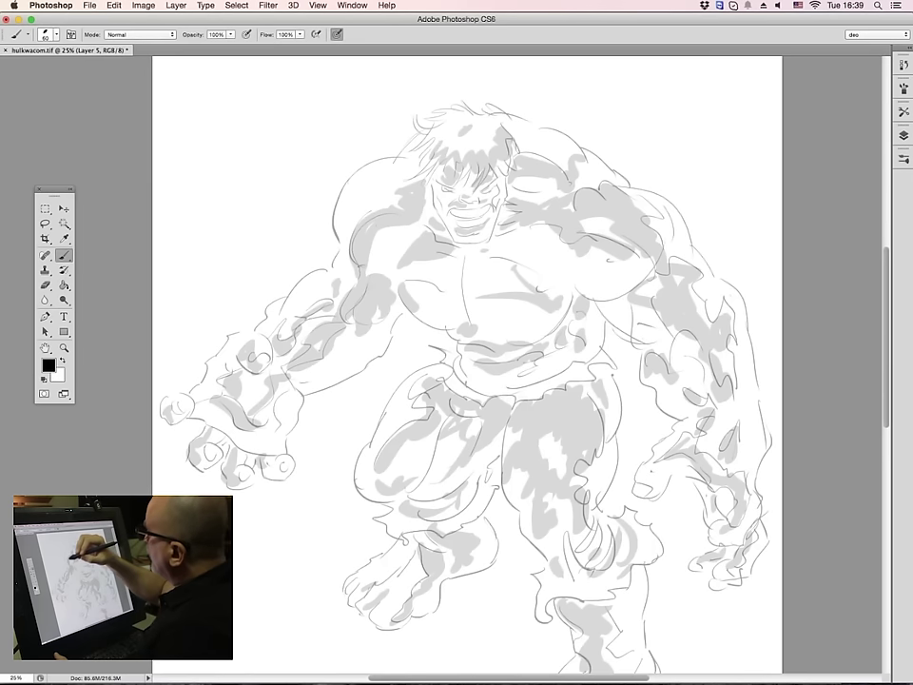
pyautogui.moveTo(339, 242)
pyautogui.mouseDown()
pyautogui.moveTo(333, 195)
pyautogui.moveTo(388, 154)
pyautogui.mouseUp()
pyautogui.moveTo(334, 237); pyautogui.dragTo(329, 269)
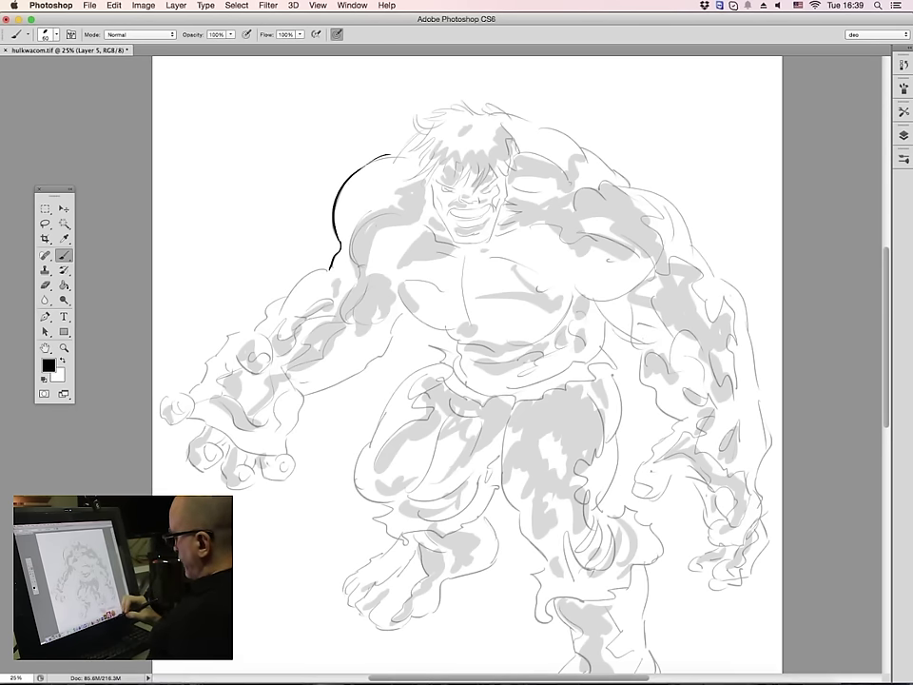
# Switch to System Preferences and examine the Wacom art pen's tip feel and interactive pressure profile
pyautogui.moveTo(672, 665)
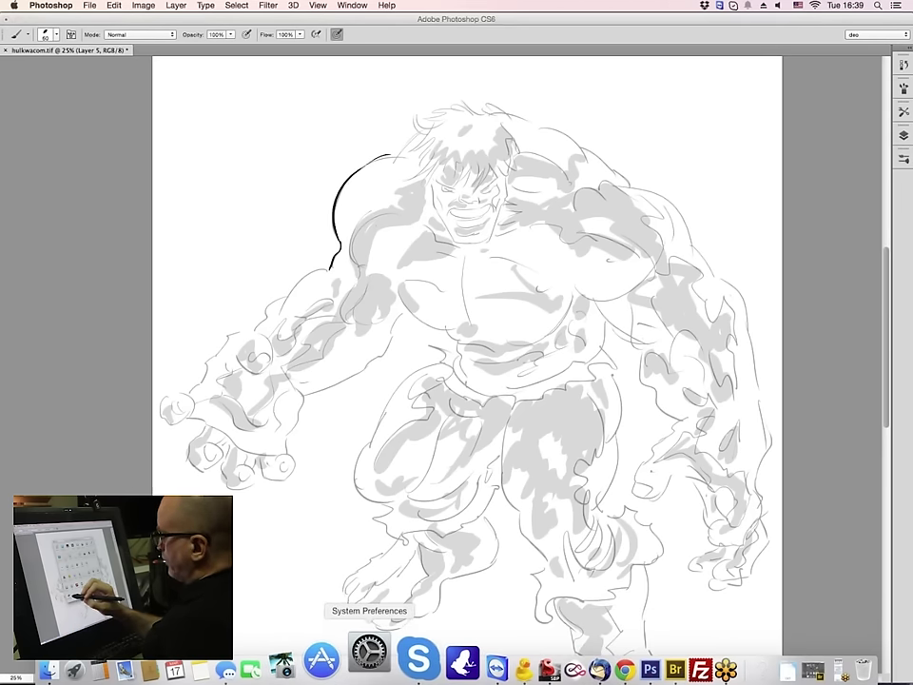
pyautogui.click(369, 653)
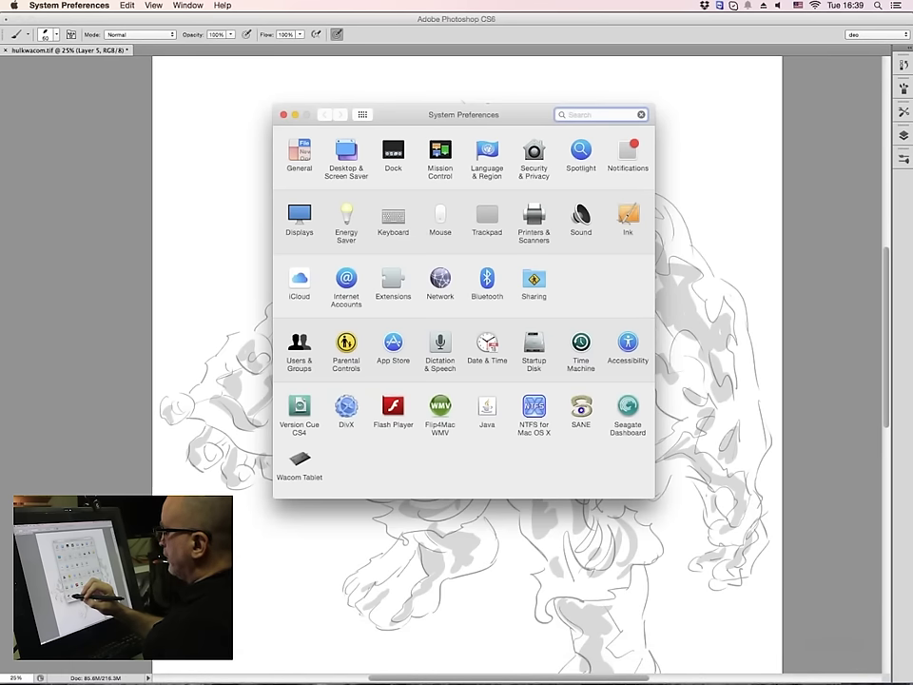
pyautogui.click(299, 461)
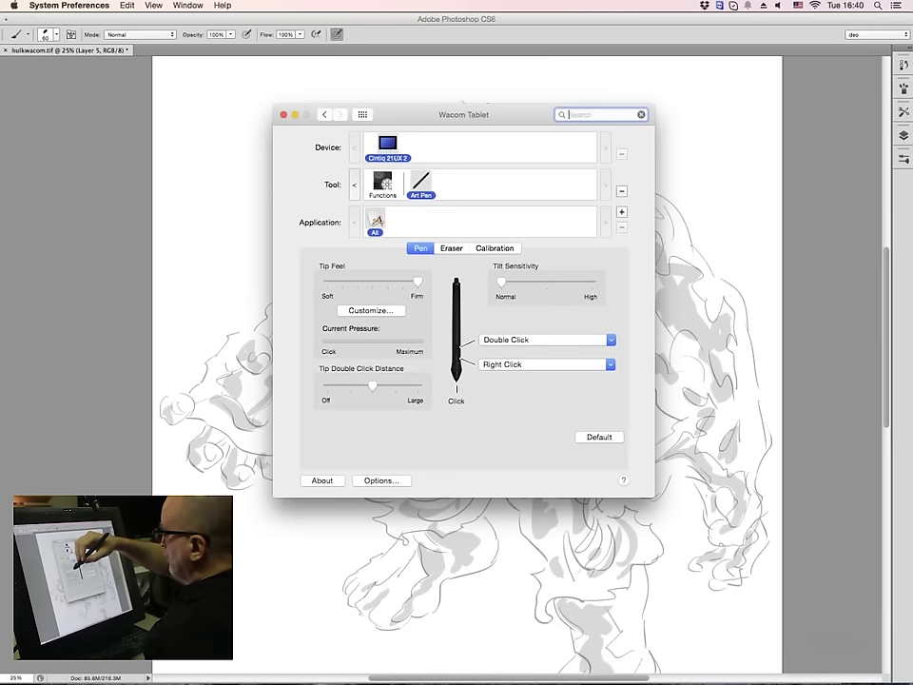
pyautogui.click(370, 310)
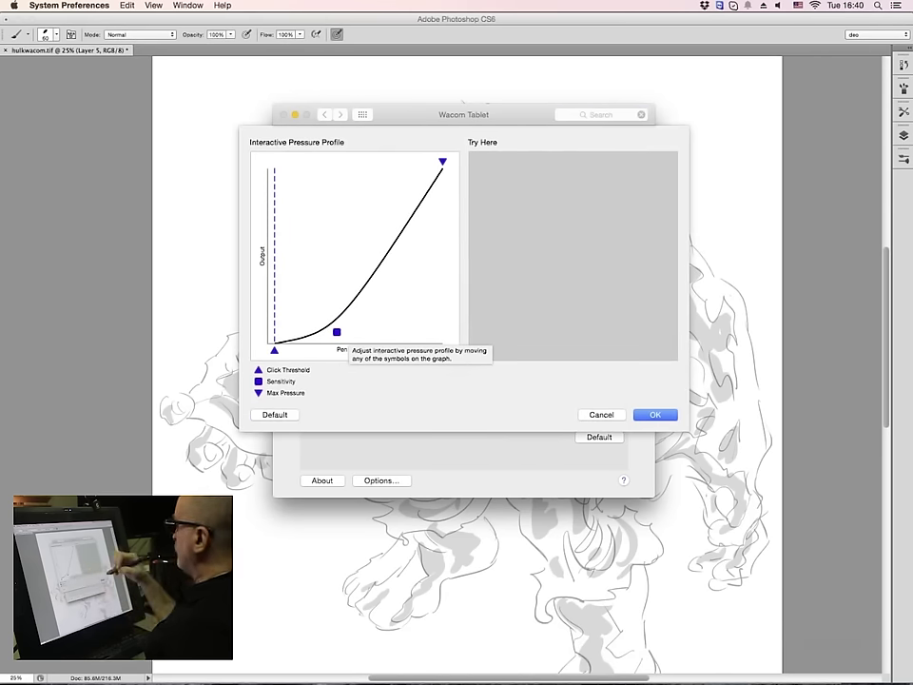
pyautogui.click(655, 415)
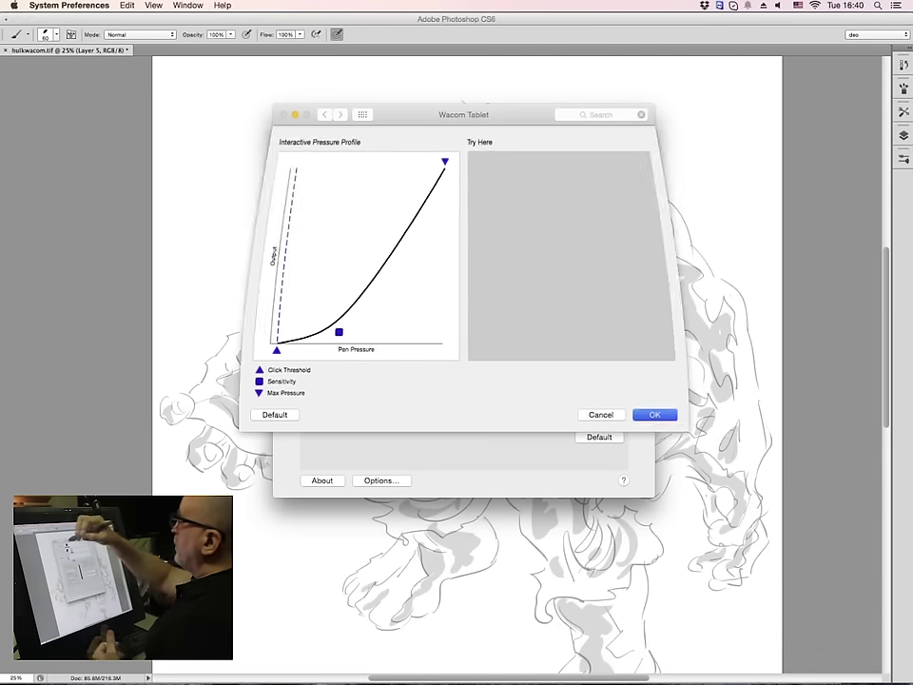
pyautogui.press('super+q')
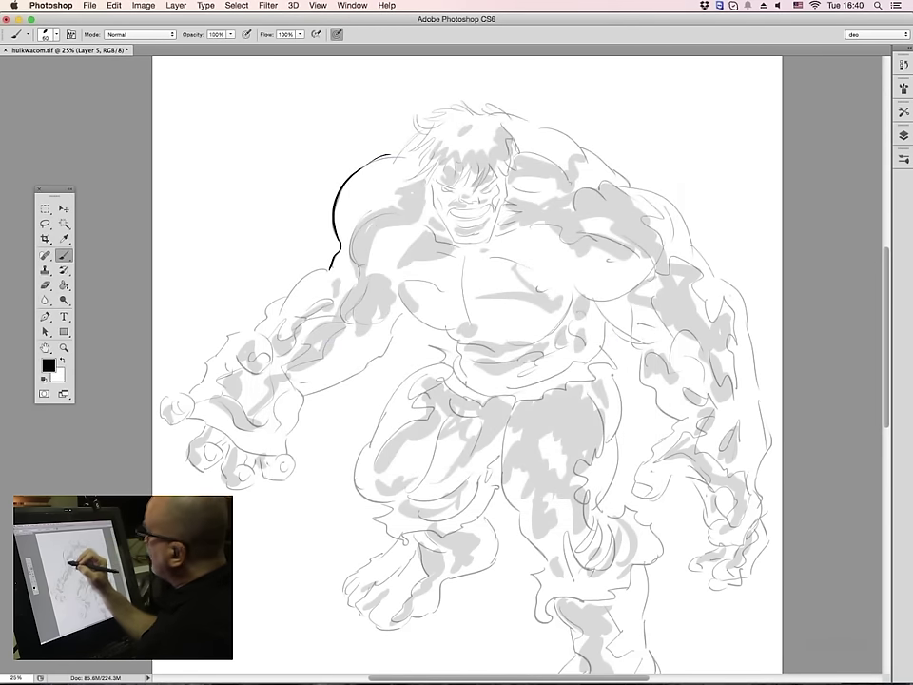
# Ink the upper and lower contours of the left-hand forearm, plus the outline of its open hand, thumb and fingers
pyautogui.moveTo(330, 270); pyautogui.dragTo(252, 330)
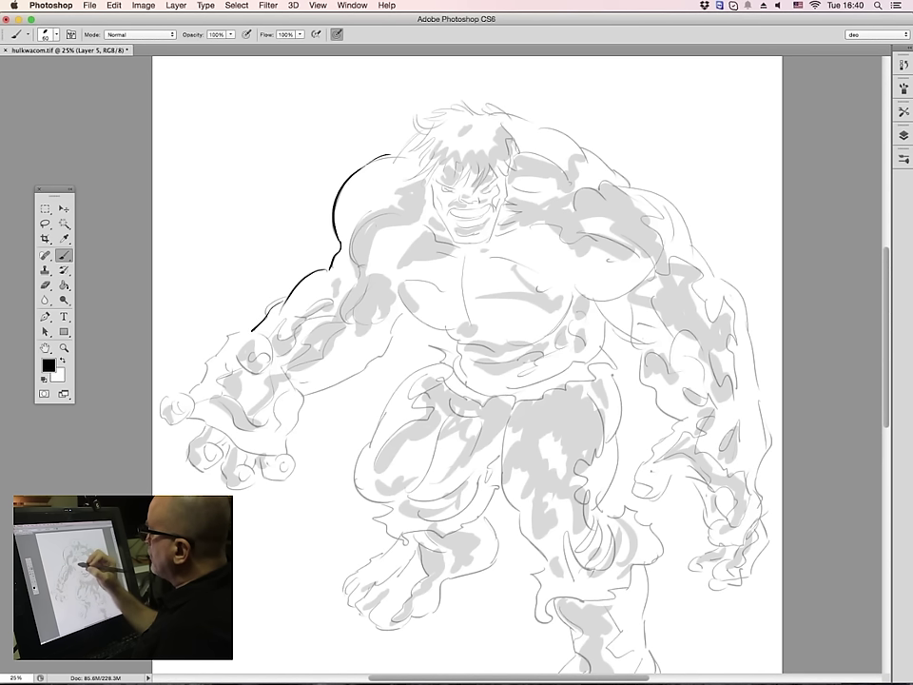
pyautogui.moveTo(303, 396)
pyautogui.mouseDown()
pyautogui.moveTo(354, 373)
pyautogui.moveTo(391, 338)
pyautogui.moveTo(404, 304)
pyautogui.mouseUp()
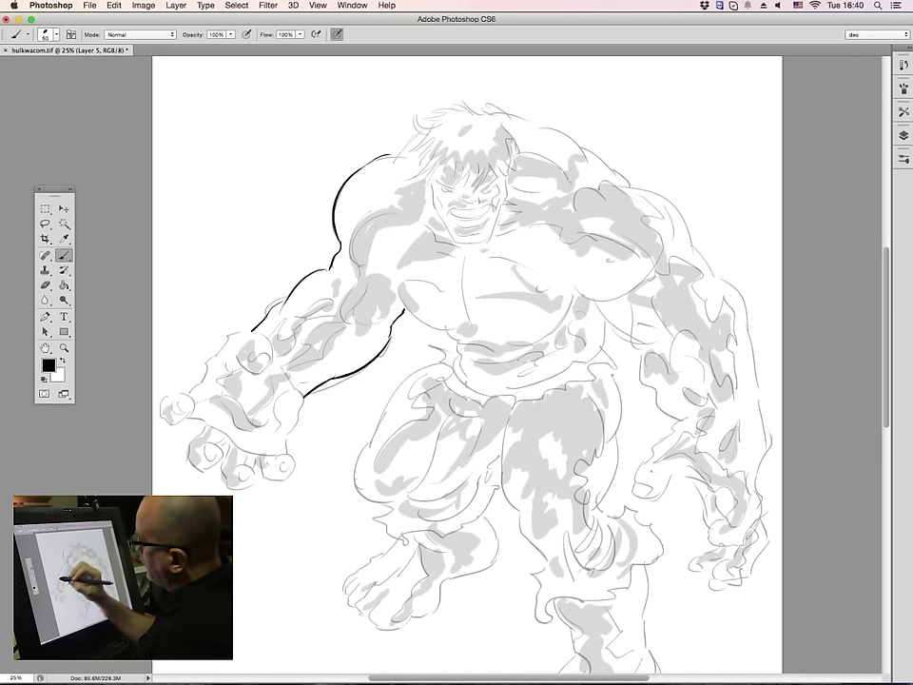
pyautogui.moveTo(229, 335)
pyautogui.mouseDown()
pyautogui.moveTo(189, 392)
pyautogui.moveTo(174, 426)
pyautogui.mouseUp()
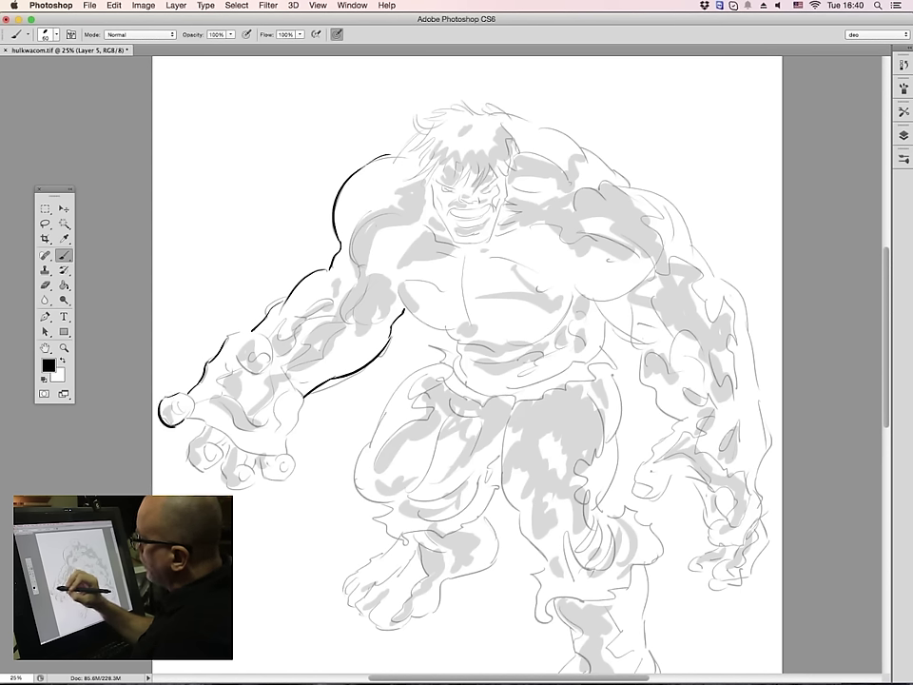
pyautogui.moveTo(187, 393)
pyautogui.mouseDown()
pyautogui.moveTo(204, 425)
pyautogui.moveTo(202, 468)
pyautogui.mouseUp()
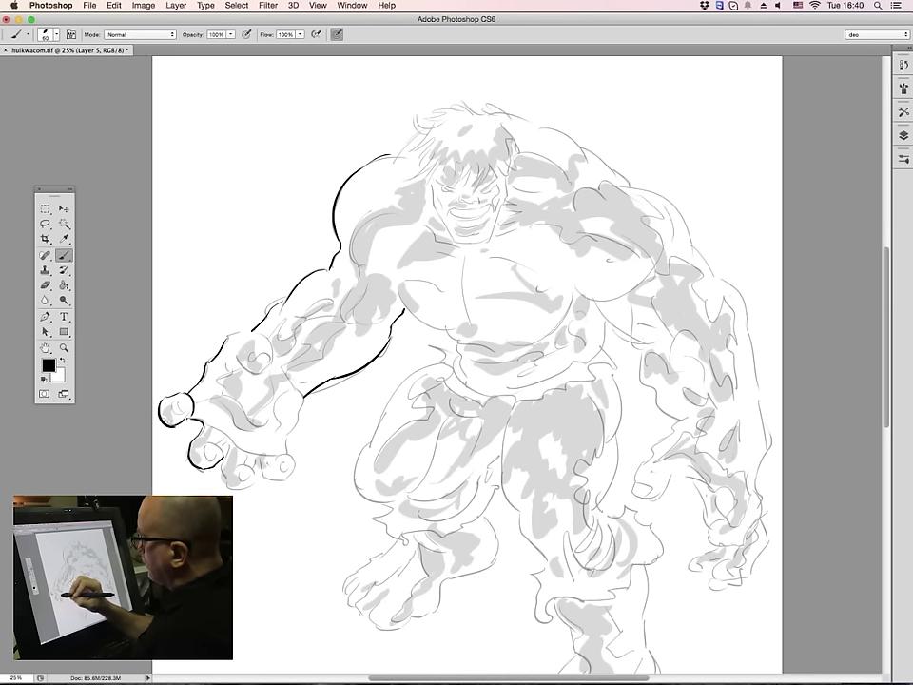
pyautogui.moveTo(202, 438); pyautogui.dragTo(223, 452)
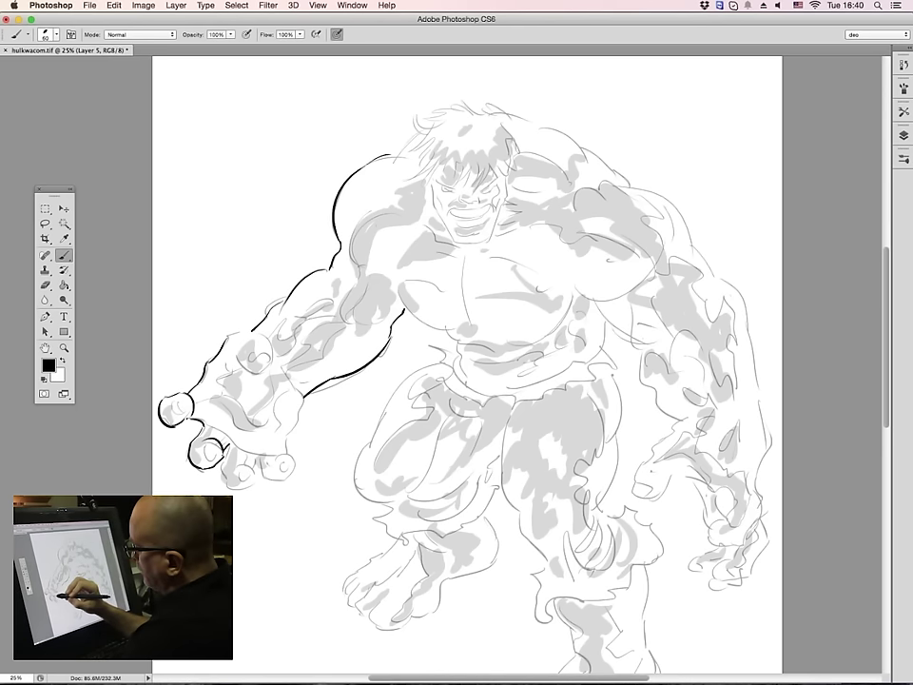
pyautogui.moveTo(228, 446)
pyautogui.mouseDown()
pyautogui.moveTo(228, 486)
pyautogui.moveTo(249, 485)
pyautogui.mouseUp()
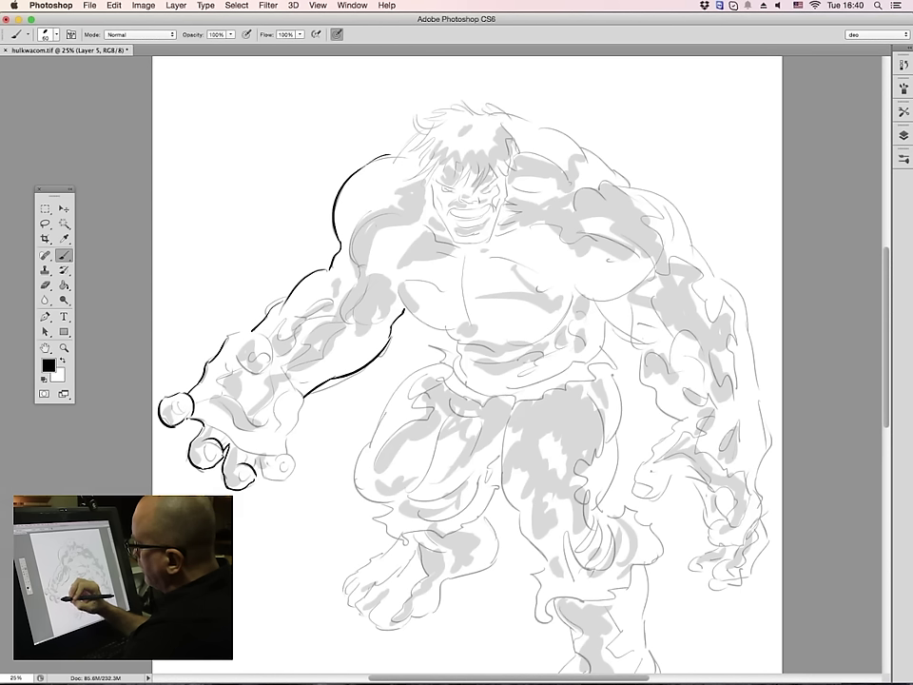
pyautogui.moveTo(254, 452)
pyautogui.mouseDown()
pyautogui.moveTo(265, 477)
pyautogui.moveTo(295, 463)
pyautogui.moveTo(287, 453)
pyautogui.moveTo(304, 397)
pyautogui.mouseUp()
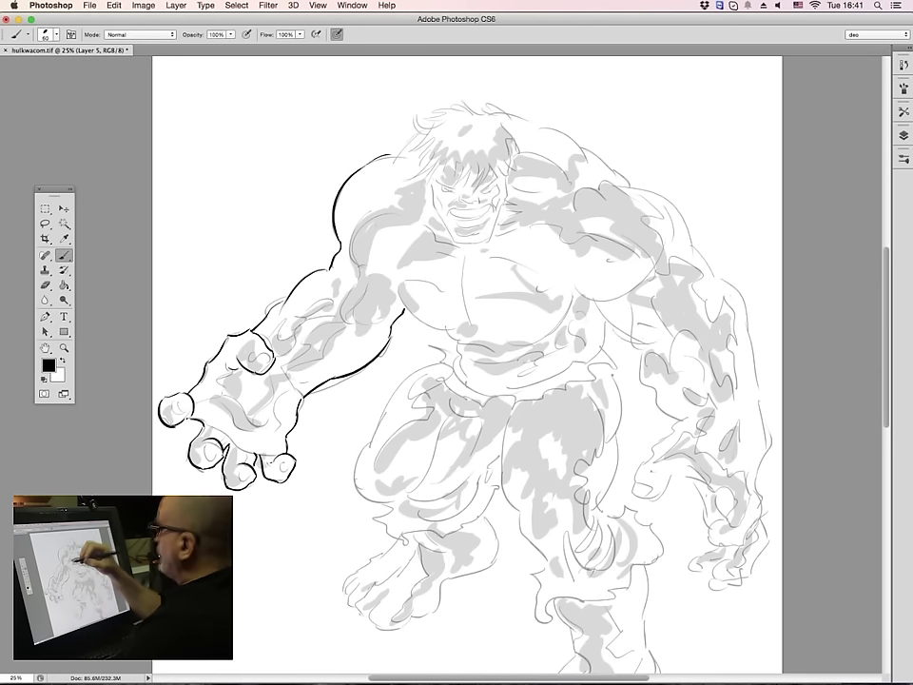
# Ink the lower contour of the chest and belly and the ragged waistband of the torn trousers
pyautogui.moveTo(400, 303)
pyautogui.mouseDown()
pyautogui.moveTo(453, 335)
pyautogui.moveTo(461, 362)
pyautogui.moveTo(501, 390)
pyautogui.moveTo(528, 388)
pyautogui.moveTo(583, 358)
pyautogui.moveTo(605, 319)
pyautogui.mouseUp()
pyautogui.click(596, 350)
pyautogui.moveTo(456, 353); pyautogui.dragTo(425, 352)
pyautogui.moveTo(425, 355)
pyautogui.mouseDown()
pyautogui.moveTo(441, 357)
pyautogui.moveTo(436, 378)
pyautogui.mouseUp()
pyautogui.moveTo(437, 375); pyautogui.dragTo(448, 380)
pyautogui.moveTo(443, 393); pyautogui.dragTo(484, 410)
pyautogui.moveTo(486, 406); pyautogui.dragTo(542, 399)
pyautogui.moveTo(539, 397)
pyautogui.mouseDown()
pyautogui.moveTo(596, 379)
pyautogui.moveTo(618, 352)
pyautogui.moveTo(603, 355)
pyautogui.moveTo(611, 371)
pyautogui.mouseUp()
pyautogui.moveTo(611, 372); pyautogui.dragTo(596, 380)
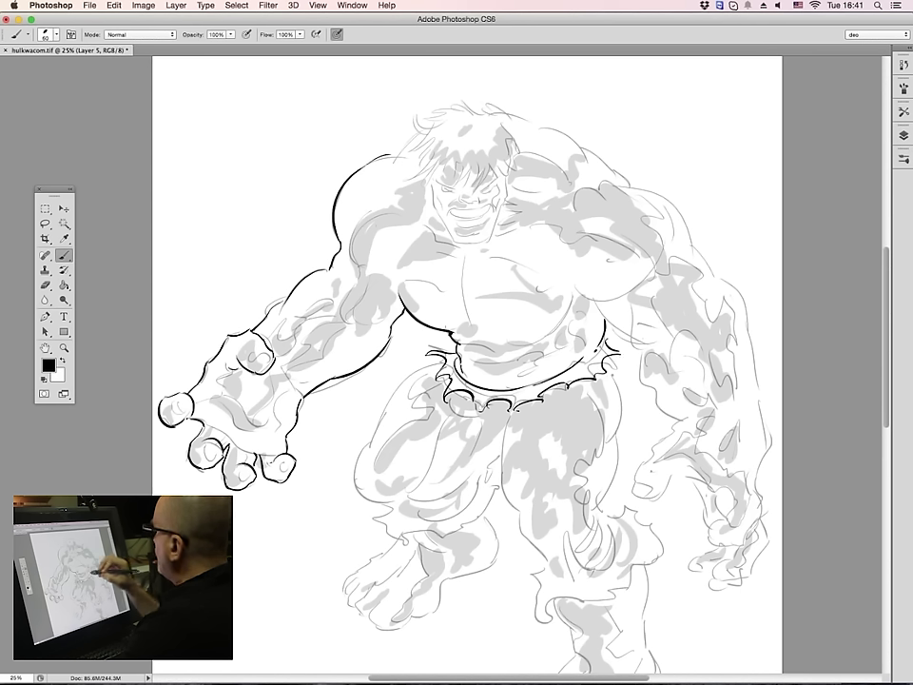
# Ink the left-hand thigh's contours and the torn trouser cuff with its holes below the knee
pyautogui.moveTo(449, 348); pyautogui.dragTo(456, 356)
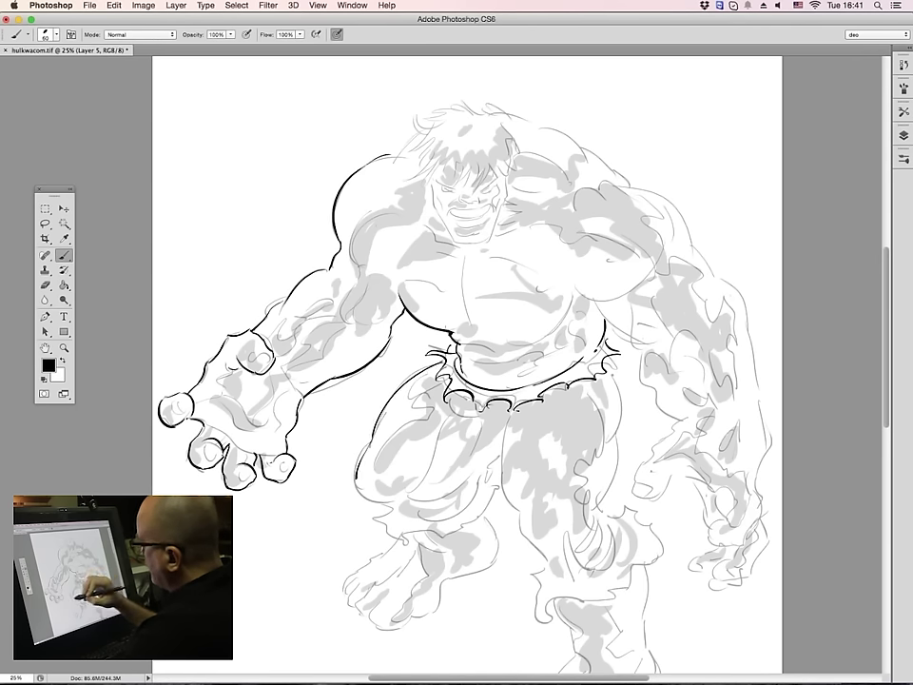
pyautogui.moveTo(371, 423)
pyautogui.mouseDown()
pyautogui.moveTo(367, 501)
pyautogui.moveTo(411, 503)
pyautogui.mouseUp()
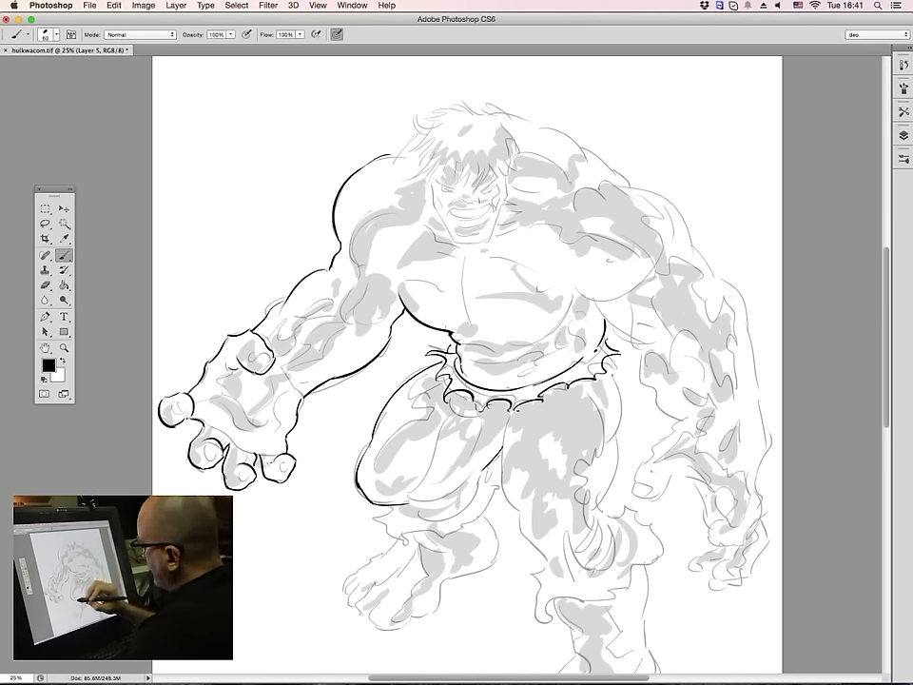
pyautogui.moveTo(379, 515)
pyautogui.mouseDown()
pyautogui.moveTo(407, 542)
pyautogui.moveTo(464, 523)
pyautogui.mouseUp()
pyautogui.moveTo(462, 530)
pyautogui.mouseDown()
pyautogui.moveTo(489, 508)
pyautogui.moveTo(487, 487)
pyautogui.moveTo(496, 484)
pyautogui.mouseUp()
pyautogui.moveTo(392, 504)
pyautogui.mouseDown()
pyautogui.moveTo(400, 516)
pyautogui.moveTo(459, 513)
pyautogui.moveTo(496, 461)
pyautogui.mouseUp()
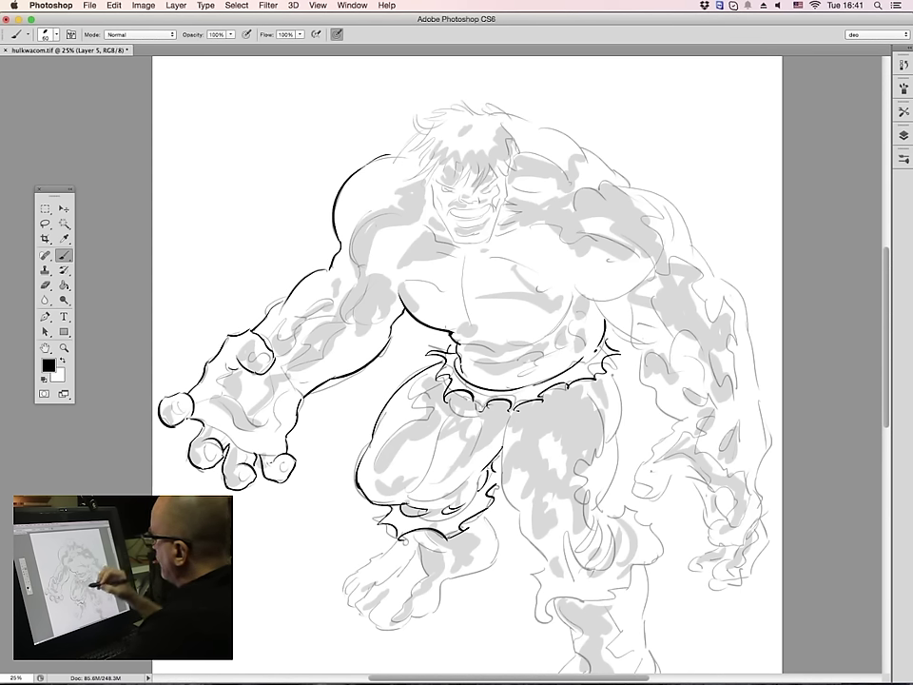
# Ink the inner and outer contours of the right-hand trouser leg and its ragged cuff, including the oval hole and inner folds
pyautogui.moveTo(509, 412)
pyautogui.mouseDown()
pyautogui.moveTo(503, 462)
pyautogui.moveTo(545, 558)
pyautogui.mouseUp()
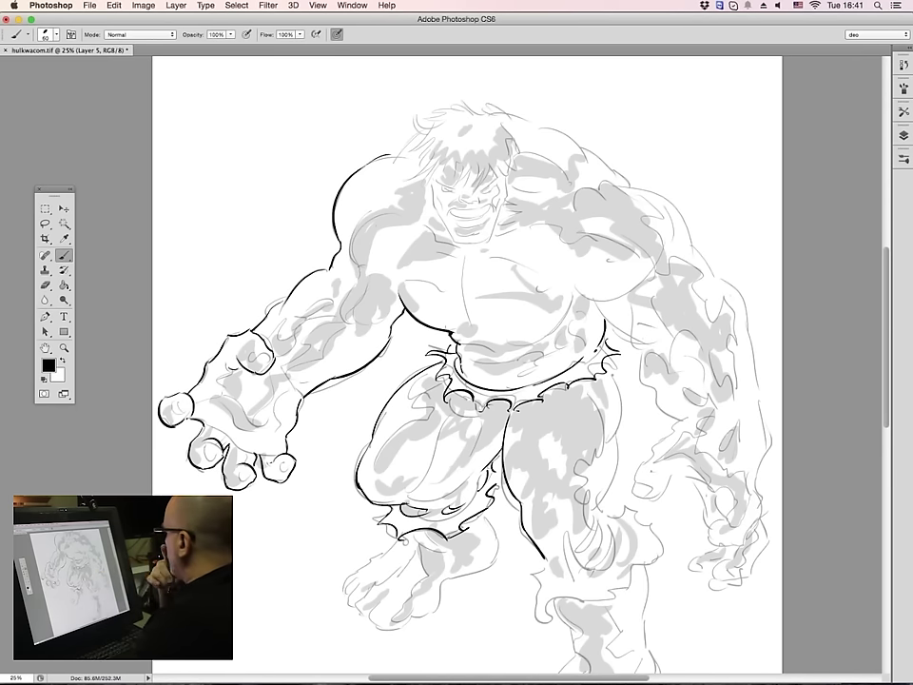
pyautogui.scroll(-3, 466, 366)
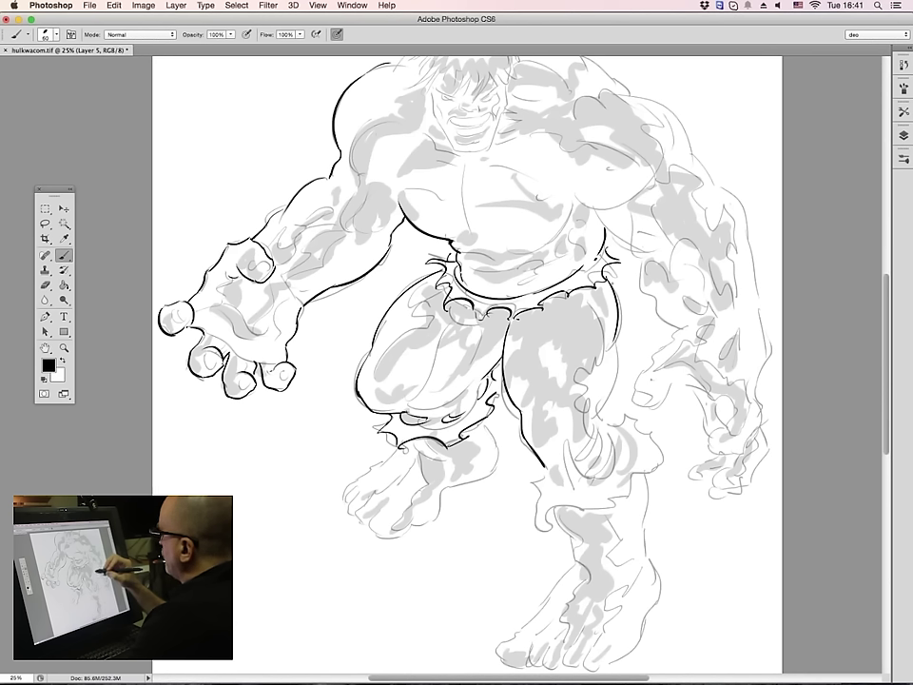
pyautogui.moveTo(616, 336)
pyautogui.mouseDown()
pyautogui.moveTo(596, 420)
pyautogui.moveTo(604, 427)
pyautogui.mouseUp()
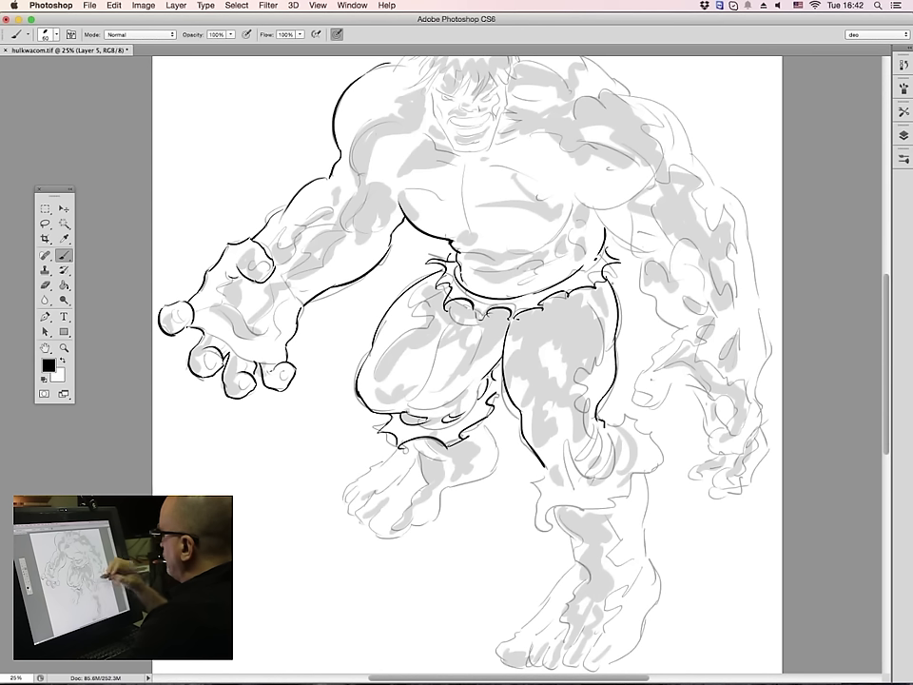
pyautogui.moveTo(545, 466)
pyautogui.mouseDown()
pyautogui.moveTo(537, 495)
pyautogui.moveTo(553, 543)
pyautogui.moveTo(561, 503)
pyautogui.moveTo(591, 520)
pyautogui.moveTo(623, 511)
pyautogui.moveTo(650, 476)
pyautogui.mouseUp()
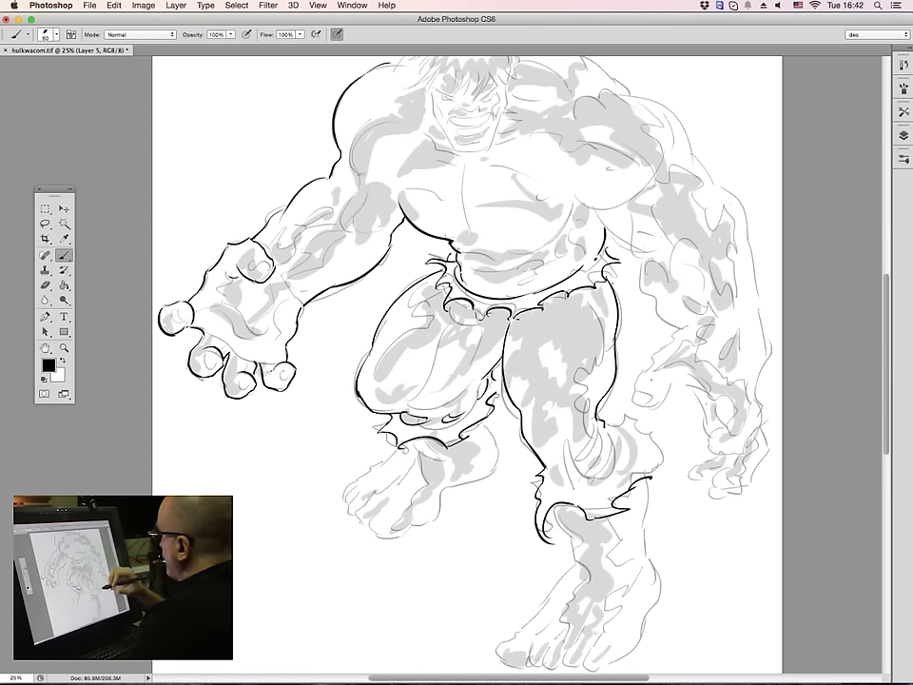
pyautogui.moveTo(604, 424)
pyautogui.mouseDown()
pyautogui.moveTo(617, 406)
pyautogui.moveTo(636, 417)
pyautogui.moveTo(634, 432)
pyautogui.moveTo(657, 446)
pyautogui.moveTo(651, 476)
pyautogui.mouseUp()
pyautogui.moveTo(574, 487); pyautogui.dragTo(579, 489)
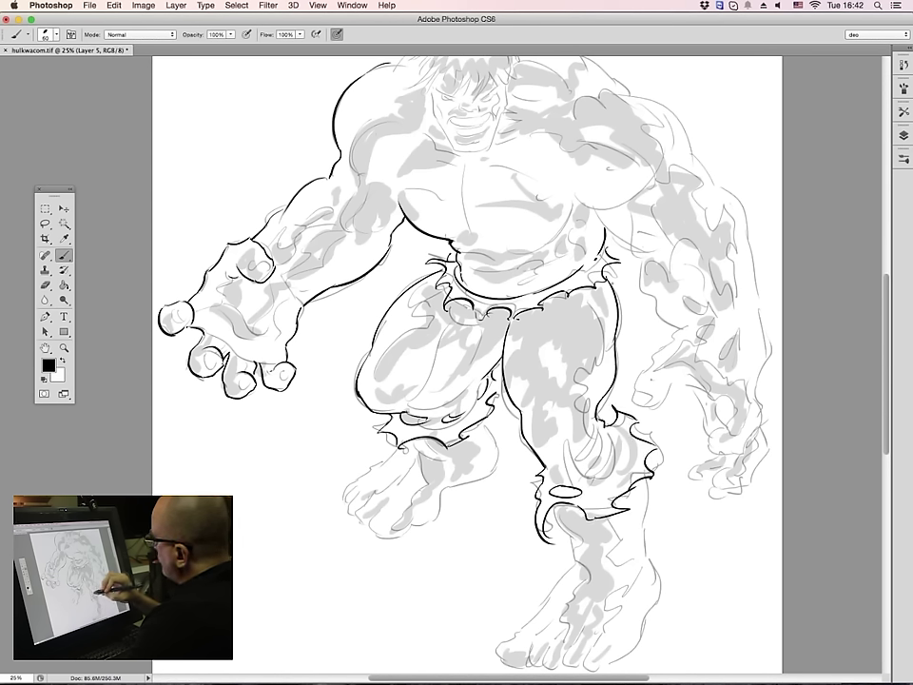
pyautogui.moveTo(617, 430); pyautogui.dragTo(633, 467)
pyautogui.moveTo(619, 429); pyautogui.dragTo(634, 466)
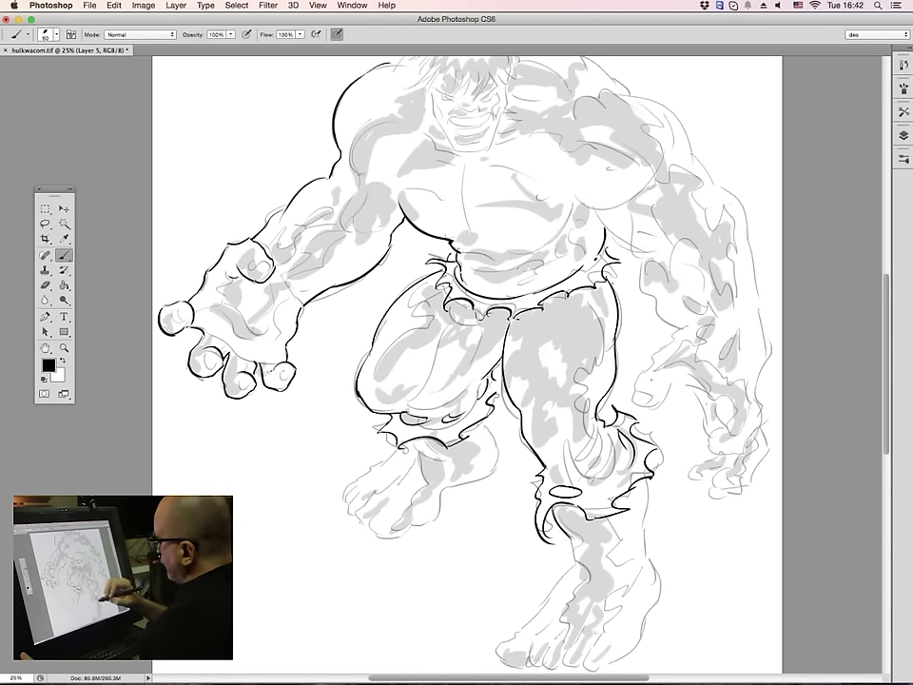
# Ink both sides of the right-hand shin below the cuff and the outline of its foot with the toe divisions
pyautogui.moveTo(568, 535); pyautogui.dragTo(574, 564)
pyautogui.moveTo(650, 477); pyautogui.dragTo(645, 554)
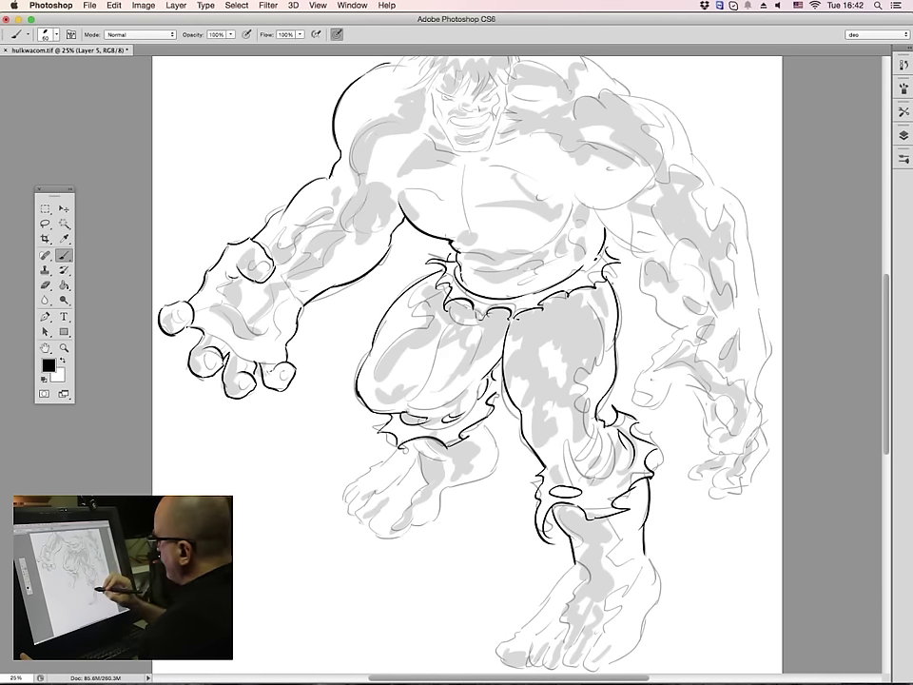
pyautogui.scroll(-3, 466, 362)
pyautogui.moveTo(538, 512)
pyautogui.mouseDown()
pyautogui.moveTo(497, 544)
pyautogui.moveTo(520, 561)
pyautogui.moveTo(534, 559)
pyautogui.mouseUp()
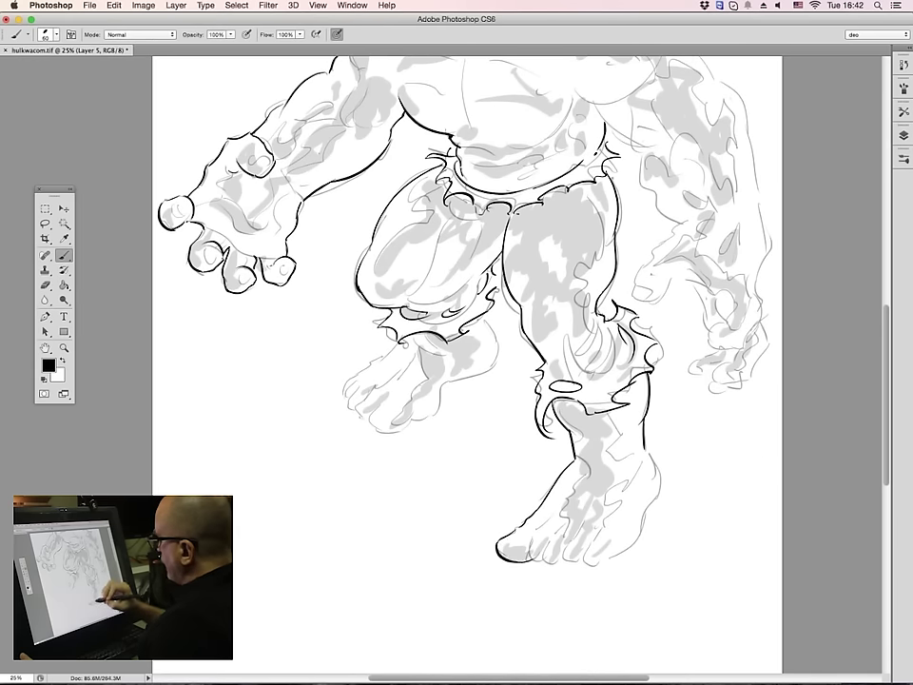
pyautogui.moveTo(484, 333)
pyautogui.mouseDown()
pyautogui.moveTo(495, 366)
pyautogui.moveTo(476, 405)
pyautogui.moveTo(452, 421)
pyautogui.mouseUp()
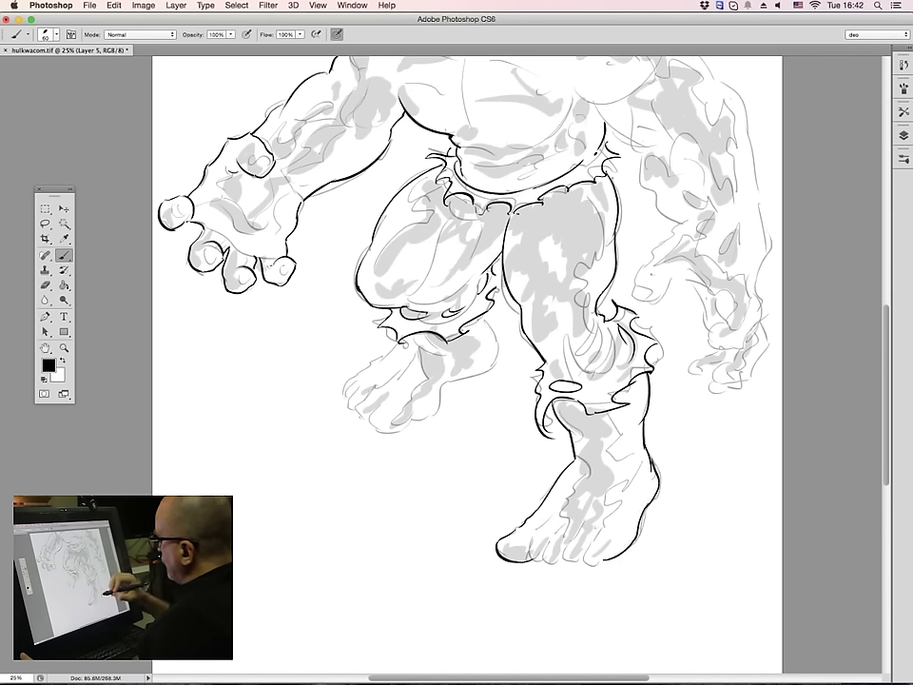
pyautogui.moveTo(408, 396)
pyautogui.mouseDown()
pyautogui.moveTo(398, 420)
pyautogui.moveTo(406, 424)
pyautogui.mouseUp()
pyautogui.moveTo(557, 528)
pyautogui.mouseDown()
pyautogui.moveTo(545, 551)
pyautogui.moveTo(553, 564)
pyautogui.mouseUp()
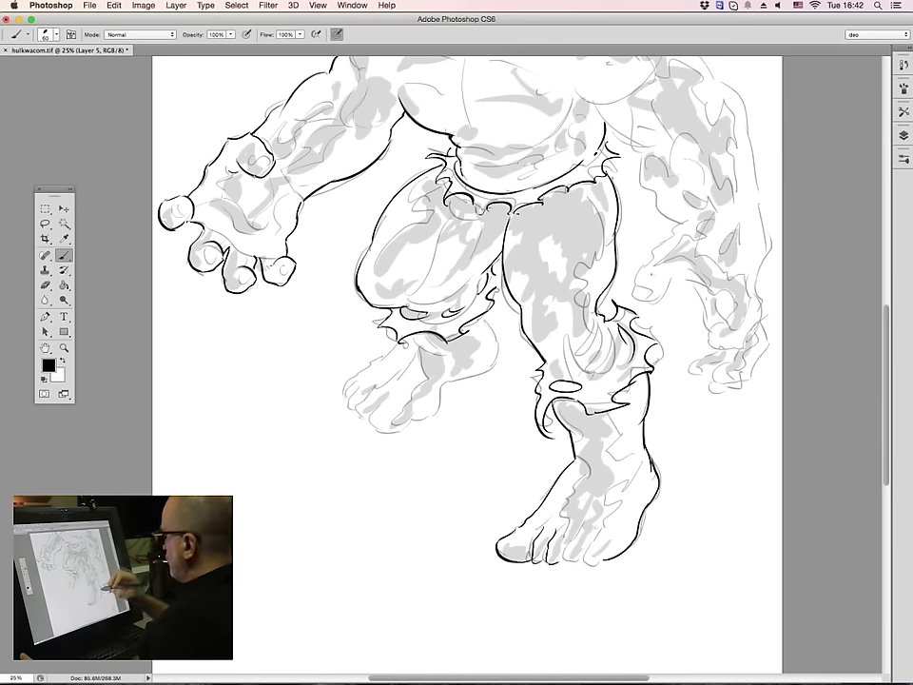
pyautogui.moveTo(430, 397)
pyautogui.mouseDown()
pyautogui.moveTo(422, 424)
pyautogui.moveTo(440, 426)
pyautogui.mouseUp()
pyautogui.moveTo(597, 529); pyautogui.dragTo(592, 544)
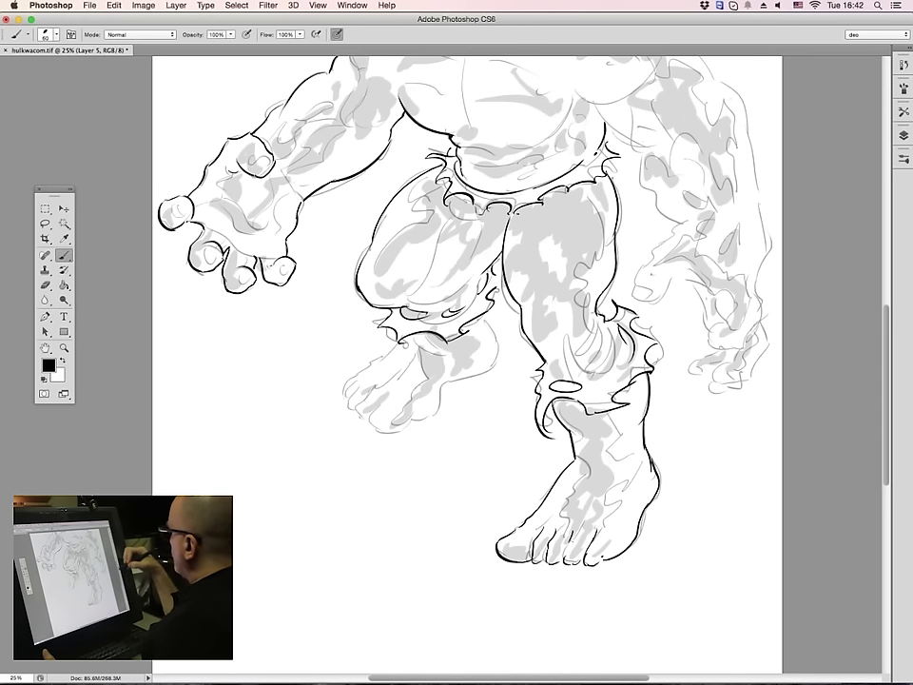
# Ink the left-hand foot below the torn cuff, covering the ankle, heel, sole and toes
pyautogui.scroll(3, 467, 365)
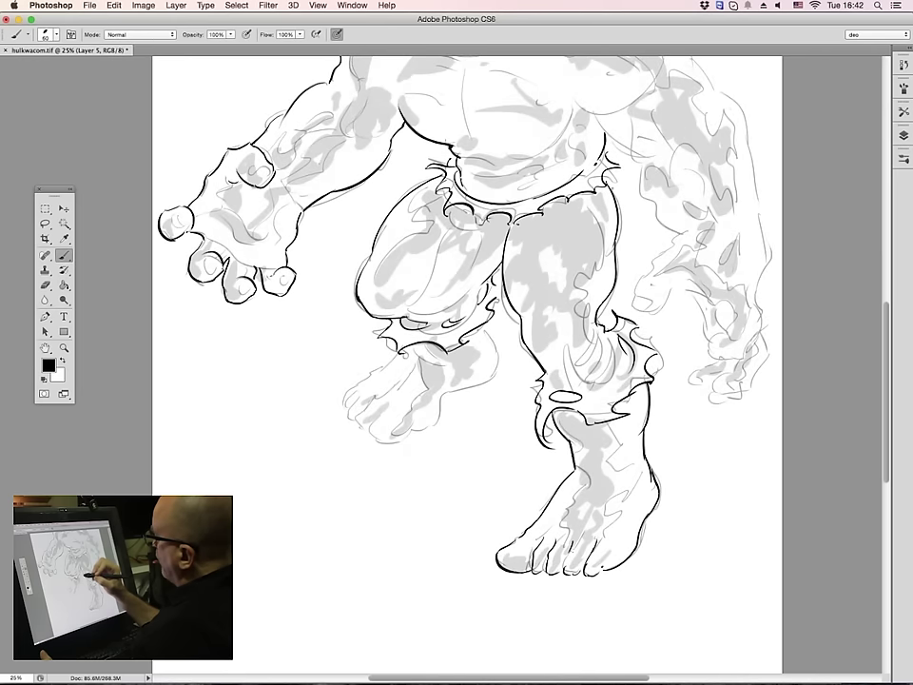
pyautogui.moveTo(483, 351); pyautogui.dragTo(496, 384)
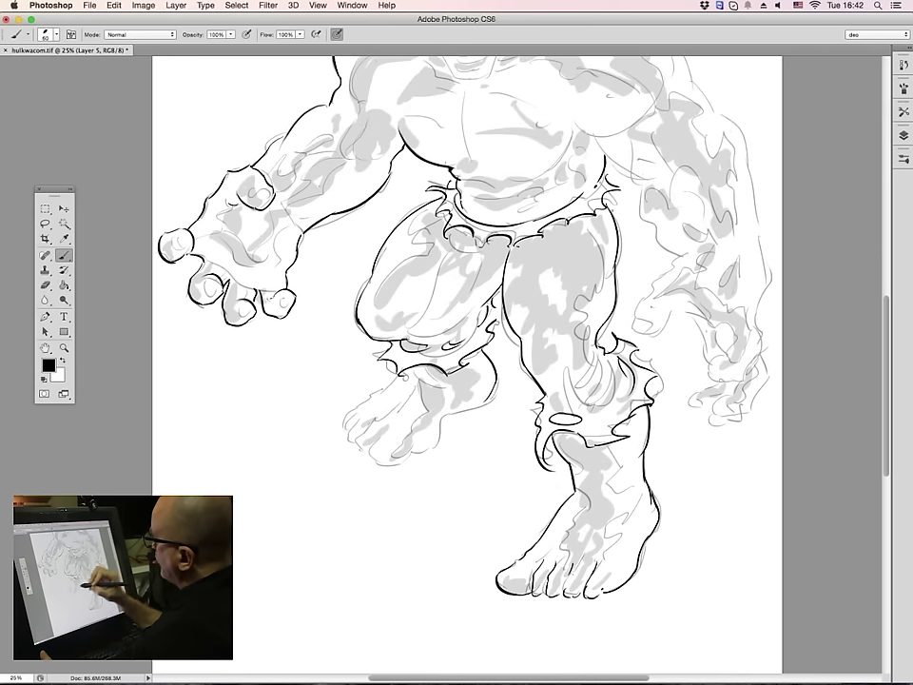
pyautogui.moveTo(409, 458); pyautogui.dragTo(483, 401)
pyautogui.moveTo(399, 371)
pyautogui.mouseDown()
pyautogui.moveTo(346, 416)
pyautogui.moveTo(346, 440)
pyautogui.moveTo(371, 460)
pyautogui.moveTo(396, 465)
pyautogui.moveTo(410, 455)
pyautogui.moveTo(382, 438)
pyautogui.mouseUp()
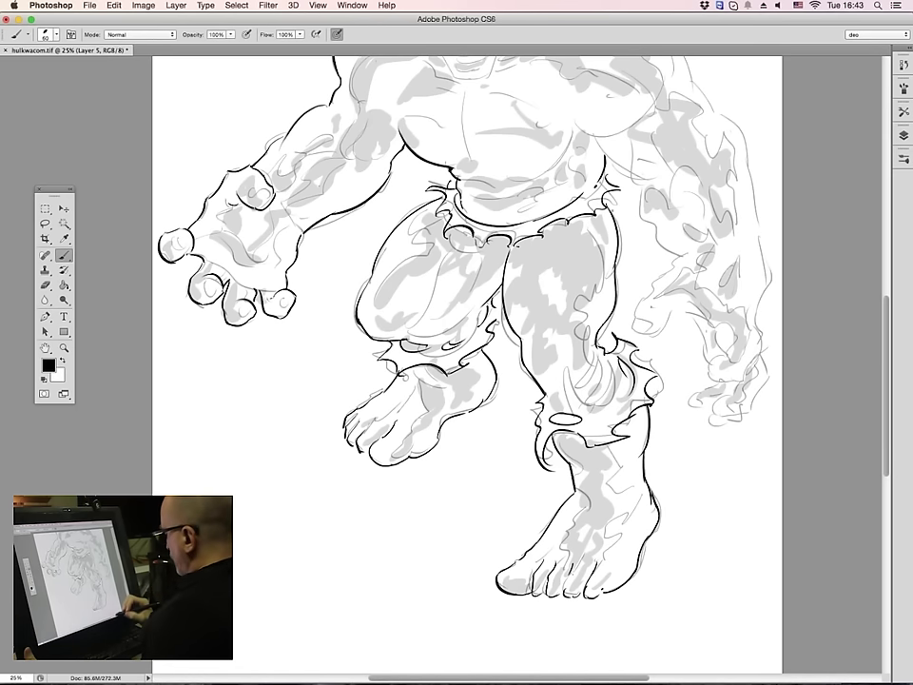
# Switch to GoToMeeting
pyautogui.moveTo(677, 670)
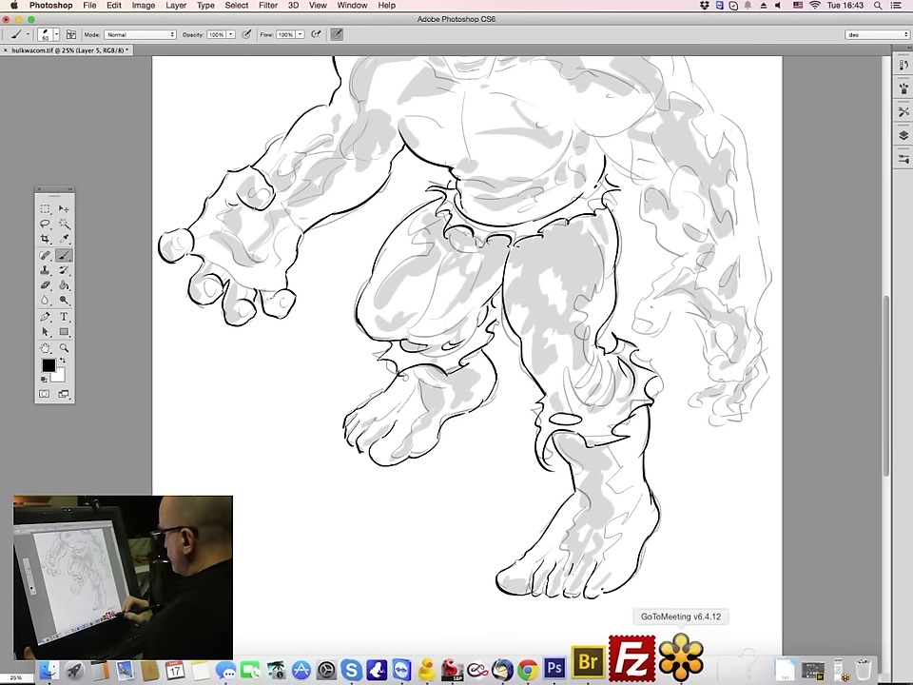
pyautogui.click(677, 658)
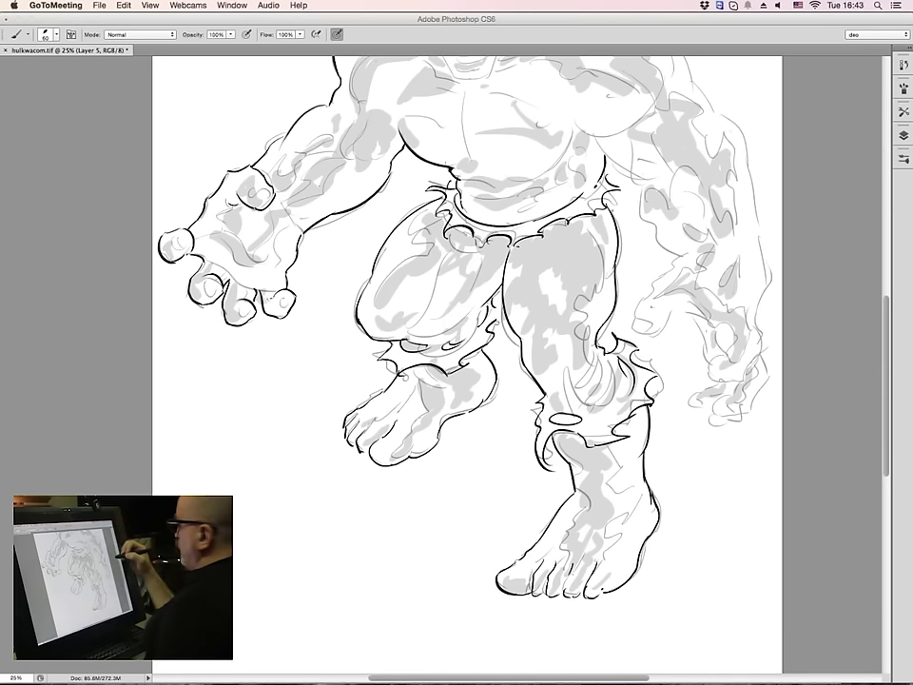
# Return to Photoshop, show Layer 4 and hide Layers 5, 2 and 3 to examine the rough construction drawing over the white background
pyautogui.click(904, 135)
pyautogui.click(903, 135)
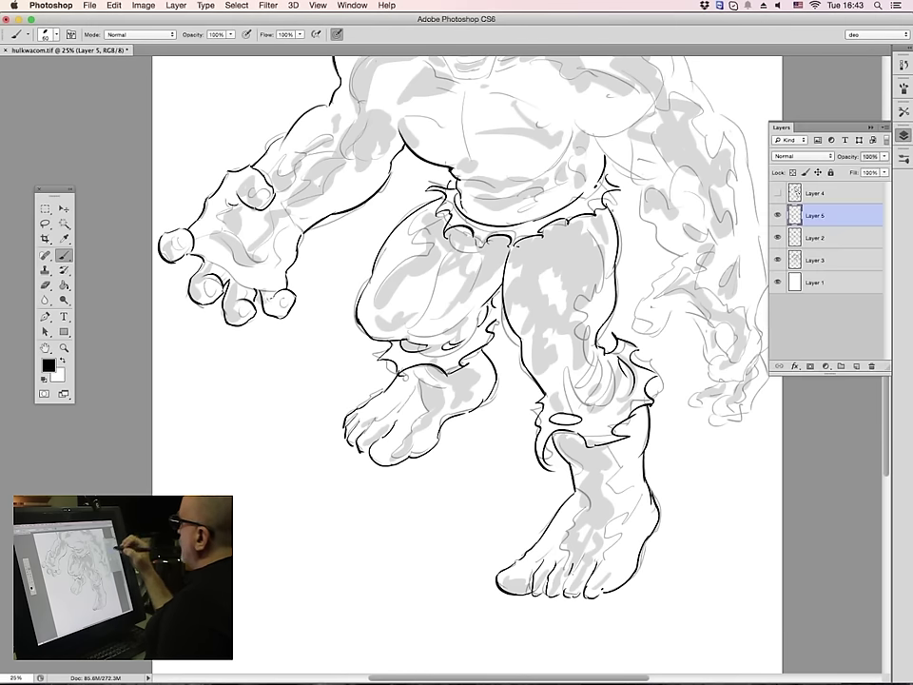
pyautogui.click(777, 238)
pyautogui.click(778, 193)
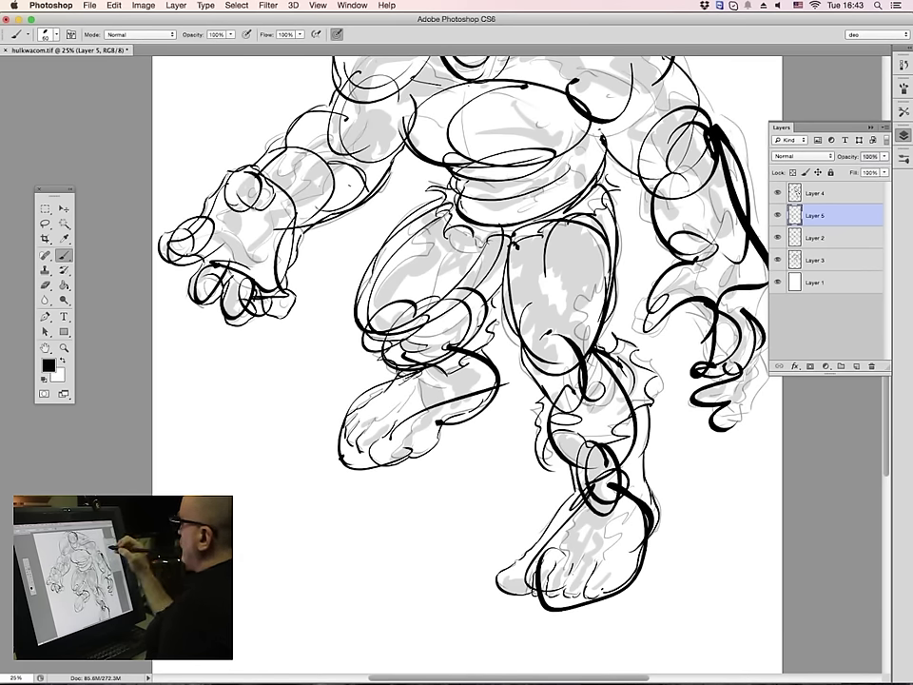
pyautogui.click(778, 193)
pyautogui.click(778, 193)
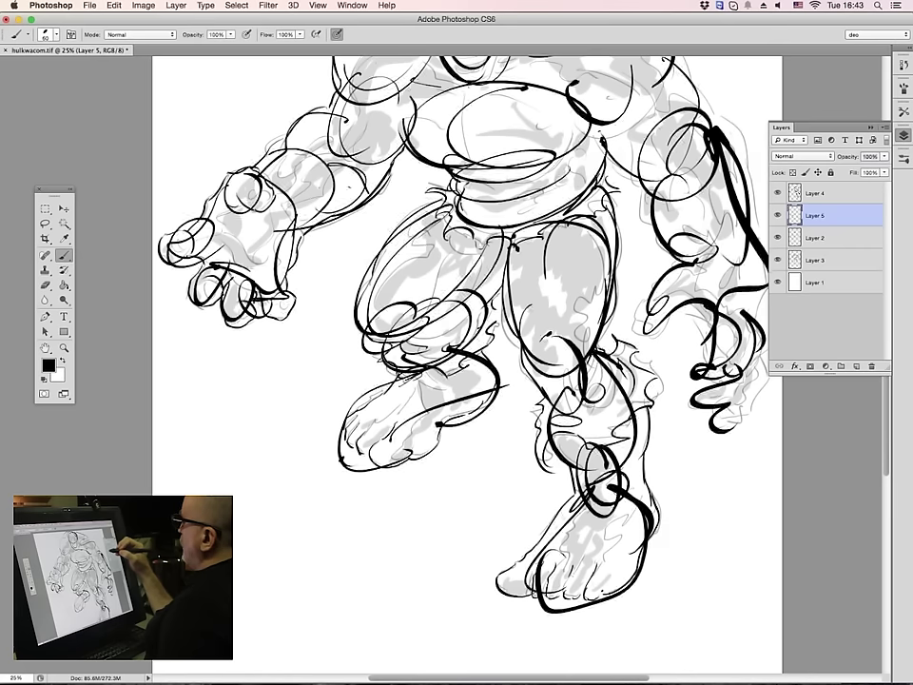
pyautogui.scroll(5, 466, 365)
pyautogui.click(778, 215)
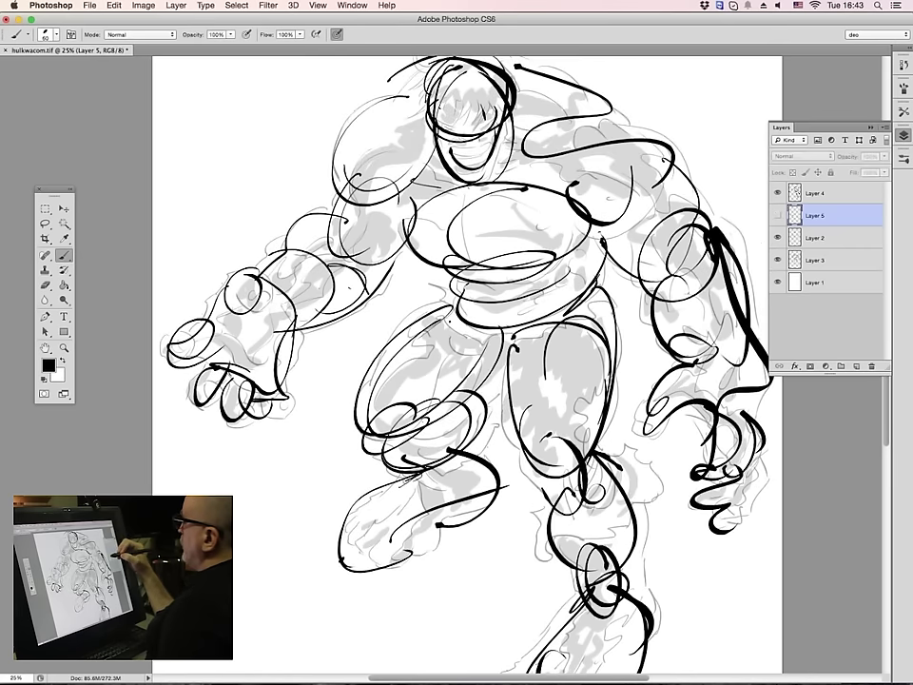
pyautogui.click(777, 238)
pyautogui.click(778, 260)
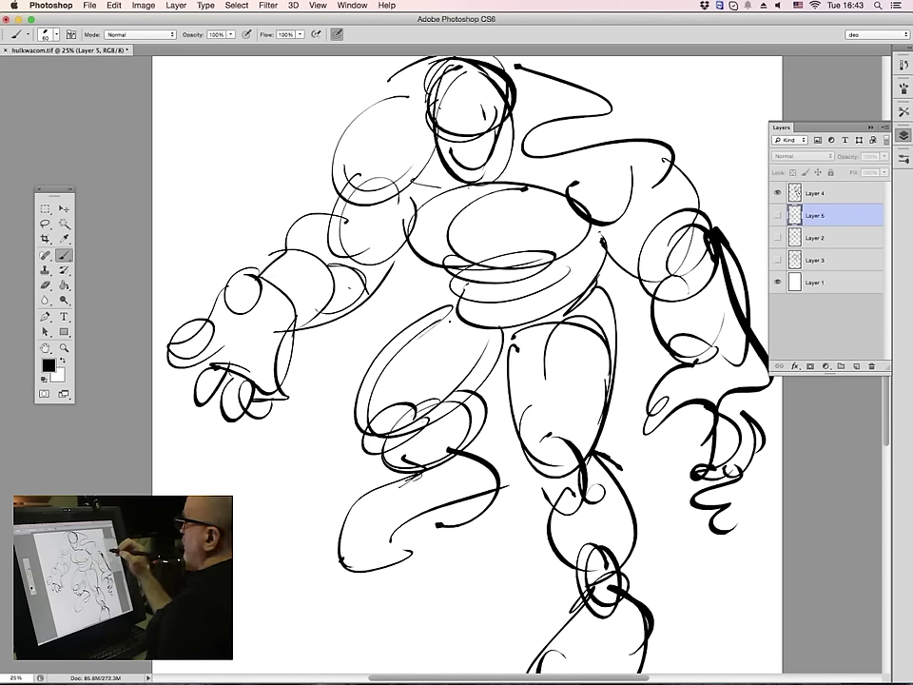
# Hide Layer 4 and compare the Layer 5 inks with the Layer 2 pencils, ending with Layer 5 hidden and Layer 2 visible
pyautogui.click(777, 194)
pyautogui.click(778, 215)
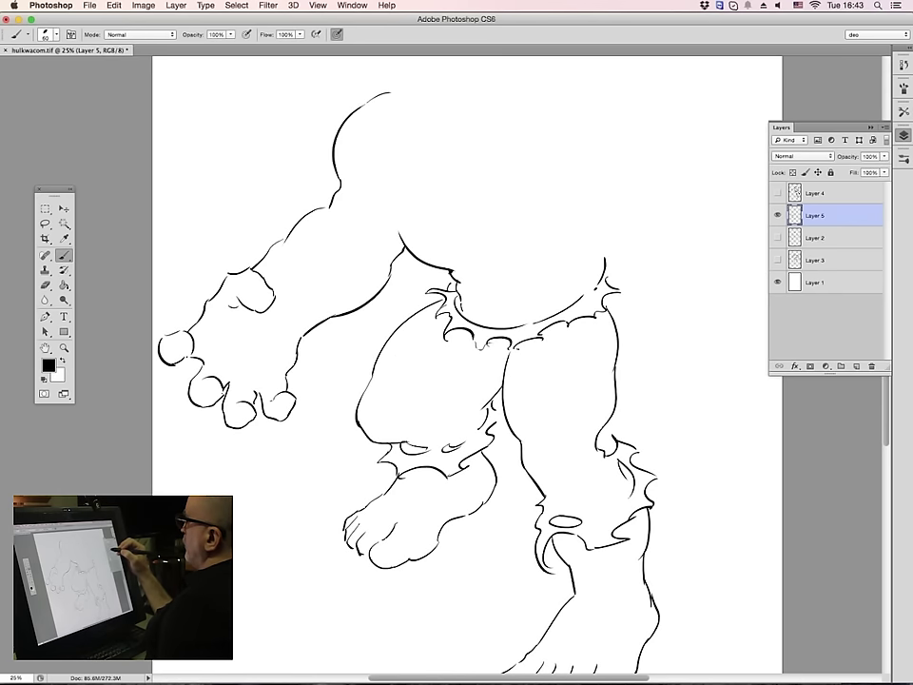
pyautogui.click(777, 238)
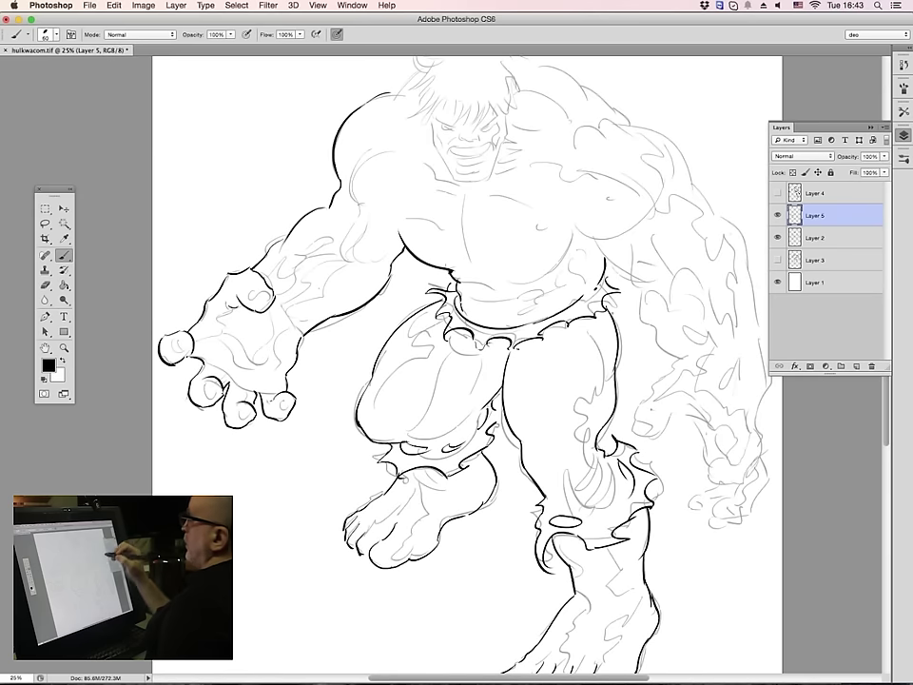
pyautogui.click(778, 215)
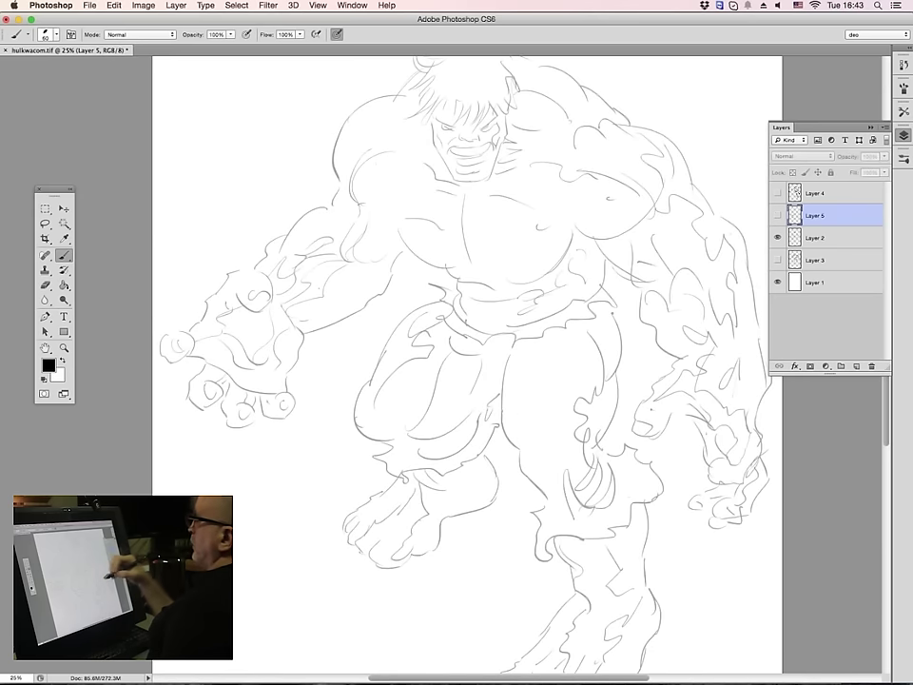
# Check the Layer 3 shading over the Layer 2 pencils, hide it again, and show the Layer 5 inks
pyautogui.click(777, 259)
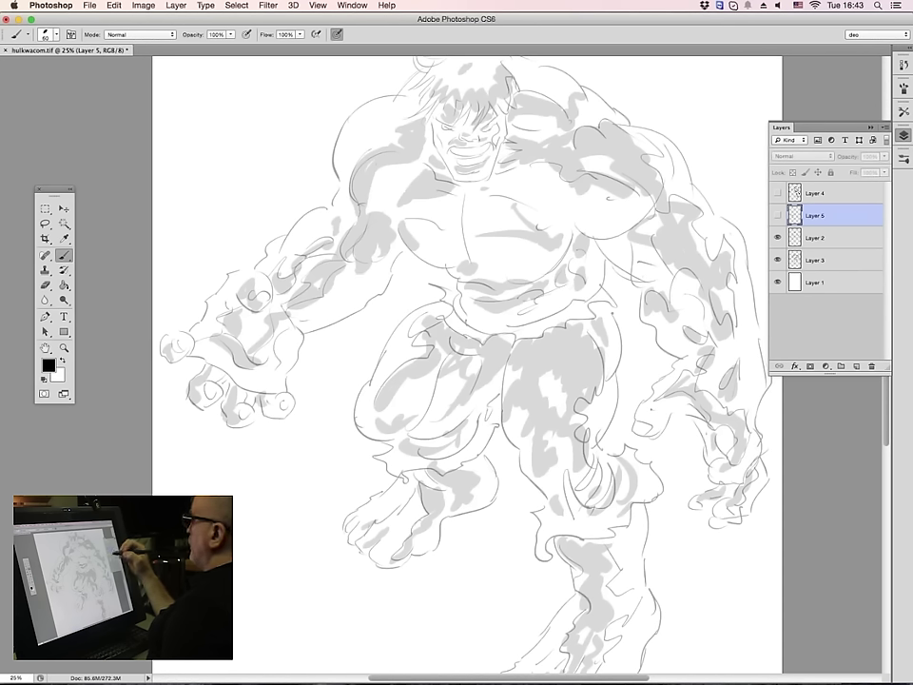
pyautogui.click(778, 260)
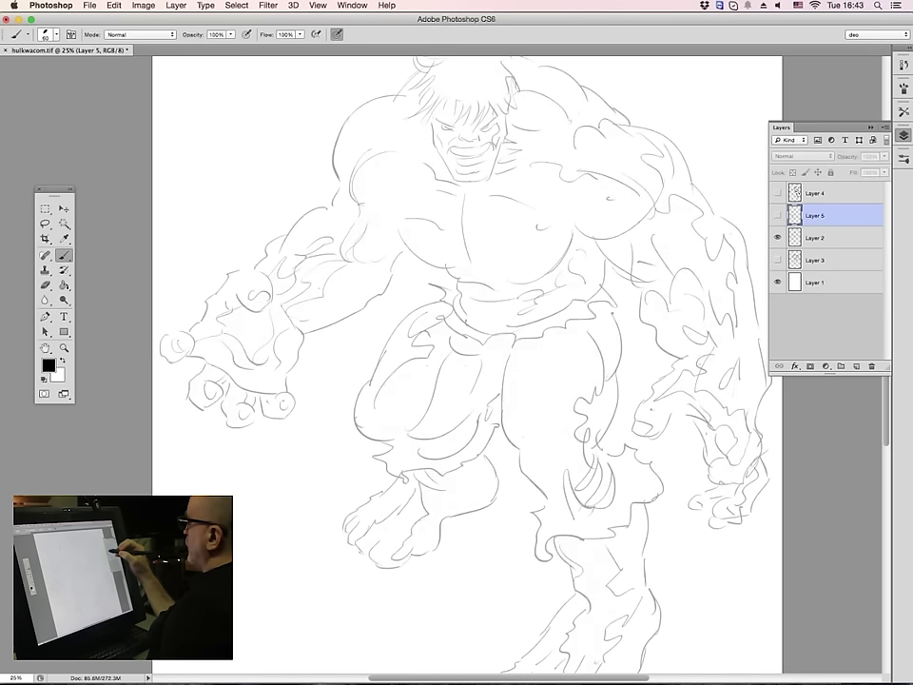
pyautogui.click(778, 215)
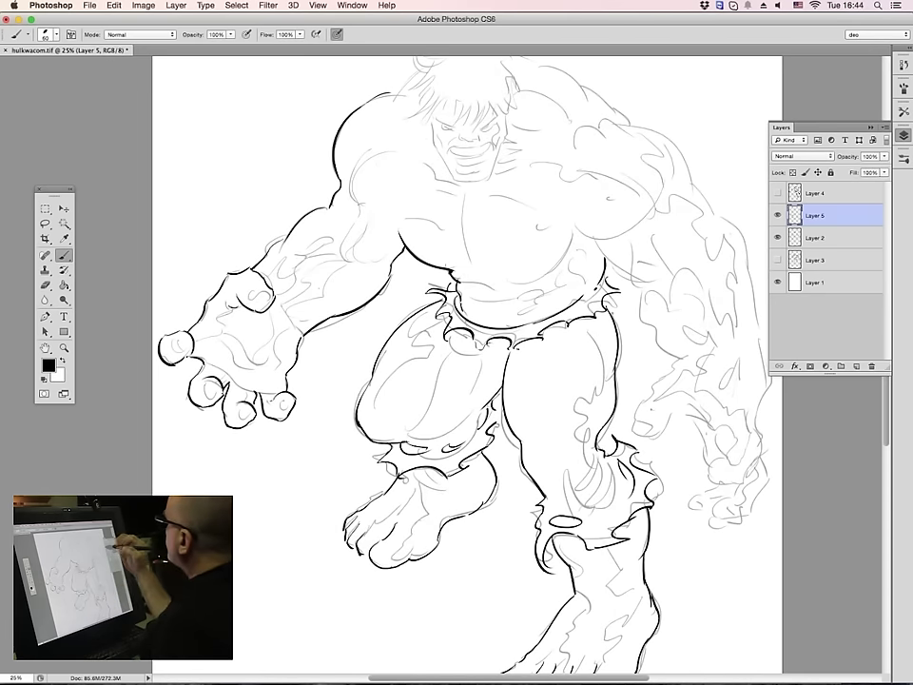
pyautogui.click(778, 215)
pyautogui.click(778, 215)
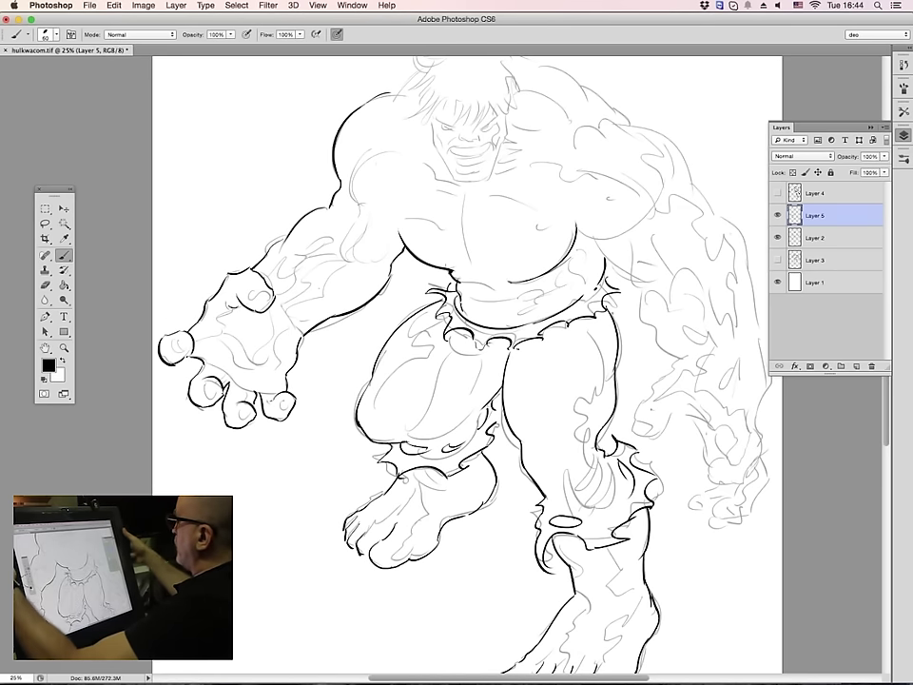
# Ink the outer contour of the back, right-hand shoulder and arm down to the wrist, including the underarm and inner forearm lines
pyautogui.scroll(2, 561, 251)
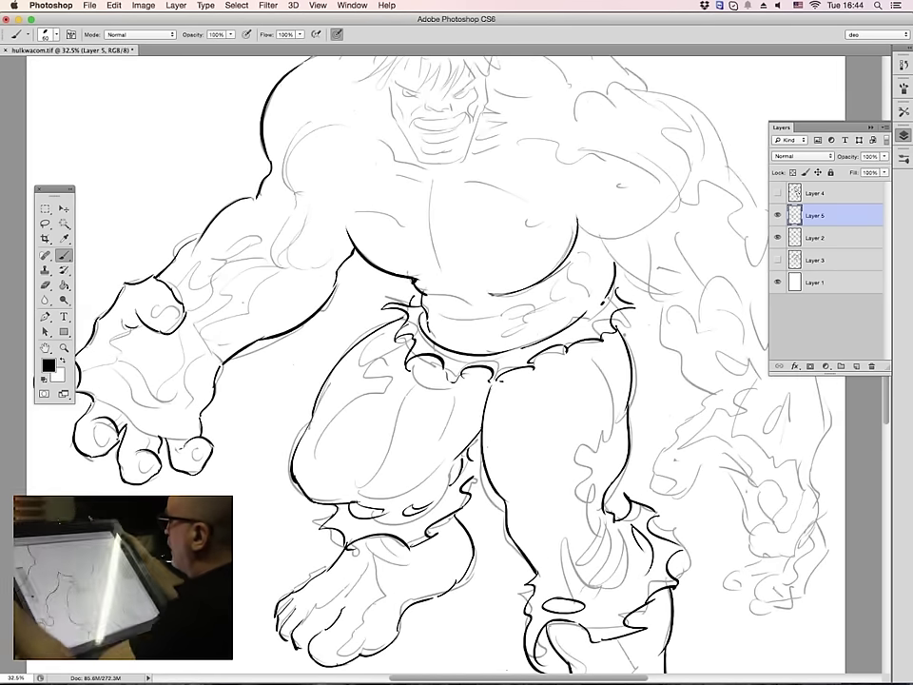
pyautogui.scroll(2, 561, 251)
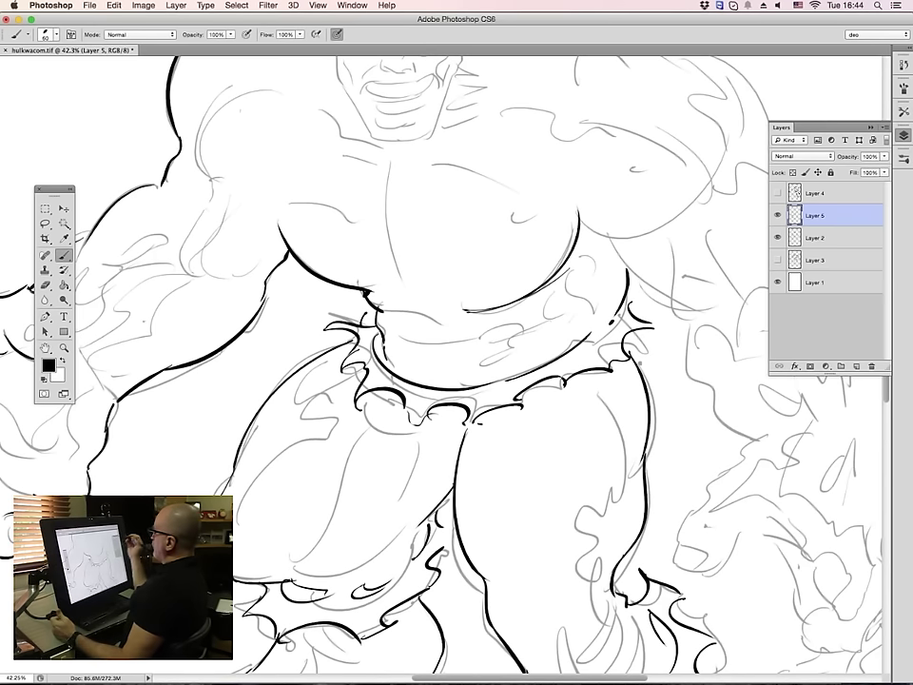
pyautogui.press('z')
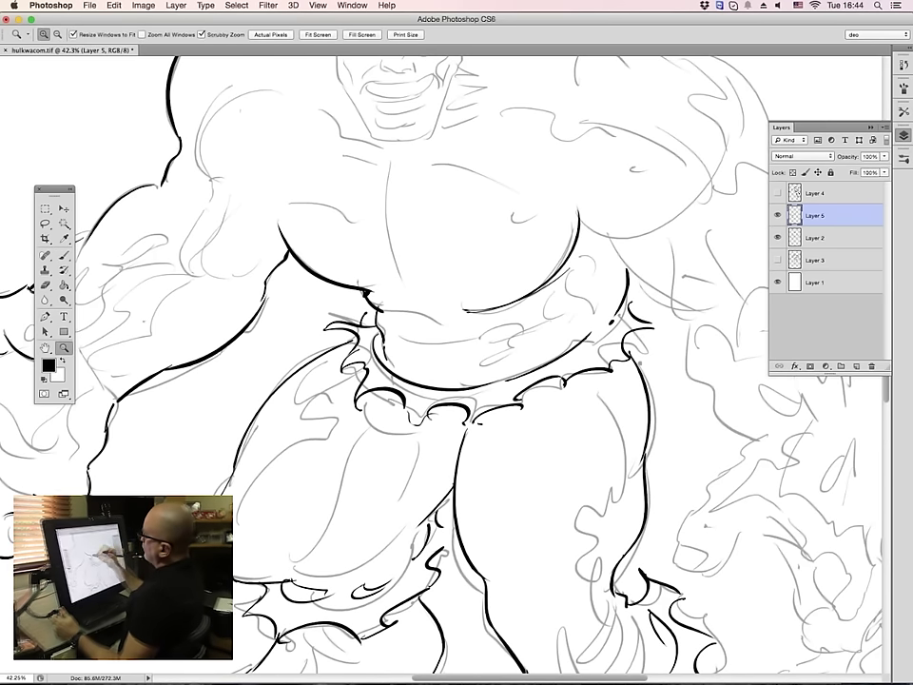
pyautogui.moveTo(564, 284); pyautogui.dragTo(475, 284)
pyautogui.press('b')
pyautogui.click(777, 216)
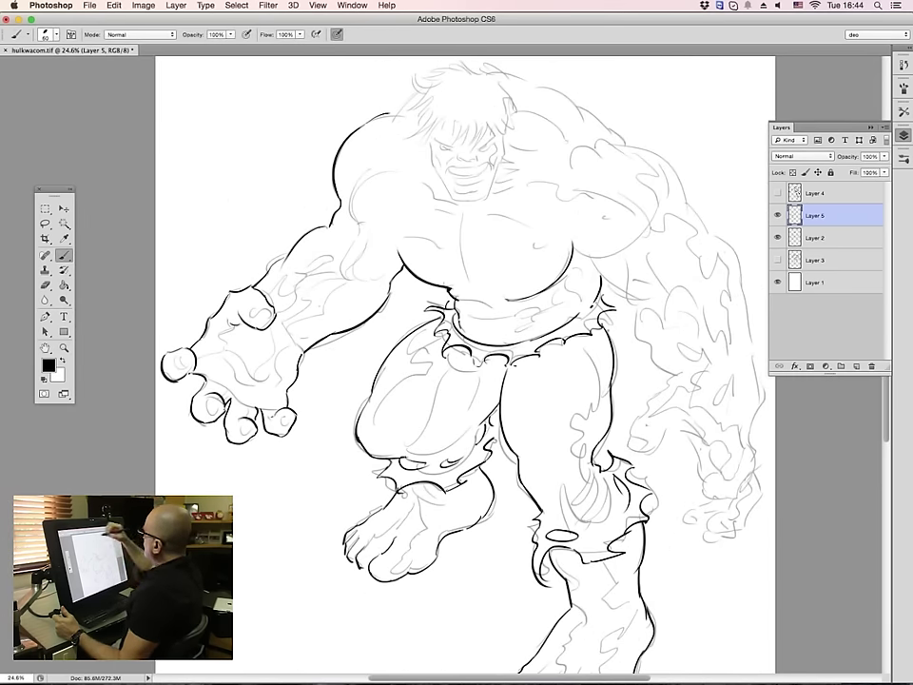
pyautogui.moveTo(515, 76); pyautogui.dragTo(628, 146)
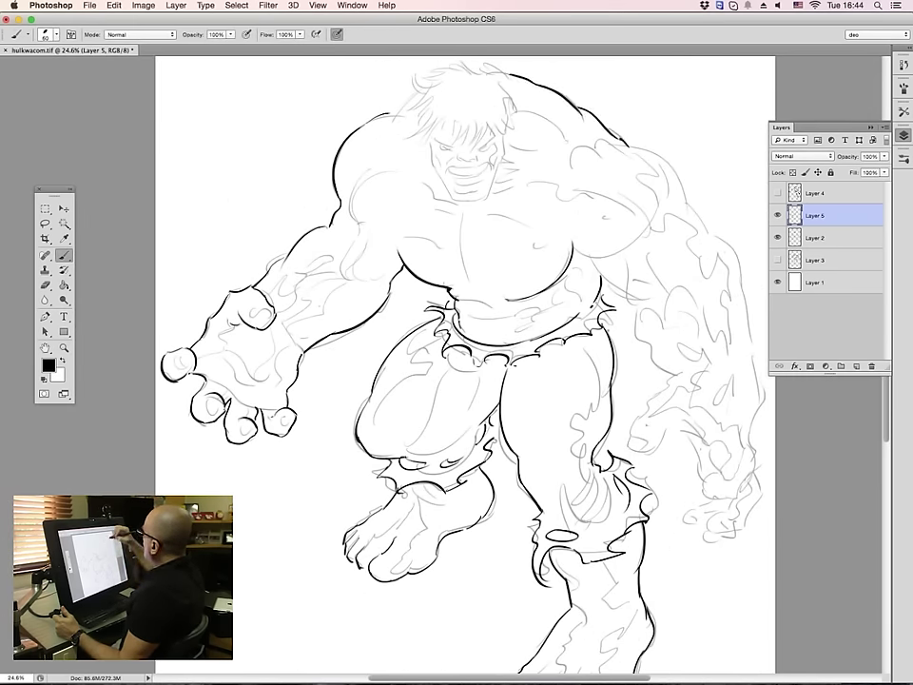
pyautogui.moveTo(472, 111); pyautogui.dragTo(558, 211)
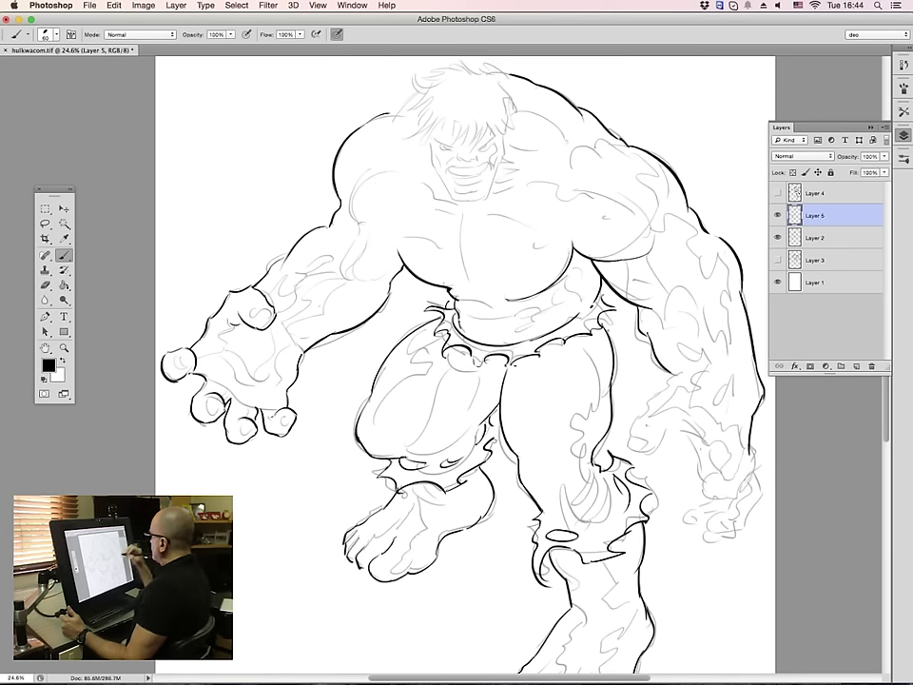
# Ink the thumb of the right-hand hand and the upper edge of the gap between thumb and fingers
pyautogui.moveTo(705, 375); pyautogui.dragTo(664, 422)
pyautogui.moveTo(483, 306)
pyautogui.mouseDown()
pyautogui.moveTo(470, 339)
pyautogui.moveTo(493, 341)
pyautogui.mouseUp()
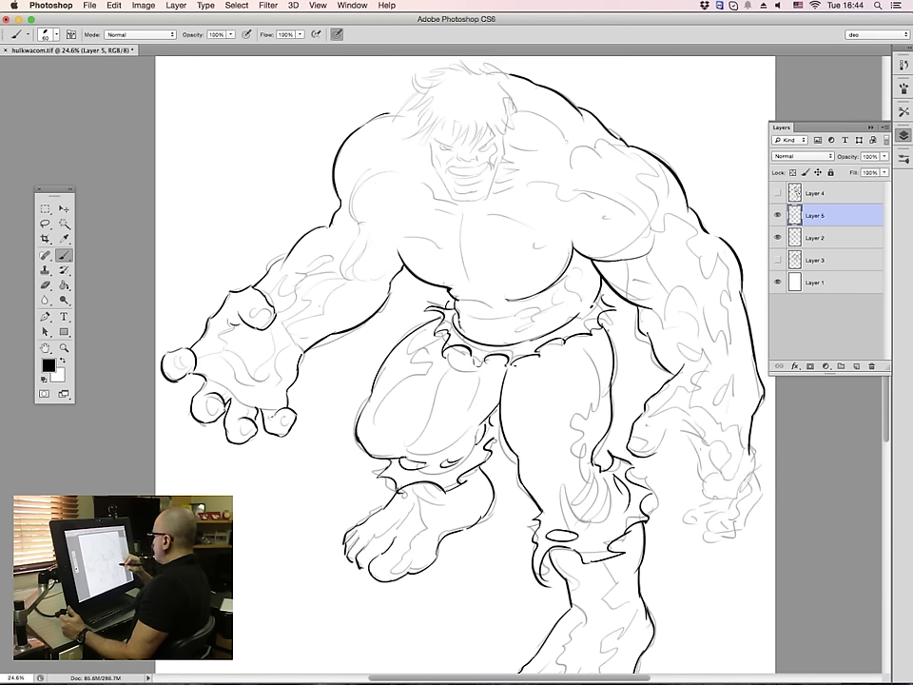
pyautogui.moveTo(656, 453)
pyautogui.mouseDown()
pyautogui.moveTo(665, 431)
pyautogui.moveTo(682, 423)
pyautogui.moveTo(708, 451)
pyautogui.mouseUp()
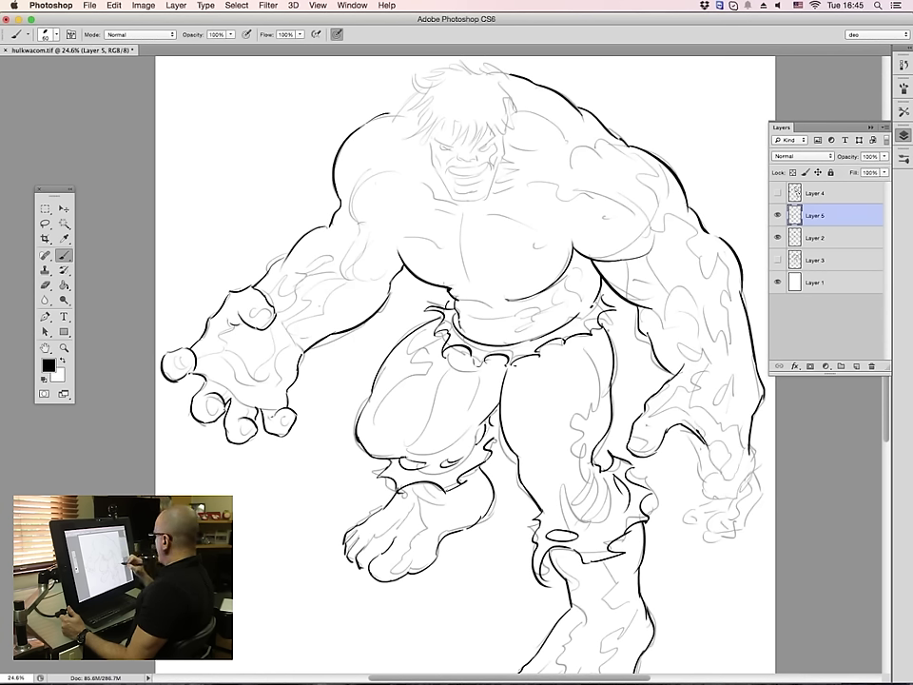
# Ink the curled fingers and outer edge of the right-hand hand, following the pencils
pyautogui.moveTo(530, 325)
pyautogui.mouseDown()
pyautogui.moveTo(541, 354)
pyautogui.moveTo(525, 376)
pyautogui.moveTo(552, 375)
pyautogui.mouseUp()
pyautogui.moveTo(735, 501); pyautogui.dragTo(747, 483)
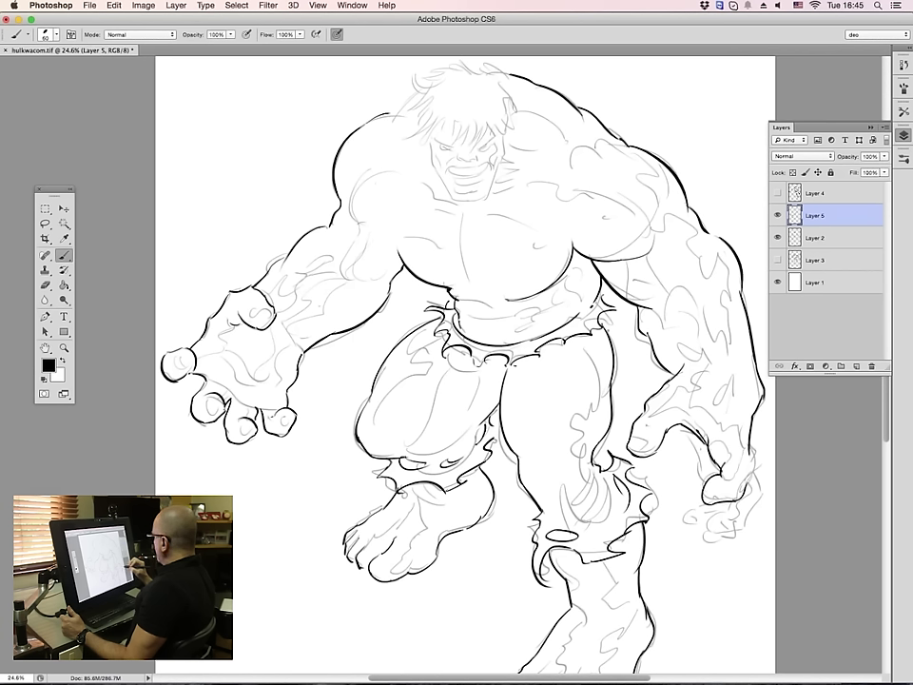
pyautogui.moveTo(556, 316); pyautogui.dragTo(560, 366)
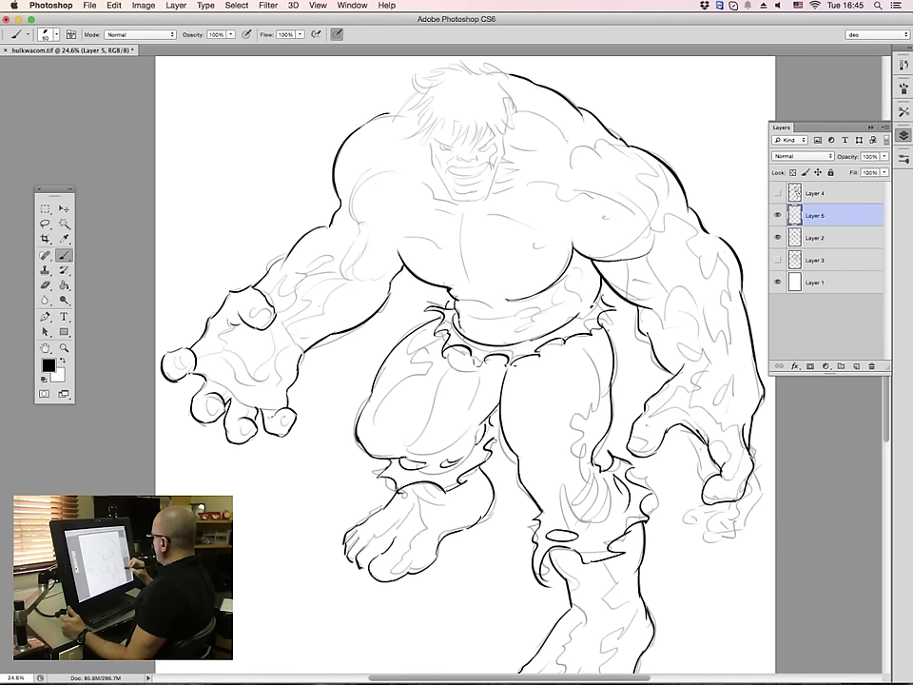
pyautogui.moveTo(754, 469)
pyautogui.mouseDown()
pyautogui.moveTo(758, 496)
pyautogui.moveTo(711, 518)
pyautogui.moveTo(708, 535)
pyautogui.moveTo(741, 530)
pyautogui.moveTo(747, 515)
pyautogui.mouseUp()
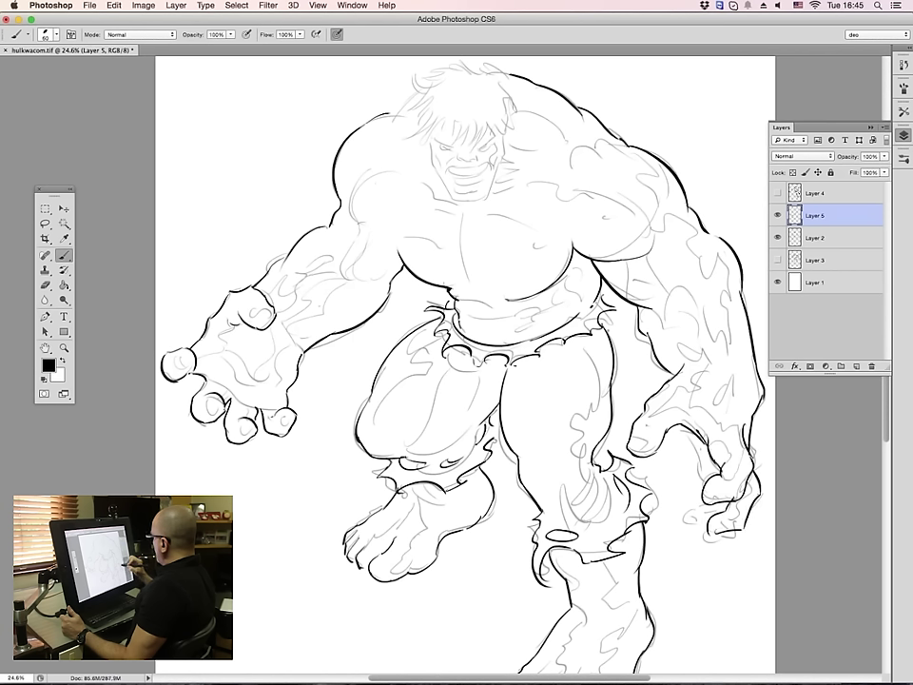
pyautogui.moveTo(683, 430); pyautogui.dragTo(704, 476)
pyautogui.moveTo(690, 442)
pyautogui.mouseDown()
pyautogui.moveTo(704, 476)
pyautogui.moveTo(686, 522)
pyautogui.moveTo(707, 525)
pyautogui.moveTo(704, 542)
pyautogui.moveTo(733, 537)
pyautogui.mouseUp()
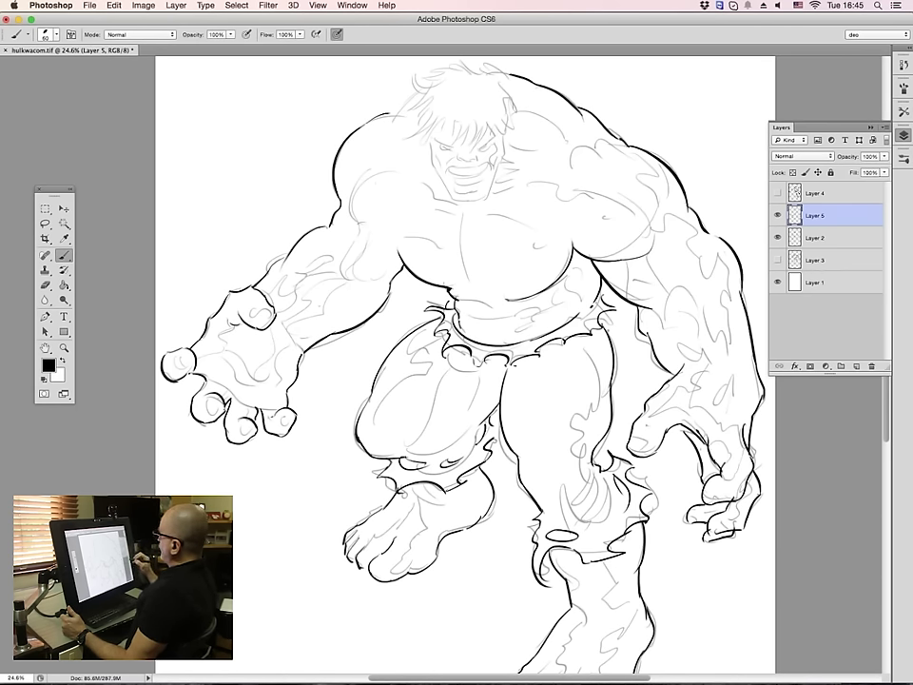
# Ink the Hulk's hair with short tapered strokes for the top tufts, side locks and fringe over the forehead
pyautogui.scroll(5, 466, 365)
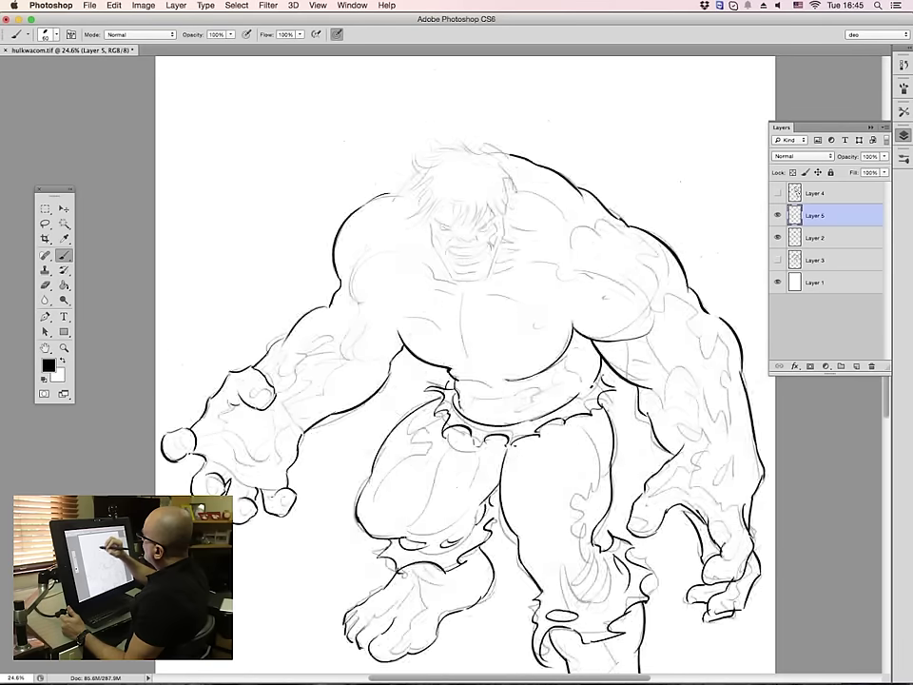
pyautogui.moveTo(414, 164)
pyautogui.mouseDown()
pyautogui.moveTo(425, 181)
pyautogui.moveTo(440, 160)
pyautogui.mouseUp()
pyautogui.moveTo(424, 162); pyautogui.dragTo(450, 155)
pyautogui.moveTo(448, 149); pyautogui.dragTo(464, 160)
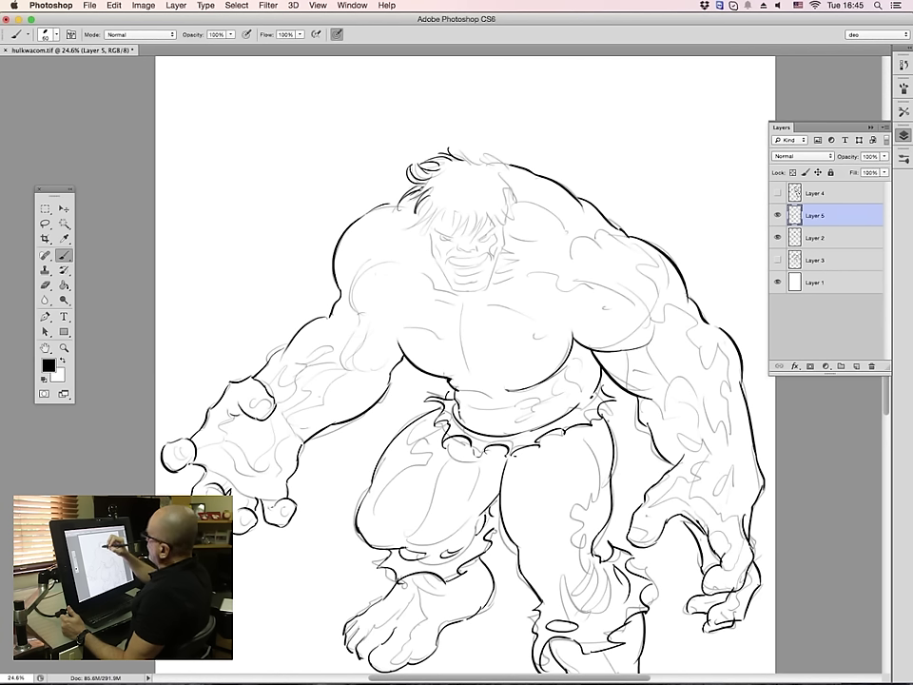
pyautogui.moveTo(418, 198); pyautogui.dragTo(404, 220)
pyautogui.moveTo(424, 197)
pyautogui.mouseDown()
pyautogui.moveTo(407, 222)
pyautogui.moveTo(426, 214)
pyautogui.moveTo(408, 229)
pyautogui.moveTo(438, 224)
pyautogui.moveTo(457, 227)
pyautogui.moveTo(453, 236)
pyautogui.mouseUp()
pyautogui.moveTo(463, 211); pyautogui.dragTo(466, 235)
pyautogui.moveTo(476, 210); pyautogui.dragTo(472, 234)
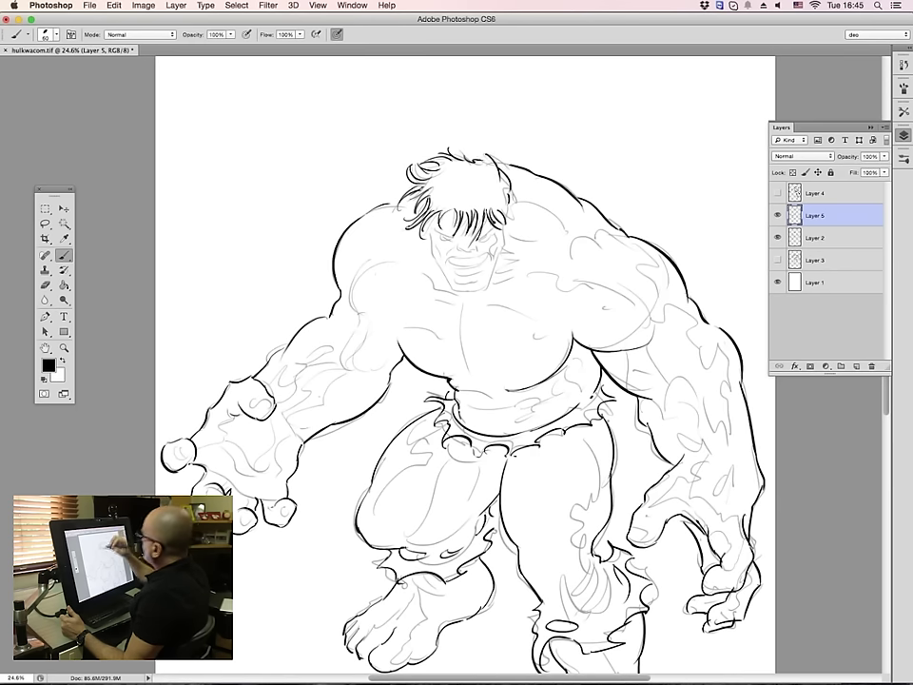
# Ink the face, covering the brows, eyes, nose, open mouth with teeth, cheeks and jaw
pyautogui.press('z')
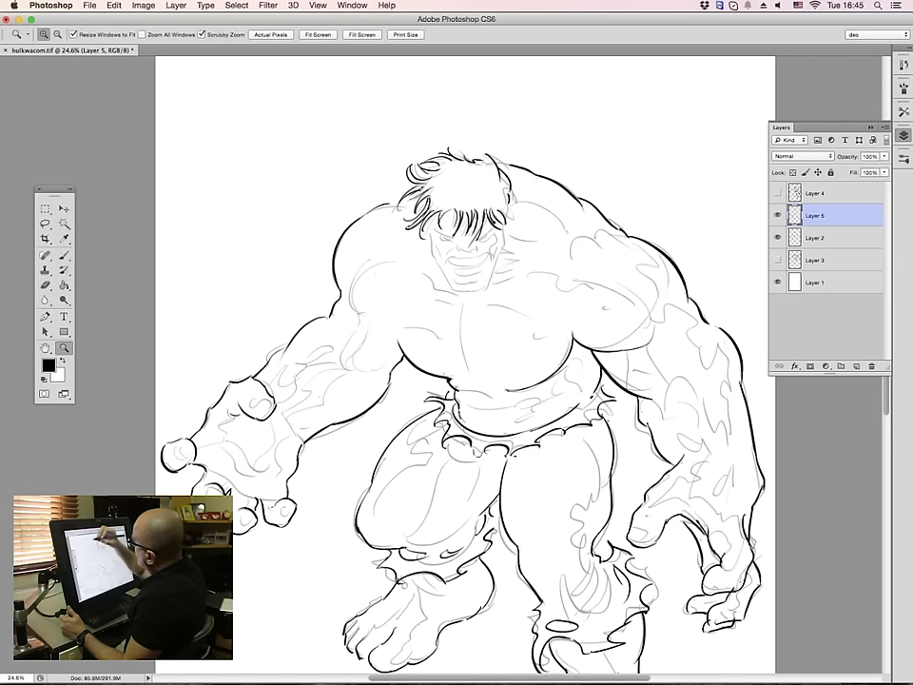
pyautogui.click(487, 246)
pyautogui.press('b')
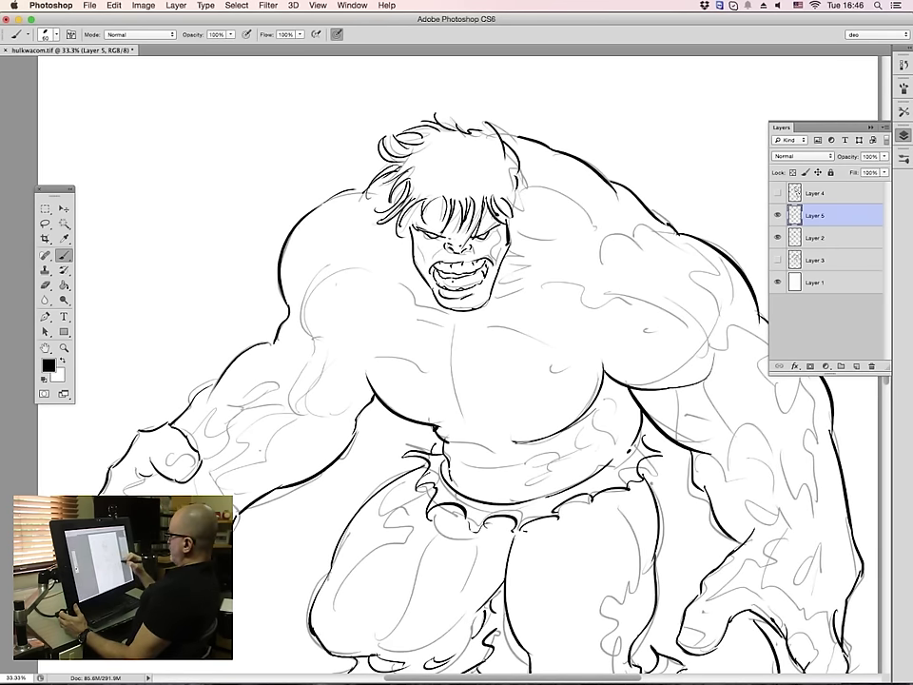
# Show the Layer 3 shading beneath the whole inked figure, checking Layer 4 and comparing the artwork with and without Layer 5
pyautogui.moveTo(518, 521); pyautogui.dragTo(461, 366)
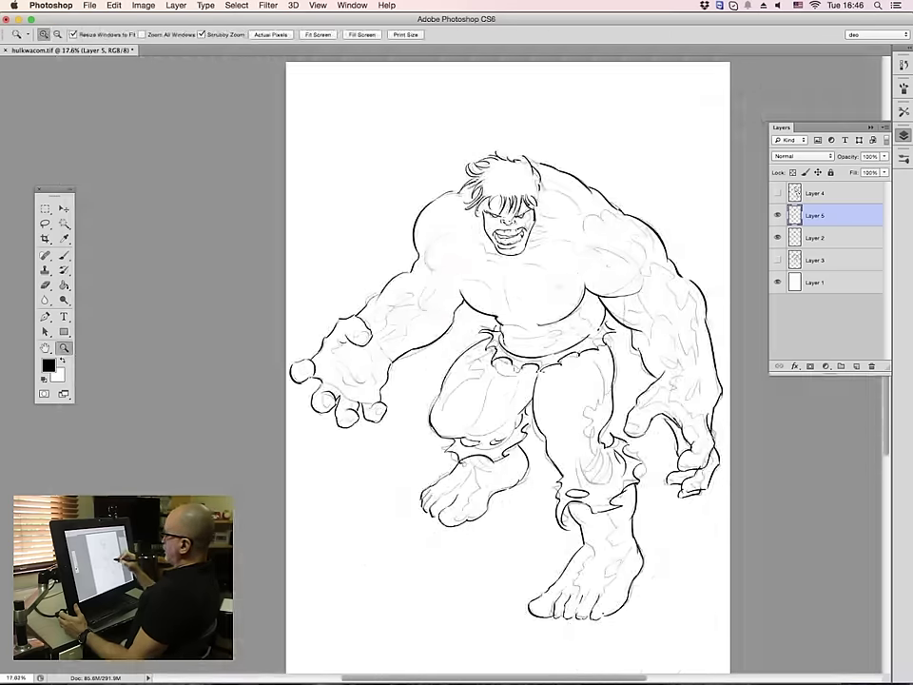
pyautogui.moveTo(665, 449); pyautogui.dragTo(674, 449)
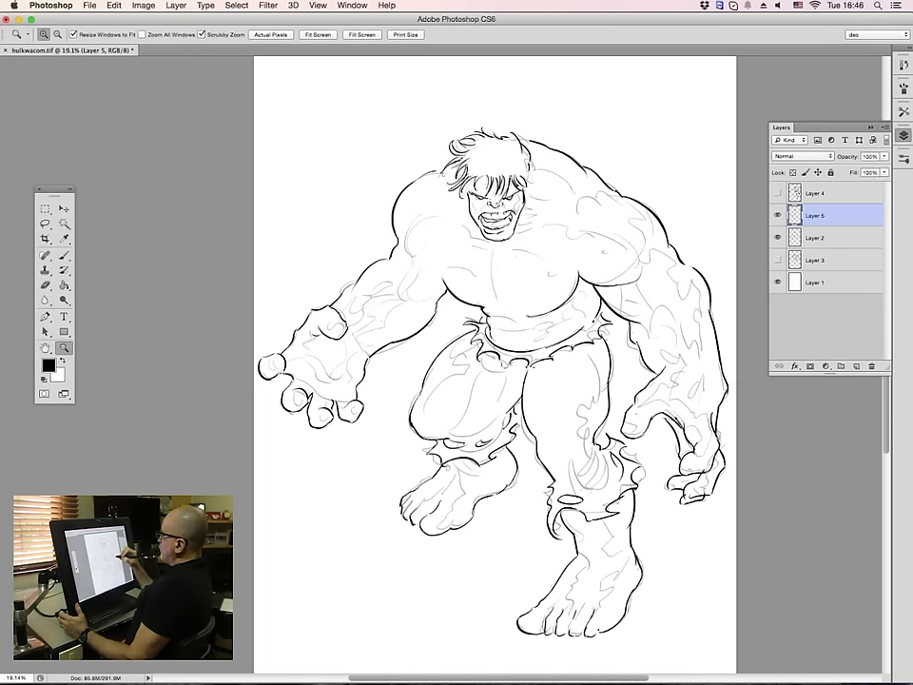
pyautogui.scroll(1, 590, 361)
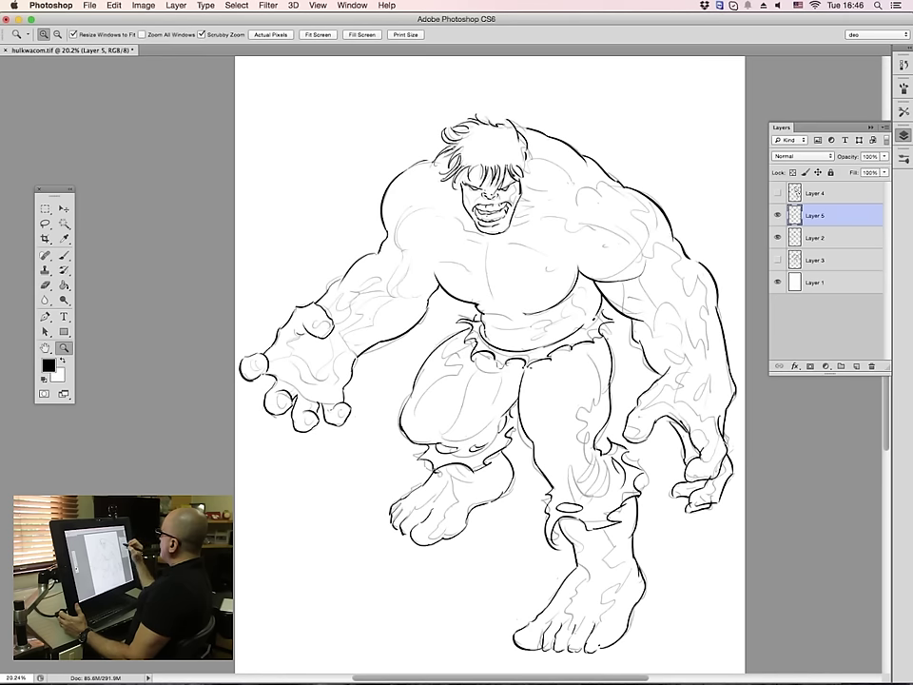
pyautogui.scroll(1, 656, 381)
pyautogui.click(778, 193)
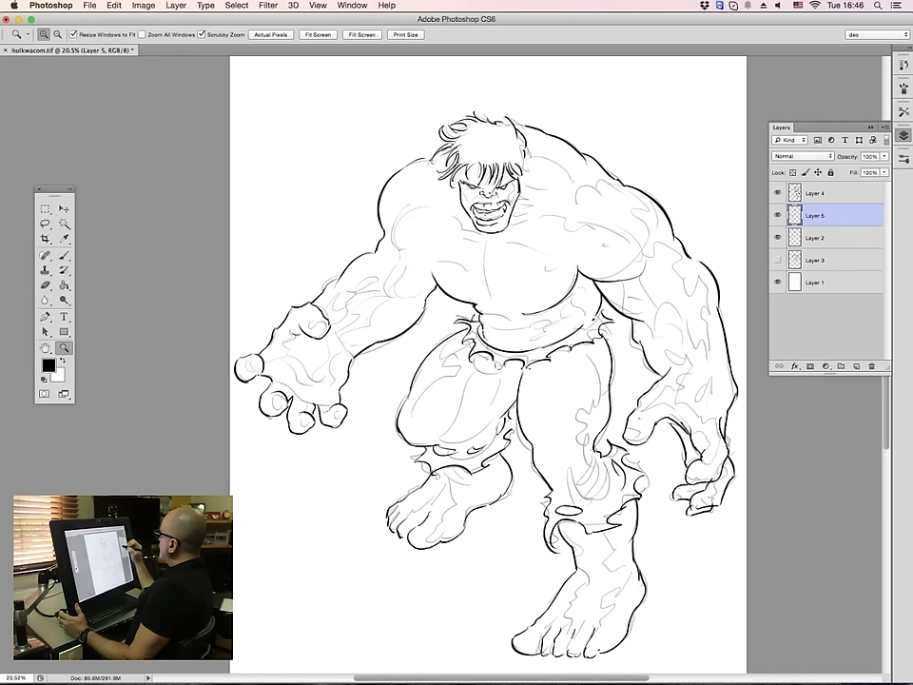
pyautogui.click(778, 193)
pyautogui.click(777, 259)
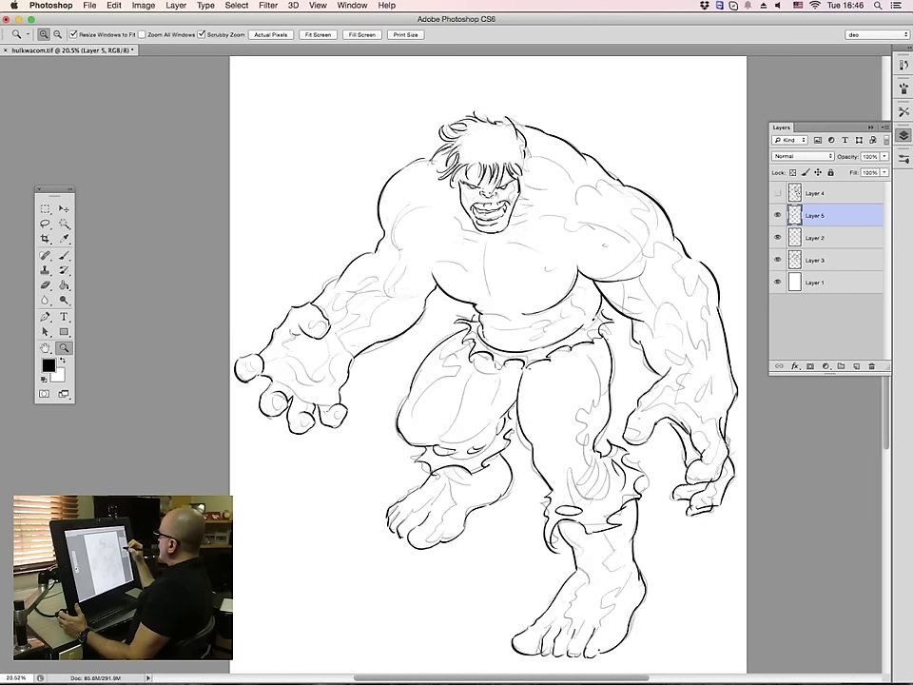
pyautogui.click(778, 215)
pyautogui.click(778, 215)
pyautogui.click(778, 215)
pyautogui.click(778, 215)
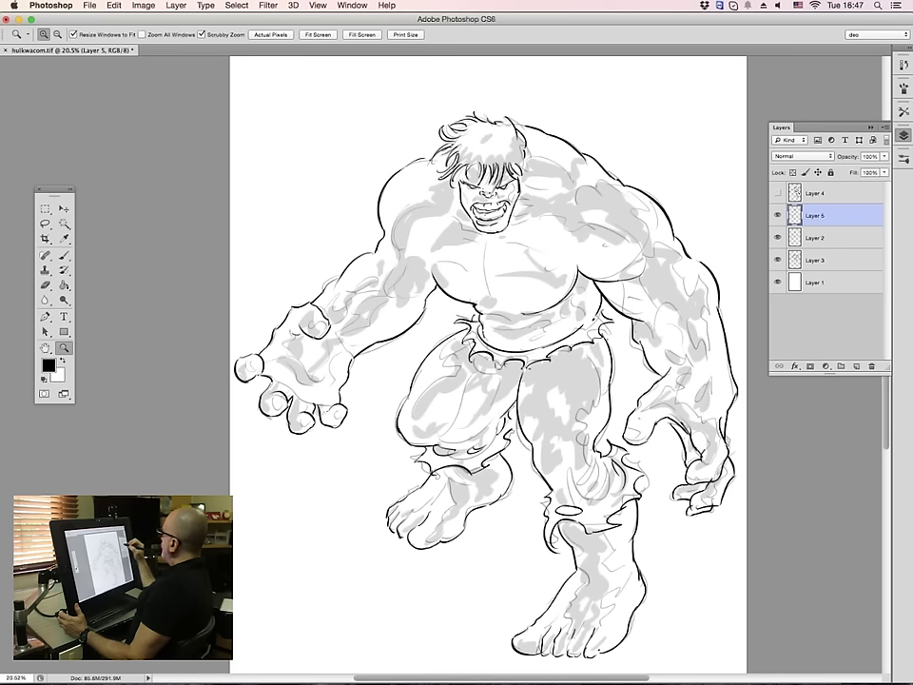
# Hatch the shadow shape on the upper chest below the right-hand shoulder with short black diagonal strokes on Layer 5
pyautogui.press('b')
pyautogui.press('z')
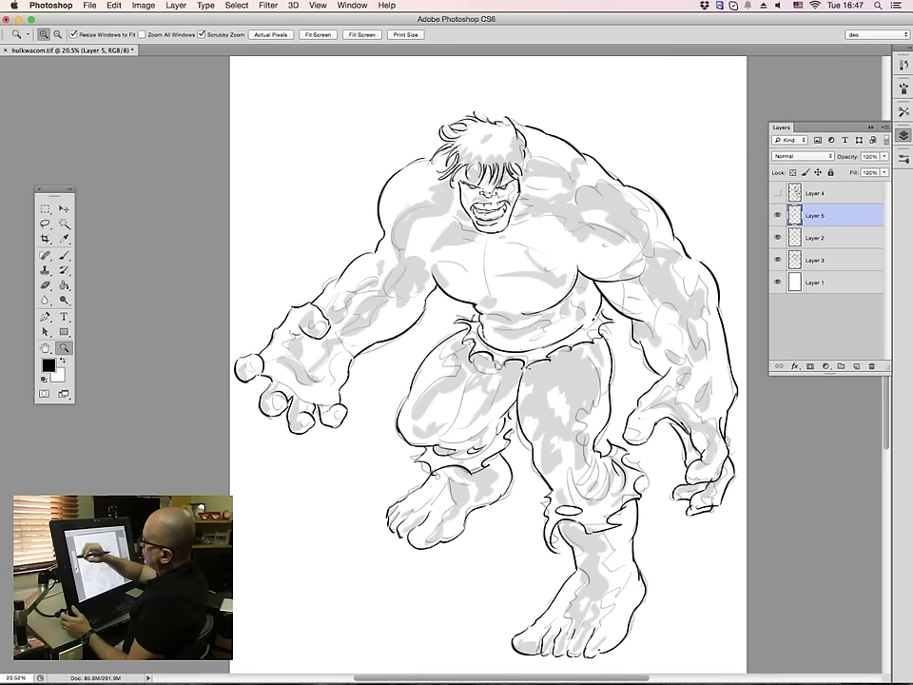
pyautogui.click(537, 219)
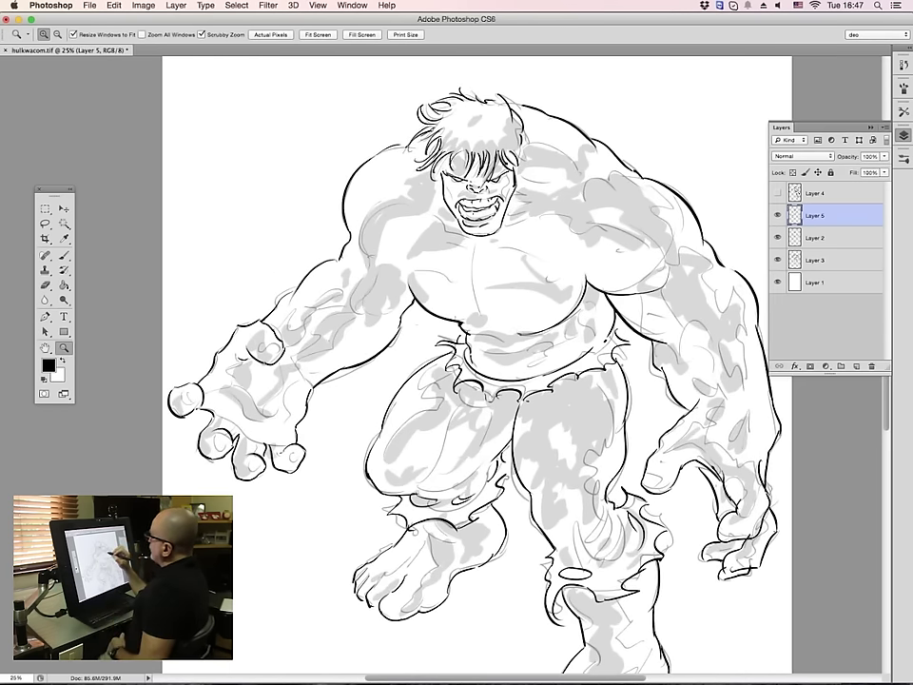
pyautogui.moveTo(538, 219); pyautogui.dragTo(468, 267)
pyautogui.press('b')
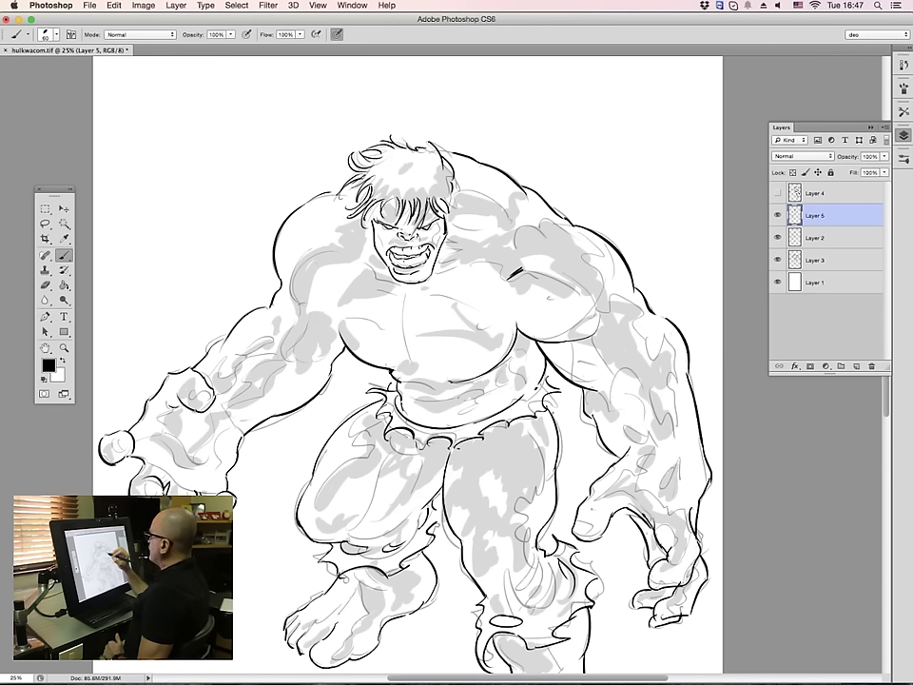
pyautogui.moveTo(525, 271)
pyautogui.mouseDown()
pyautogui.moveTo(508, 282)
pyautogui.moveTo(543, 278)
pyautogui.moveTo(531, 285)
pyautogui.mouseUp()
pyautogui.moveTo(545, 275); pyautogui.dragTo(535, 286)
pyautogui.moveTo(557, 277); pyautogui.dragTo(544, 288)
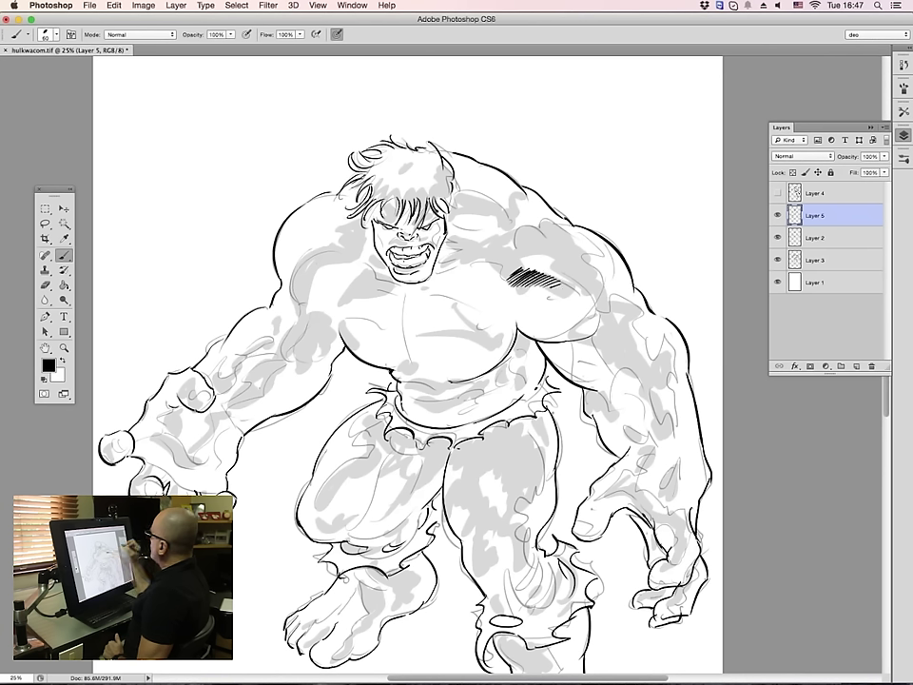
# Hatch black shadows inward from the upper-chest patch and beside the jaw, after checking Layers 2 and 3 as guides
pyautogui.click(778, 238)
pyautogui.click(778, 260)
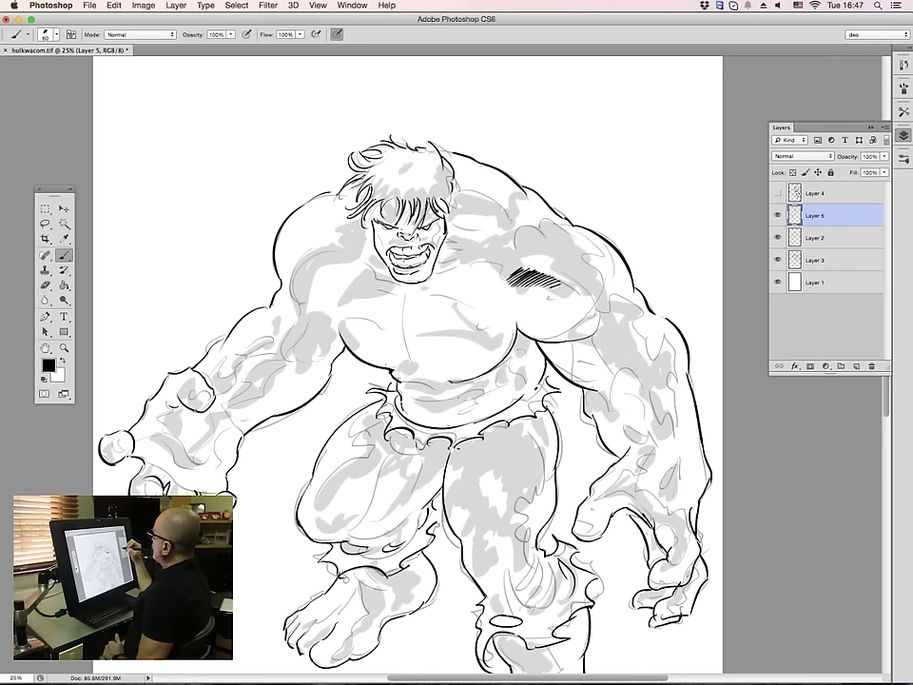
pyautogui.click(778, 260)
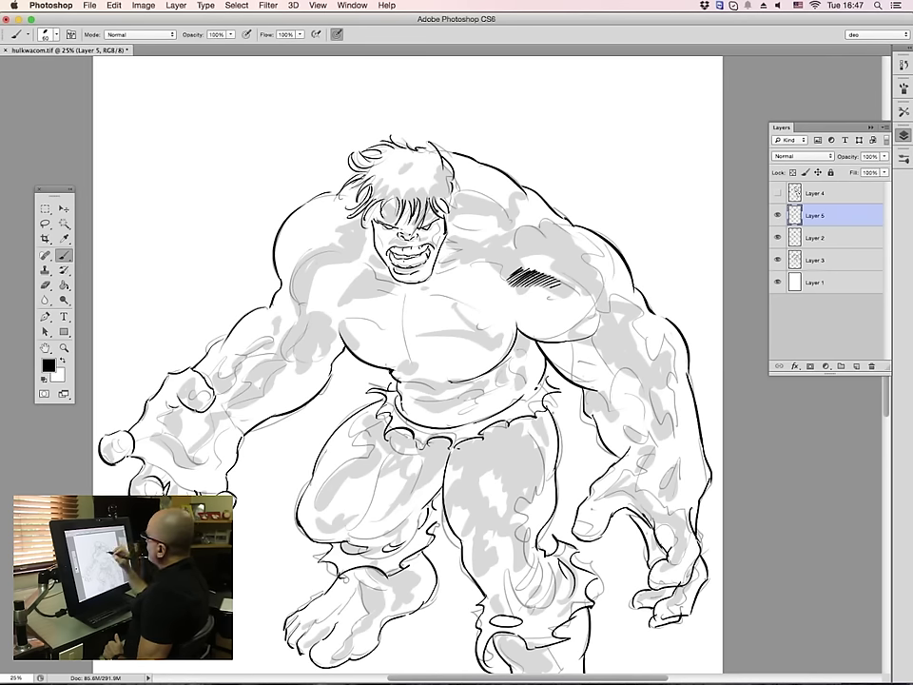
pyautogui.moveTo(489, 263); pyautogui.dragTo(502, 254)
pyautogui.moveTo(494, 263); pyautogui.dragTo(512, 253)
pyautogui.moveTo(503, 264); pyautogui.dragTo(514, 256)
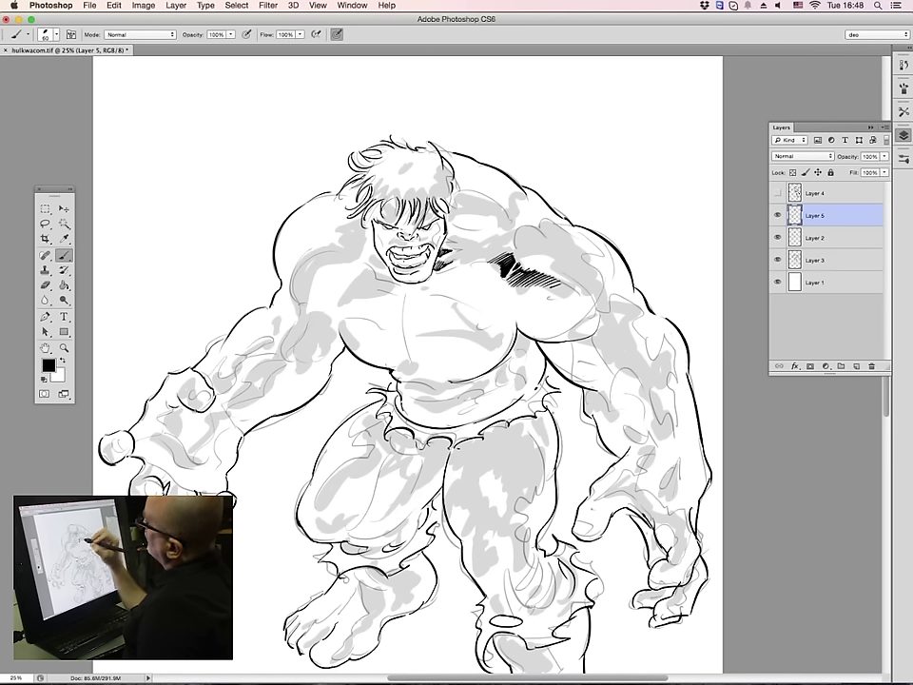
pyautogui.moveTo(460, 250)
pyautogui.mouseDown()
pyautogui.moveTo(453, 258)
pyautogui.moveTo(463, 257)
pyautogui.mouseUp()
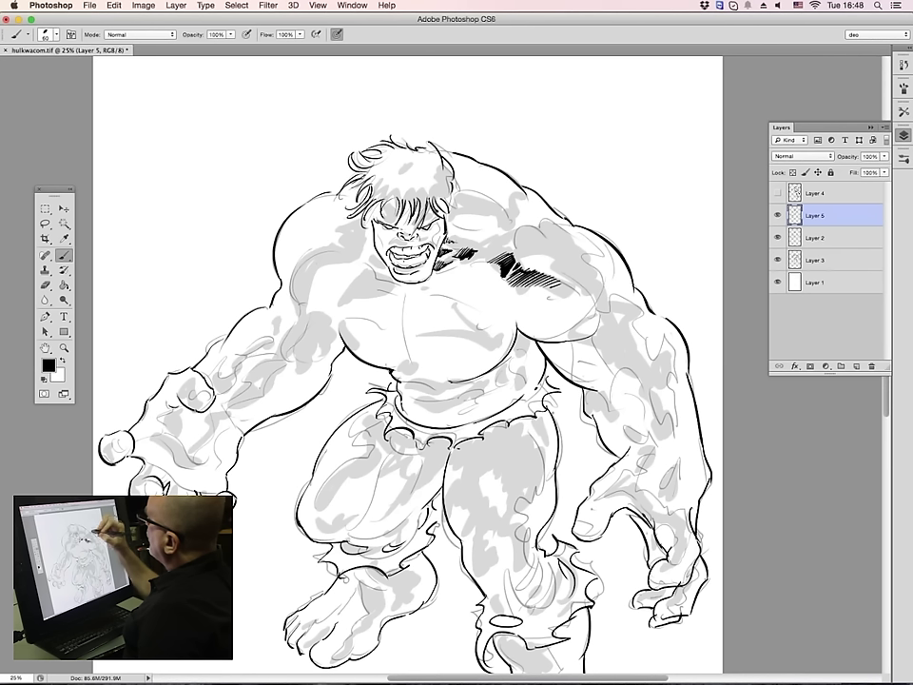
# Extend the collarbone hatching towards the neck and up into the crease beside the right-hand shoulder
pyautogui.moveTo(532, 261); pyautogui.dragTo(514, 280)
pyautogui.moveTo(532, 261); pyautogui.dragTo(514, 278)
pyautogui.moveTo(534, 261); pyautogui.dragTo(518, 277)
pyautogui.moveTo(367, 184); pyautogui.dragTo(382, 193)
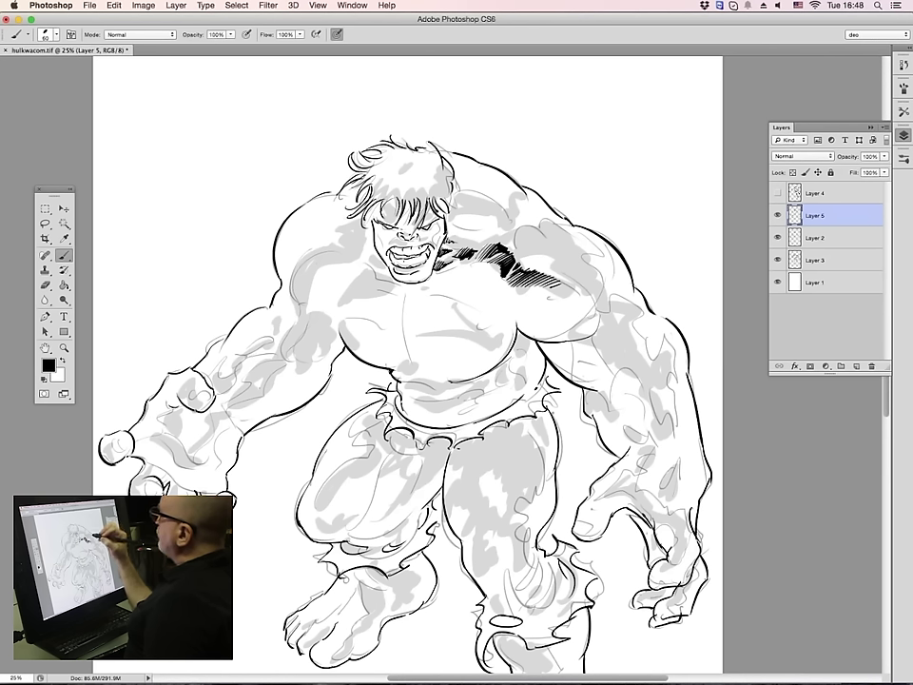
pyautogui.moveTo(505, 232); pyautogui.dragTo(492, 244)
pyautogui.moveTo(506, 232); pyautogui.dragTo(494, 244)
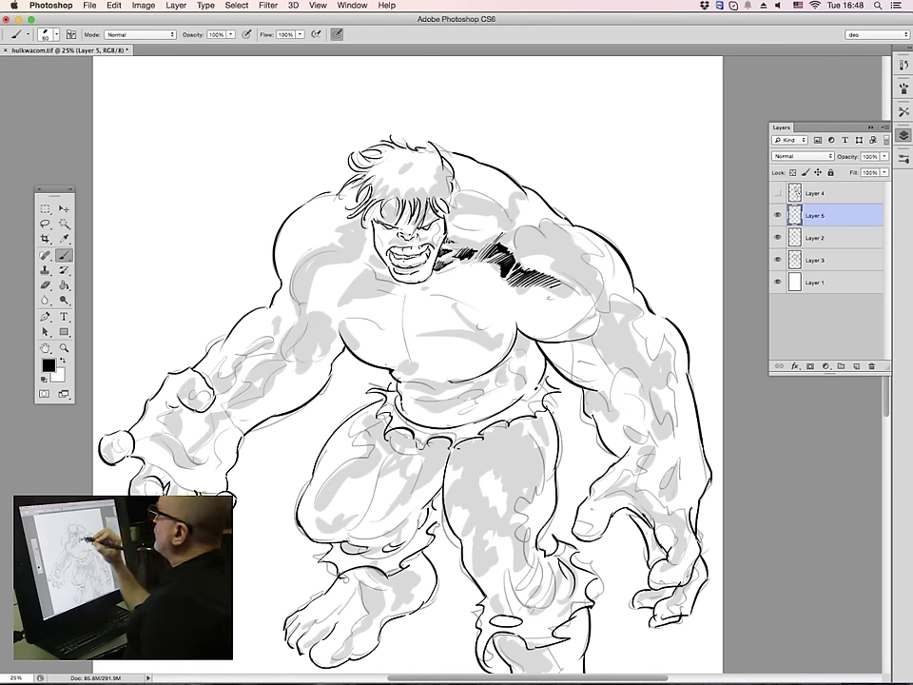
pyautogui.moveTo(375, 185); pyautogui.dragTo(385, 174)
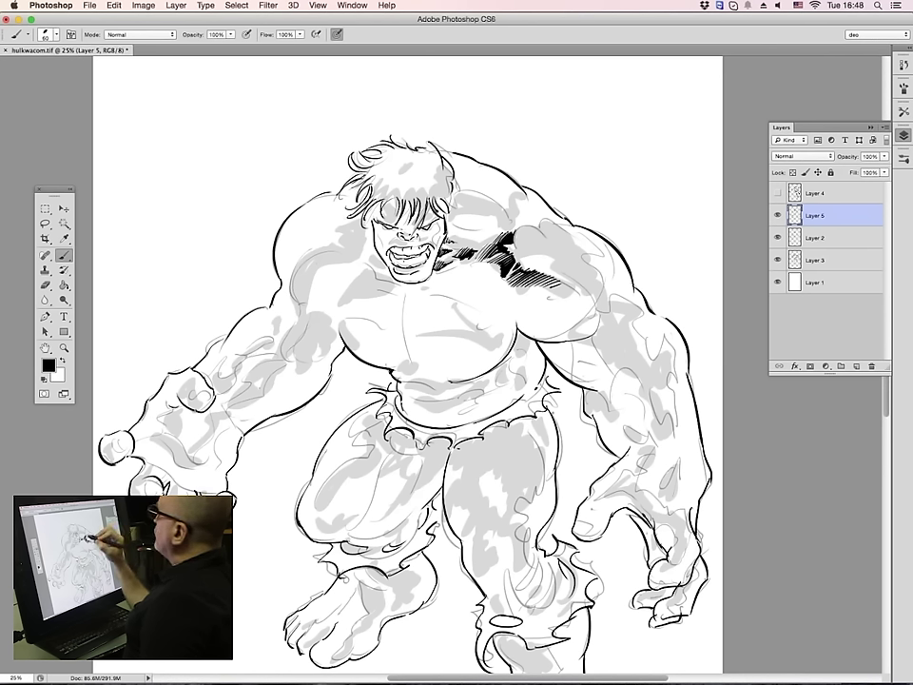
# Fill the large shadow shape on the front of the right-hand shoulder with dense black strokes
pyautogui.moveTo(387, 177); pyautogui.dragTo(403, 169)
pyautogui.moveTo(400, 175)
pyautogui.mouseDown()
pyautogui.moveTo(410, 173)
pyautogui.moveTo(406, 180)
pyautogui.mouseUp()
pyautogui.moveTo(386, 191)
pyautogui.mouseDown()
pyautogui.moveTo(406, 180)
pyautogui.moveTo(394, 187)
pyautogui.mouseUp()
pyautogui.moveTo(393, 189)
pyautogui.mouseDown()
pyautogui.moveTo(418, 177)
pyautogui.moveTo(412, 186)
pyautogui.mouseUp()
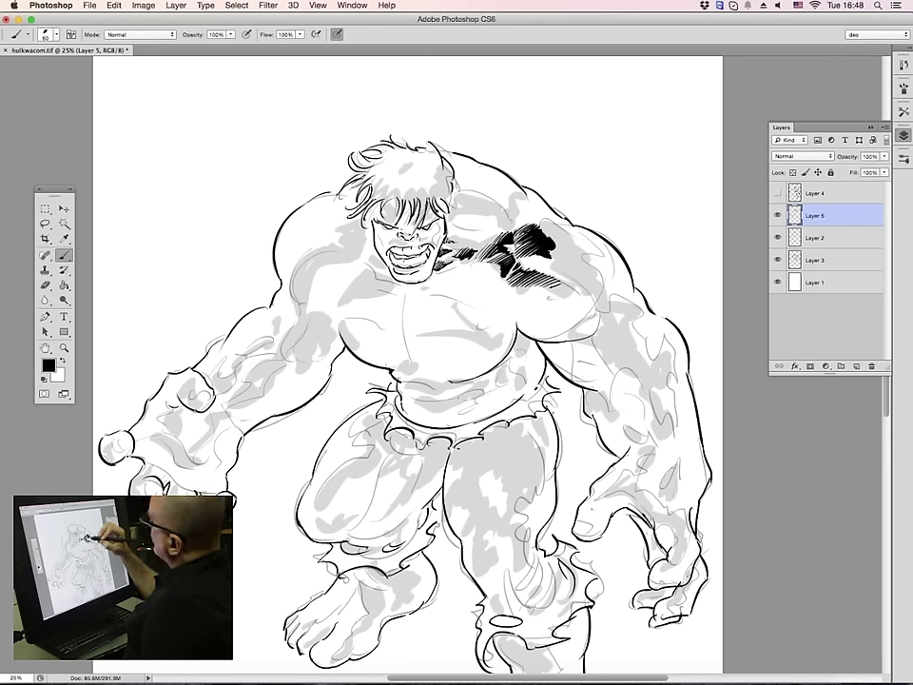
pyautogui.moveTo(549, 258)
pyautogui.mouseDown()
pyautogui.moveTo(557, 249)
pyautogui.moveTo(552, 255)
pyautogui.mouseUp()
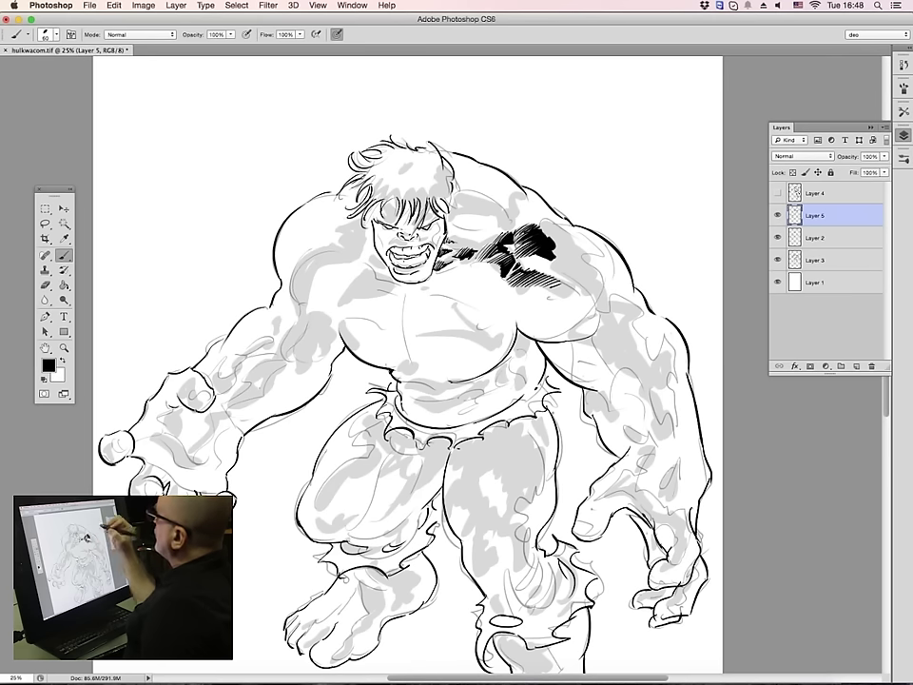
pyautogui.moveTo(540, 229); pyautogui.dragTo(550, 237)
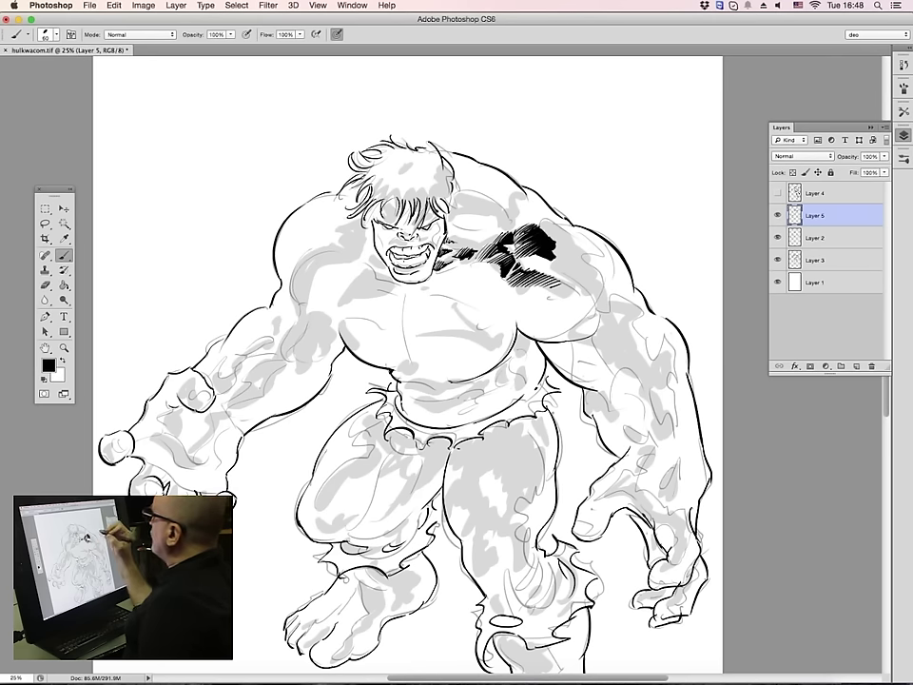
# Fill the lower shadow shape on the right-hand shoulder with dense diagonal strokes, leaving a light gap above the chest hatching
pyautogui.moveTo(549, 269); pyautogui.dragTo(574, 260)
pyautogui.moveTo(557, 271); pyautogui.dragTo(580, 262)
pyautogui.moveTo(562, 274); pyautogui.dragTo(581, 264)
pyautogui.moveTo(567, 276); pyautogui.dragTo(583, 269)
pyautogui.moveTo(572, 279)
pyautogui.mouseDown()
pyautogui.moveTo(584, 272)
pyautogui.moveTo(585, 280)
pyautogui.mouseUp()
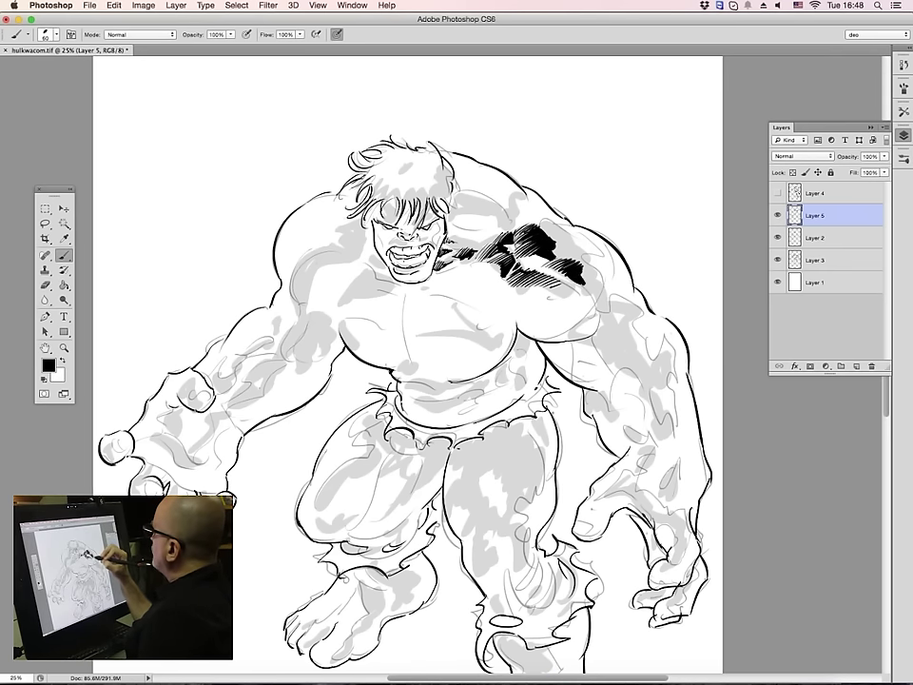
pyautogui.moveTo(437, 215); pyautogui.dragTo(443, 202)
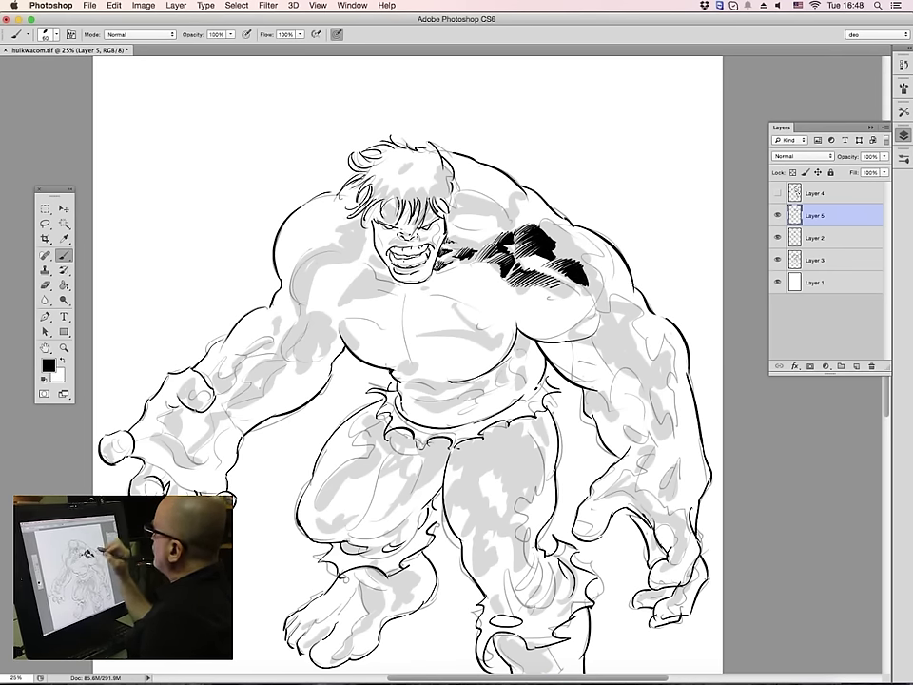
pyautogui.moveTo(550, 683)
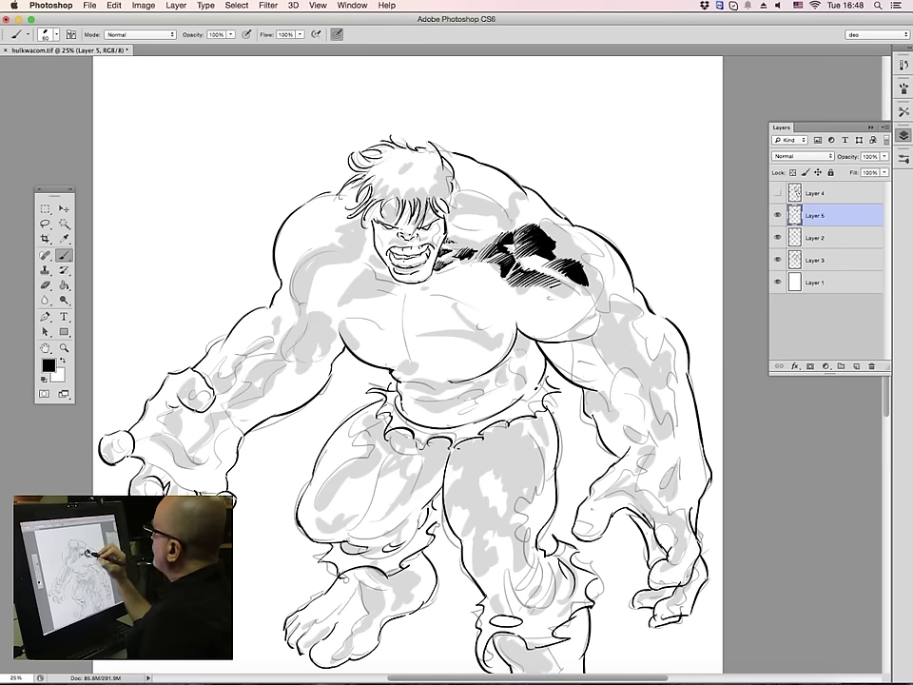
# Feather the outer edges of the shoulder blacks with diagonal hatching and compare the artwork with and without the Layer 3 shading
pyautogui.moveTo(553, 254); pyautogui.dragTo(568, 249)
pyautogui.moveTo(556, 257); pyautogui.dragTo(577, 247)
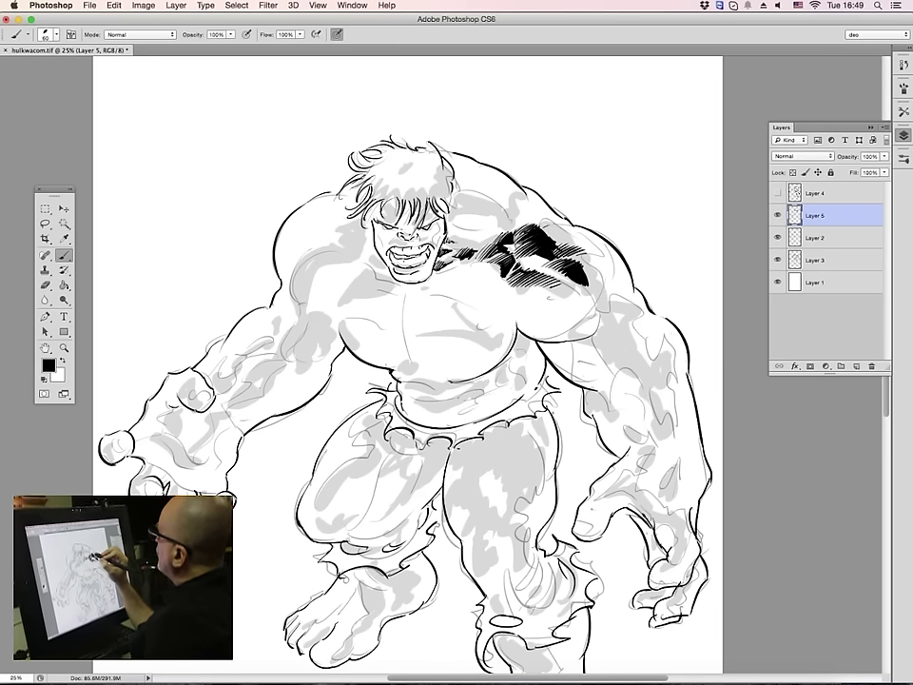
pyautogui.moveTo(549, 238); pyautogui.dragTo(566, 231)
pyautogui.moveTo(549, 243); pyautogui.dragTo(567, 237)
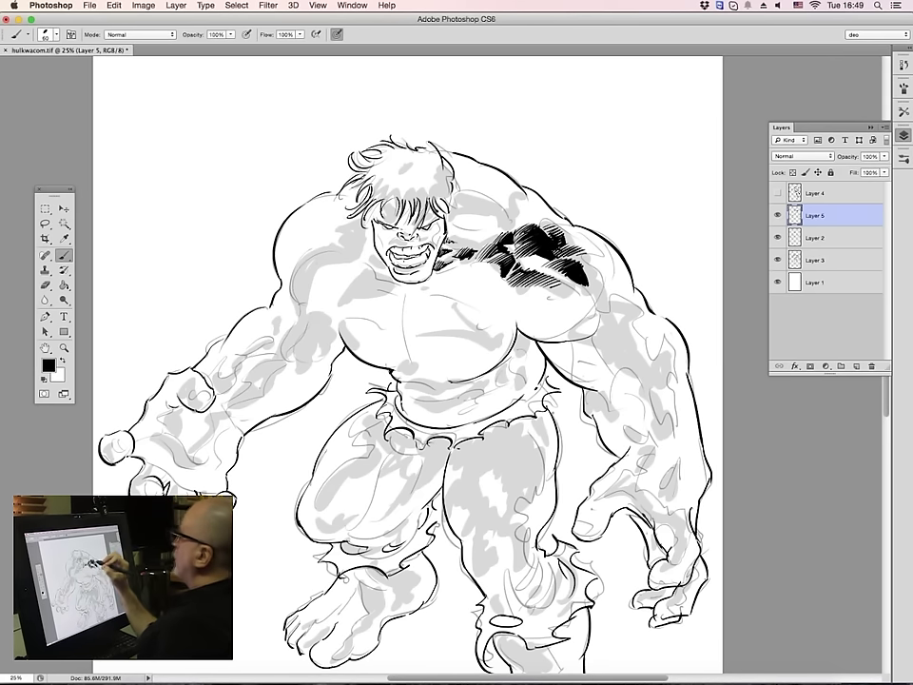
pyautogui.click(777, 238)
pyautogui.click(778, 237)
pyautogui.click(778, 259)
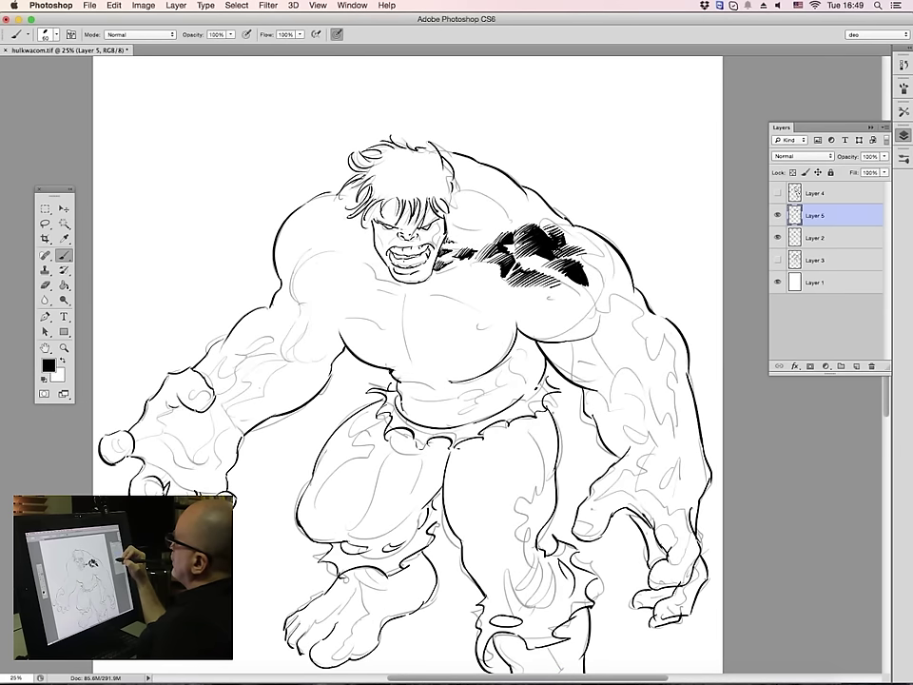
pyautogui.click(778, 260)
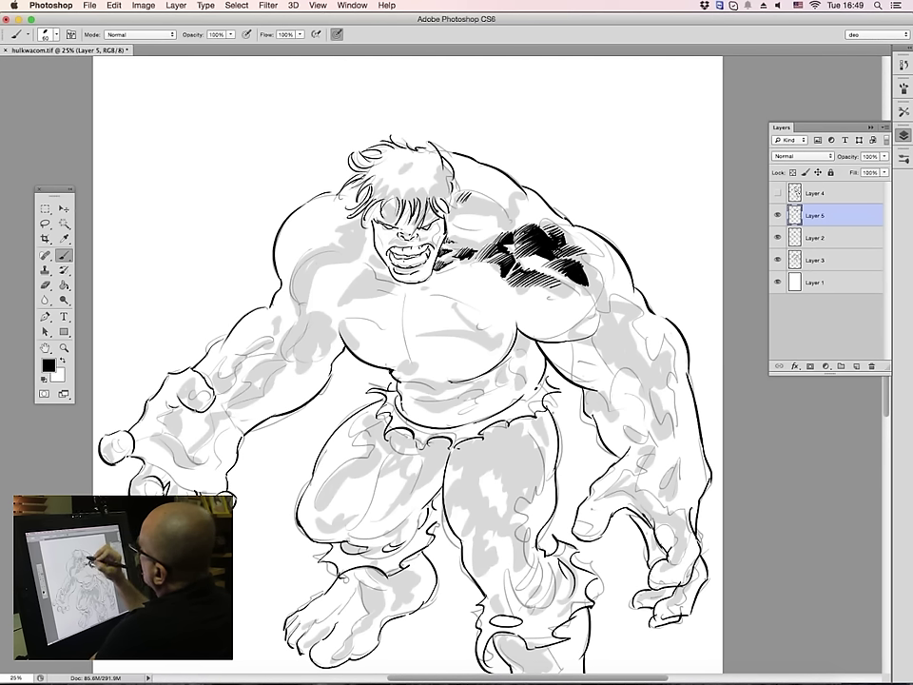
# Hatch and fill the shadow on the trapezius beside the hair, adding finer strokes along its lower edge
pyautogui.moveTo(475, 195); pyautogui.dragTo(466, 206)
pyautogui.moveTo(478, 196); pyautogui.dragTo(470, 208)
pyautogui.moveTo(483, 198); pyautogui.dragTo(475, 210)
pyautogui.moveTo(487, 201); pyautogui.dragTo(477, 212)
pyautogui.moveTo(487, 205); pyautogui.dragTo(484, 212)
pyautogui.moveTo(492, 200); pyautogui.dragTo(491, 210)
pyautogui.moveTo(474, 209); pyautogui.dragTo(493, 216)
pyautogui.moveTo(500, 209); pyautogui.dragTo(488, 215)
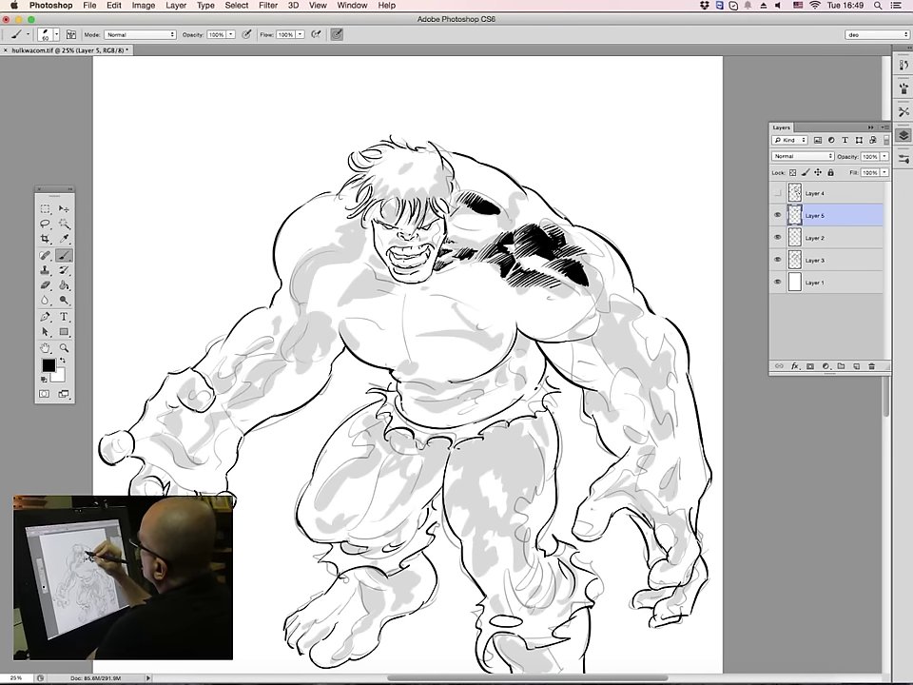
pyautogui.moveTo(466, 207); pyautogui.dragTo(454, 216)
pyautogui.moveTo(471, 207); pyautogui.dragTo(461, 216)
pyautogui.moveTo(472, 206); pyautogui.dragTo(466, 215)
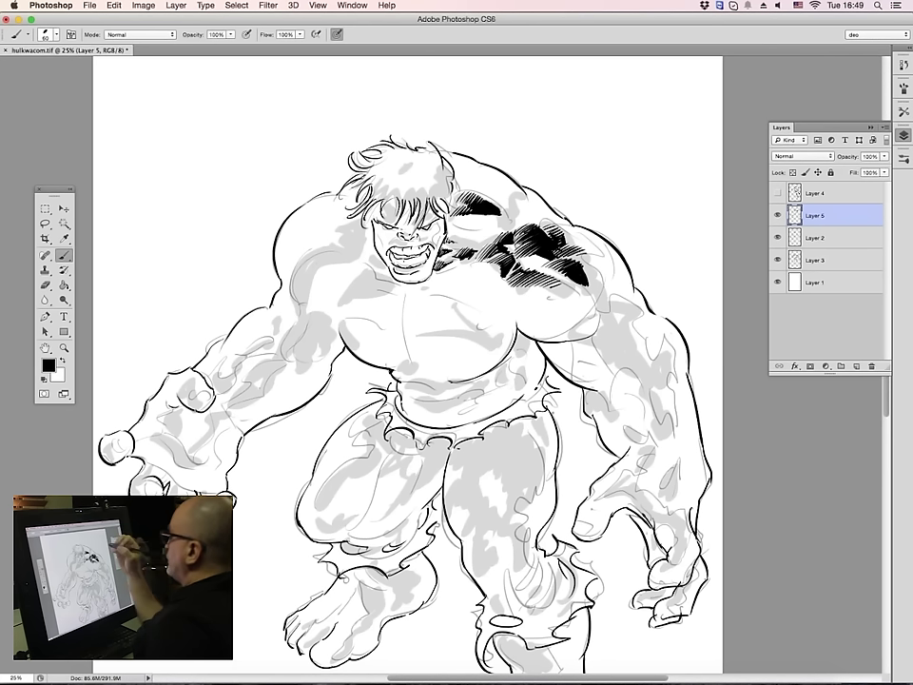
# Hatch the shadow at the outer end of the trapezius and the band between the neck and the shoulder
pyautogui.moveTo(513, 204); pyautogui.dragTo(503, 220)
pyautogui.moveTo(516, 211); pyautogui.dragTo(506, 225)
pyautogui.moveTo(513, 220); pyautogui.dragTo(507, 227)
pyautogui.moveTo(373, 160); pyautogui.dragTo(379, 173)
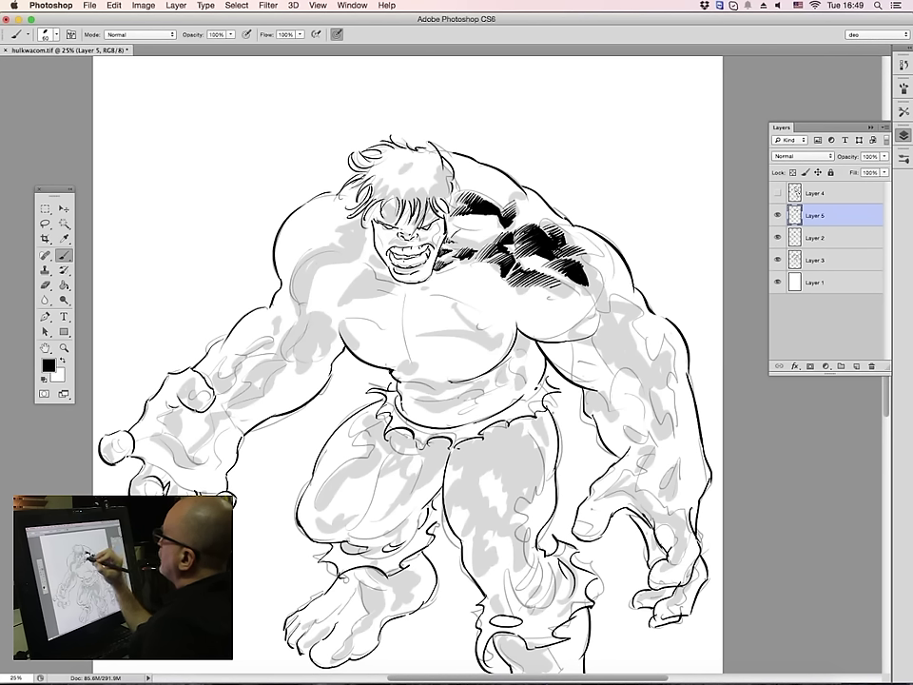
pyautogui.moveTo(340, 174); pyautogui.dragTo(364, 185)
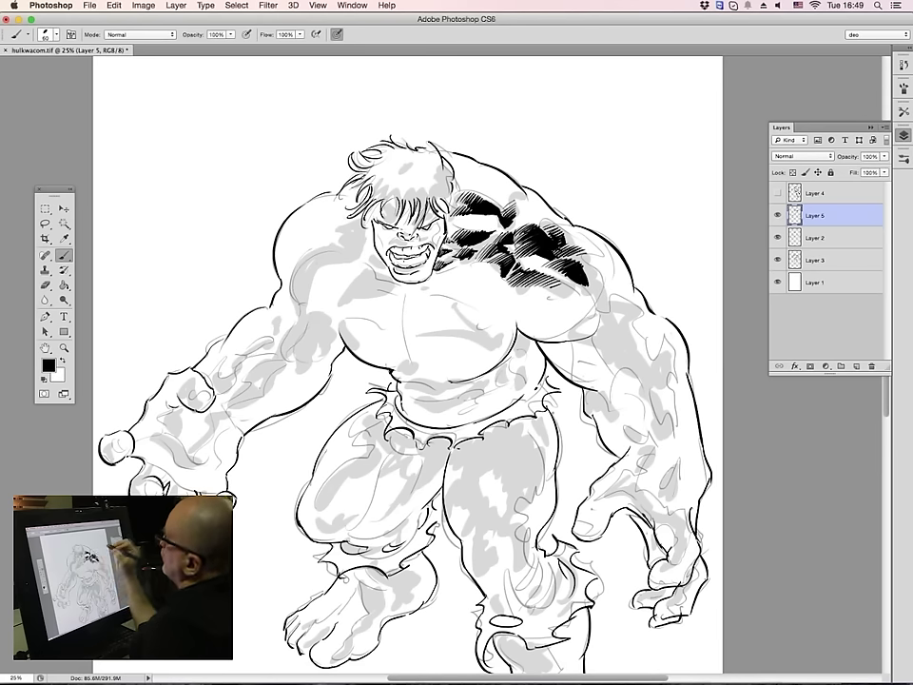
pyautogui.moveTo(358, 180); pyautogui.dragTo(369, 182)
pyautogui.moveTo(367, 173); pyautogui.dragTo(377, 178)
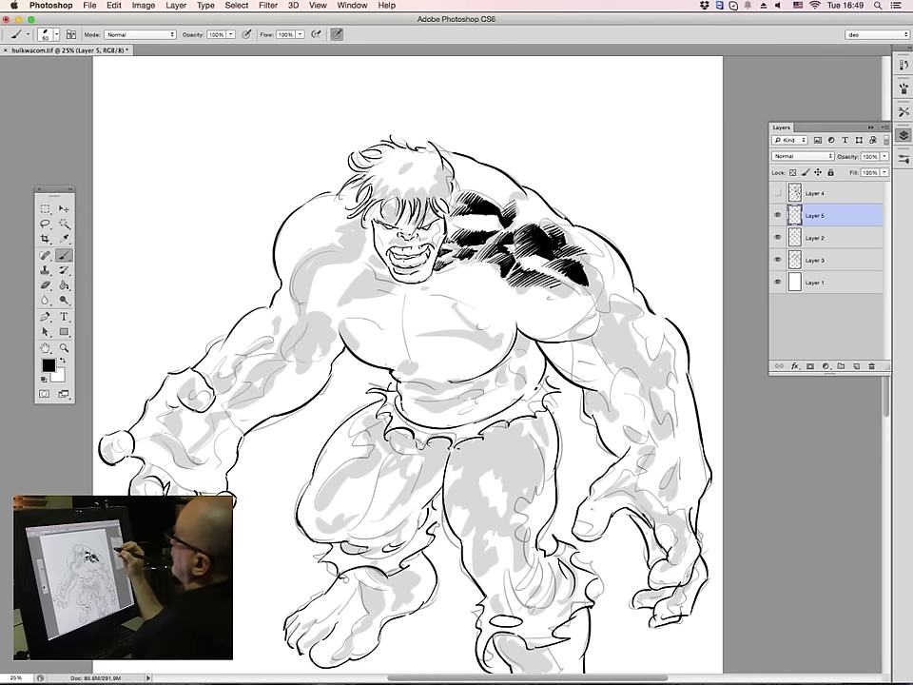
# Compare the hatched shadows with and without the Layer 3 shading, also checking Layers 5 and 2
pyautogui.click(778, 259)
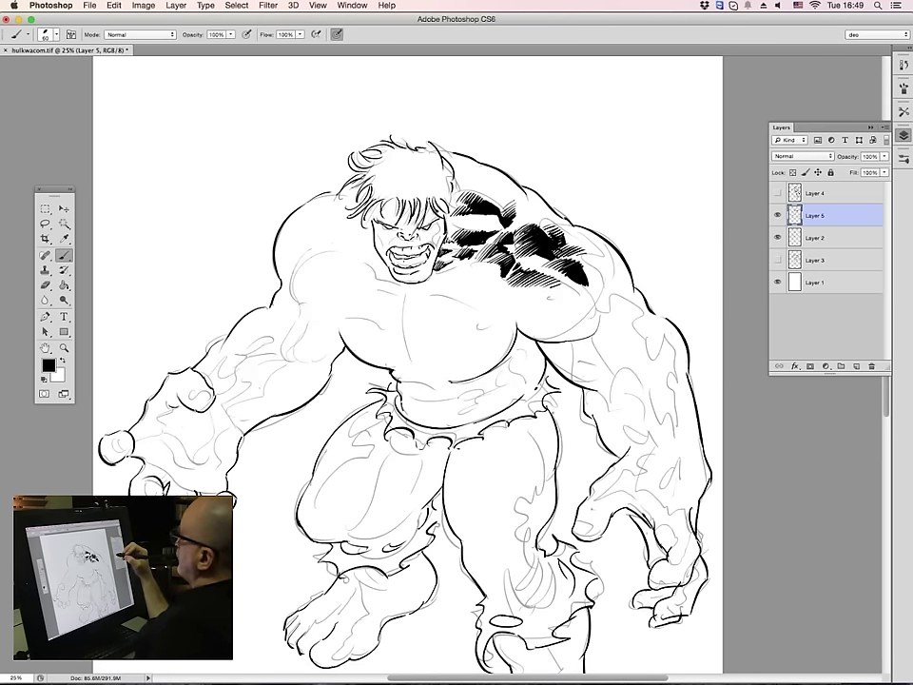
pyautogui.click(778, 259)
pyautogui.click(778, 260)
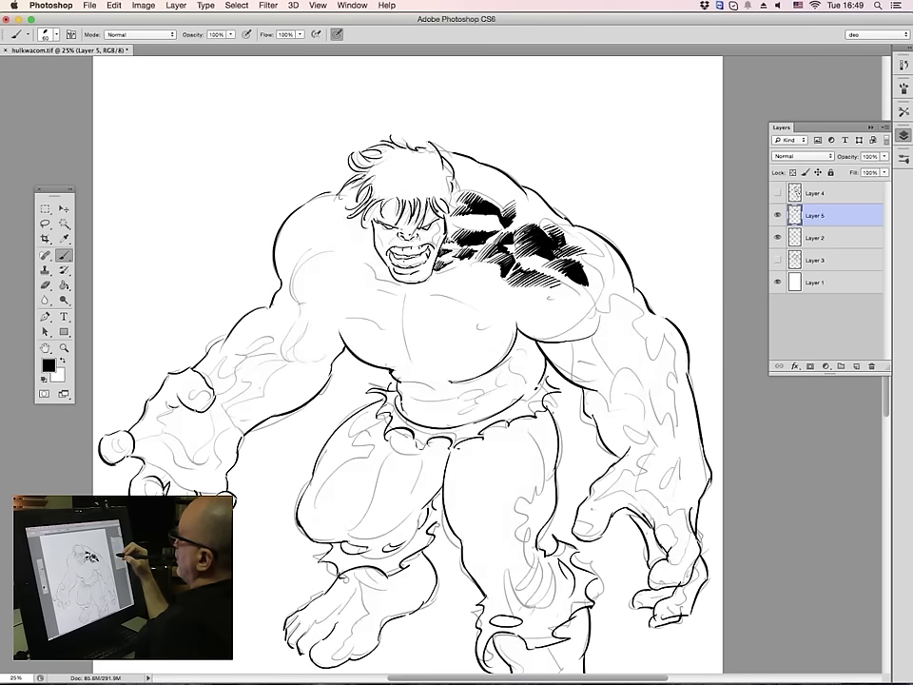
pyautogui.click(778, 259)
pyautogui.click(778, 260)
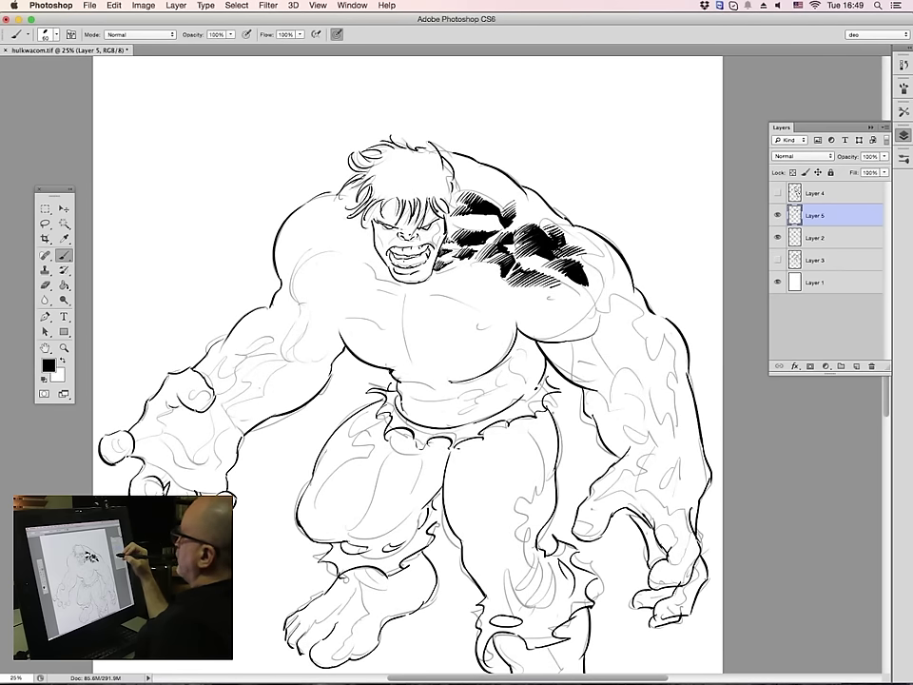
pyautogui.click(778, 260)
pyautogui.click(778, 260)
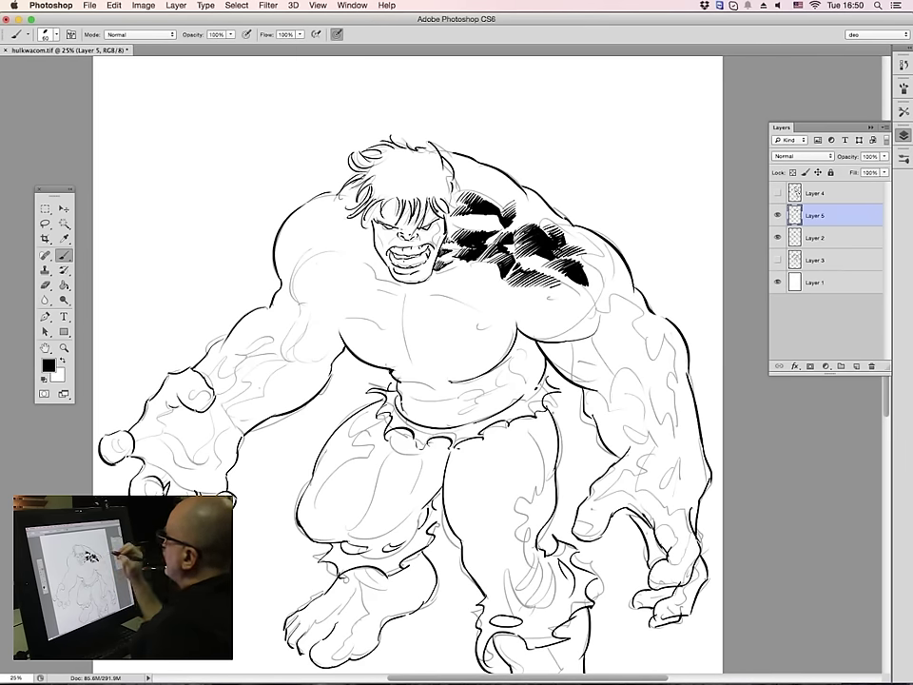
pyautogui.click(778, 215)
pyautogui.click(778, 215)
pyautogui.click(778, 238)
pyautogui.click(778, 237)
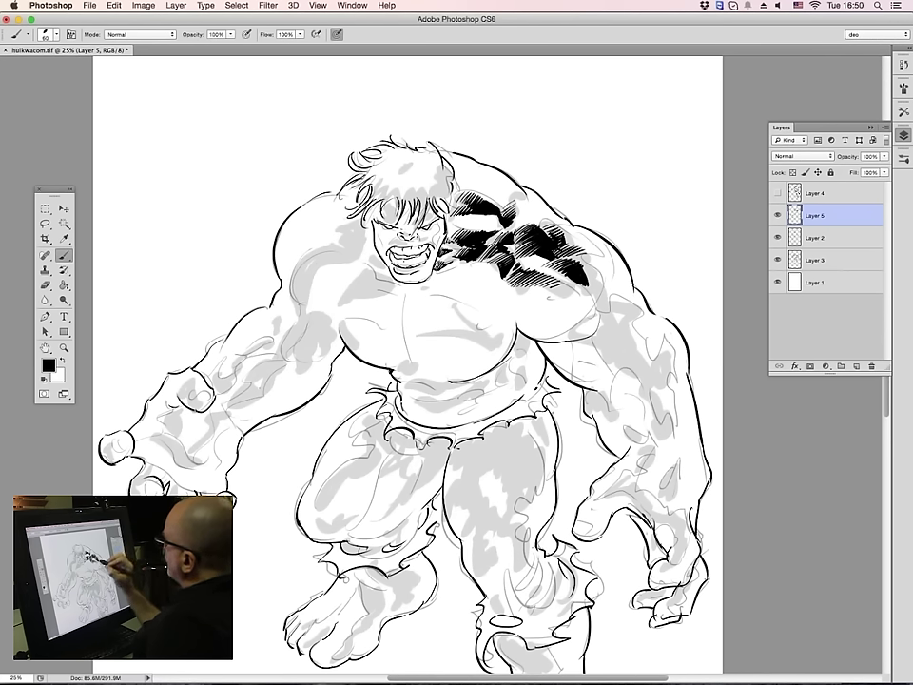
# Hatch the shadow down the outer edge of the right-hand shoulder and the patch on the upper arm below it
pyautogui.moveTo(595, 276)
pyautogui.mouseDown()
pyautogui.moveTo(572, 288)
pyautogui.moveTo(580, 298)
pyautogui.mouseUp()
pyautogui.moveTo(453, 211)
pyautogui.mouseDown()
pyautogui.moveTo(435, 225)
pyautogui.moveTo(448, 237)
pyautogui.mouseUp()
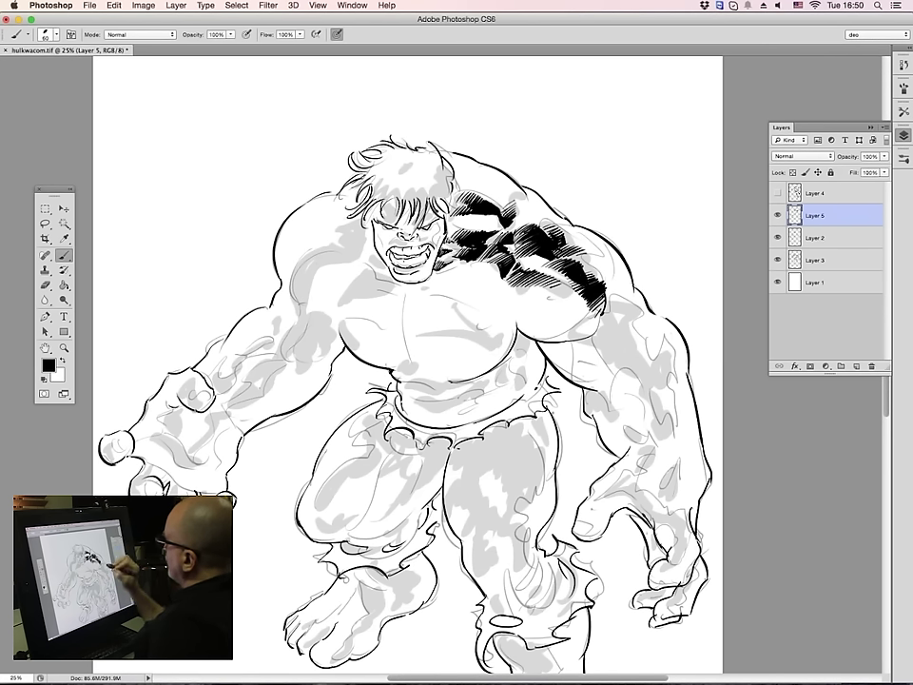
pyautogui.moveTo(603, 327)
pyautogui.mouseDown()
pyautogui.moveTo(581, 344)
pyautogui.moveTo(591, 343)
pyautogui.mouseUp()
pyautogui.moveTo(618, 329)
pyautogui.mouseDown()
pyautogui.moveTo(593, 346)
pyautogui.moveTo(601, 348)
pyautogui.mouseUp()
pyautogui.moveTo(626, 332); pyautogui.dragTo(600, 352)
pyautogui.moveTo(628, 336); pyautogui.dragTo(603, 360)
pyautogui.moveTo(629, 344); pyautogui.dragTo(606, 364)
pyautogui.moveTo(632, 347); pyautogui.dragTo(610, 365)
pyautogui.moveTo(477, 263); pyautogui.dragTo(458, 276)
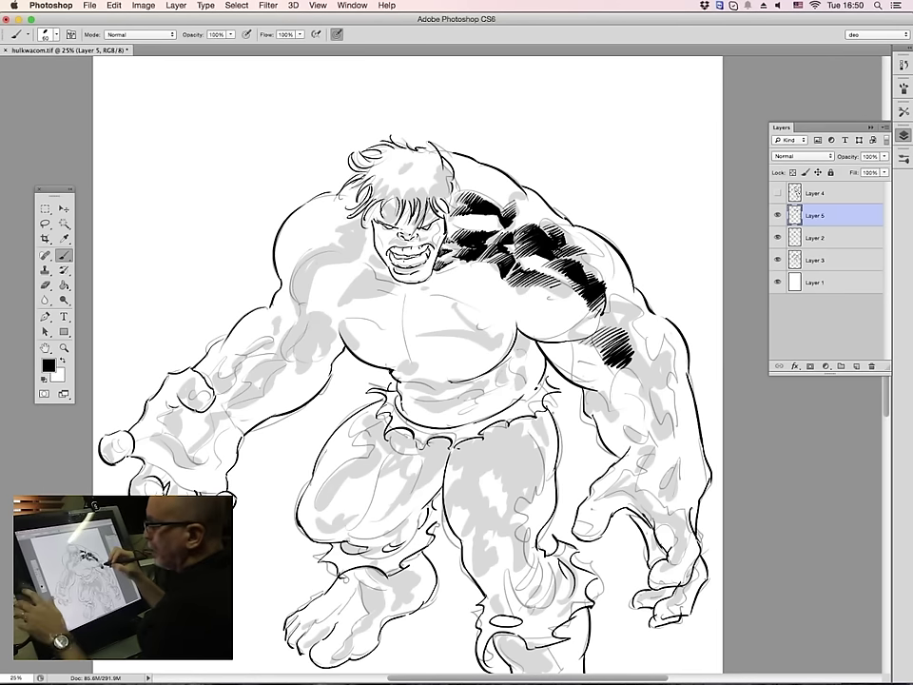
# Rotate the canvas view to 43° and continue the black hatching along the right-hand arm down to the elbow
pyautogui.press('r')
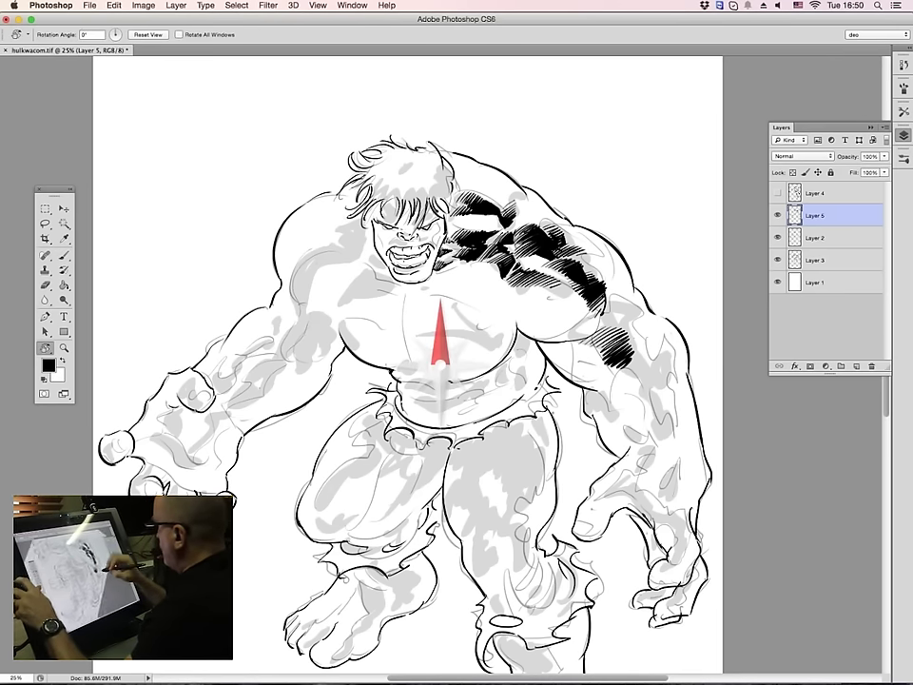
pyautogui.moveTo(361, 238); pyautogui.dragTo(469, 217)
pyautogui.press('b')
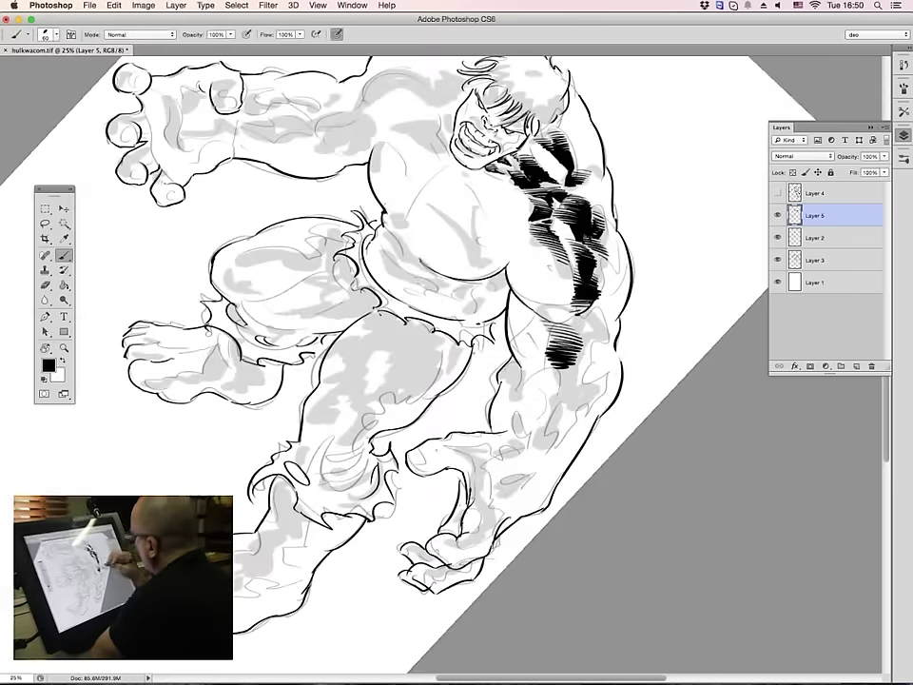
pyautogui.moveTo(547, 366); pyautogui.dragTo(568, 382)
pyautogui.moveTo(552, 372)
pyautogui.mouseDown()
pyautogui.moveTo(568, 386)
pyautogui.moveTo(560, 408)
pyautogui.mouseUp()
pyautogui.moveTo(552, 406); pyautogui.dragTo(557, 412)
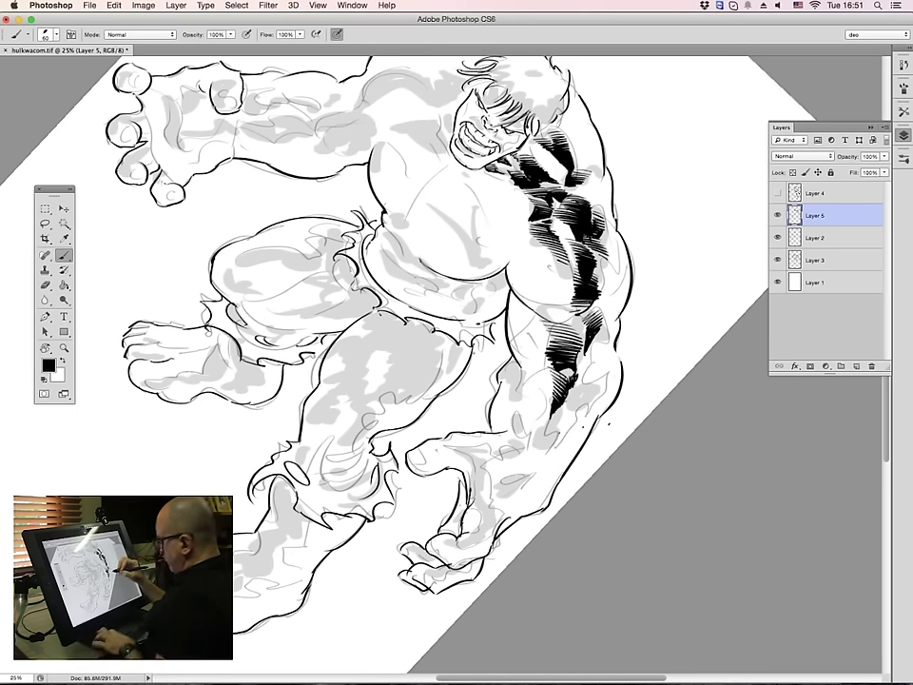
# Rotate the canvas back to nearly upright and hatch the shadow patches along the inner edge of the right-hand arm
pyautogui.press('r')
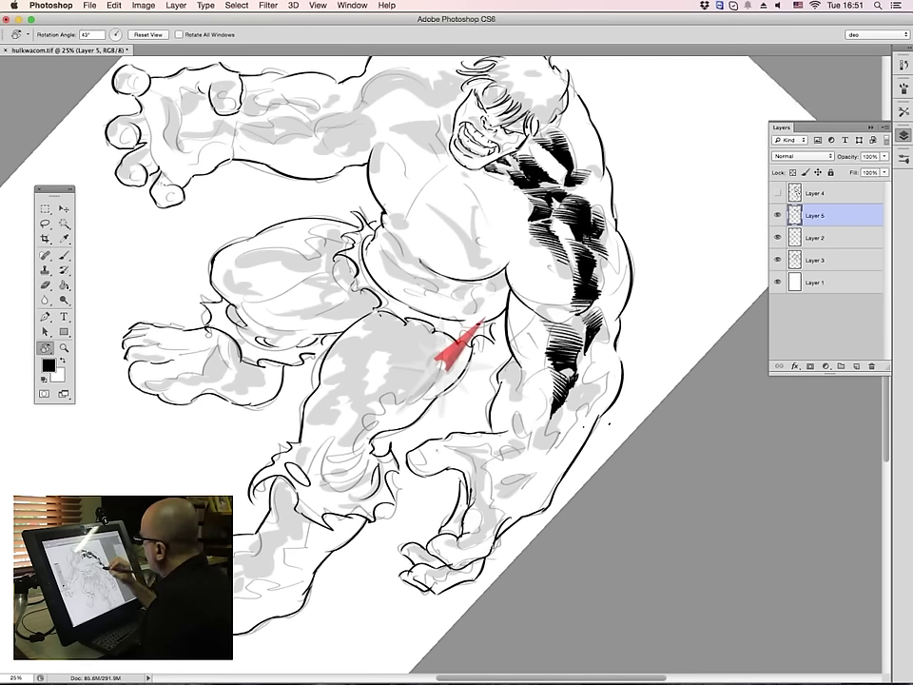
pyautogui.moveTo(571, 404); pyautogui.dragTo(561, 296)
pyautogui.press('b')
pyautogui.moveTo(488, 307)
pyautogui.mouseDown()
pyautogui.moveTo(502, 322)
pyautogui.moveTo(490, 321)
pyautogui.moveTo(509, 328)
pyautogui.mouseUp()
pyautogui.moveTo(504, 321); pyautogui.dragTo(515, 333)
pyautogui.moveTo(510, 319); pyautogui.dragTo(520, 339)
pyautogui.moveTo(511, 331); pyautogui.dragTo(522, 340)
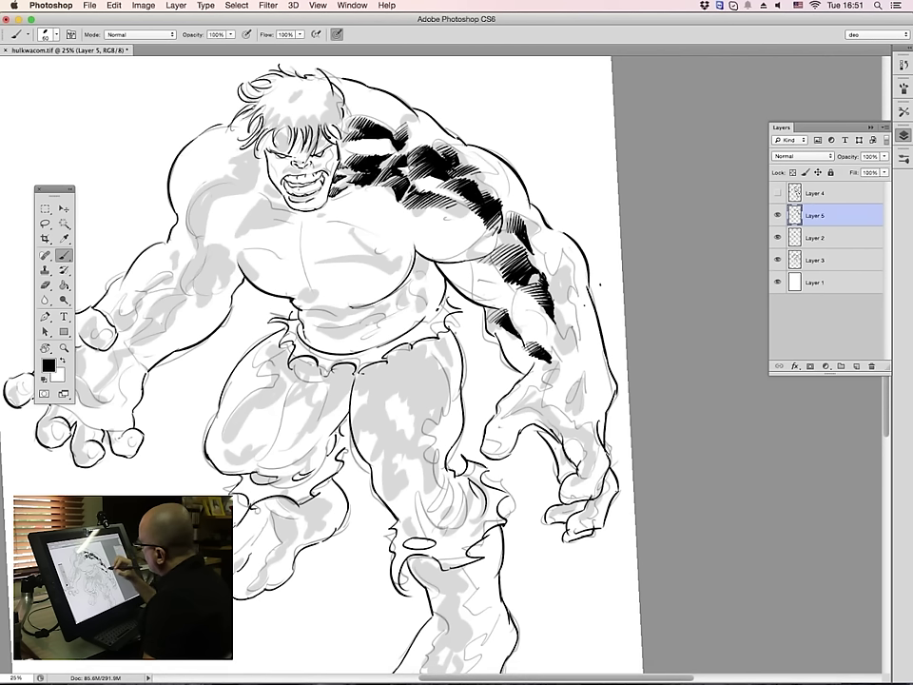
# Hatch the adjoining shadow patch across the middle of the right-hand forearm, just below the elbow
pyautogui.moveTo(551, 328)
pyautogui.mouseDown()
pyautogui.moveTo(570, 337)
pyautogui.moveTo(570, 359)
pyautogui.mouseUp()
pyautogui.moveTo(430, 258); pyautogui.dragTo(424, 270)
pyautogui.moveTo(431, 257); pyautogui.dragTo(426, 262)
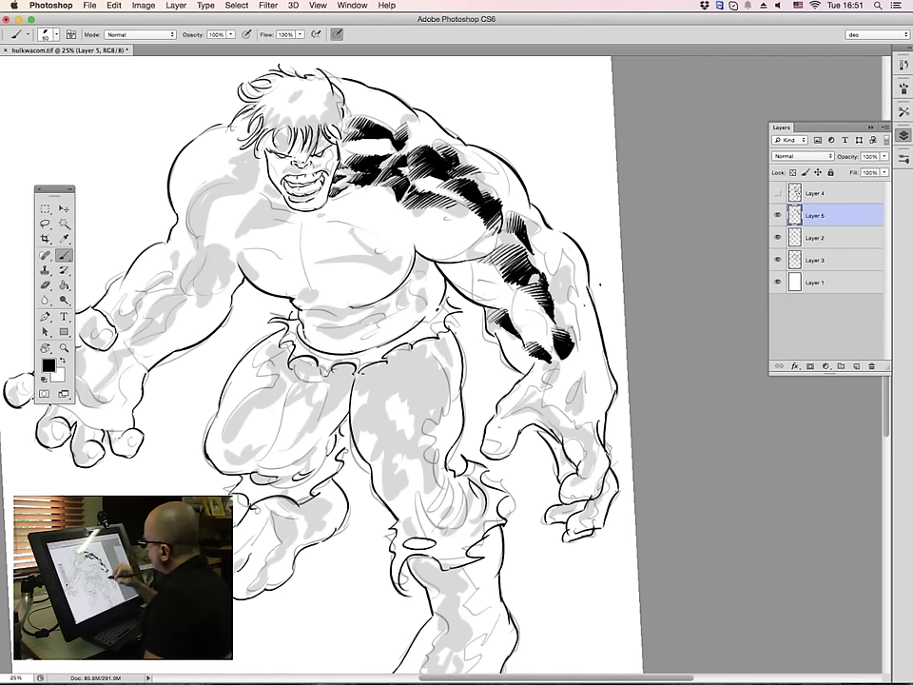
# Hatch the black shadow along the inner side of the right-hand wrist, from the base of the thumb up to the forearm
pyautogui.moveTo(501, 420); pyautogui.dragTo(490, 423)
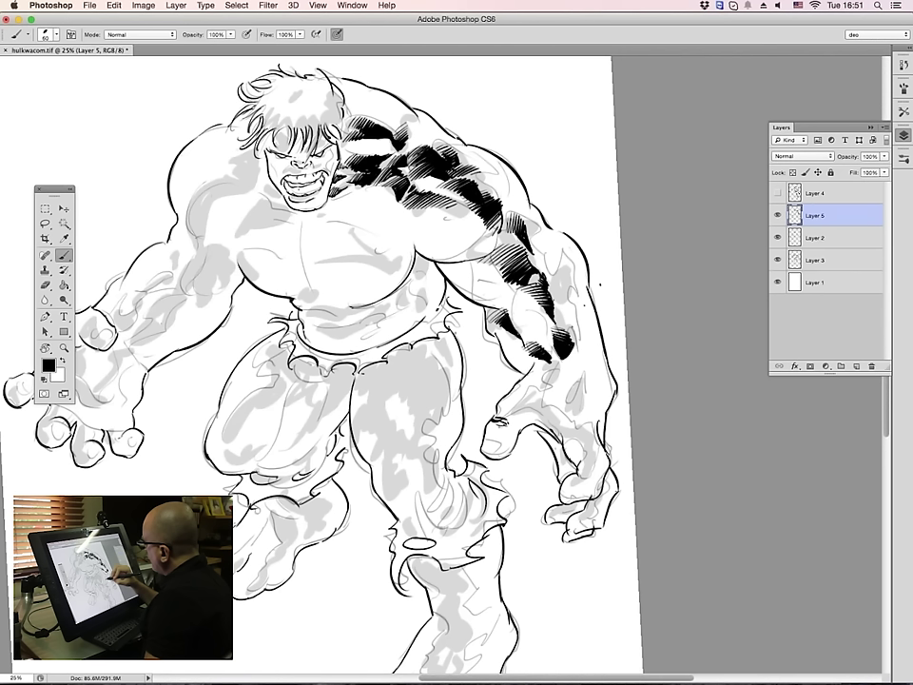
pyautogui.moveTo(512, 411); pyautogui.dragTo(500, 419)
pyautogui.moveTo(514, 410); pyautogui.dragTo(507, 416)
pyautogui.moveTo(518, 410); pyautogui.dragTo(512, 411)
pyautogui.moveTo(524, 403); pyautogui.dragTo(513, 408)
pyautogui.moveTo(528, 399); pyautogui.dragTo(516, 406)
pyautogui.moveTo(531, 396); pyautogui.dragTo(519, 400)
pyautogui.moveTo(533, 391); pyautogui.dragTo(520, 400)
pyautogui.moveTo(391, 298); pyautogui.dragTo(401, 291)
pyautogui.moveTo(395, 296); pyautogui.dragTo(404, 291)
pyautogui.moveTo(400, 297); pyautogui.dragTo(414, 281)
pyautogui.moveTo(409, 285); pyautogui.dragTo(416, 279)
pyautogui.moveTo(406, 286); pyautogui.dragTo(416, 274)
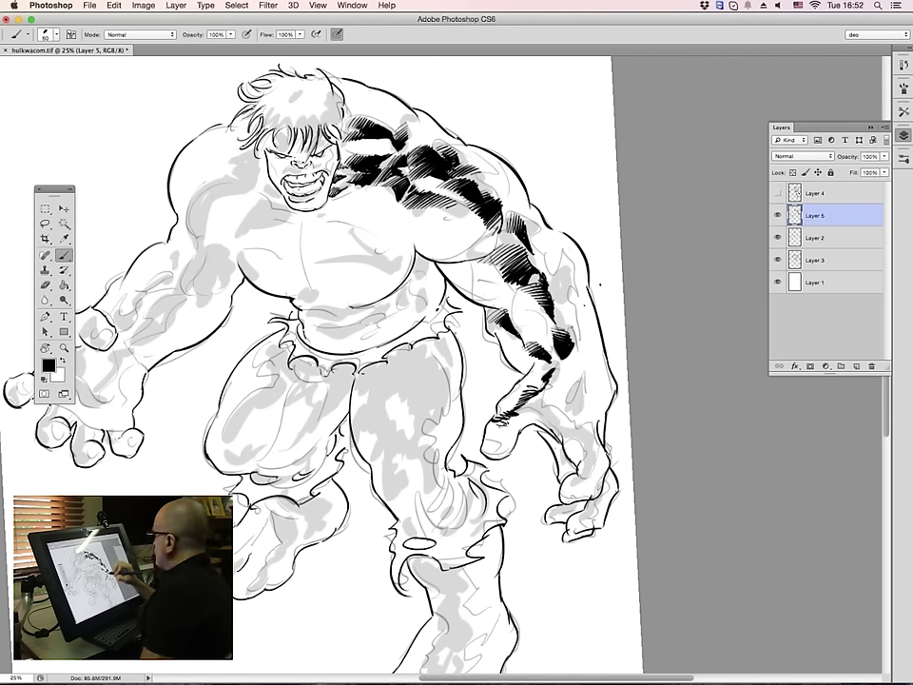
pyautogui.moveTo(555, 364); pyautogui.dragTo(545, 375)
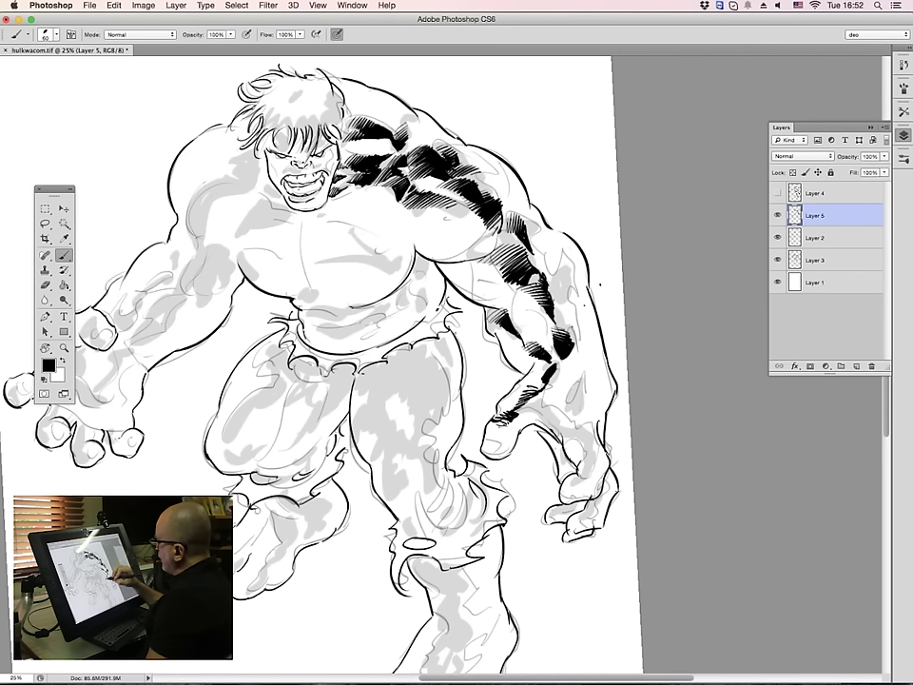
# Fill in the shadow at the base of the right-hand thumb and extend it in a wedge toward the knuckles
pyautogui.moveTo(385, 311); pyautogui.dragTo(402, 302)
pyautogui.moveTo(390, 306)
pyautogui.mouseDown()
pyautogui.moveTo(406, 300)
pyautogui.moveTo(391, 301)
pyautogui.mouseUp()
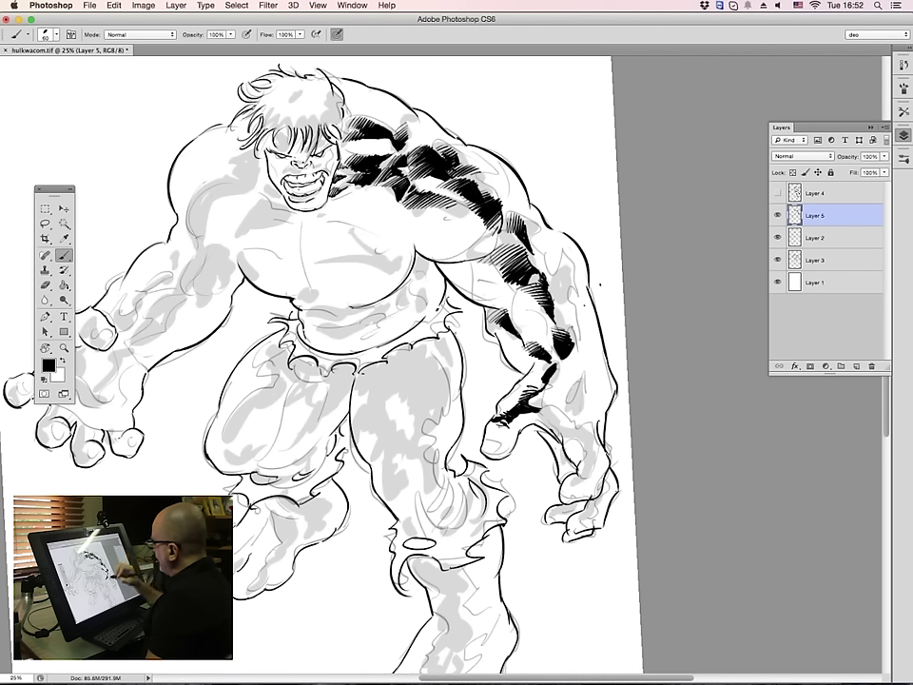
pyautogui.moveTo(533, 402); pyautogui.dragTo(553, 419)
pyautogui.moveTo(406, 316); pyautogui.dragTo(415, 301)
pyautogui.moveTo(401, 311)
pyautogui.mouseDown()
pyautogui.moveTo(411, 300)
pyautogui.moveTo(418, 308)
pyautogui.mouseUp()
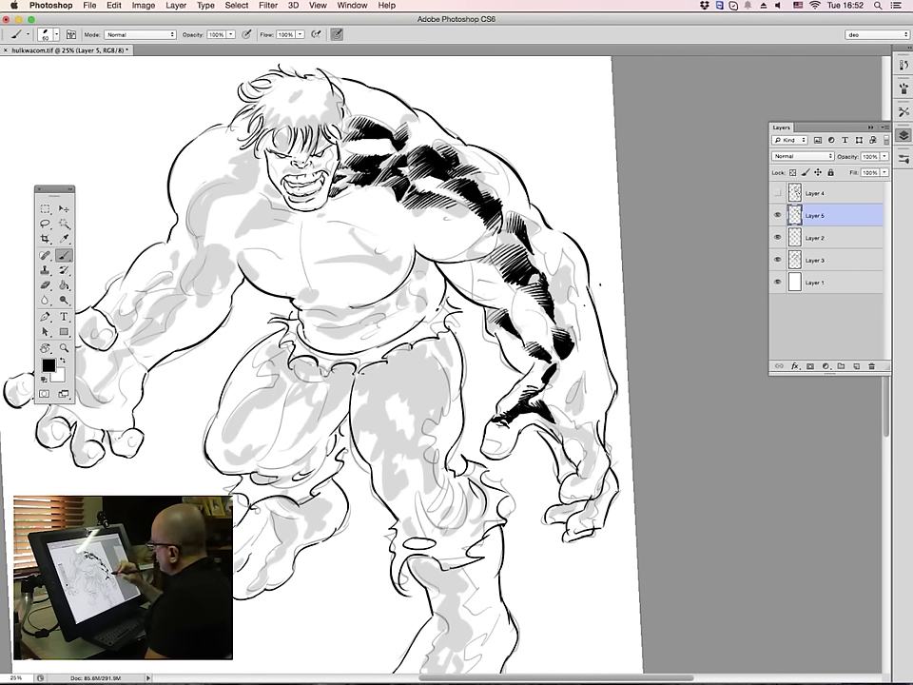
# Ink the narrow oval shadow patch on the back of the right-hand hand
pyautogui.moveTo(576, 377); pyautogui.dragTo(584, 414)
pyautogui.moveTo(572, 404); pyautogui.dragTo(579, 417)
pyautogui.moveTo(571, 391); pyautogui.dragTo(577, 399)
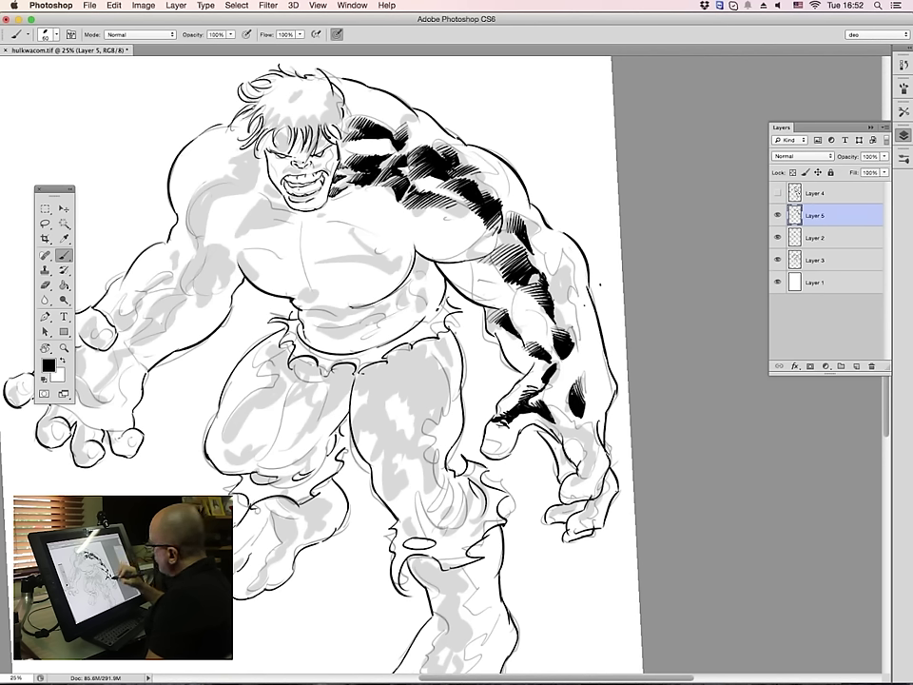
# Hatch the shadow band across the knuckles of the right-hand hand, continuing from the wedge beside the thumb
pyautogui.moveTo(551, 419); pyautogui.dragTo(557, 431)
pyautogui.moveTo(552, 422); pyautogui.dragTo(561, 435)
pyautogui.moveTo(556, 424); pyautogui.dragTo(563, 436)
pyautogui.moveTo(558, 426); pyautogui.dragTo(576, 442)
pyautogui.moveTo(568, 427); pyautogui.dragTo(581, 442)
pyautogui.moveTo(575, 432); pyautogui.dragTo(587, 444)
pyautogui.moveTo(581, 433); pyautogui.dragTo(590, 445)
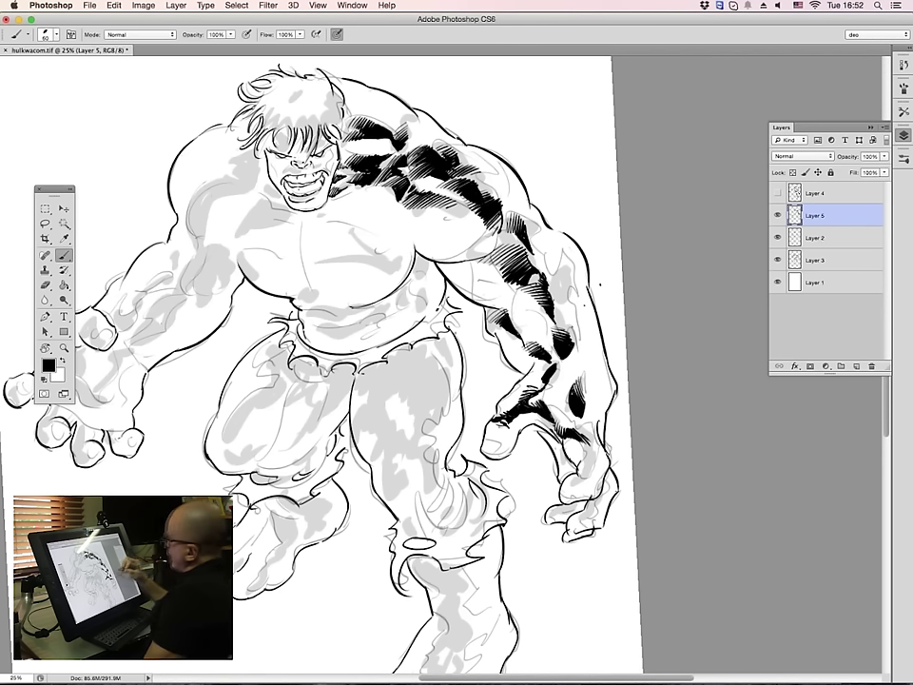
# Hatch the shadows down the fingers of the right-hand hand, from the knuckles to the middle finger joints
pyautogui.moveTo(576, 442); pyautogui.dragTo(588, 445)
pyautogui.moveTo(580, 442); pyautogui.dragTo(594, 453)
pyautogui.moveTo(582, 446); pyautogui.dragTo(593, 455)
pyautogui.moveTo(583, 450); pyautogui.dragTo(594, 463)
pyautogui.moveTo(584, 454); pyautogui.dragTo(592, 468)
pyautogui.moveTo(585, 461); pyautogui.dragTo(594, 470)
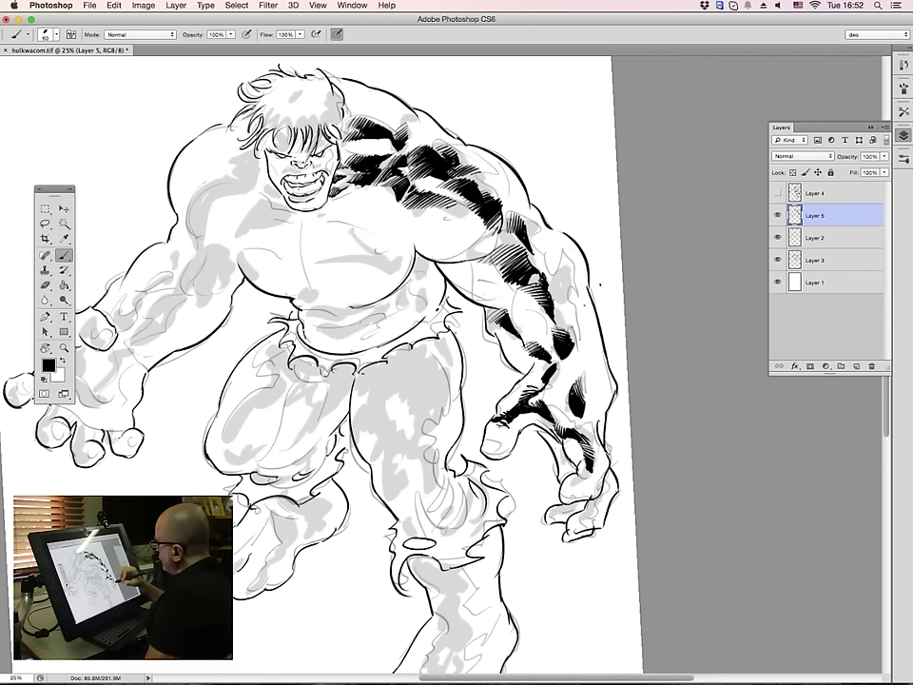
pyautogui.moveTo(438, 350); pyautogui.dragTo(443, 360)
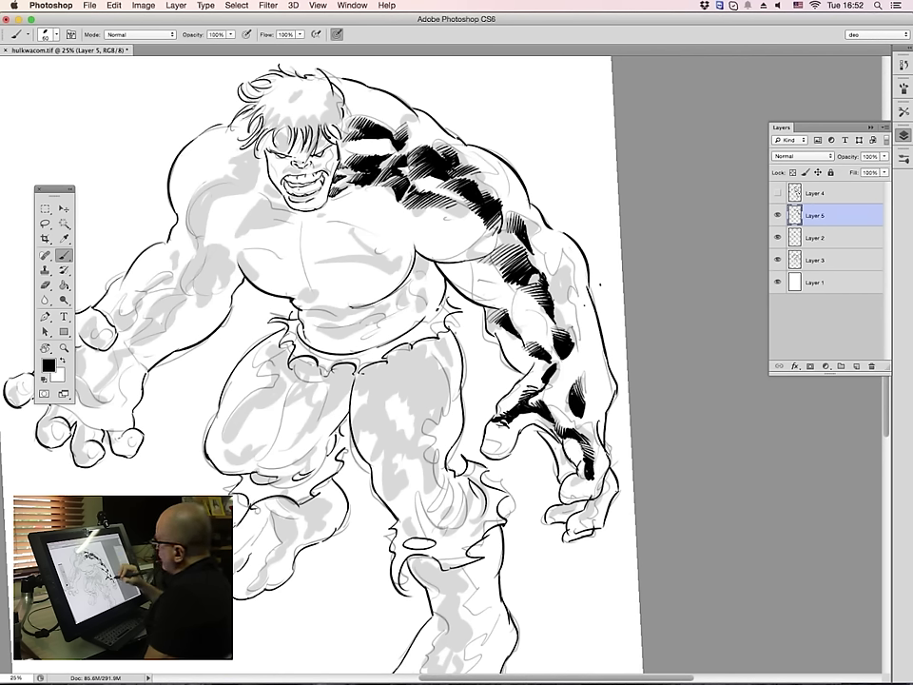
pyautogui.moveTo(439, 317); pyautogui.dragTo(443, 325)
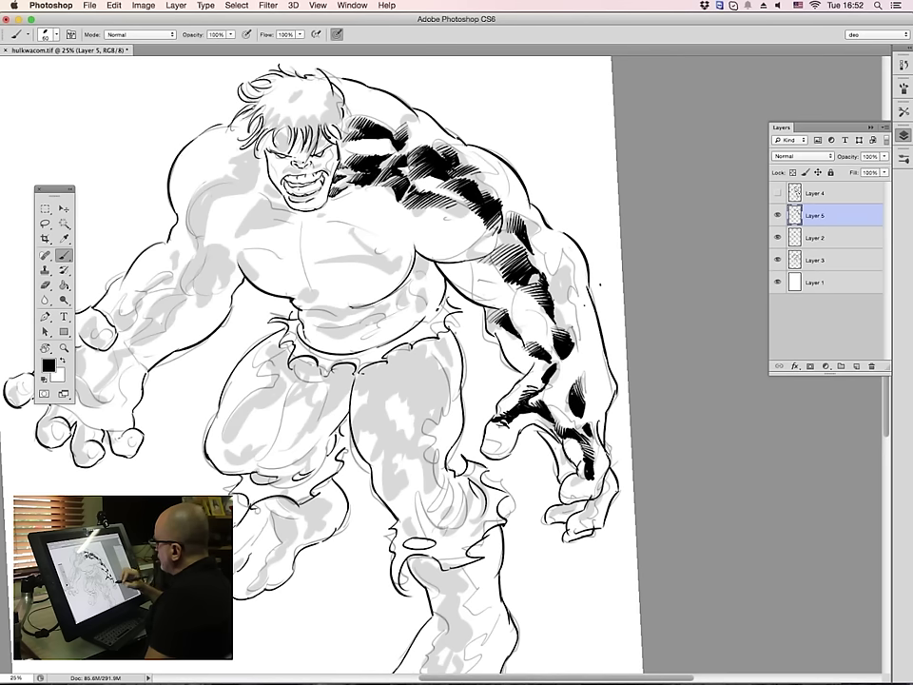
pyautogui.moveTo(432, 365); pyautogui.dragTo(442, 358)
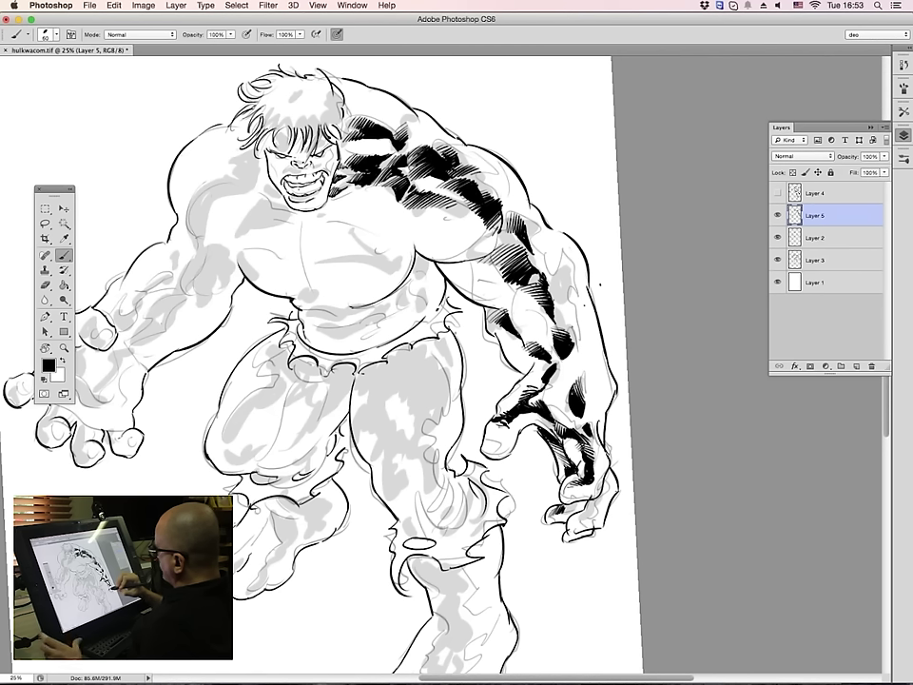
# Hatch the shadows across the curled lower fingers of the right-hand hand
pyautogui.moveTo(572, 503); pyautogui.dragTo(564, 512)
pyautogui.moveTo(574, 503); pyautogui.dragTo(574, 509)
pyautogui.moveTo(581, 500); pyautogui.dragTo(575, 512)
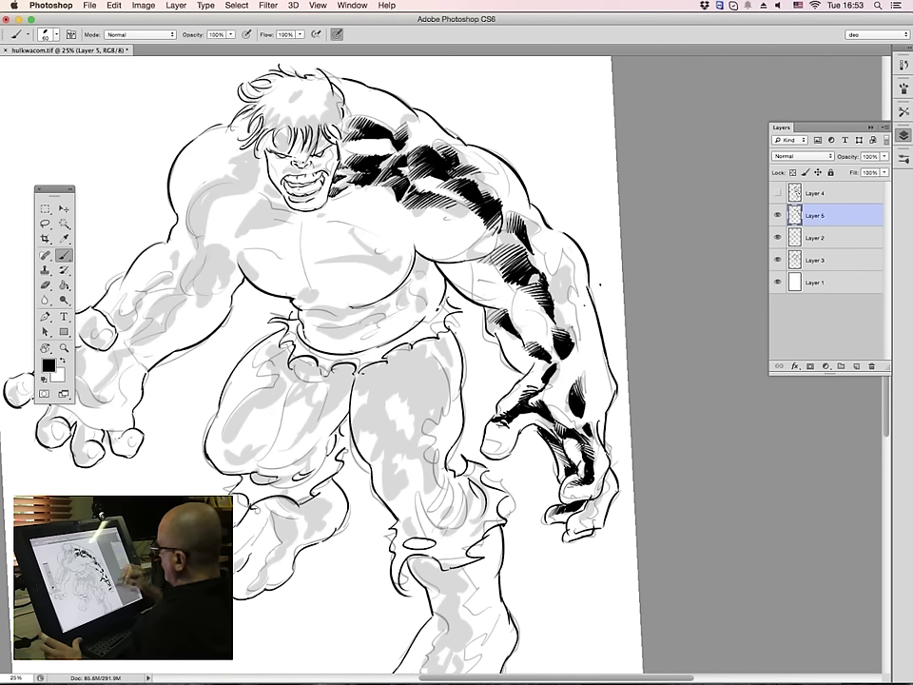
pyautogui.moveTo(585, 511); pyautogui.dragTo(579, 521)
pyautogui.moveTo(589, 512); pyautogui.dragTo(583, 515)
pyautogui.moveTo(593, 499); pyautogui.dragTo(583, 514)
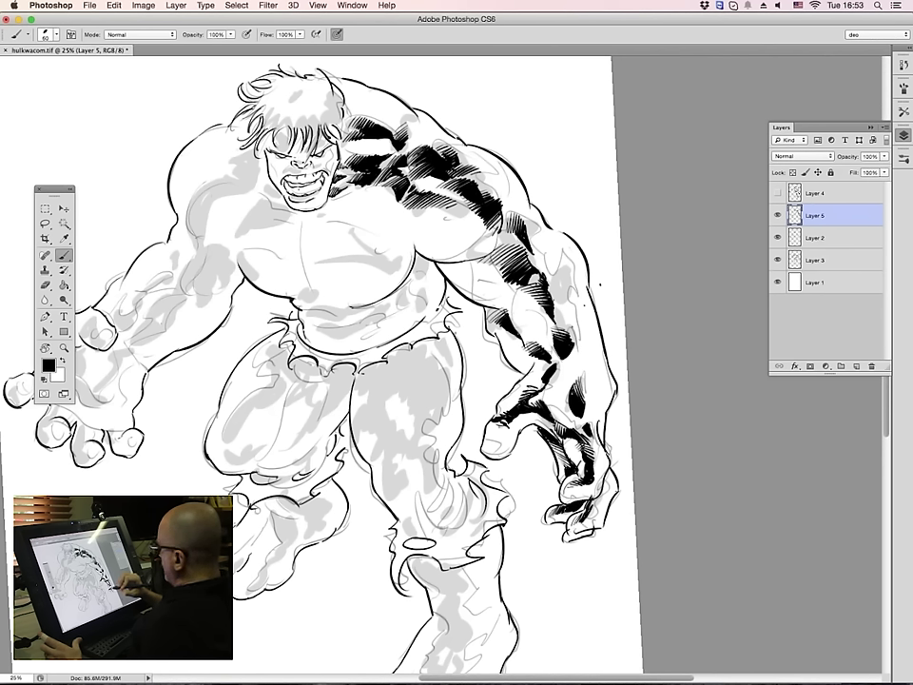
pyautogui.moveTo(444, 374)
pyautogui.mouseDown()
pyautogui.moveTo(439, 390)
pyautogui.moveTo(449, 373)
pyautogui.mouseUp()
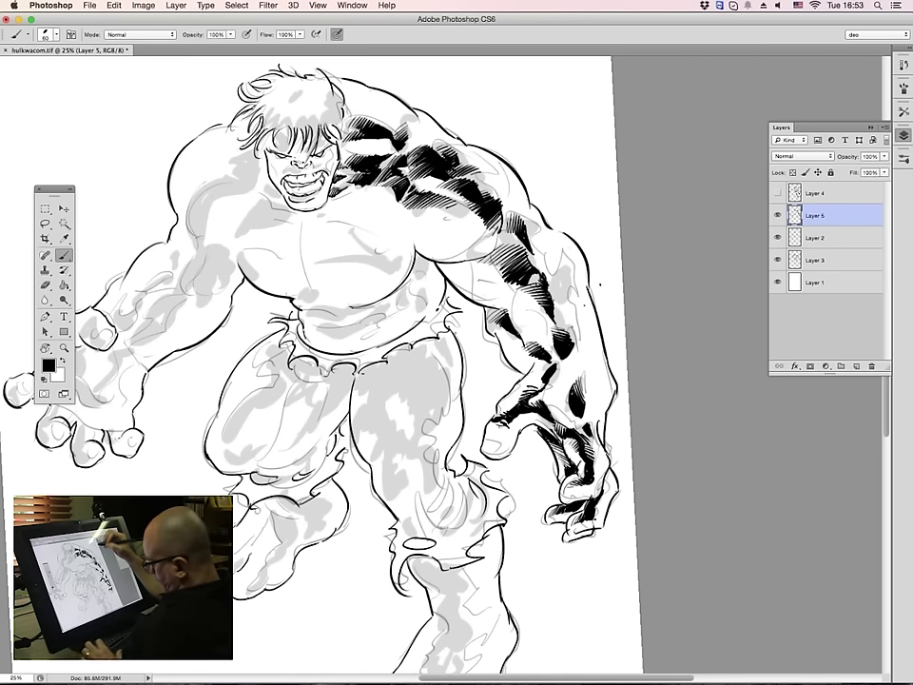
# Try a long curved brush stroke in the blank area beside the right-hand shoulder twice, undoing each one
pyautogui.moveTo(561, 113); pyautogui.dragTo(591, 198)
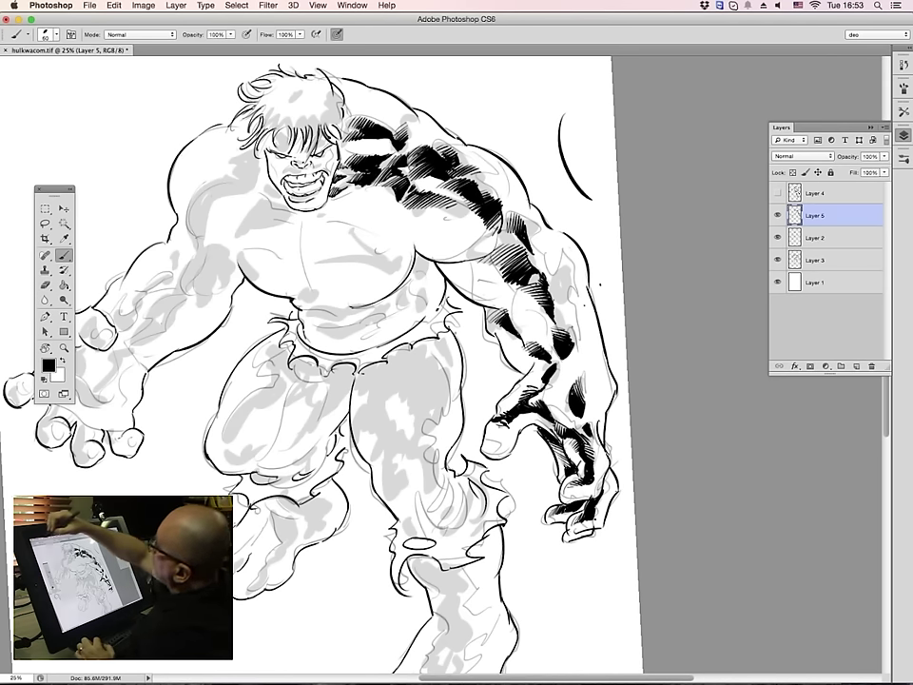
pyautogui.click(113, 5)
pyautogui.click(143, 18)
pyautogui.moveTo(560, 105); pyautogui.dragTo(603, 202)
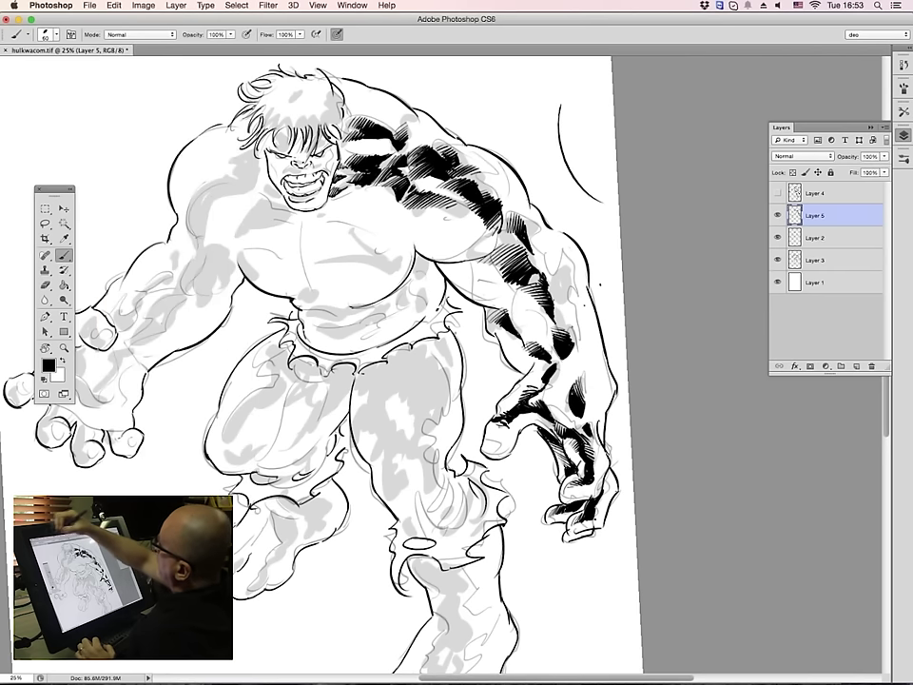
pyautogui.click(114, 5)
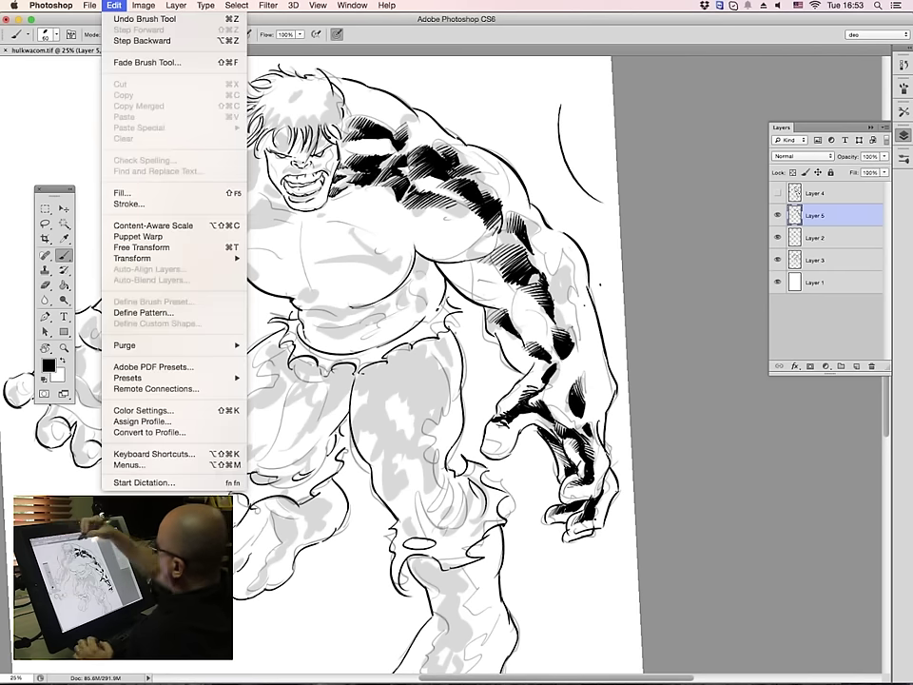
pyautogui.click(144, 19)
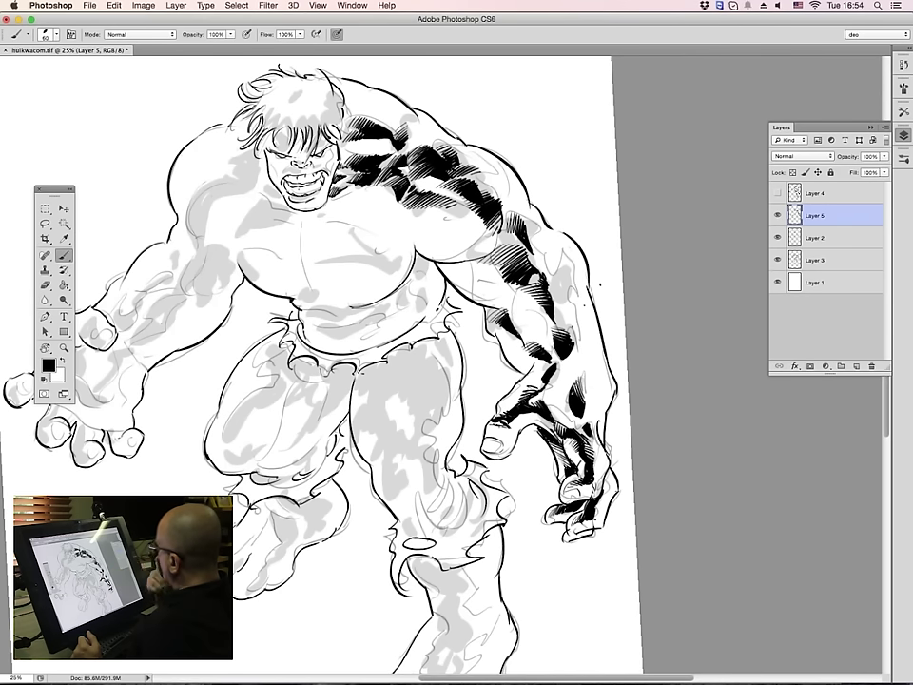
# Check the inks with Layer 2 hidden and shown, and hatch the shadow on the outer side of the right-hand forearm
pyautogui.click(778, 238)
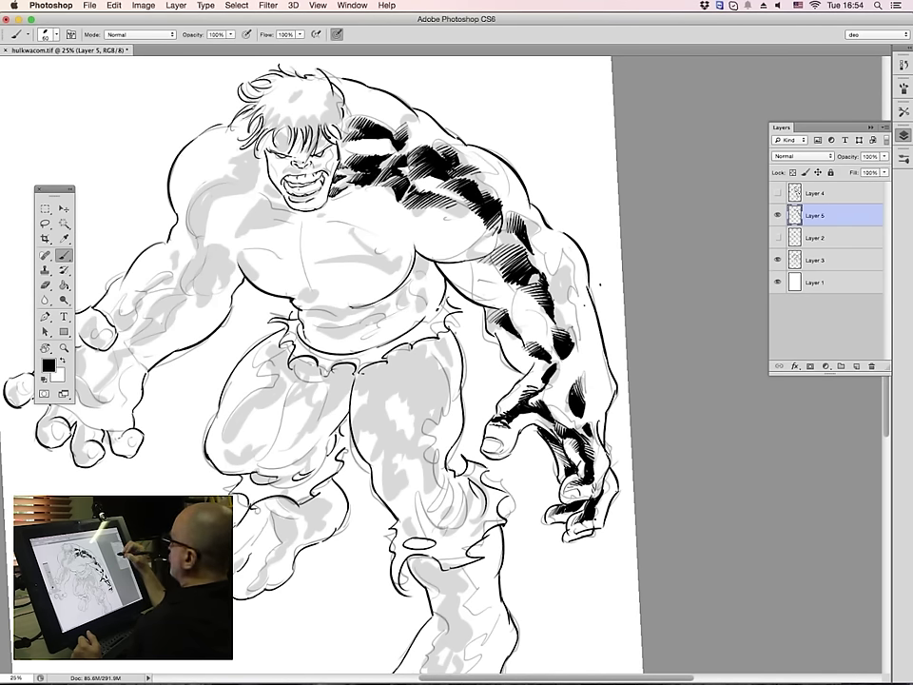
pyautogui.click(778, 238)
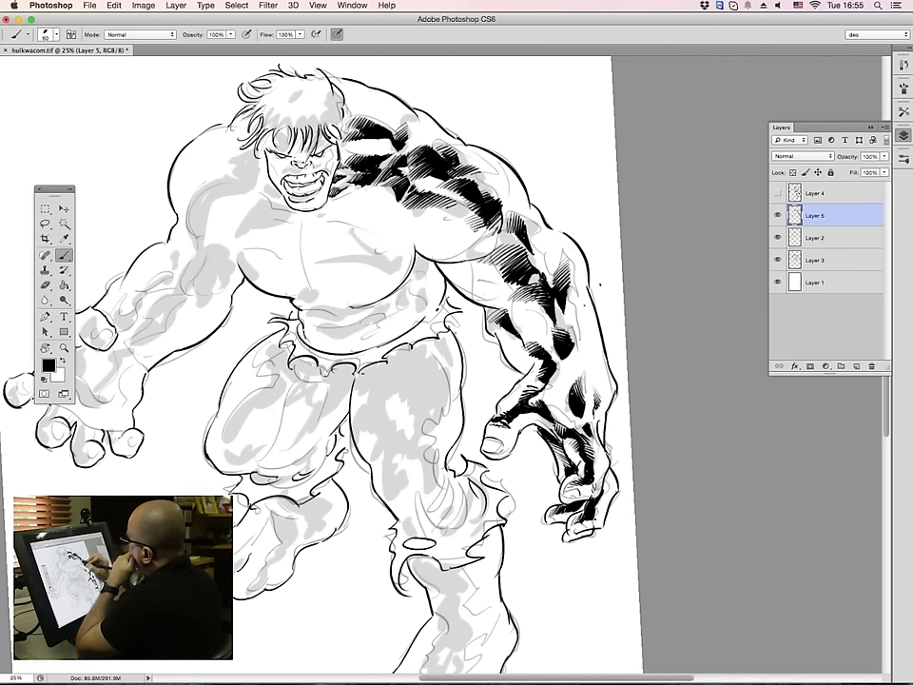
pyautogui.moveTo(544, 273); pyautogui.dragTo(561, 261)
pyautogui.moveTo(549, 276); pyautogui.dragTo(561, 269)
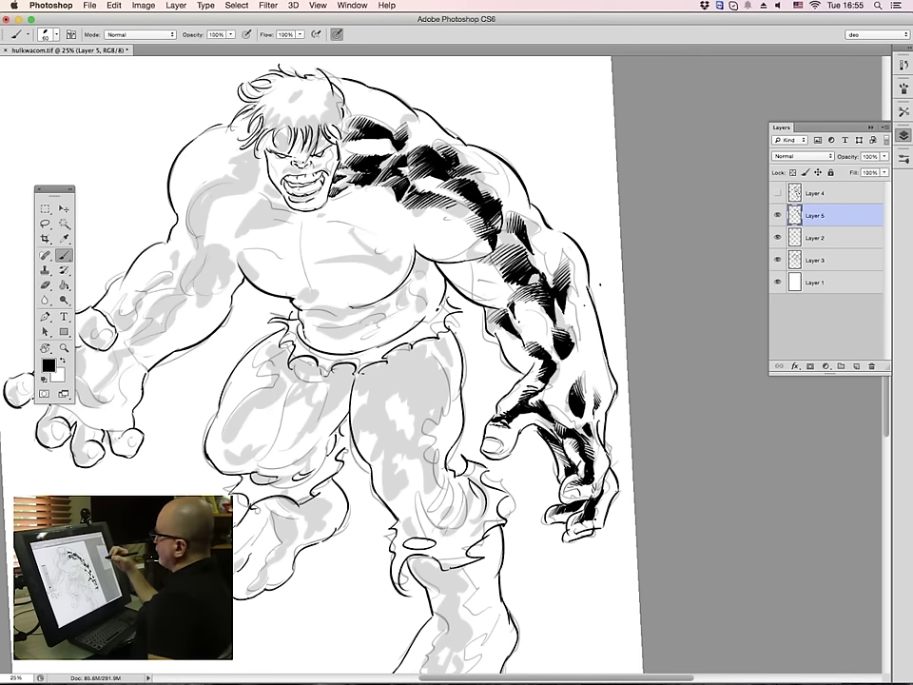
# Compare the inks with the sketch by toggling the visibility of Layers 5, 2 and 3, leaving Layer 2 hidden
pyautogui.click(778, 216)
pyautogui.click(777, 216)
pyautogui.click(778, 238)
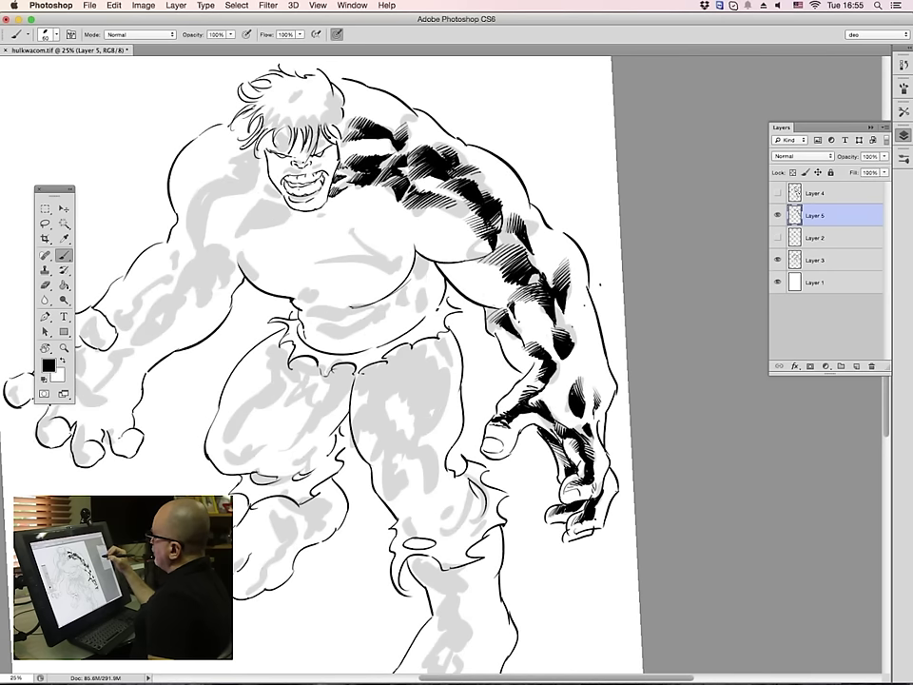
pyautogui.click(778, 238)
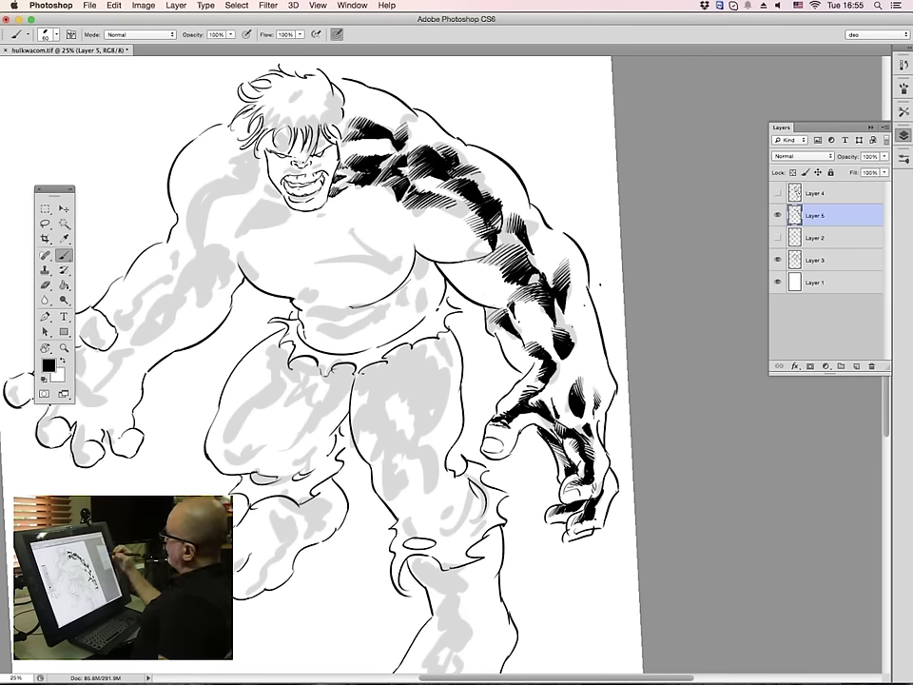
pyautogui.click(778, 259)
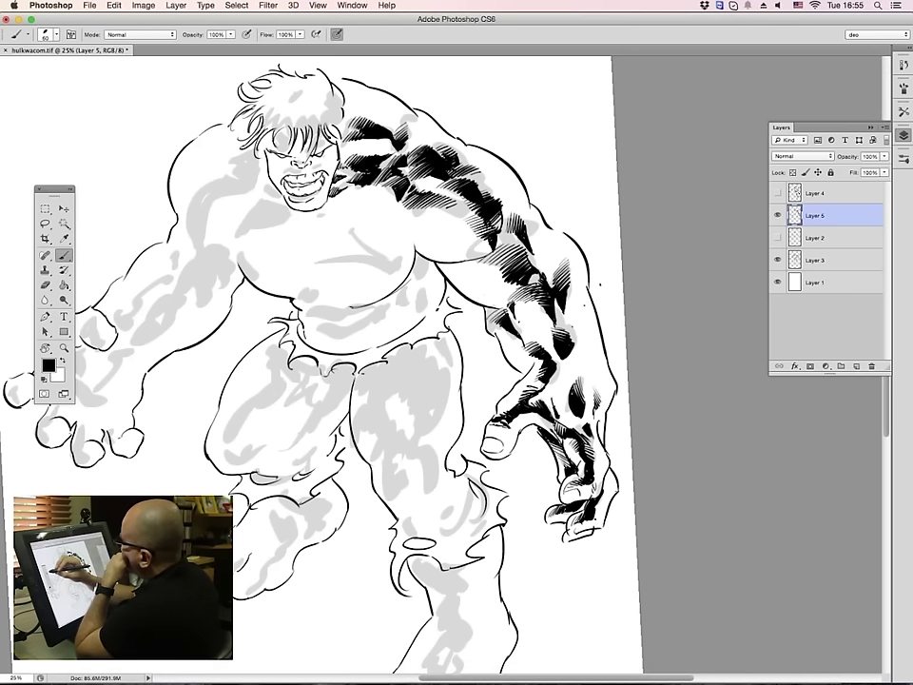
# Hatch the diagonal shadow on the upper left-hand chest beside the chin, and show Layer 2 again
pyautogui.moveTo(255, 210); pyautogui.dragTo(241, 235)
pyautogui.moveTo(264, 209)
pyautogui.mouseDown()
pyautogui.moveTo(244, 231)
pyautogui.moveTo(264, 212)
pyautogui.mouseUp()
pyautogui.moveTo(273, 203)
pyautogui.mouseDown()
pyautogui.moveTo(249, 230)
pyautogui.moveTo(255, 223)
pyautogui.mouseUp()
pyautogui.moveTo(277, 203); pyautogui.dragTo(252, 227)
pyautogui.moveTo(197, 167); pyautogui.dragTo(217, 152)
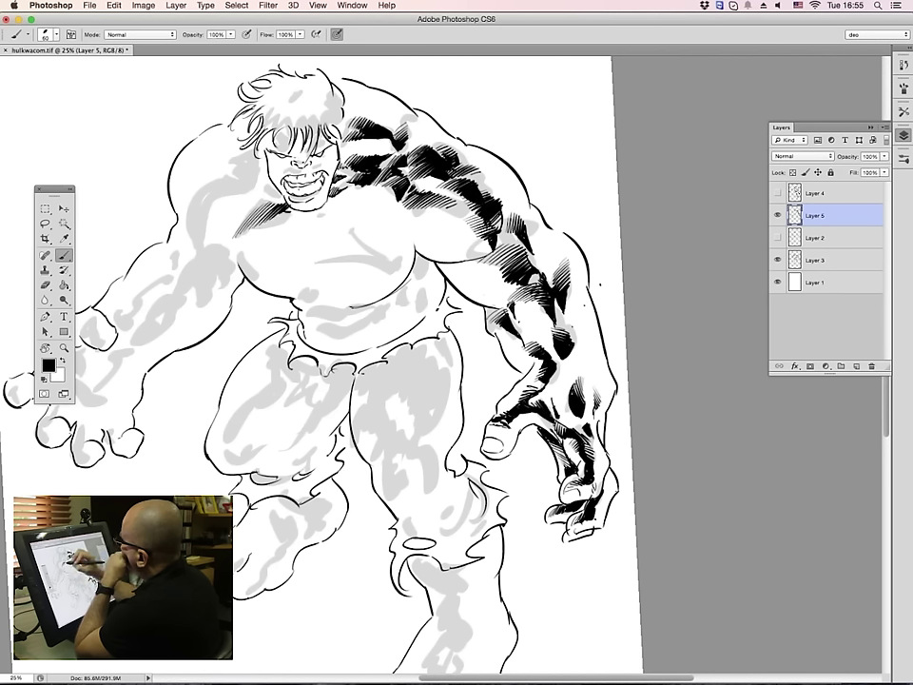
pyautogui.click(778, 238)
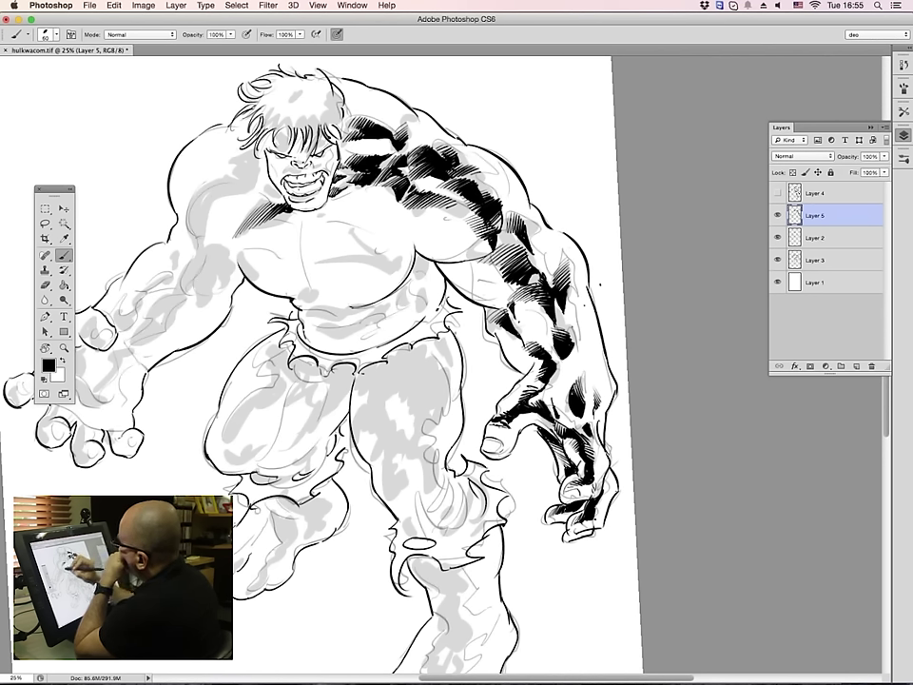
# Hatch the shadows on the left-hand pectoral at the armpit edge, along the centre line and at its lower inner corner
pyautogui.moveTo(240, 255); pyautogui.dragTo(259, 287)
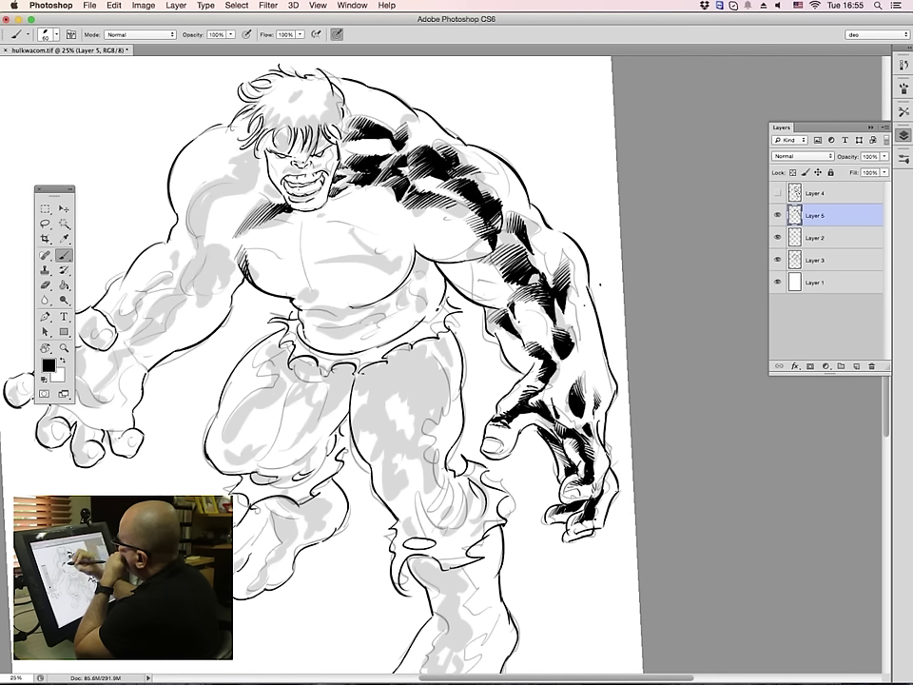
pyautogui.moveTo(301, 225); pyautogui.dragTo(274, 219)
pyautogui.moveTo(301, 230)
pyautogui.mouseDown()
pyautogui.moveTo(278, 223)
pyautogui.moveTo(285, 232)
pyautogui.mouseUp()
pyautogui.moveTo(301, 241); pyautogui.dragTo(288, 236)
pyautogui.moveTo(228, 181); pyautogui.dragTo(223, 204)
pyautogui.moveTo(231, 182); pyautogui.dragTo(221, 224)
pyautogui.moveTo(236, 222); pyautogui.dragTo(223, 226)
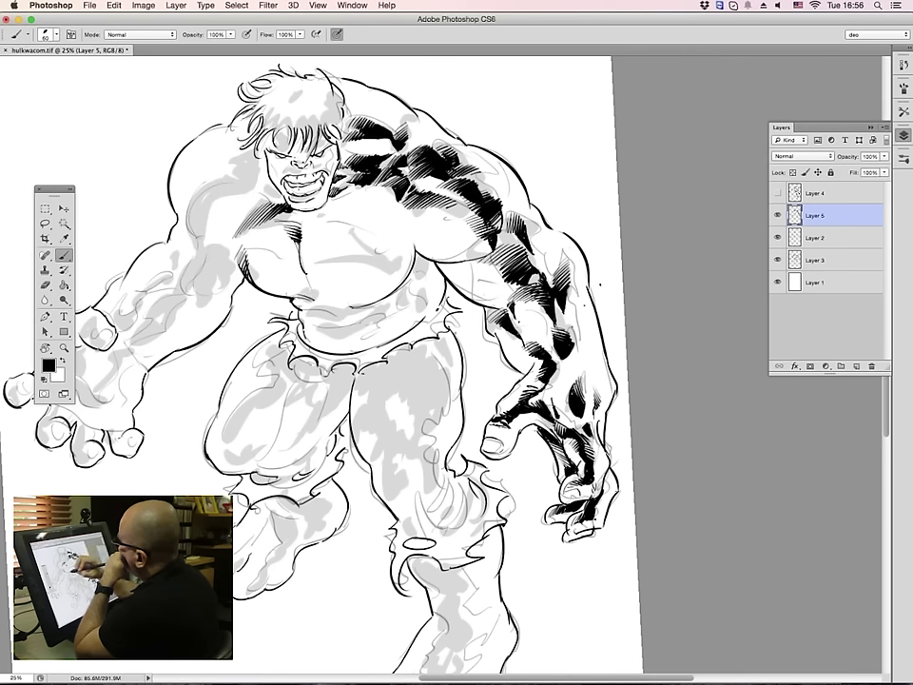
pyautogui.moveTo(318, 292); pyautogui.dragTo(302, 298)
pyautogui.moveTo(318, 294); pyautogui.dragTo(312, 299)
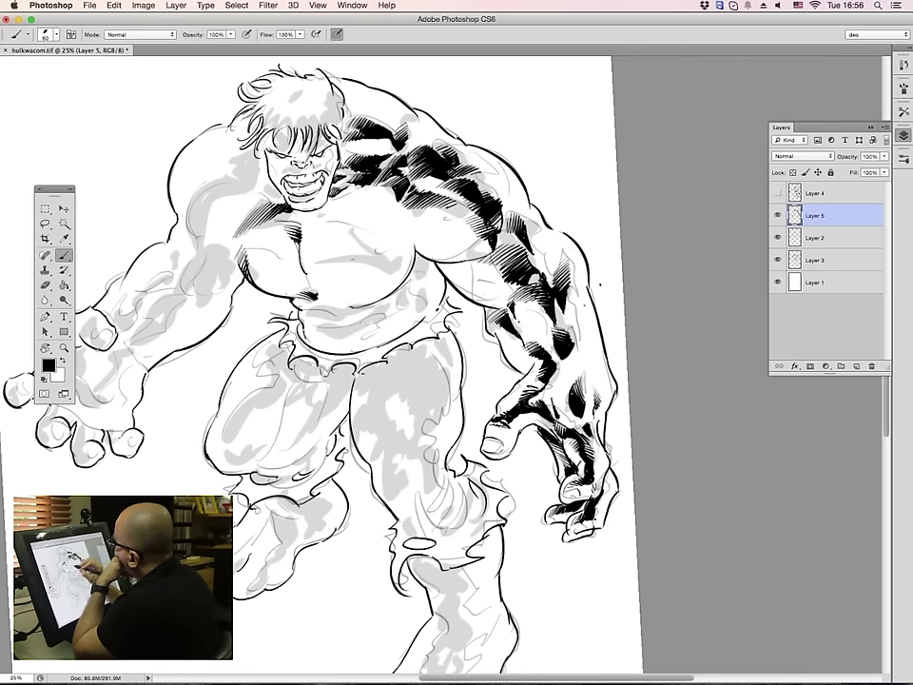
# Hatch the shadow bands across the lower outer part and the upper outer edge of the right-hand pectoral
pyautogui.moveTo(282, 189); pyautogui.dragTo(269, 196)
pyautogui.moveTo(382, 254); pyautogui.dragTo(368, 264)
pyautogui.moveTo(384, 254)
pyautogui.mouseDown()
pyautogui.moveTo(369, 265)
pyautogui.moveTo(380, 270)
pyautogui.mouseUp()
pyautogui.moveTo(402, 256); pyautogui.dragTo(383, 271)
pyautogui.moveTo(306, 191)
pyautogui.mouseDown()
pyautogui.moveTo(292, 203)
pyautogui.moveTo(299, 200)
pyautogui.mouseUp()
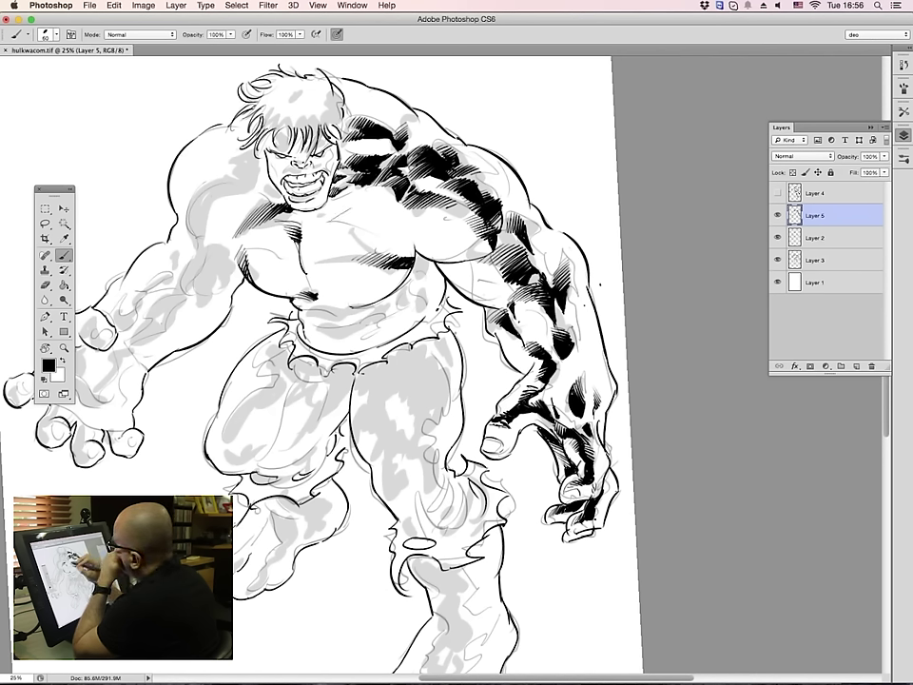
pyautogui.moveTo(294, 148)
pyautogui.mouseDown()
pyautogui.moveTo(272, 161)
pyautogui.moveTo(286, 164)
pyautogui.mouseUp()
pyautogui.moveTo(306, 155)
pyautogui.mouseDown()
pyautogui.moveTo(290, 162)
pyautogui.moveTo(301, 168)
pyautogui.mouseUp()
pyautogui.moveTo(308, 163); pyautogui.dragTo(297, 169)
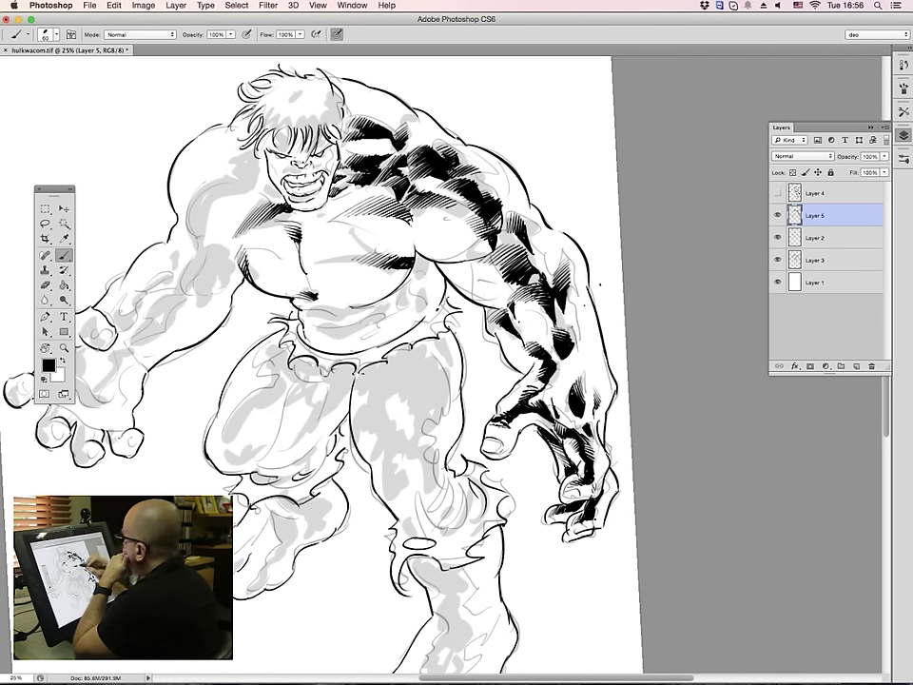
# Hatch the small shadow patch on the ribs just below the outer corner of the right-hand pectoral
pyautogui.moveTo(314, 195); pyautogui.dragTo(306, 205)
pyautogui.moveTo(319, 194); pyautogui.dragTo(307, 208)
pyautogui.moveTo(323, 196); pyautogui.dragTo(310, 208)
pyautogui.moveTo(322, 199); pyautogui.dragTo(310, 212)
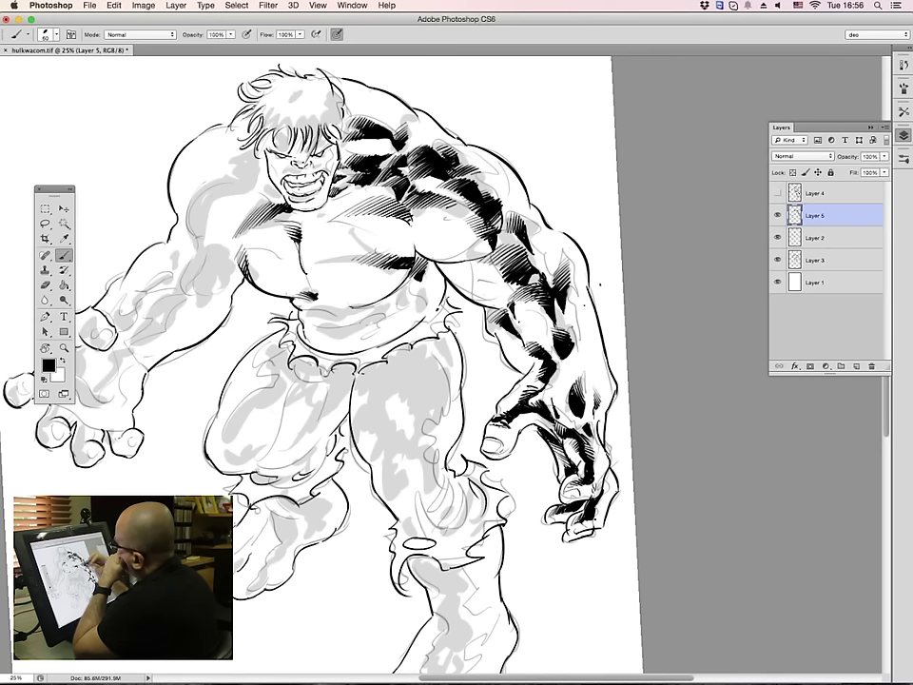
# Hatch the shadow patches across the upper abdomen beneath the pectorals
pyautogui.moveTo(240, 230); pyautogui.dragTo(227, 238)
pyautogui.moveTo(329, 308); pyautogui.dragTo(316, 318)
pyautogui.moveTo(338, 308); pyautogui.dragTo(324, 319)
pyautogui.moveTo(348, 312); pyautogui.dragTo(333, 319)
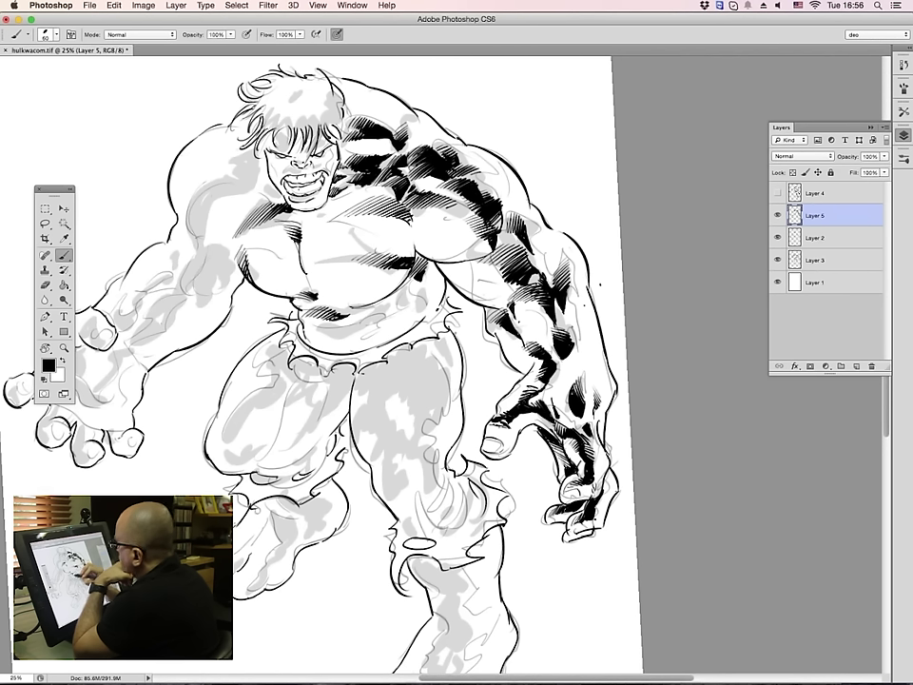
pyautogui.moveTo(250, 242)
pyautogui.mouseDown()
pyautogui.moveTo(234, 250)
pyautogui.moveTo(277, 243)
pyautogui.mouseUp()
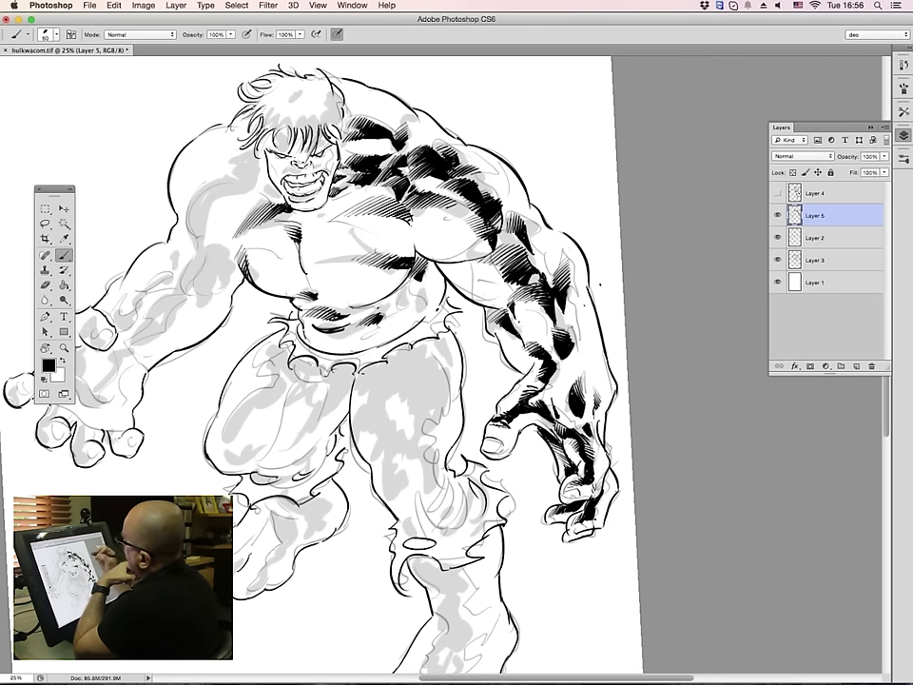
# Ink the small shadow patches along the right-hand side of the abdomen, below the rib patch
pyautogui.moveTo(306, 217); pyautogui.dragTo(298, 230)
pyautogui.moveTo(306, 220); pyautogui.dragTo(297, 232)
pyautogui.moveTo(307, 221)
pyautogui.mouseDown()
pyautogui.moveTo(302, 230)
pyautogui.moveTo(310, 229)
pyautogui.mouseUp()
pyautogui.moveTo(321, 216); pyautogui.dragTo(310, 230)
pyautogui.moveTo(424, 300); pyautogui.dragTo(415, 311)
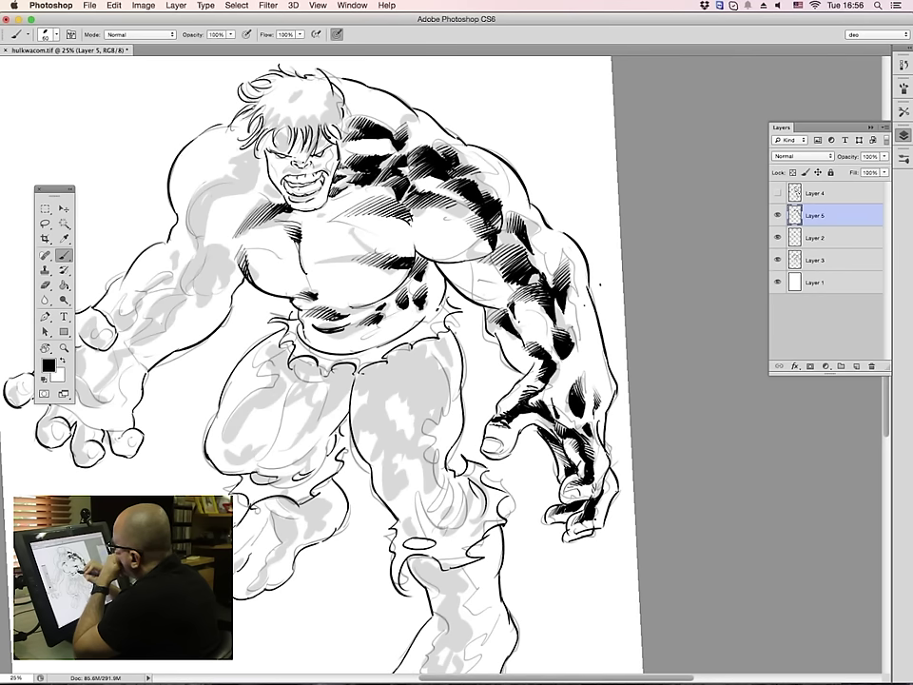
# Hatch the small shadow patches along the left-hand side of the lower abdomen, just above the waistband
pyautogui.moveTo(264, 229); pyautogui.dragTo(254, 237)
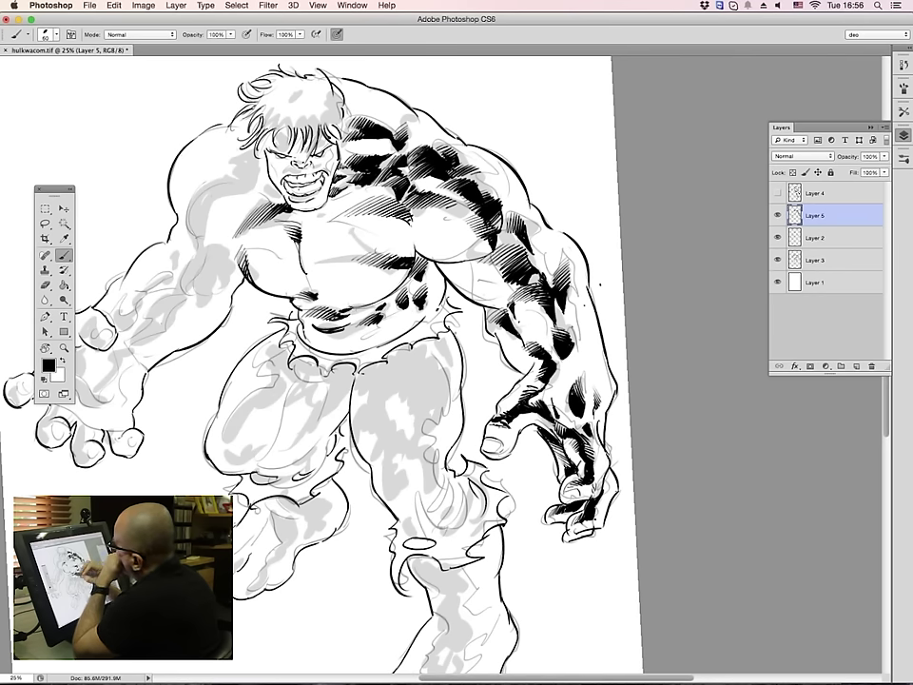
pyautogui.moveTo(259, 247); pyautogui.dragTo(247, 254)
pyautogui.moveTo(261, 247); pyautogui.dragTo(256, 253)
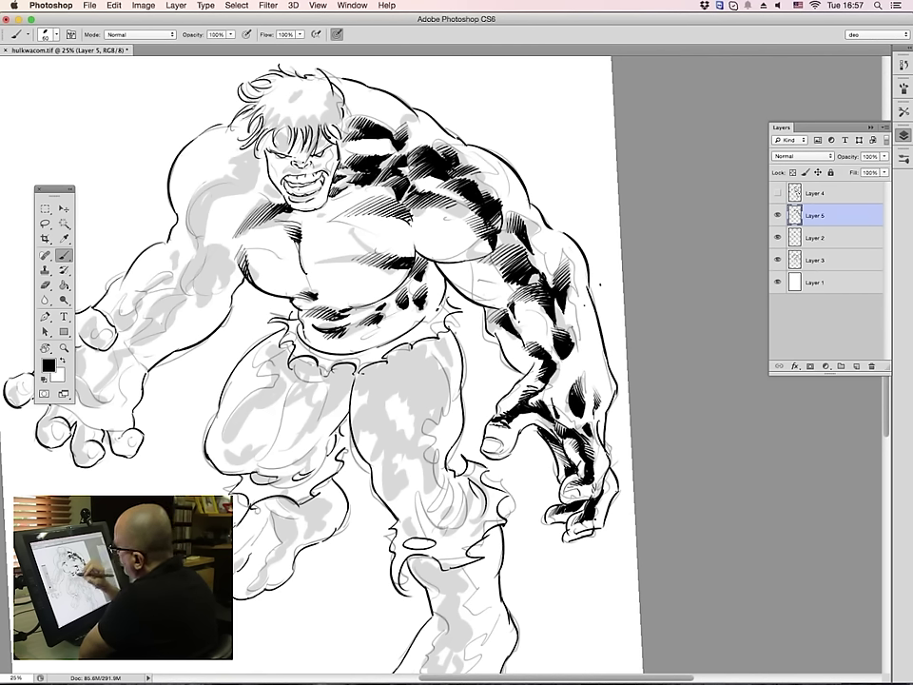
pyautogui.moveTo(239, 255); pyautogui.dragTo(230, 262)
pyautogui.moveTo(241, 254); pyautogui.dragTo(231, 262)
pyautogui.moveTo(242, 252); pyautogui.dragTo(232, 258)
pyautogui.moveTo(242, 250); pyautogui.dragTo(234, 254)
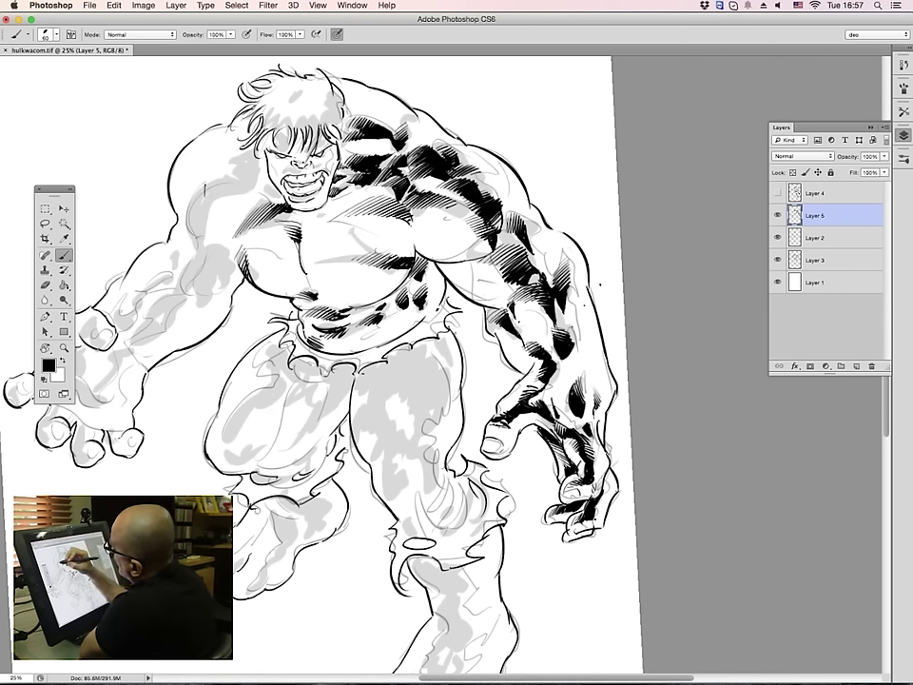
# Hatch the curved shadow band around the left-hand shoulder, from the upper arm up toward the neck
pyautogui.moveTo(204, 219); pyautogui.dragTo(191, 198)
pyautogui.moveTo(204, 220)
pyautogui.mouseDown()
pyautogui.moveTo(188, 202)
pyautogui.moveTo(187, 210)
pyautogui.mouseUp()
pyautogui.moveTo(204, 231); pyautogui.dragTo(187, 212)
pyautogui.moveTo(217, 249); pyautogui.dragTo(199, 230)
pyautogui.moveTo(217, 253)
pyautogui.mouseDown()
pyautogui.moveTo(199, 236)
pyautogui.moveTo(216, 181)
pyautogui.moveTo(230, 175)
pyautogui.mouseUp()
pyautogui.moveTo(179, 130)
pyautogui.mouseDown()
pyautogui.moveTo(166, 145)
pyautogui.moveTo(181, 139)
pyautogui.mouseUp()
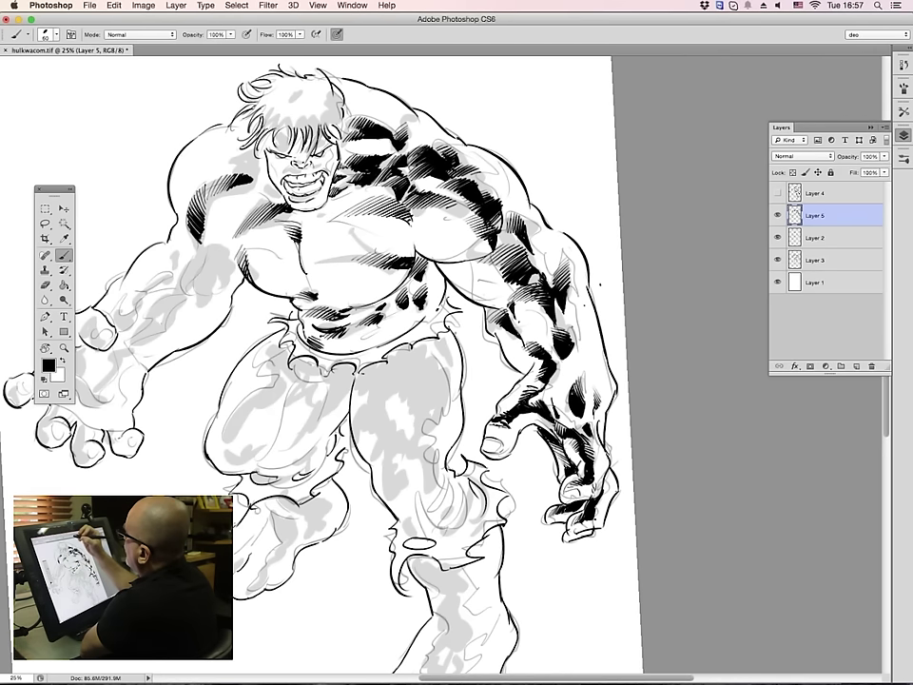
# Ink the small shadow patches between the left-hand shoulder and the side of the face
pyautogui.moveTo(251, 172)
pyautogui.mouseDown()
pyautogui.moveTo(233, 175)
pyautogui.moveTo(241, 170)
pyautogui.mouseUp()
pyautogui.moveTo(257, 156)
pyautogui.mouseDown()
pyautogui.moveTo(244, 170)
pyautogui.moveTo(251, 171)
pyautogui.mouseUp()
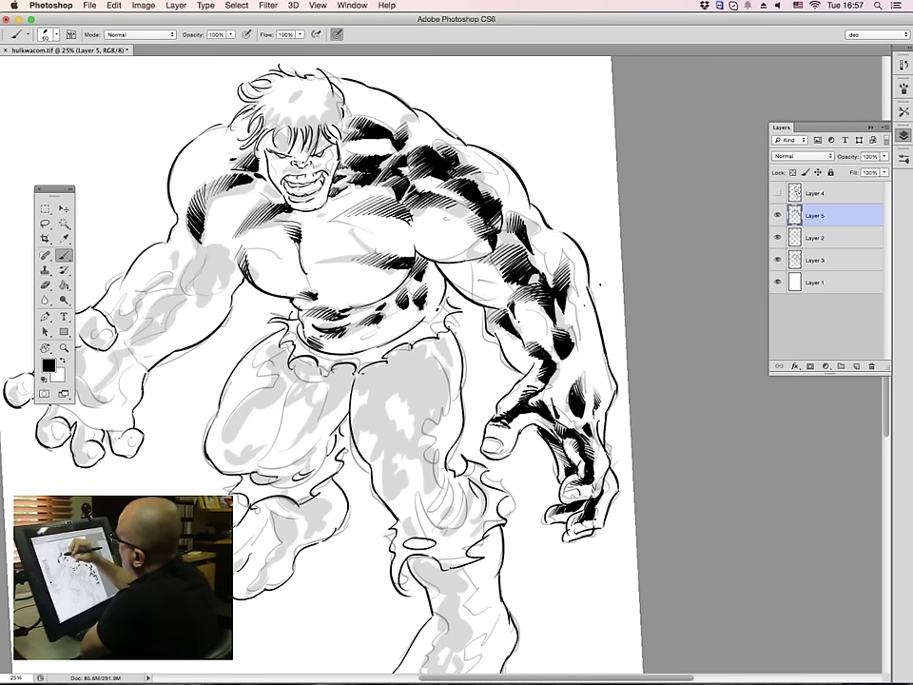
pyautogui.moveTo(202, 125); pyautogui.dragTo(194, 131)
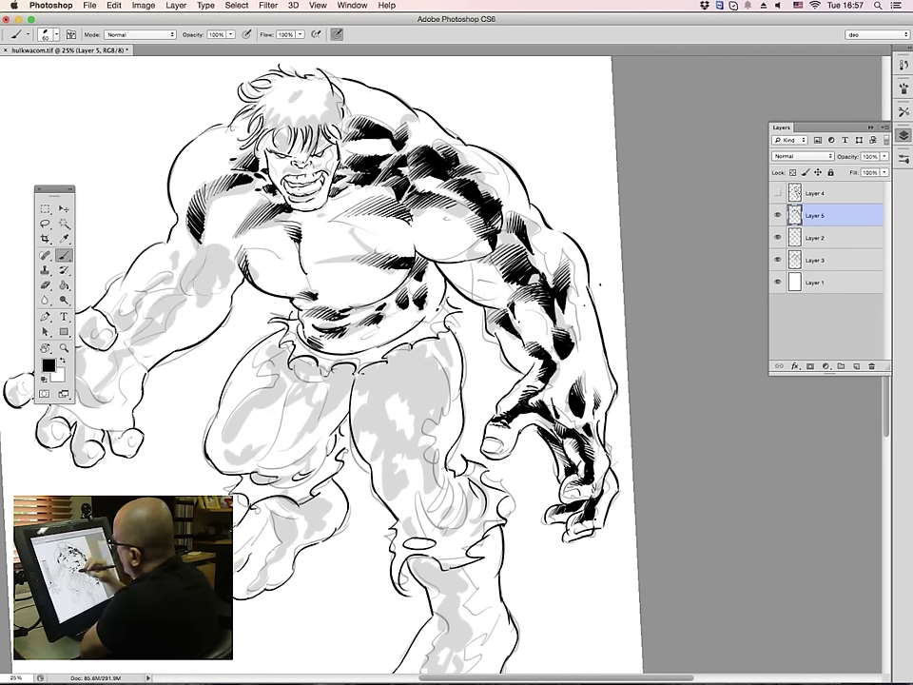
# Fill the dark gaps under the torn waistband and ink the curved fold strokes across the top of the left-hand thigh
pyautogui.moveTo(294, 358); pyautogui.dragTo(315, 373)
pyautogui.moveTo(304, 367)
pyautogui.mouseDown()
pyautogui.moveTo(326, 377)
pyautogui.moveTo(353, 372)
pyautogui.mouseUp()
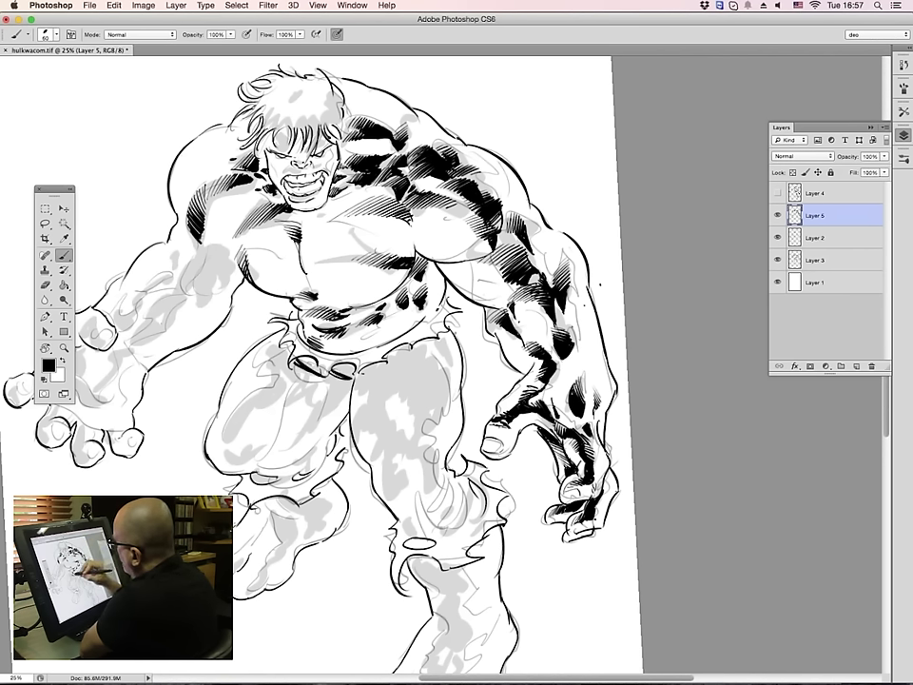
pyautogui.moveTo(266, 346)
pyautogui.mouseDown()
pyautogui.moveTo(292, 373)
pyautogui.moveTo(334, 385)
pyautogui.mouseUp()
pyautogui.moveTo(269, 374)
pyautogui.mouseDown()
pyautogui.moveTo(337, 397)
pyautogui.moveTo(353, 364)
pyautogui.mouseUp()
pyautogui.moveTo(340, 368); pyautogui.dragTo(354, 363)
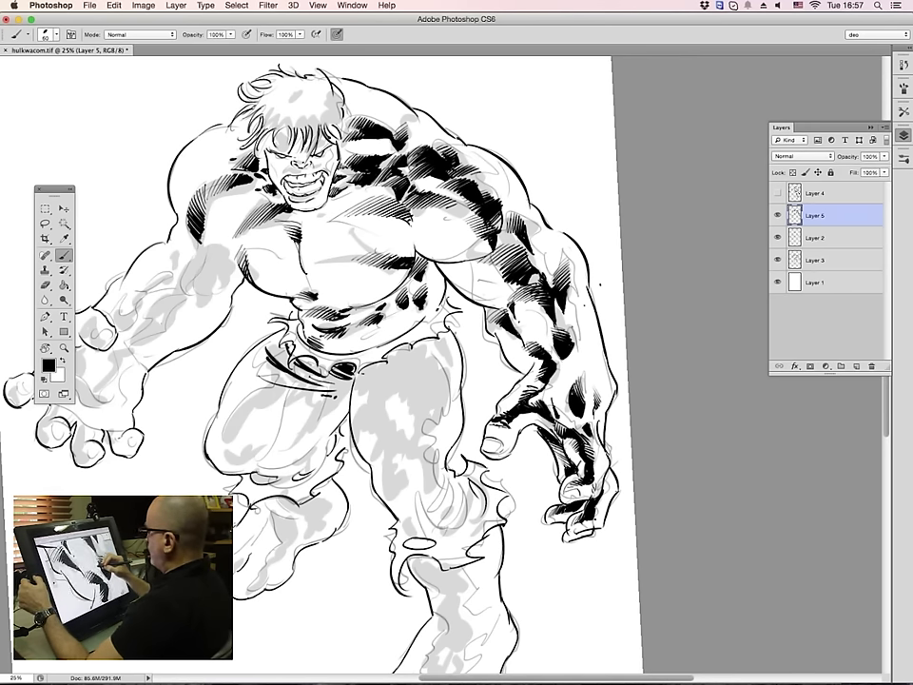
# Hatch the shadow patch on the outer side of the left-hand elbow
pyautogui.moveTo(479, 301); pyautogui.dragTo(586, 377)
pyautogui.press('z')
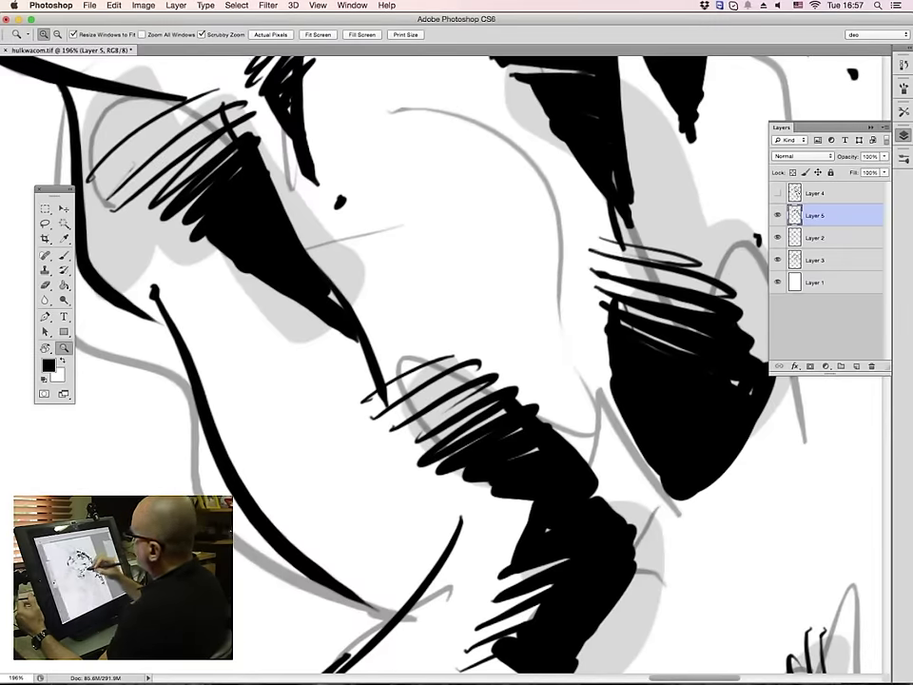
pyautogui.moveTo(574, 353); pyautogui.dragTo(466, 354)
pyautogui.press('b')
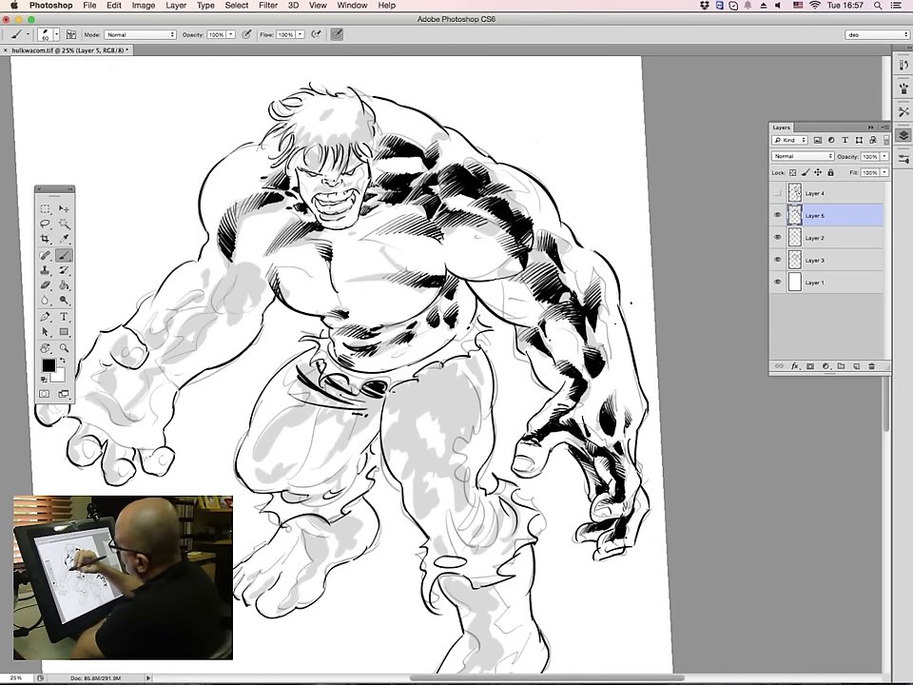
pyautogui.moveTo(215, 291); pyautogui.dragTo(220, 300)
pyautogui.moveTo(213, 285); pyautogui.dragTo(225, 299)
pyautogui.moveTo(218, 284); pyautogui.dragTo(227, 293)
pyautogui.moveTo(221, 283); pyautogui.dragTo(230, 288)
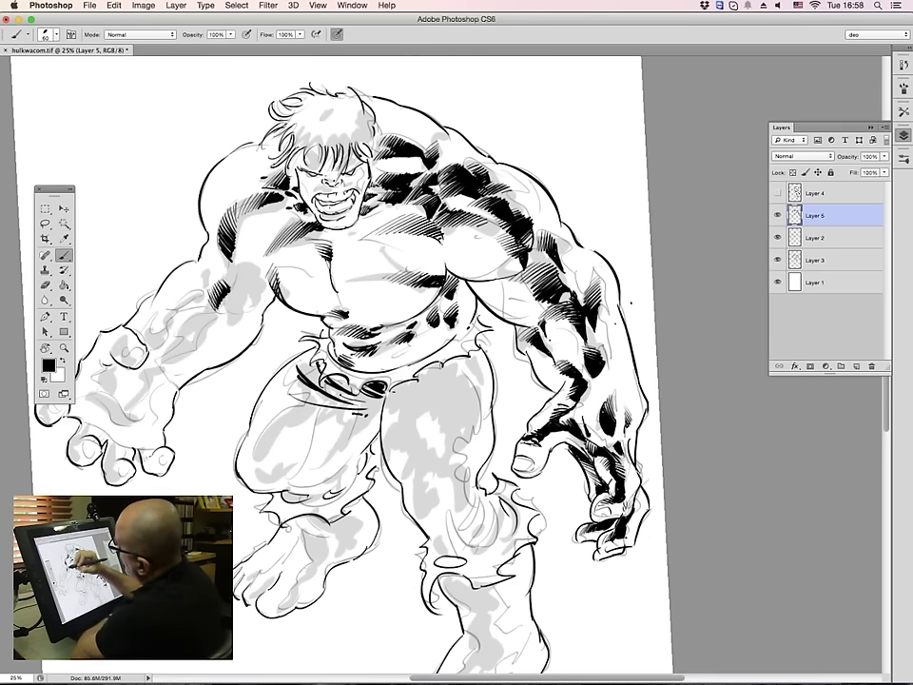
# Extend the left-hand elbow shadow inward with hatching and fill its core solid black
pyautogui.moveTo(169, 216); pyautogui.dragTo(174, 205)
pyautogui.moveTo(165, 213); pyautogui.dragTo(171, 200)
pyautogui.moveTo(166, 216); pyautogui.dragTo(176, 199)
pyautogui.moveTo(171, 213); pyautogui.dragTo(179, 203)
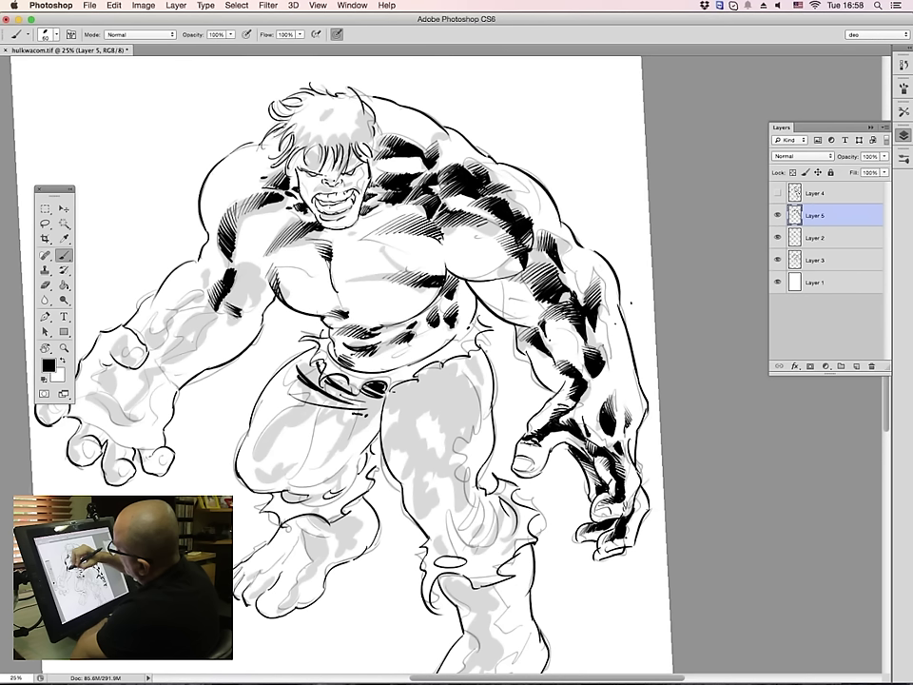
pyautogui.moveTo(228, 303); pyautogui.dragTo(243, 281)
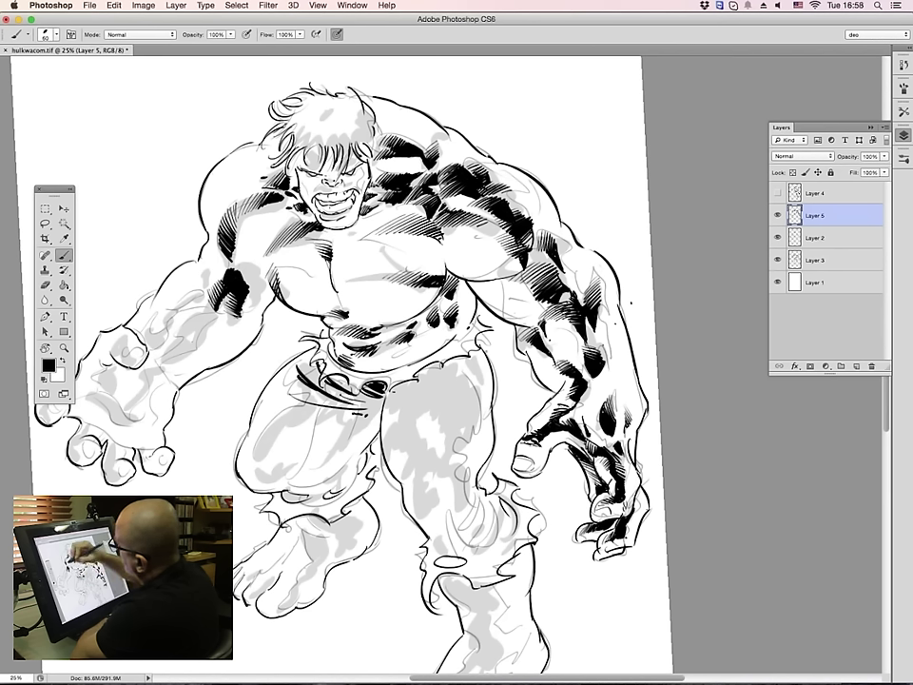
pyautogui.moveTo(169, 202); pyautogui.dragTo(191, 198)
pyautogui.moveTo(227, 287); pyautogui.dragTo(244, 267)
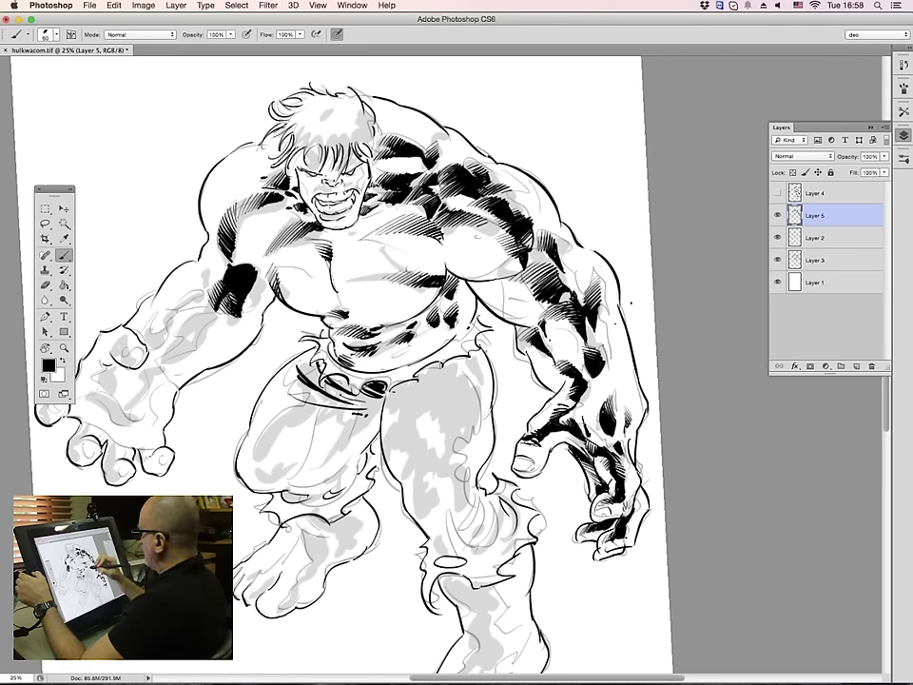
# Hatch the shadow bands along the left-hand forearm from the elbow toward the wrist
pyautogui.press('r')
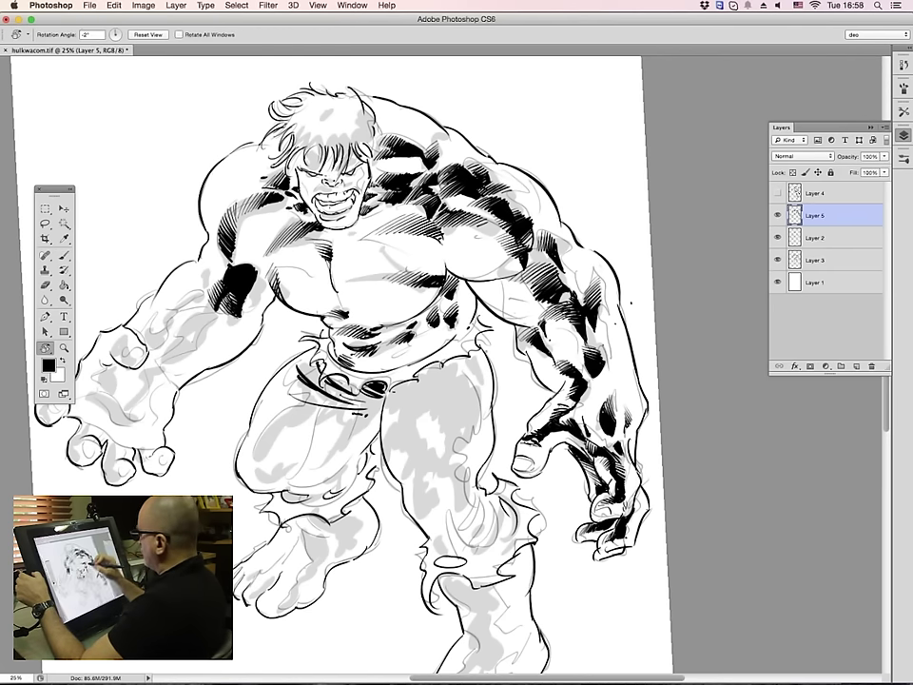
pyautogui.moveTo(590, 285); pyautogui.dragTo(590, 285)
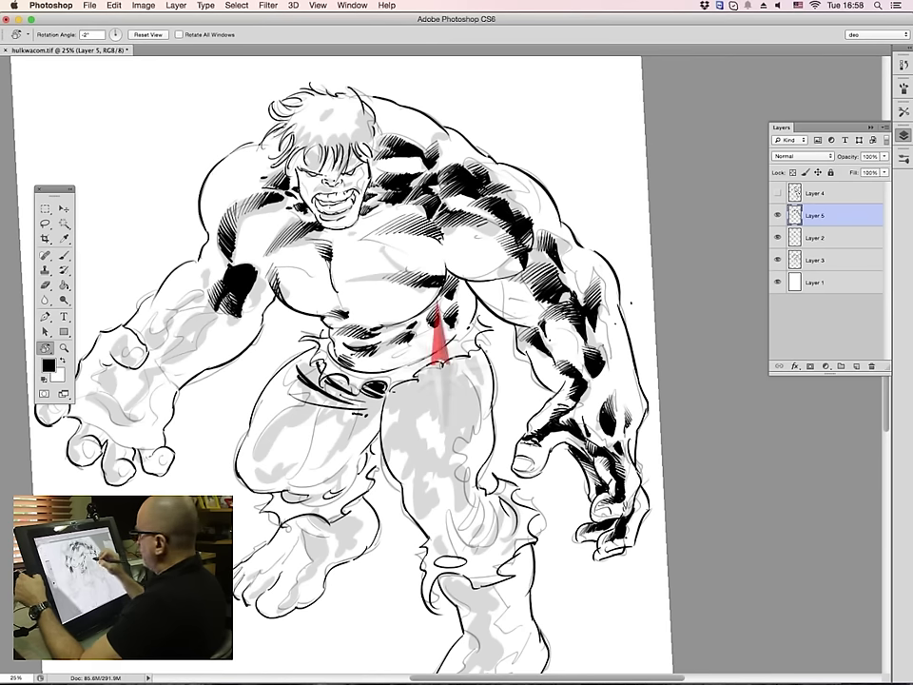
pyautogui.moveTo(438, 342); pyautogui.dragTo(439, 344)
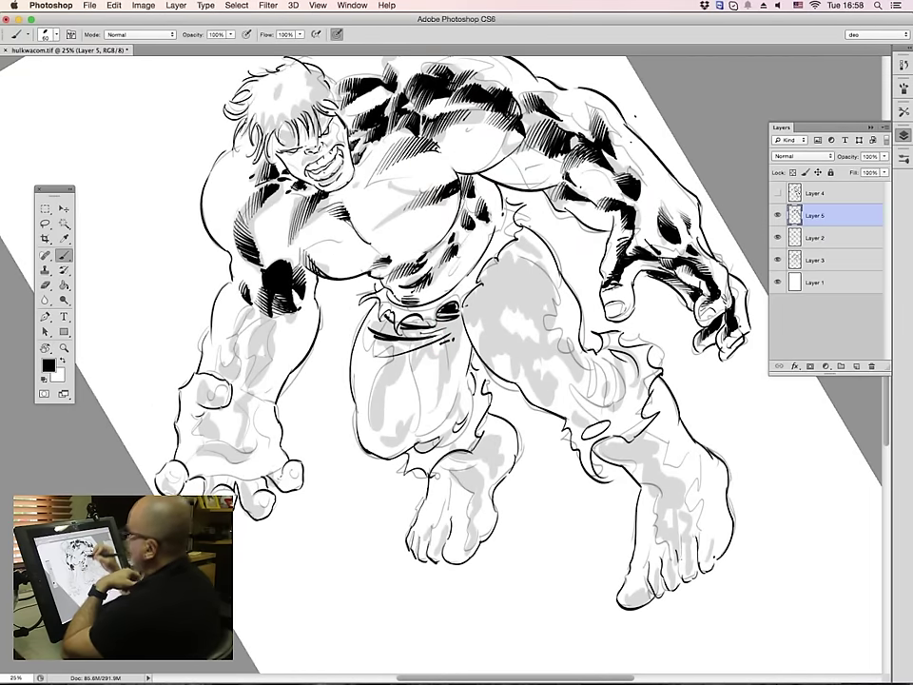
pyautogui.press('r')
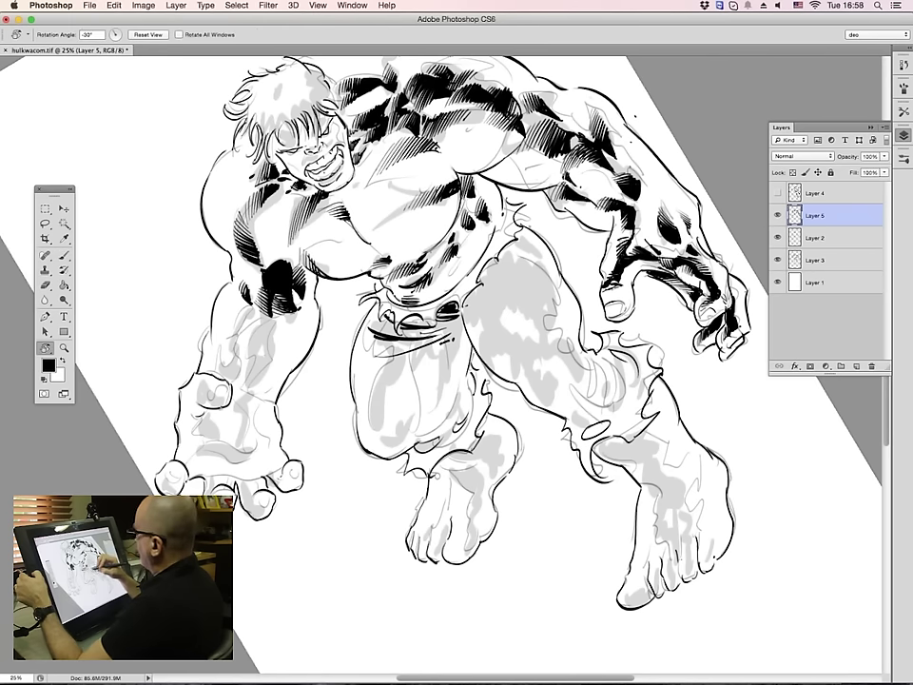
pyautogui.moveTo(410, 316); pyautogui.dragTo(439, 363)
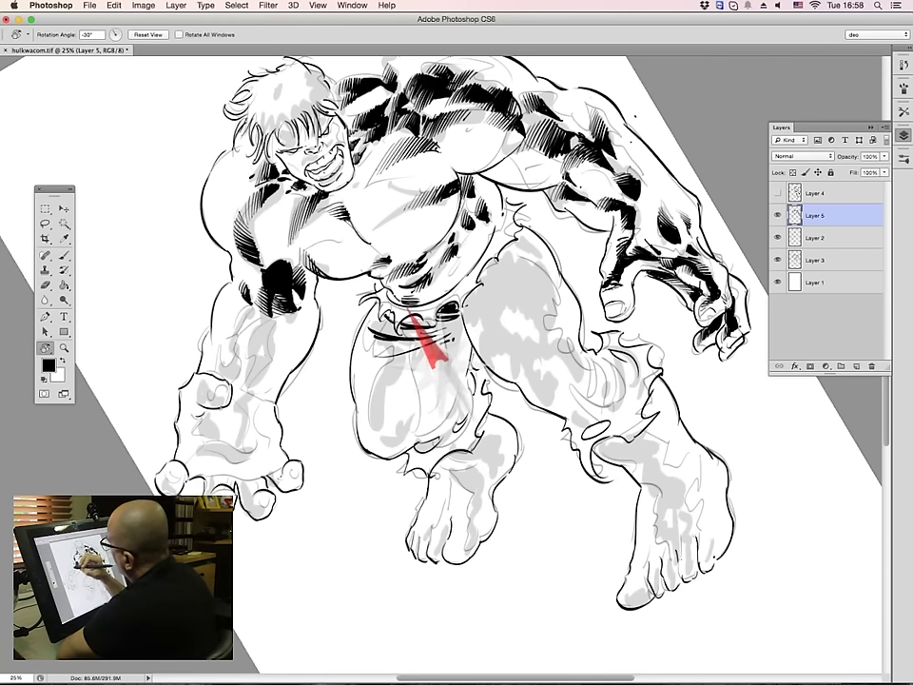
pyautogui.moveTo(411, 316); pyautogui.dragTo(409, 318)
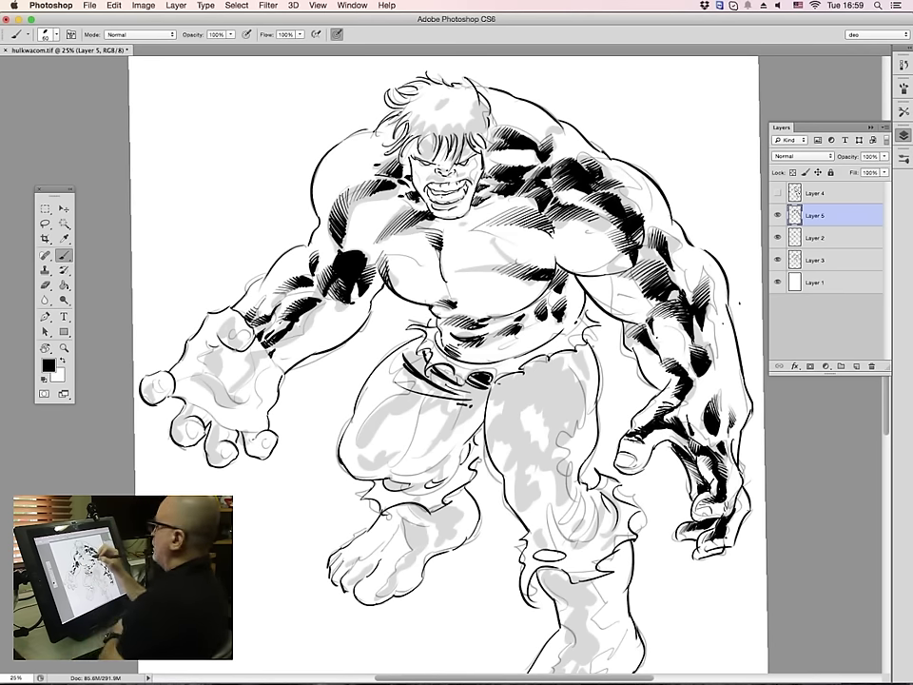
# Hatch the remaining shadow patches along the inner side of the left-hand forearm down to the wrist
pyautogui.press('r')
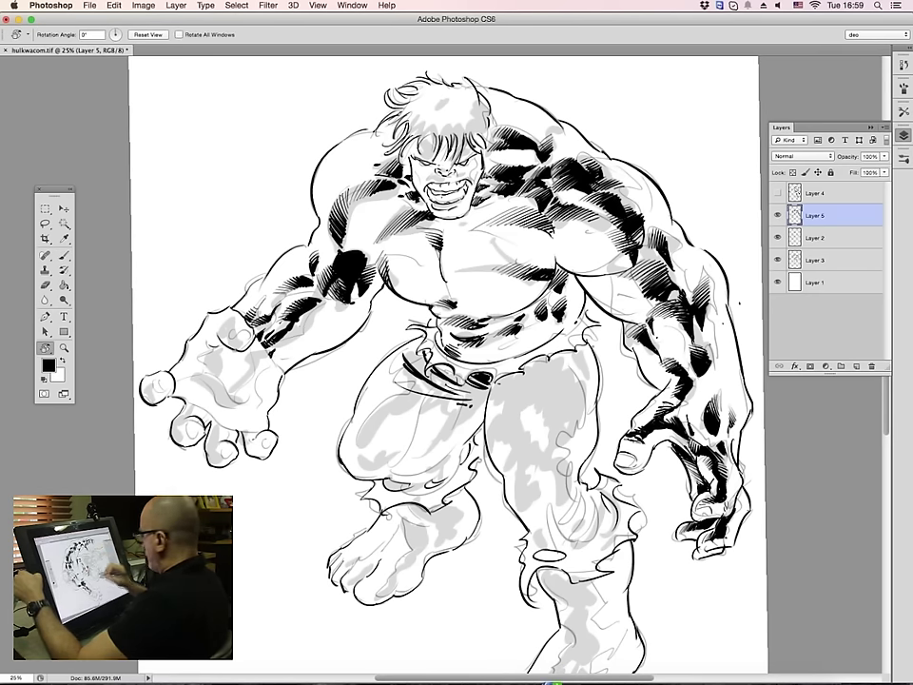
pyautogui.moveTo(457, 319); pyautogui.dragTo(393, 344)
pyautogui.moveTo(399, 428); pyautogui.dragTo(412, 256)
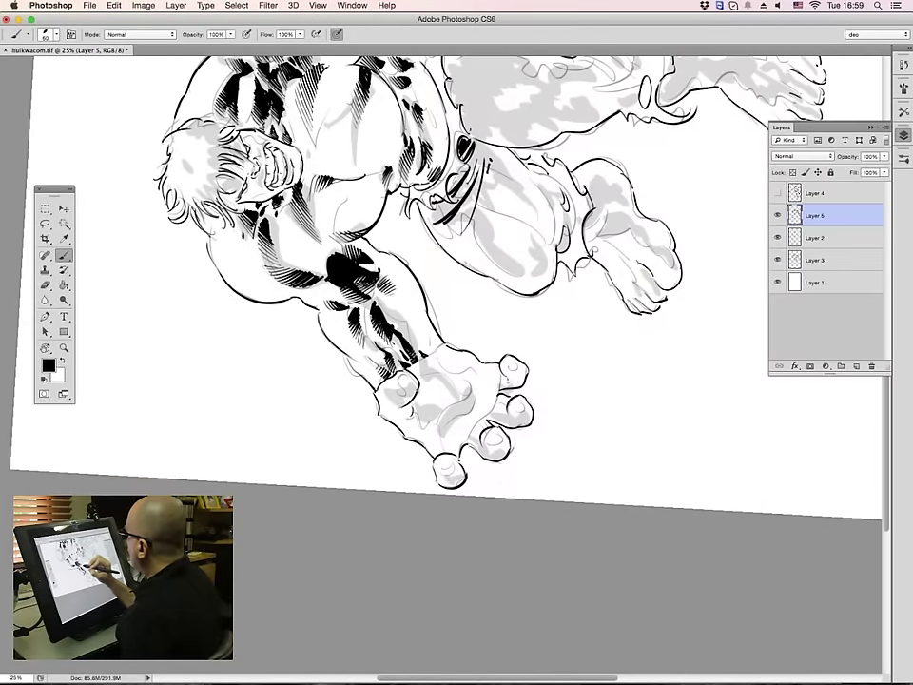
pyautogui.moveTo(382, 313); pyautogui.dragTo(391, 305)
pyautogui.moveTo(385, 317); pyautogui.dragTo(397, 307)
pyautogui.moveTo(386, 321); pyautogui.dragTo(399, 309)
pyautogui.moveTo(391, 323); pyautogui.dragTo(399, 316)
pyautogui.moveTo(296, 241); pyautogui.dragTo(305, 253)
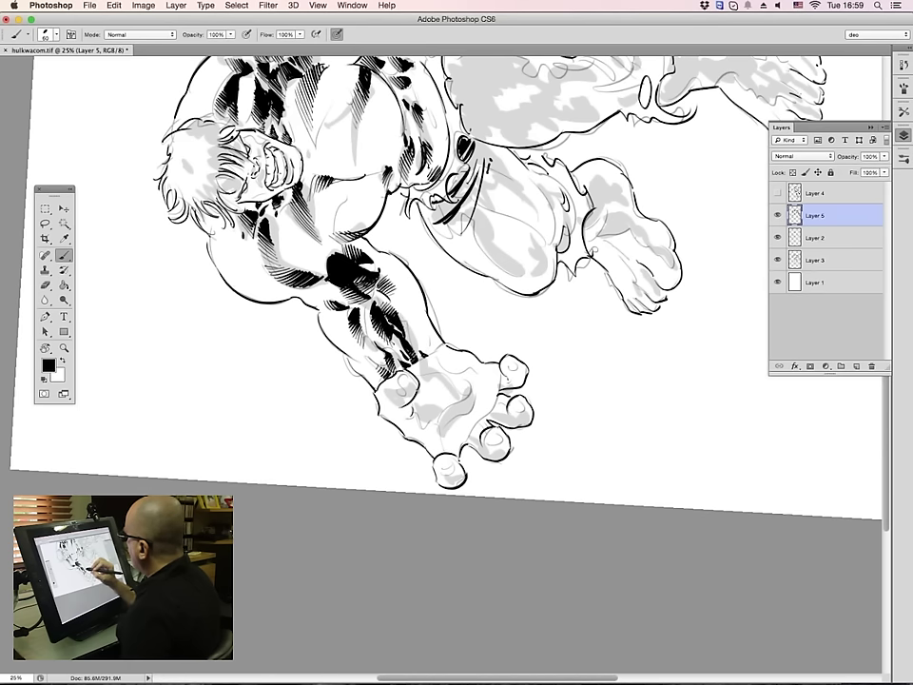
pyautogui.moveTo(409, 337); pyautogui.dragTo(416, 328)
pyautogui.moveTo(411, 337); pyautogui.dragTo(419, 328)
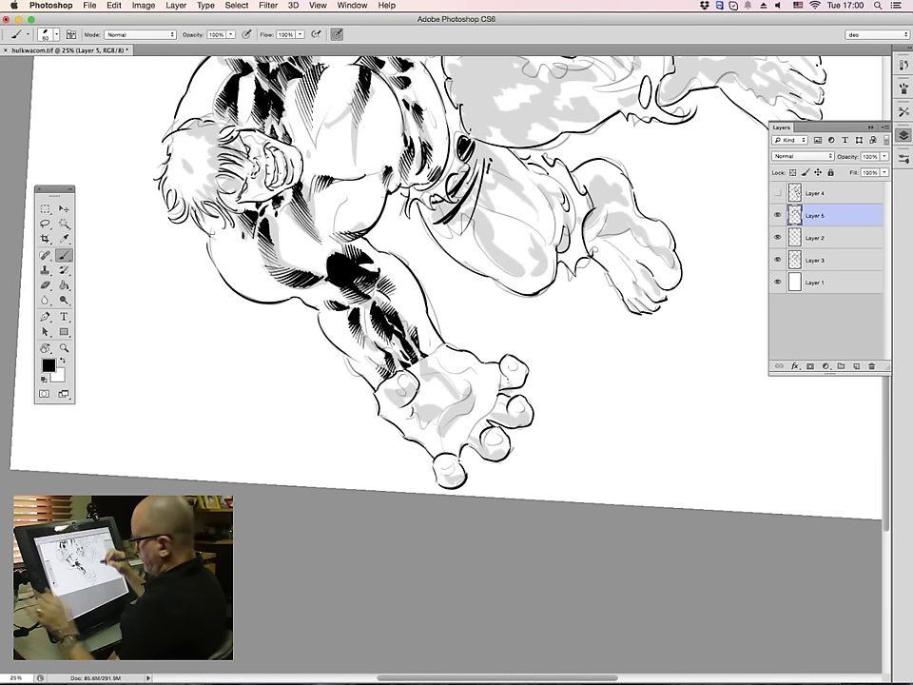
# Hide the Layer 3 shading to examine the inks on their own, and show it again
pyautogui.press('r')
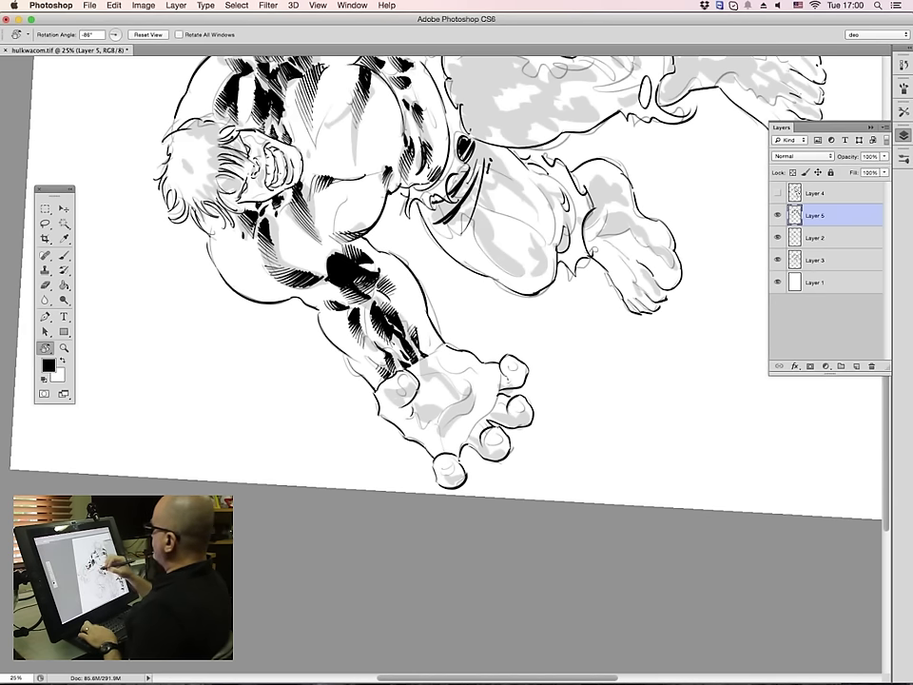
pyautogui.moveTo(589, 304); pyautogui.dragTo(480, 517)
pyautogui.press('b')
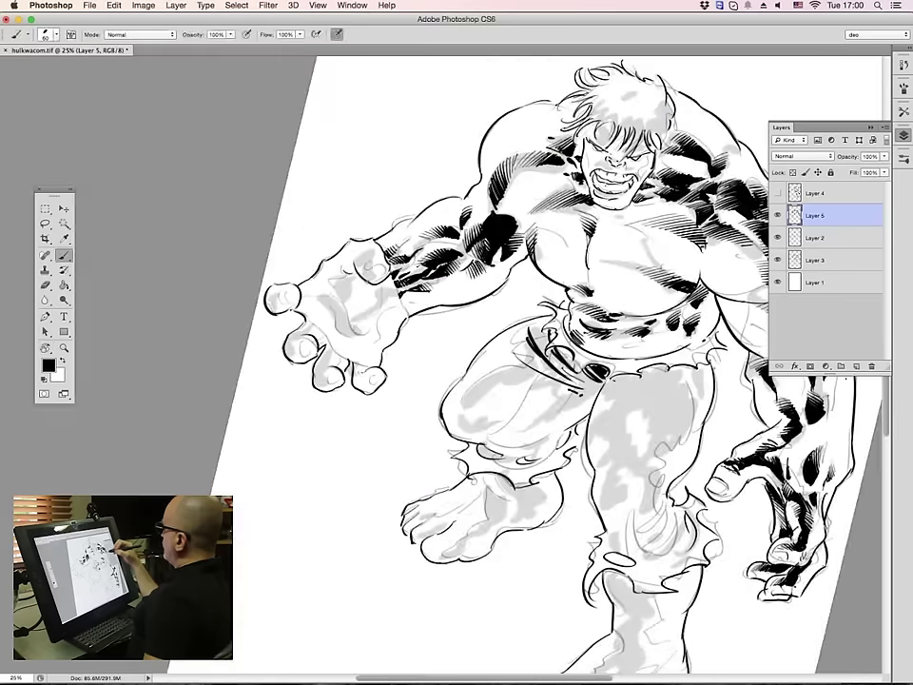
pyautogui.click(778, 260)
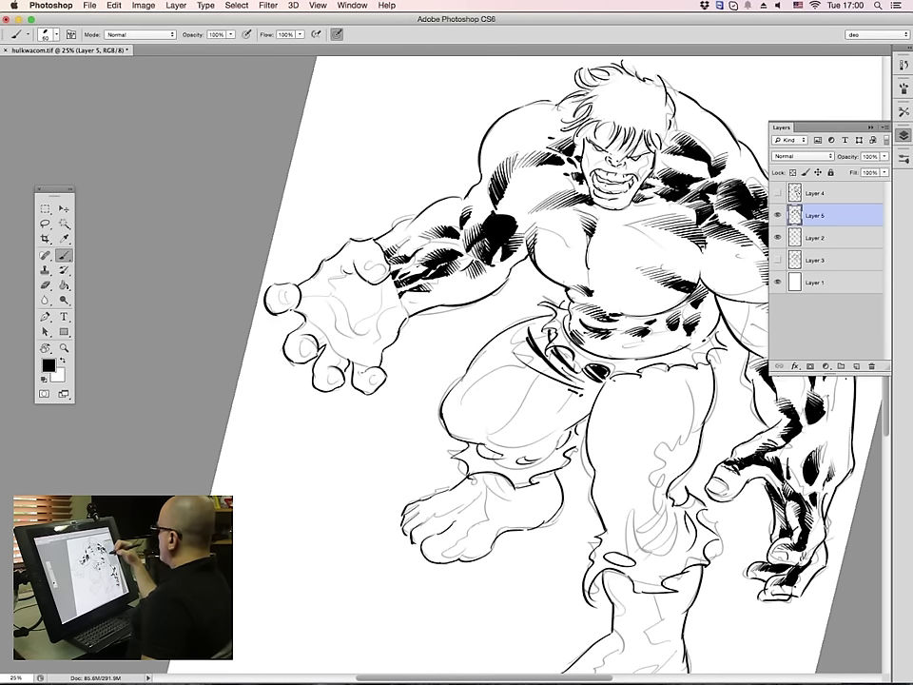
pyautogui.click(777, 260)
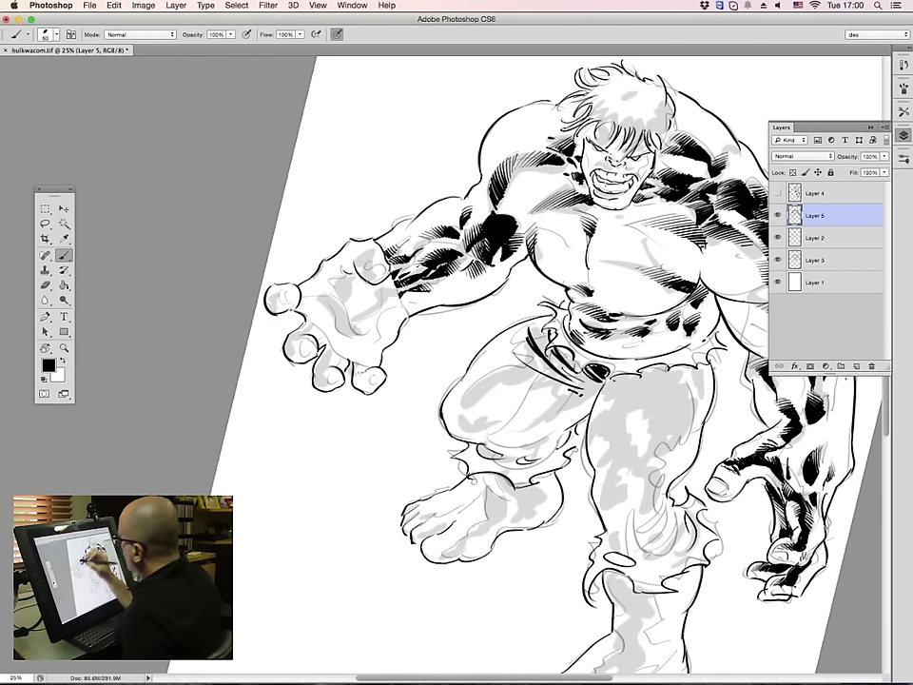
# Hatch the shadows on the thumb, palm and fingers of the open left-hand hand
pyautogui.moveTo(362, 260); pyautogui.dragTo(370, 272)
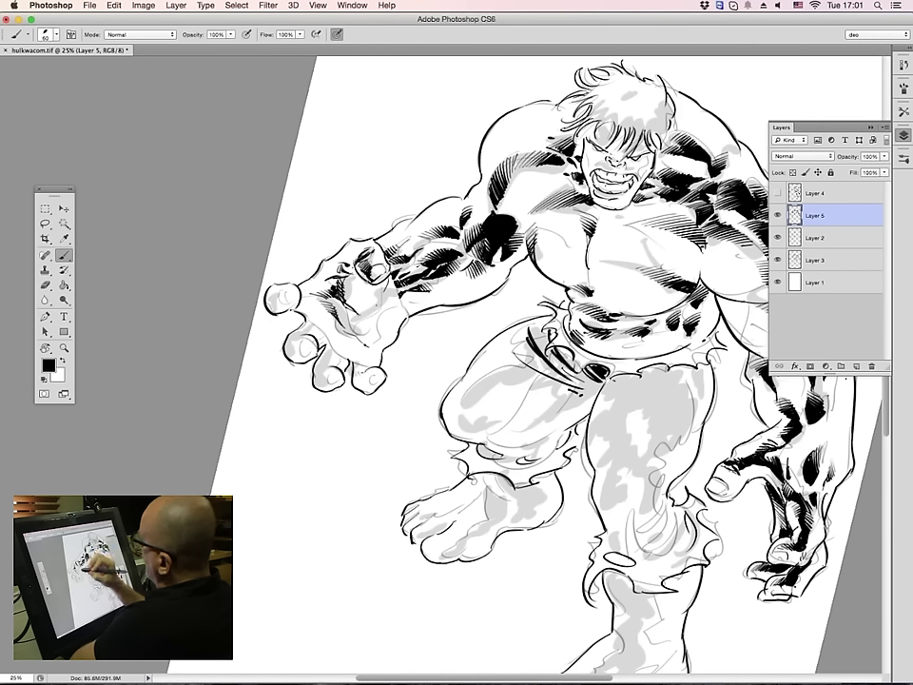
pyautogui.moveTo(348, 316); pyautogui.dragTo(360, 323)
pyautogui.moveTo(348, 317); pyautogui.dragTo(361, 328)
pyautogui.moveTo(352, 318); pyautogui.dragTo(362, 329)
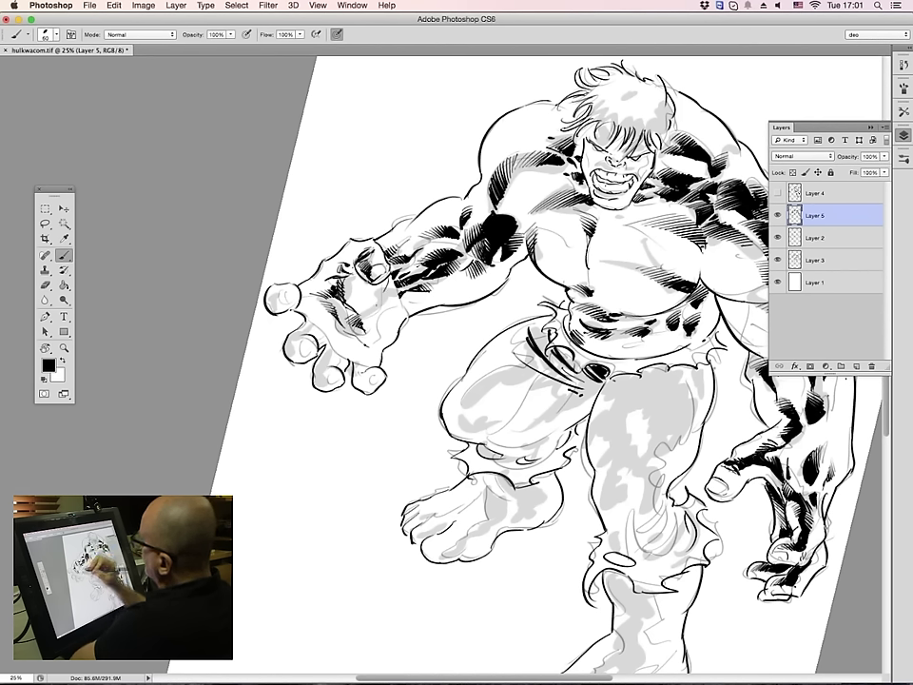
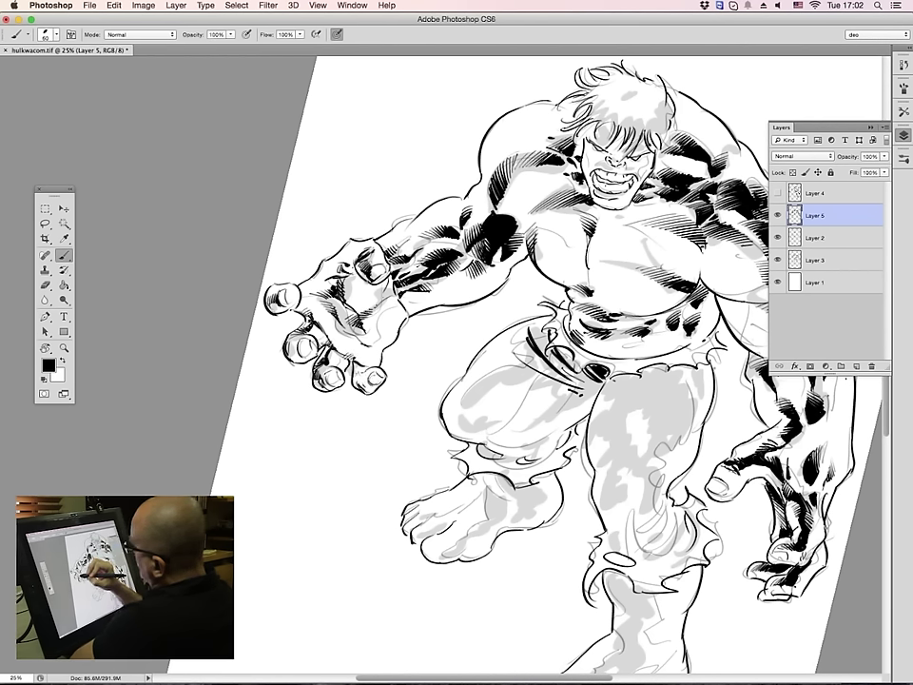
pyautogui.click(778, 238)
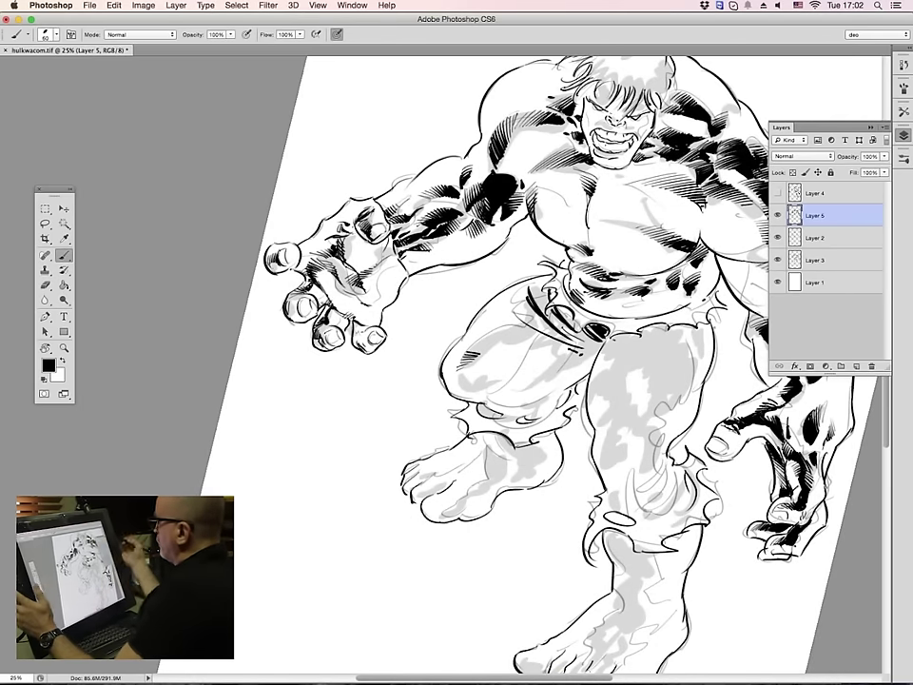
# Hatch the diagonal shadow band on the outer part of the left-hand thigh
pyautogui.moveTo(486, 345); pyautogui.dragTo(473, 350)
pyautogui.moveTo(488, 340); pyautogui.dragTo(475, 346)
pyautogui.moveTo(499, 329); pyautogui.dragTo(480, 343)
pyautogui.moveTo(497, 333); pyautogui.dragTo(483, 344)
pyautogui.moveTo(498, 333); pyautogui.dragTo(483, 344)
# Hatch the shadows around the fold strokes at the top of the left-hand thigh, below the waistband
pyautogui.moveTo(374, 253)
pyautogui.mouseDown()
pyautogui.moveTo(395, 244)
pyautogui.moveTo(391, 233)
pyautogui.mouseUp()
pyautogui.moveTo(384, 249)
pyautogui.mouseDown()
pyautogui.moveTo(397, 236)
pyautogui.moveTo(392, 218)
pyautogui.mouseUp()
pyautogui.moveTo(387, 238); pyautogui.dragTo(397, 222)
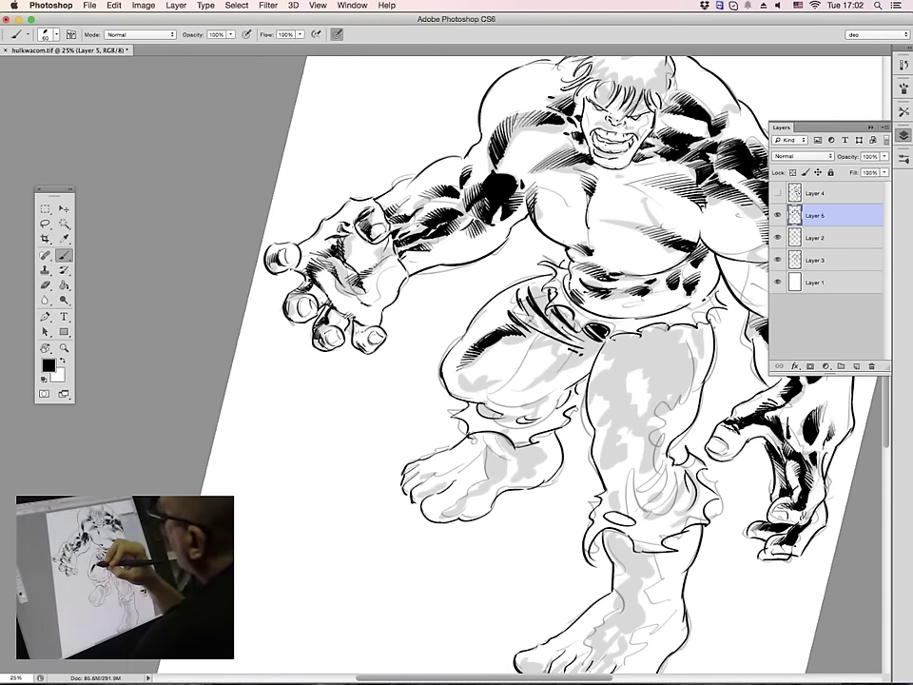
pyautogui.moveTo(398, 250); pyautogui.dragTo(413, 238)
pyautogui.moveTo(413, 256)
pyautogui.mouseDown()
pyautogui.moveTo(421, 248)
pyautogui.moveTo(412, 216)
pyautogui.mouseUp()
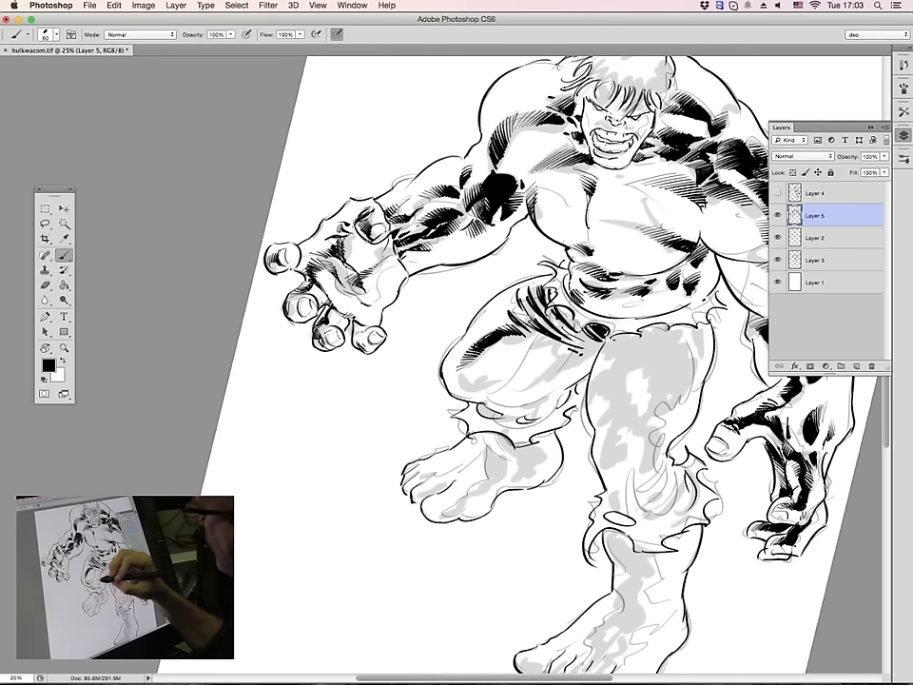
# Hatch the shadows beneath the knee and the dark band along the inner side of the left-hand thigh
pyautogui.moveTo(460, 371); pyautogui.dragTo(478, 397)
pyautogui.moveTo(477, 391)
pyautogui.mouseDown()
pyautogui.moveTo(482, 396)
pyautogui.moveTo(542, 338)
pyautogui.mouseUp()
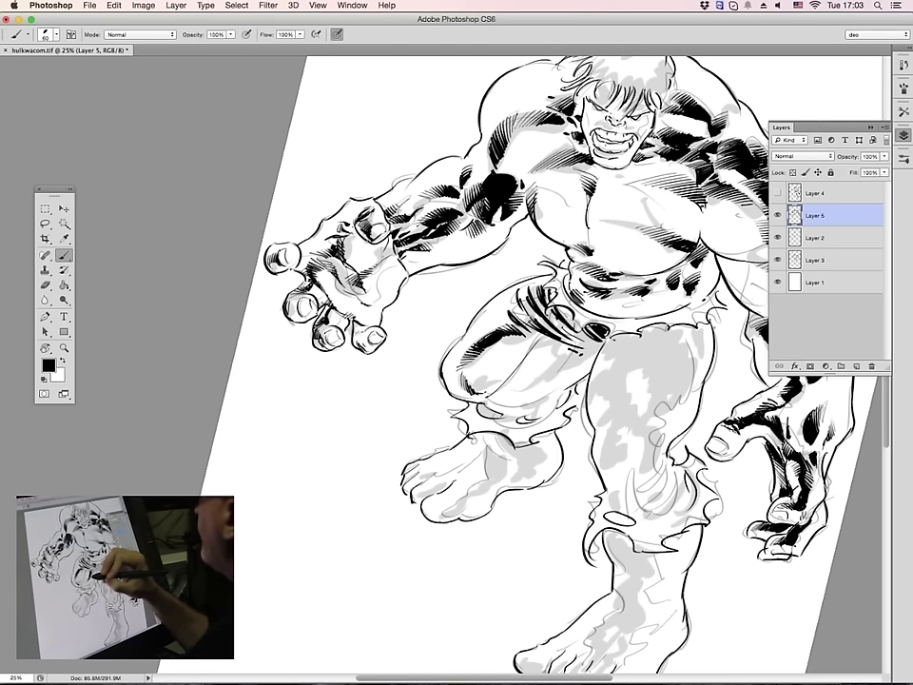
pyautogui.moveTo(521, 384); pyautogui.dragTo(536, 390)
pyautogui.moveTo(523, 383); pyautogui.dragTo(537, 385)
pyautogui.moveTo(531, 379); pyautogui.dragTo(547, 384)
pyautogui.moveTo(535, 377)
pyautogui.mouseDown()
pyautogui.moveTo(548, 384)
pyautogui.moveTo(560, 374)
pyautogui.mouseUp()
pyautogui.moveTo(409, 280); pyautogui.dragTo(428, 262)
pyautogui.moveTo(414, 279); pyautogui.dragTo(432, 261)
pyautogui.moveTo(420, 264); pyautogui.dragTo(431, 259)
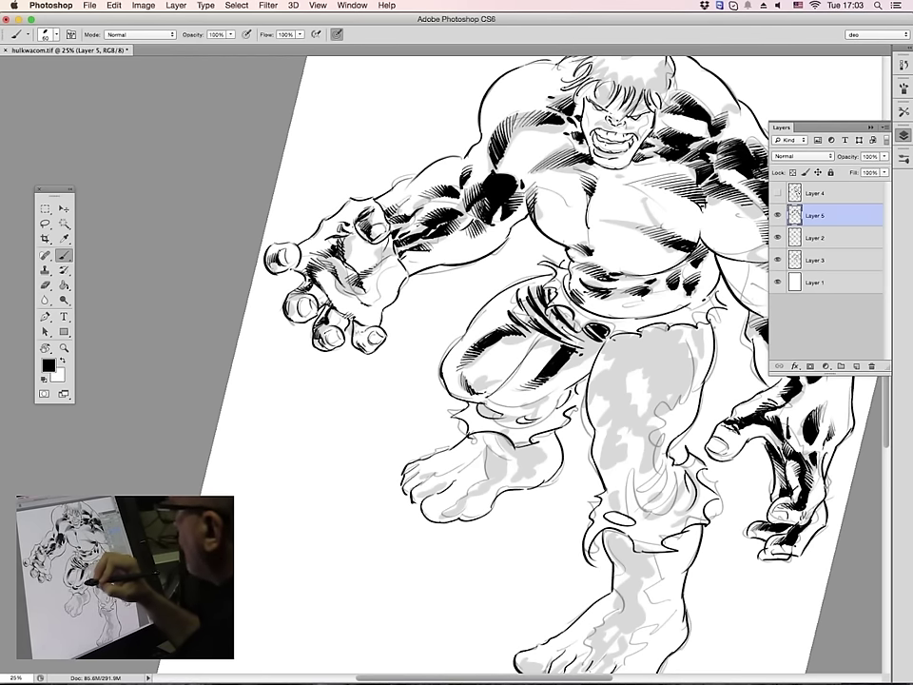
# Ink the crotch folds and the crease shadows above the torn hem of the left-hand trouser leg
pyautogui.moveTo(425, 262); pyautogui.dragTo(445, 247)
pyautogui.moveTo(426, 260); pyautogui.dragTo(447, 245)
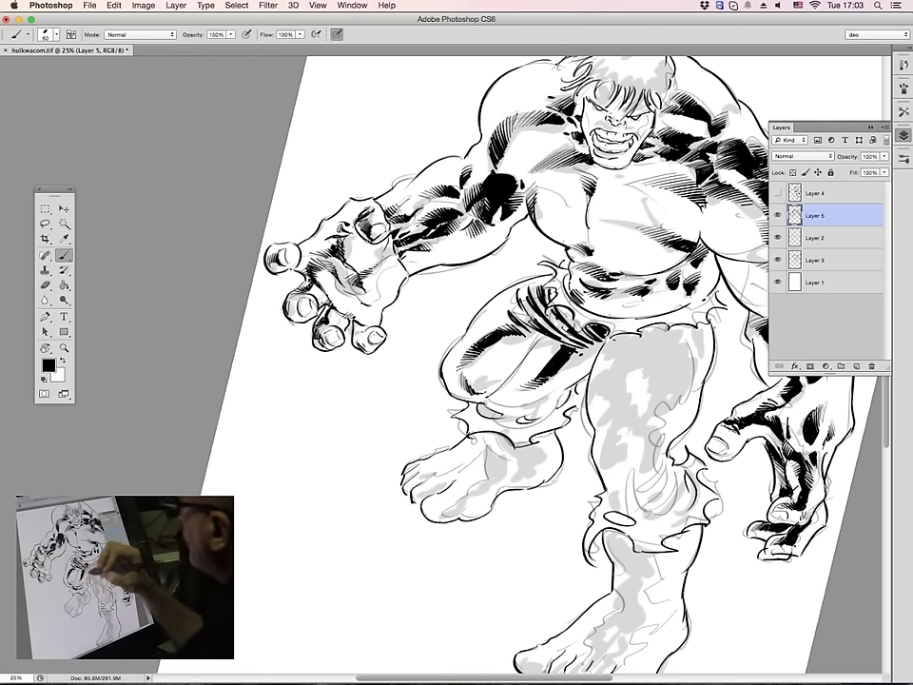
pyautogui.moveTo(357, 315); pyautogui.dragTo(371, 302)
pyautogui.moveTo(360, 314)
pyautogui.mouseDown()
pyautogui.moveTo(377, 300)
pyautogui.moveTo(404, 305)
pyautogui.mouseUp()
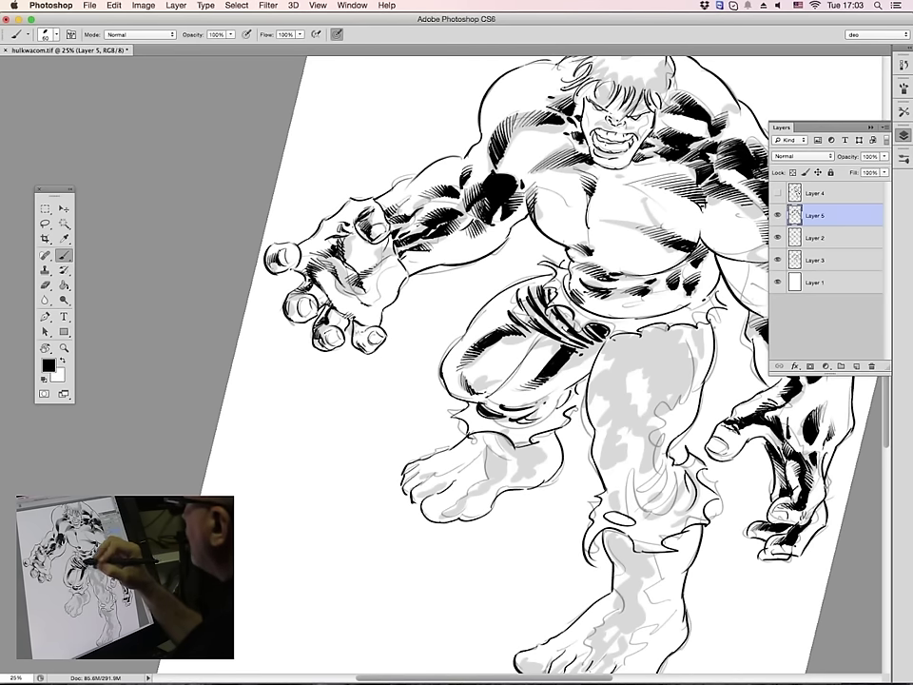
pyautogui.moveTo(359, 302)
pyautogui.mouseDown()
pyautogui.moveTo(393, 297)
pyautogui.moveTo(442, 246)
pyautogui.moveTo(430, 230)
pyautogui.mouseUp()
pyautogui.moveTo(421, 240); pyautogui.dragTo(430, 231)
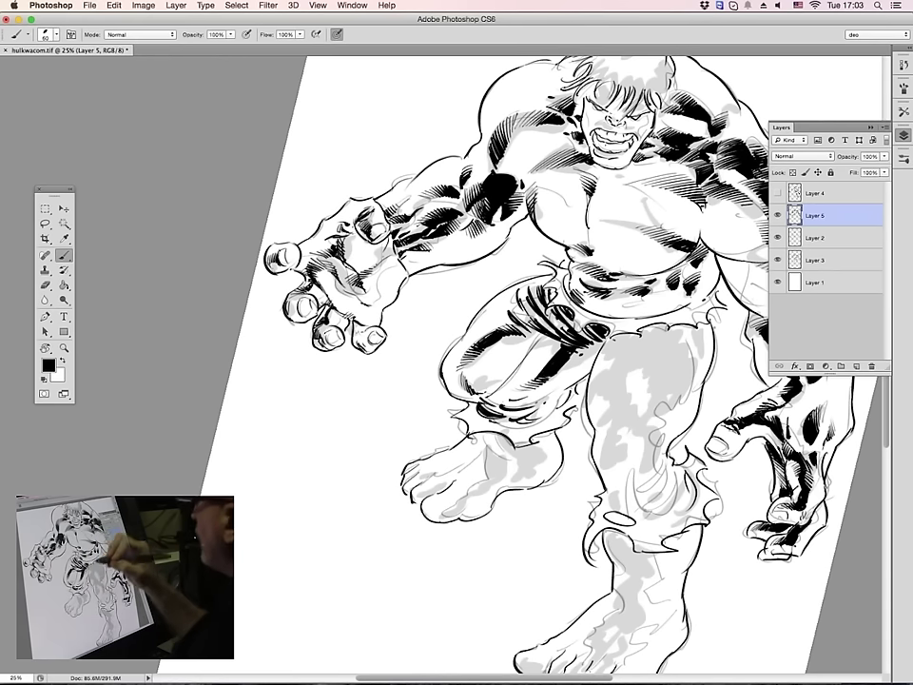
pyautogui.moveTo(524, 341); pyautogui.dragTo(561, 351)
pyautogui.moveTo(401, 265); pyautogui.dragTo(421, 255)
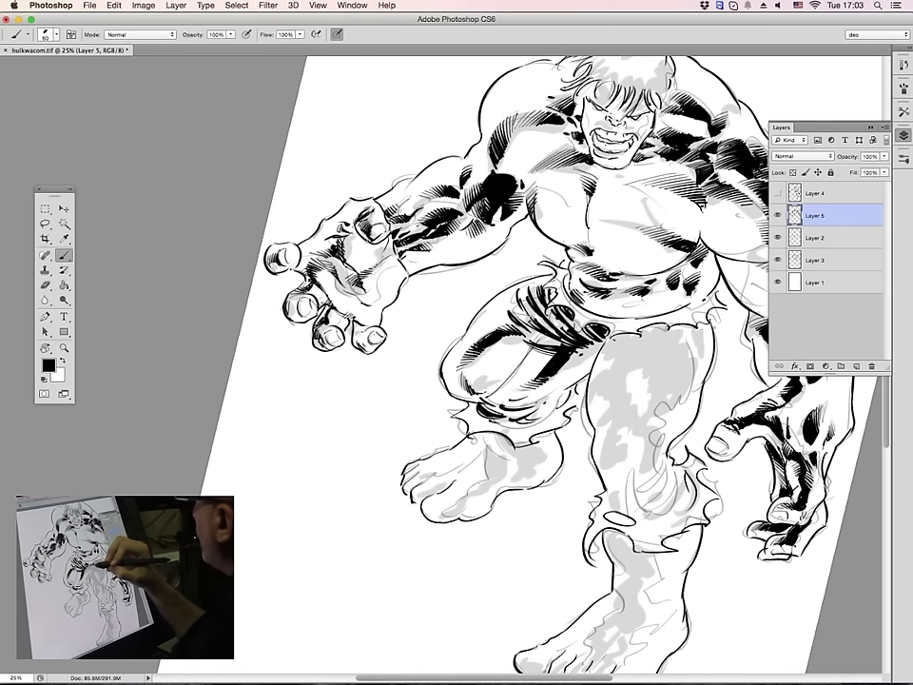
# Ink the fold strokes below the waistband across the top of the right-hand thigh
pyautogui.moveTo(609, 341); pyautogui.dragTo(658, 331)
pyautogui.moveTo(472, 257); pyautogui.dragTo(518, 244)
pyautogui.moveTo(456, 261); pyautogui.dragTo(488, 255)
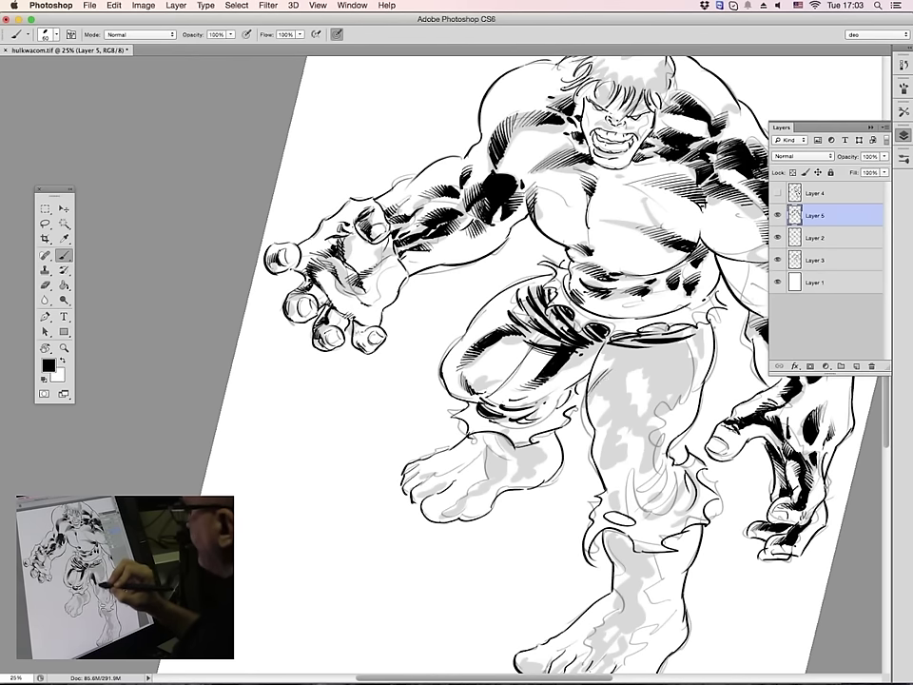
# Hatch a dark shadow band down the inner side of the right-hand thigh to just above the knee
pyautogui.moveTo(604, 372)
pyautogui.mouseDown()
pyautogui.moveTo(628, 403)
pyautogui.moveTo(608, 407)
pyautogui.mouseUp()
pyautogui.moveTo(625, 389); pyautogui.dragTo(609, 414)
pyautogui.moveTo(623, 397); pyautogui.dragTo(614, 425)
pyautogui.moveTo(620, 402); pyautogui.dragTo(614, 420)
pyautogui.moveTo(464, 296); pyautogui.dragTo(467, 316)
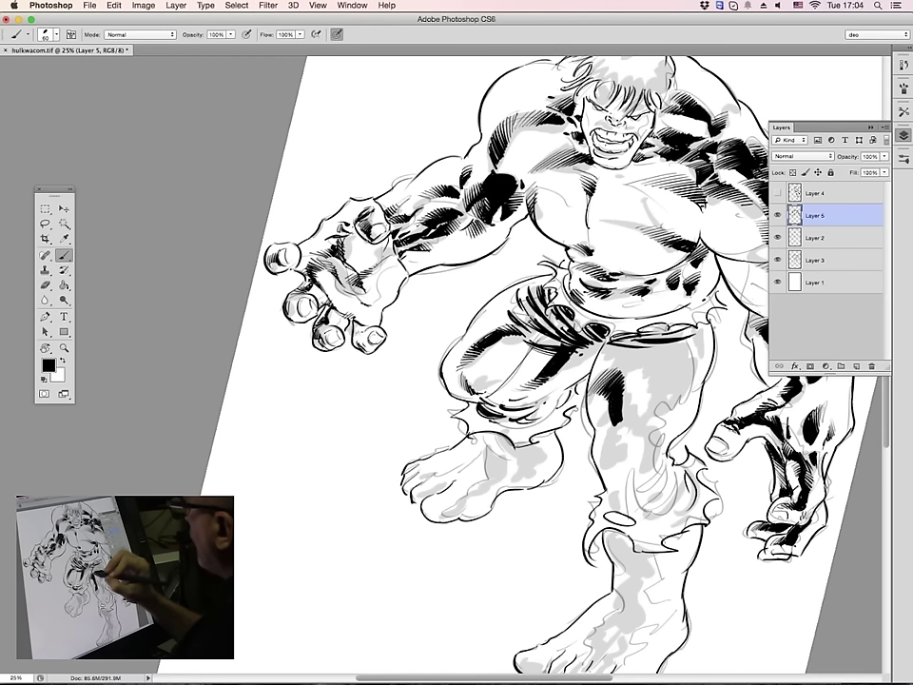
pyautogui.moveTo(613, 424); pyautogui.dragTo(599, 451)
pyautogui.moveTo(618, 423); pyautogui.dragTo(606, 449)
pyautogui.moveTo(468, 318); pyautogui.dragTo(460, 336)
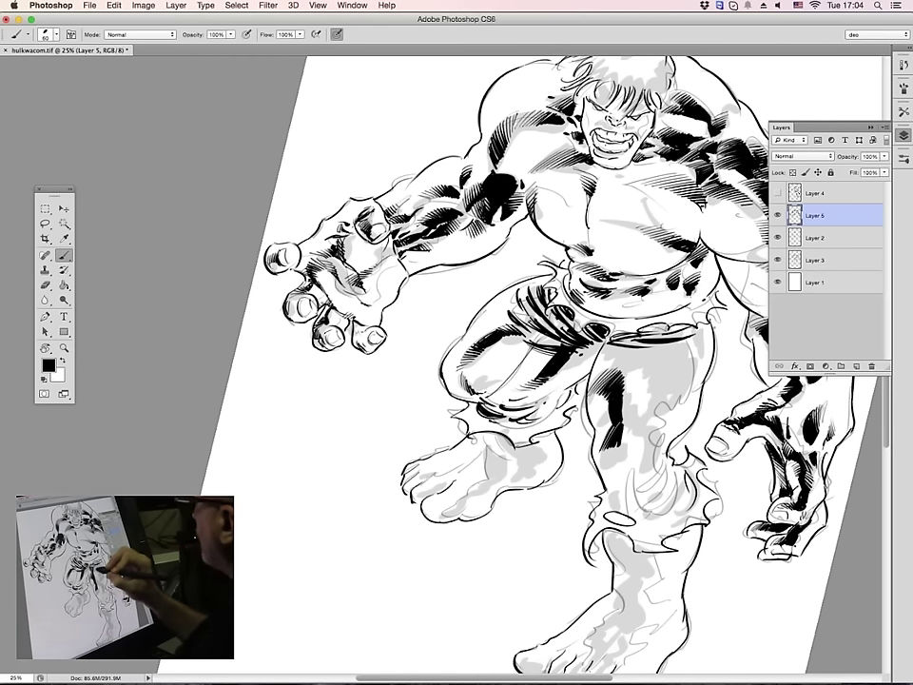
# Extend the right-hand thigh's inner shadow band up to the waistband and widen its lower part with hatching
pyautogui.moveTo(631, 353); pyautogui.dragTo(609, 375)
pyautogui.moveTo(636, 347); pyautogui.dragTo(612, 367)
pyautogui.moveTo(471, 260); pyautogui.dragTo(463, 268)
pyautogui.moveTo(468, 261); pyautogui.dragTo(455, 267)
pyautogui.moveTo(462, 260); pyautogui.dragTo(461, 281)
pyautogui.moveTo(477, 260); pyautogui.dragTo(459, 282)
pyautogui.moveTo(477, 264); pyautogui.dragTo(465, 285)
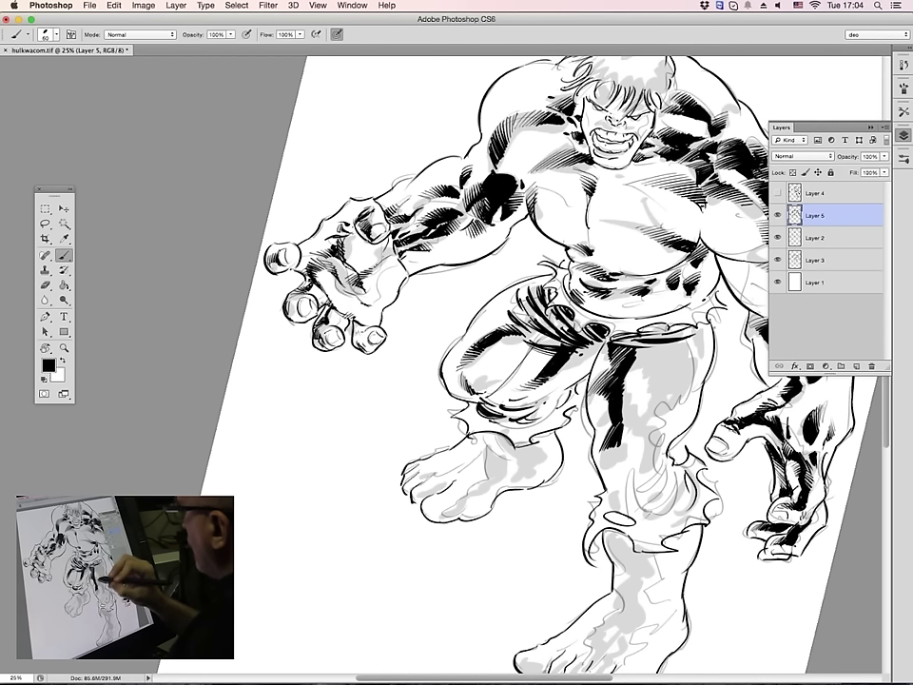
pyautogui.moveTo(477, 271); pyautogui.dragTo(468, 291)
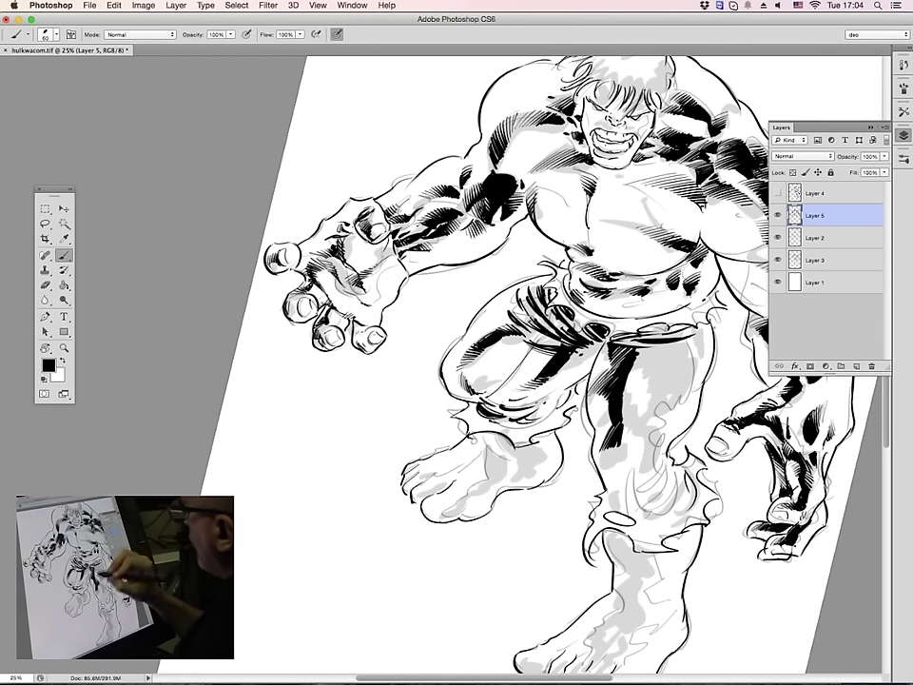
pyautogui.moveTo(473, 318); pyautogui.dragTo(465, 332)
pyautogui.moveTo(465, 334); pyautogui.dragTo(460, 340)
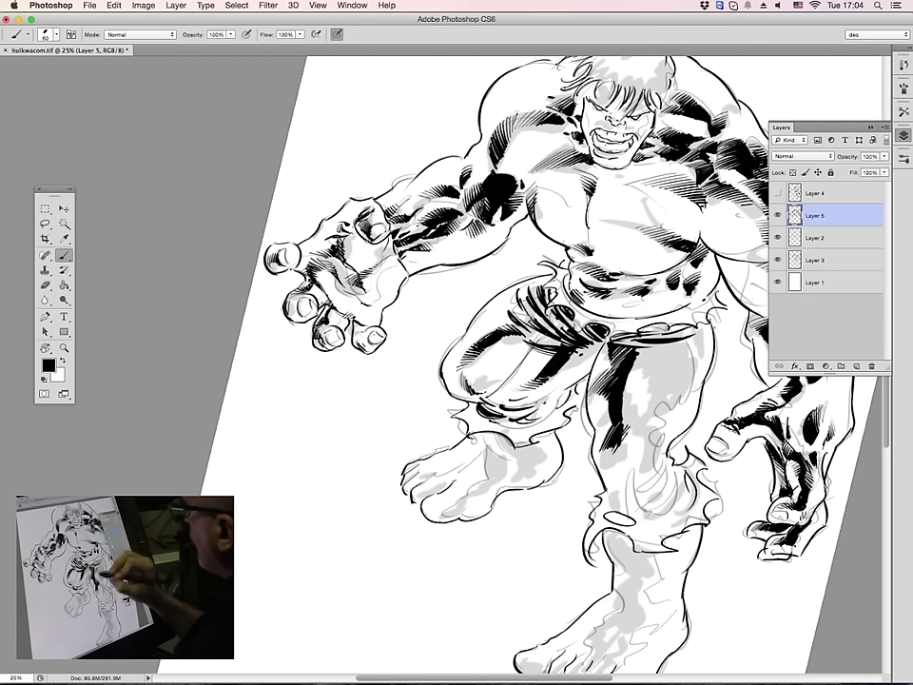
pyautogui.moveTo(473, 293); pyautogui.dragTo(470, 322)
pyautogui.moveTo(482, 312); pyautogui.dragTo(472, 323)
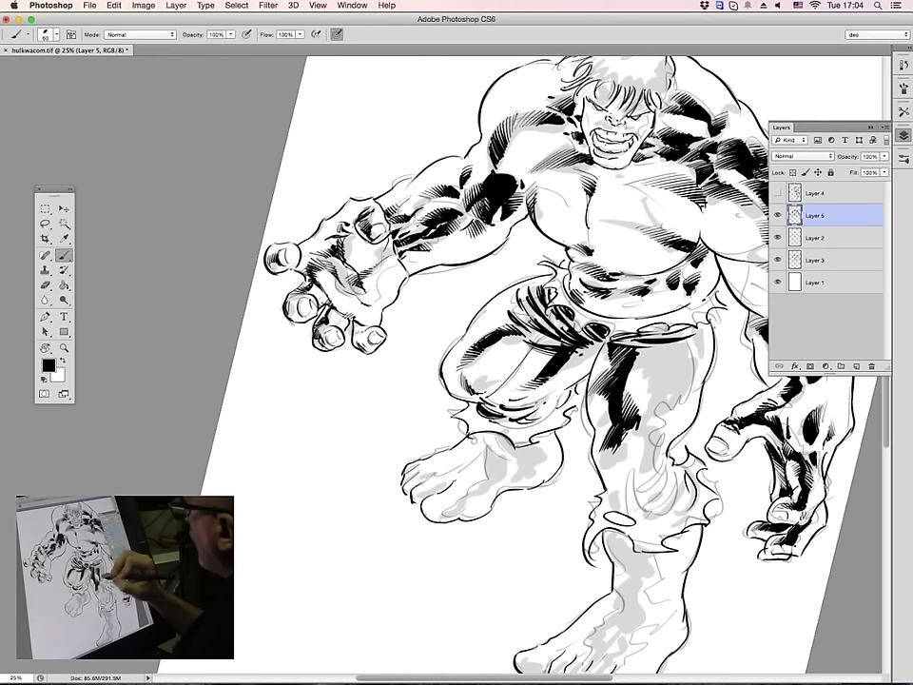
# Hatch the shadows across the upper front and the middle of the right-hand thigh
pyautogui.moveTo(628, 375); pyautogui.dragTo(648, 355)
pyautogui.moveTo(628, 379); pyautogui.dragTo(652, 354)
pyautogui.moveTo(491, 267)
pyautogui.mouseDown()
pyautogui.moveTo(475, 283)
pyautogui.moveTo(487, 271)
pyautogui.mouseUp()
pyautogui.moveTo(643, 384); pyautogui.dragTo(669, 362)
pyautogui.moveTo(648, 391); pyautogui.dragTo(669, 366)
pyautogui.moveTo(489, 293); pyautogui.dragTo(481, 312)
pyautogui.moveTo(505, 267); pyautogui.dragTo(491, 295)
pyautogui.moveTo(635, 364); pyautogui.dragTo(646, 347)
pyautogui.moveTo(634, 362); pyautogui.dragTo(659, 348)
pyautogui.moveTo(636, 354); pyautogui.dragTo(673, 347)
pyautogui.moveTo(646, 361); pyautogui.dragTo(673, 348)
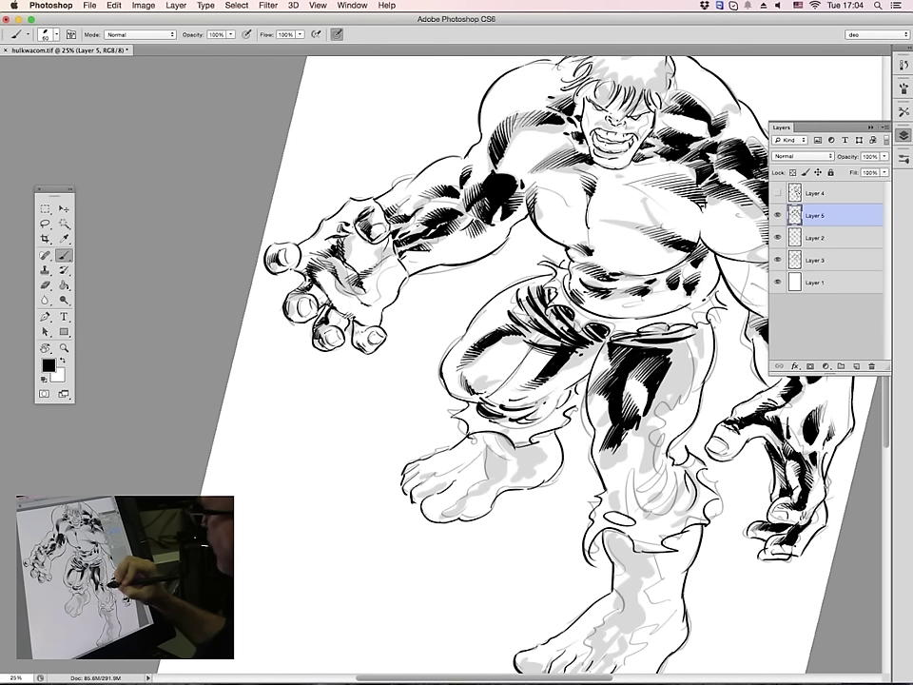
# Ink the shadows on the right-hand knee and the curved trouser folds just below it
pyautogui.moveTo(489, 325); pyautogui.dragTo(481, 340)
pyautogui.moveTo(492, 338)
pyautogui.mouseDown()
pyautogui.moveTo(481, 347)
pyautogui.moveTo(479, 329)
pyautogui.mouseUp()
pyautogui.moveTo(660, 422)
pyautogui.mouseDown()
pyautogui.moveTo(648, 430)
pyautogui.moveTo(658, 446)
pyautogui.moveTo(631, 475)
pyautogui.mouseUp()
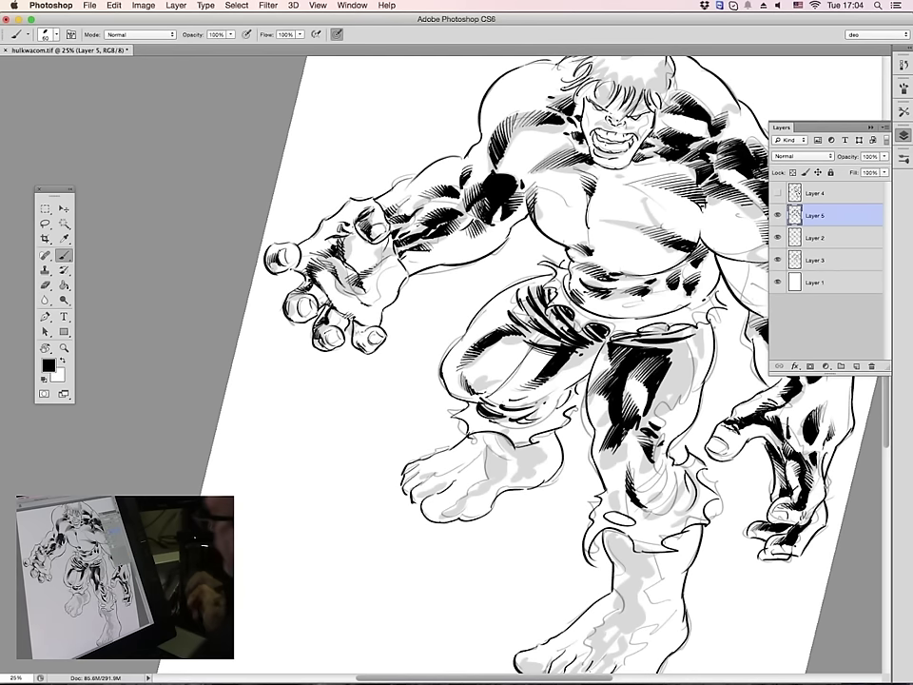
pyautogui.moveTo(640, 474)
pyautogui.mouseDown()
pyautogui.moveTo(663, 481)
pyautogui.moveTo(669, 471)
pyautogui.mouseUp()
pyautogui.moveTo(486, 340); pyautogui.dragTo(476, 357)
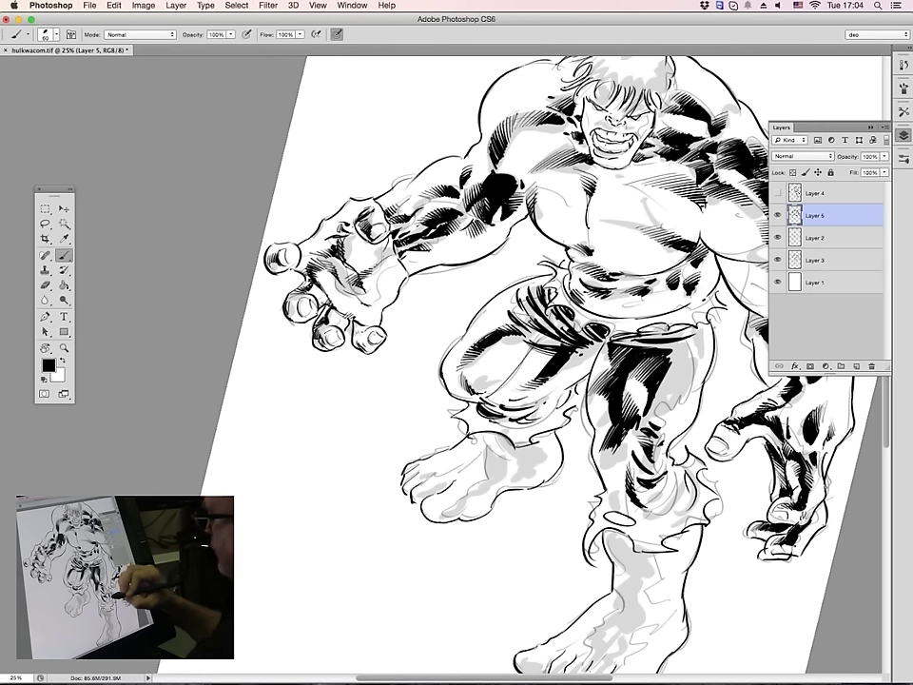
pyautogui.moveTo(648, 488); pyautogui.dragTo(665, 490)
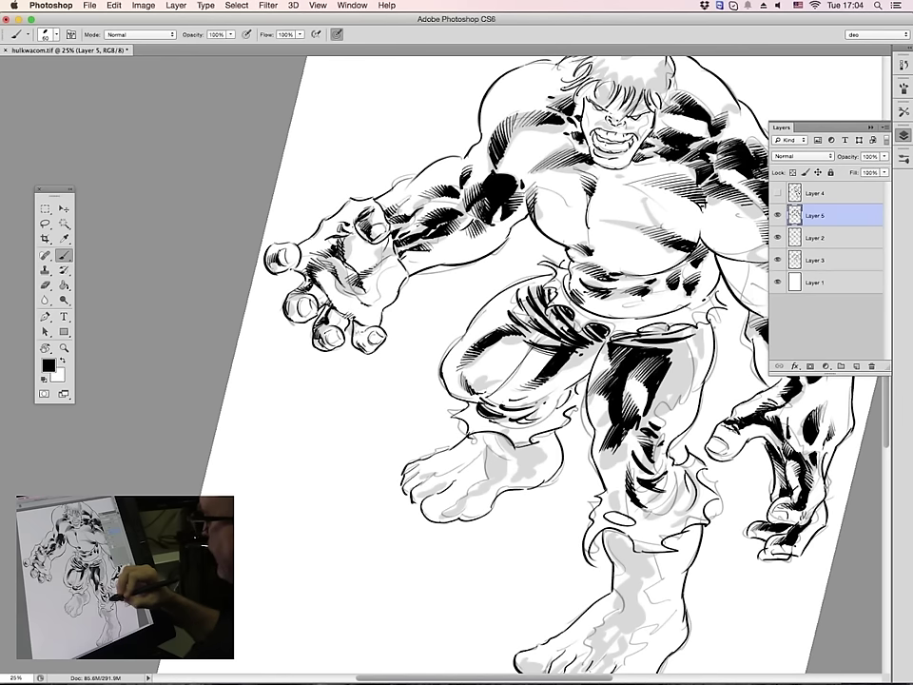
pyautogui.moveTo(504, 366); pyautogui.dragTo(511, 353)
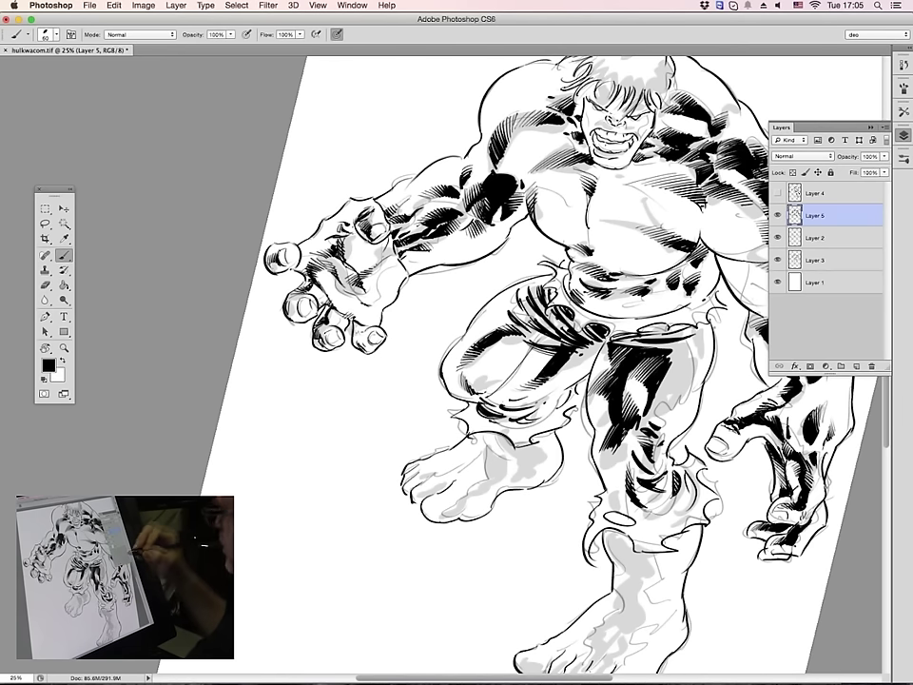
# Ink the lower trouser folds above the torn hem of the right-hand leg and hatch its inner edge
pyautogui.moveTo(483, 384)
pyautogui.mouseDown()
pyautogui.moveTo(496, 370)
pyautogui.moveTo(519, 376)
pyautogui.mouseUp()
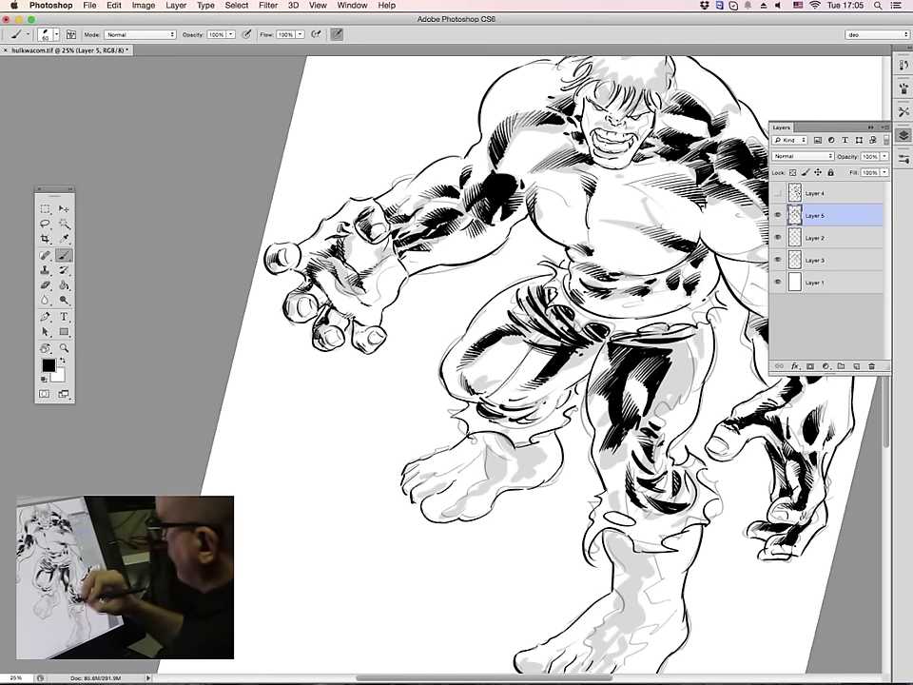
pyautogui.moveTo(488, 345)
pyautogui.mouseDown()
pyautogui.moveTo(493, 334)
pyautogui.moveTo(499, 351)
pyautogui.mouseUp()
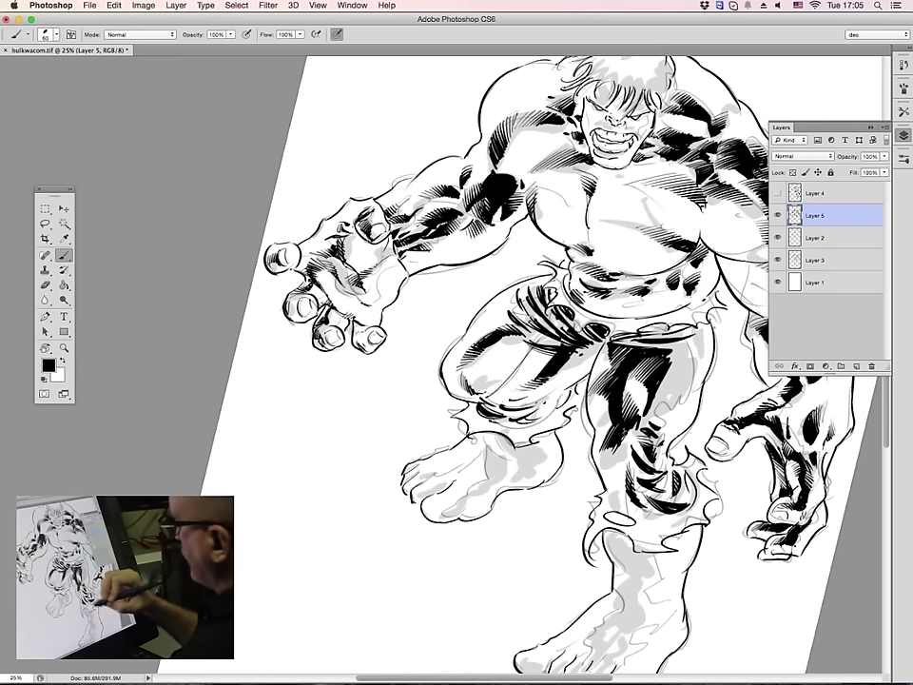
pyautogui.moveTo(455, 381)
pyautogui.mouseDown()
pyautogui.moveTo(463, 358)
pyautogui.moveTo(470, 379)
pyautogui.moveTo(459, 349)
pyautogui.moveTo(473, 380)
pyautogui.moveTo(488, 381)
pyautogui.moveTo(483, 345)
pyautogui.mouseUp()
pyautogui.moveTo(471, 377); pyautogui.dragTo(485, 344)
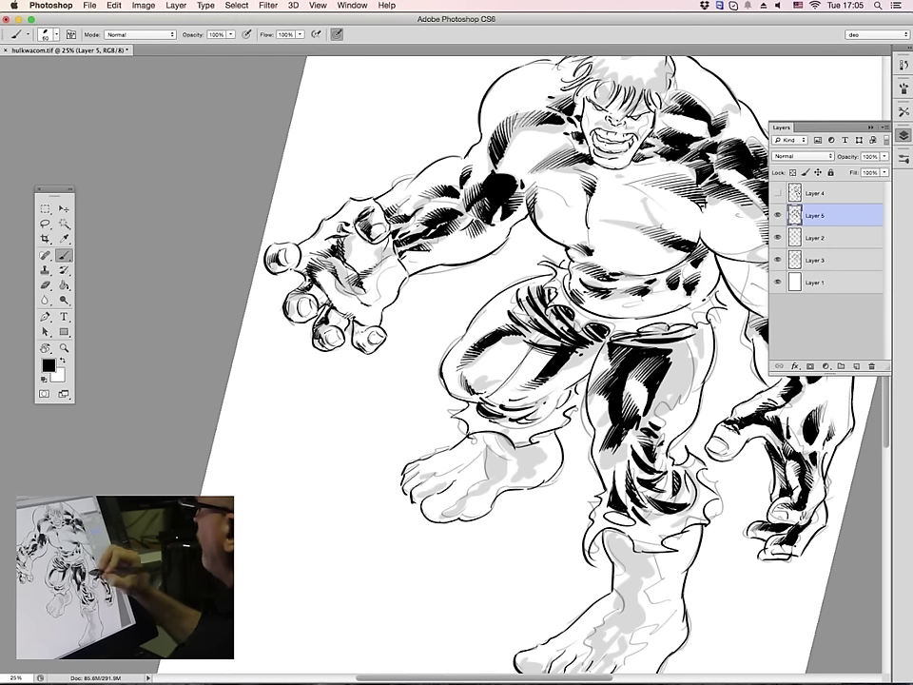
# Hatch the shadow on the outer side of the right-hand thigh and fill the shading gap beside the knee
pyautogui.moveTo(487, 312)
pyautogui.mouseDown()
pyautogui.moveTo(504, 302)
pyautogui.moveTo(518, 255)
pyautogui.moveTo(520, 282)
pyautogui.moveTo(504, 278)
pyautogui.moveTo(513, 282)
pyautogui.moveTo(512, 259)
pyautogui.mouseUp()
pyautogui.moveTo(507, 267); pyautogui.dragTo(512, 255)
pyautogui.moveTo(506, 271); pyautogui.dragTo(513, 267)
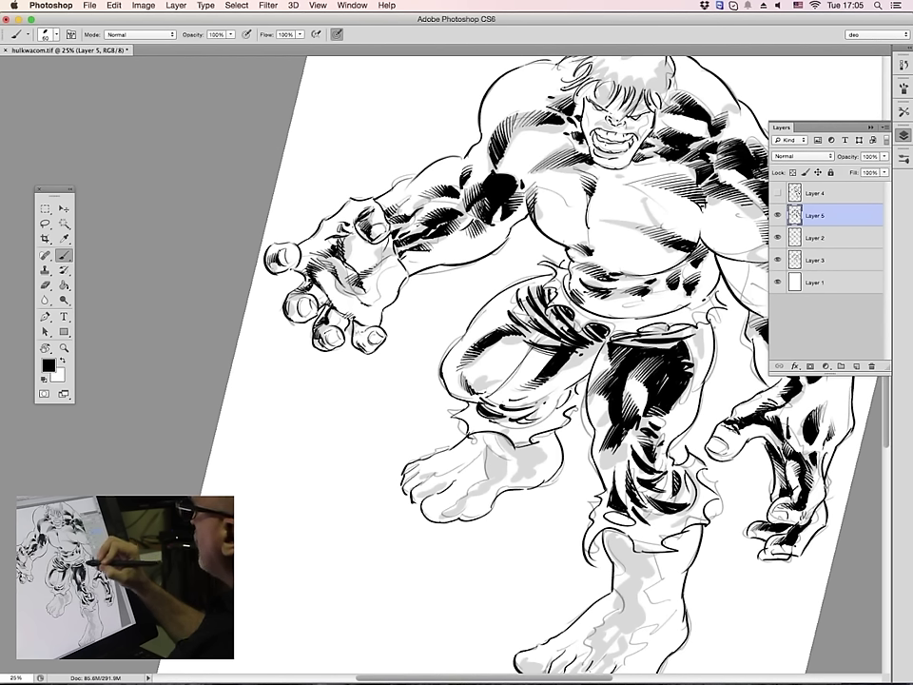
pyautogui.moveTo(628, 438); pyautogui.dragTo(617, 452)
pyautogui.moveTo(630, 434); pyautogui.dragTo(625, 453)
pyautogui.moveTo(630, 446)
pyautogui.mouseDown()
pyautogui.moveTo(625, 458)
pyautogui.moveTo(621, 445)
pyautogui.mouseUp()
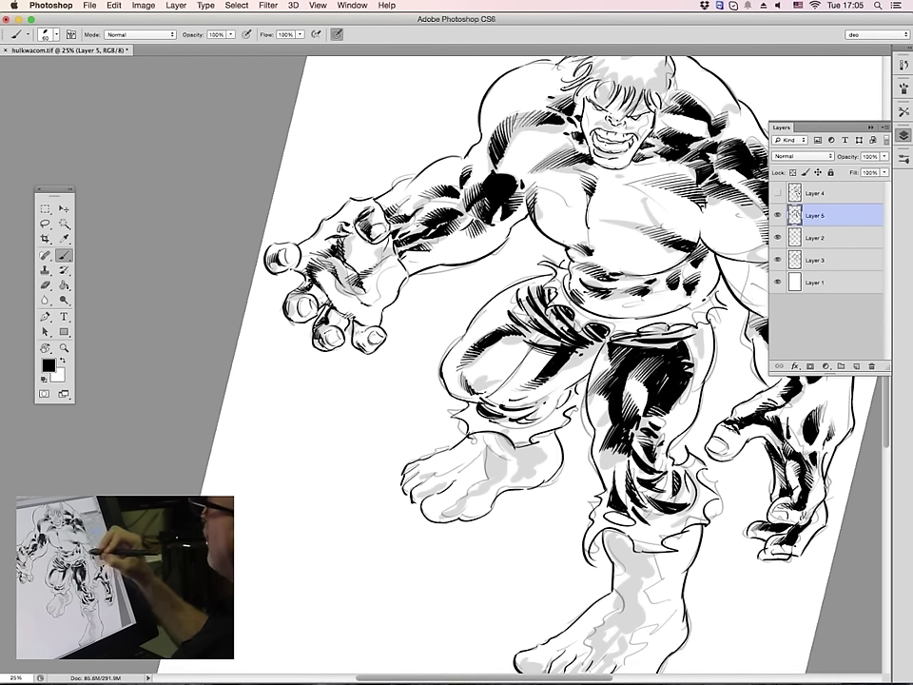
# Hatch the shadows at the outer hip below the waistband and on the lower abdomen
pyautogui.moveTo(517, 254)
pyautogui.mouseDown()
pyautogui.moveTo(528, 248)
pyautogui.moveTo(529, 257)
pyautogui.mouseUp()
pyautogui.moveTo(519, 270)
pyautogui.mouseDown()
pyautogui.moveTo(529, 255)
pyautogui.moveTo(498, 241)
pyautogui.moveTo(516, 232)
pyautogui.mouseUp()
pyautogui.moveTo(503, 240)
pyautogui.mouseDown()
pyautogui.moveTo(519, 232)
pyautogui.moveTo(477, 228)
pyautogui.mouseUp()
pyautogui.moveTo(468, 231); pyautogui.dragTo(481, 225)
pyautogui.moveTo(470, 229)
pyautogui.mouseDown()
pyautogui.moveTo(480, 220)
pyautogui.moveTo(511, 233)
pyautogui.mouseUp()
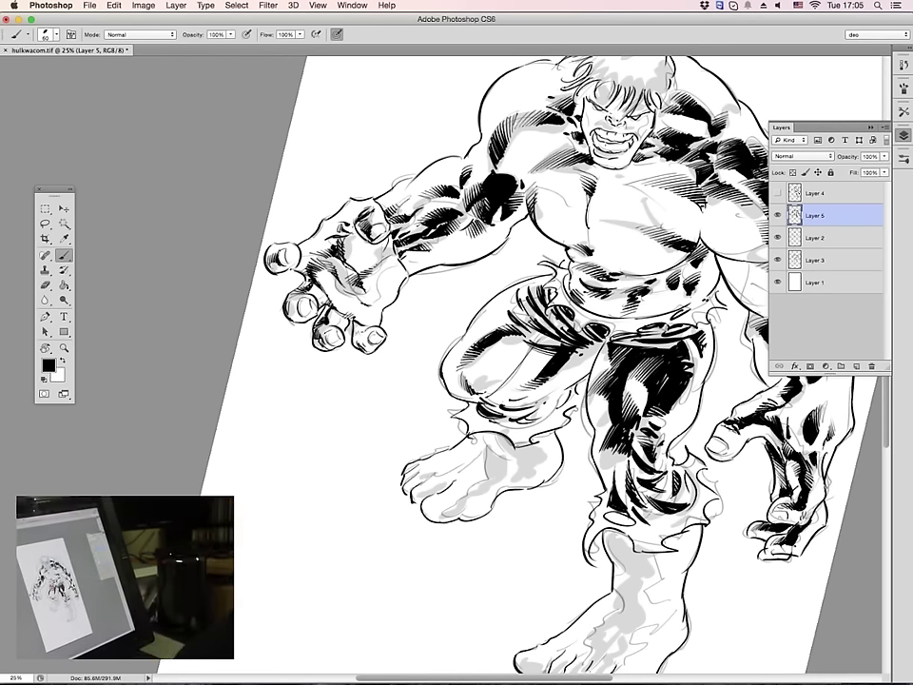
# Straighten the rotated canvas and compare the whole figure with the Layer 3 shading hidden and shown
pyautogui.press('z')
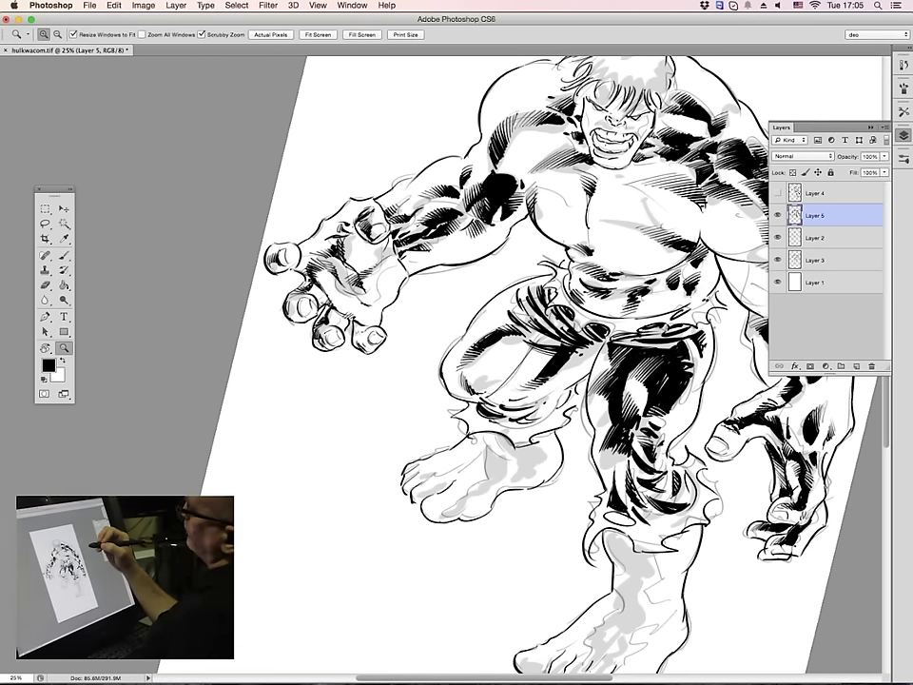
pyautogui.press('super+minus')
pyautogui.press('super+minus')
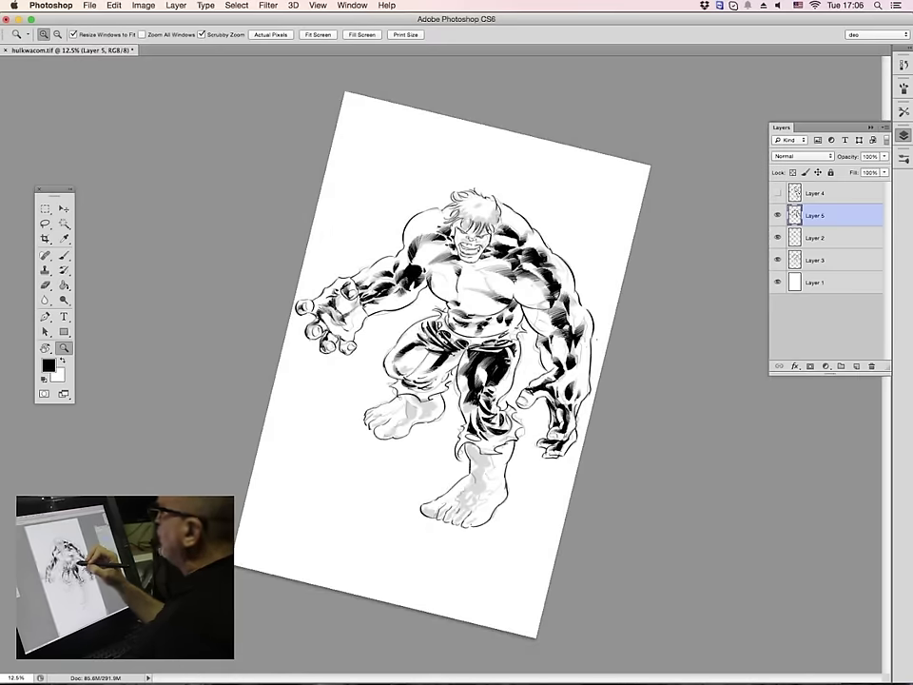
pyautogui.press('r')
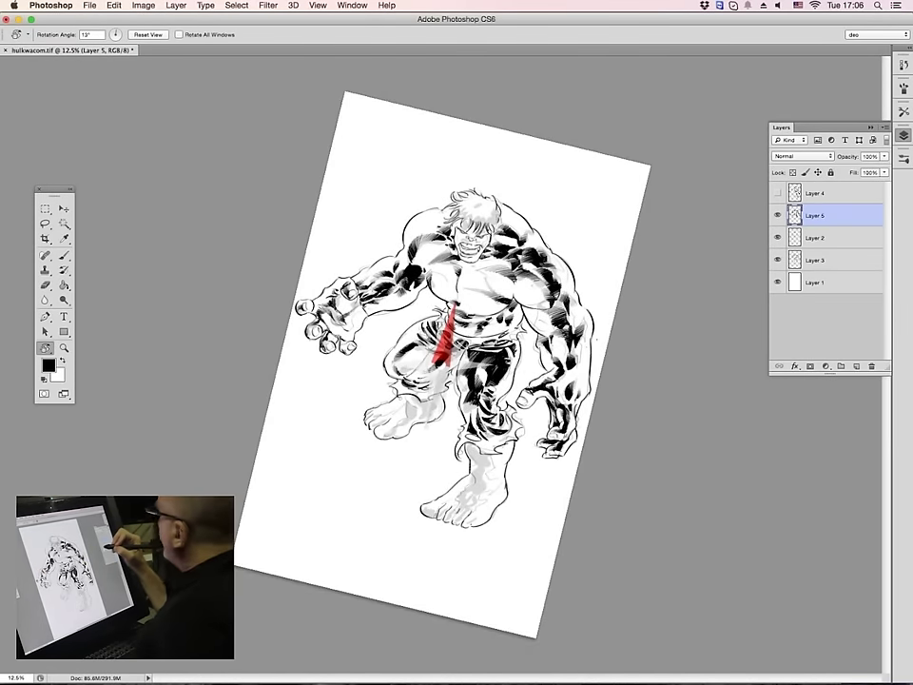
pyautogui.press('Escape')
pyautogui.press('z')
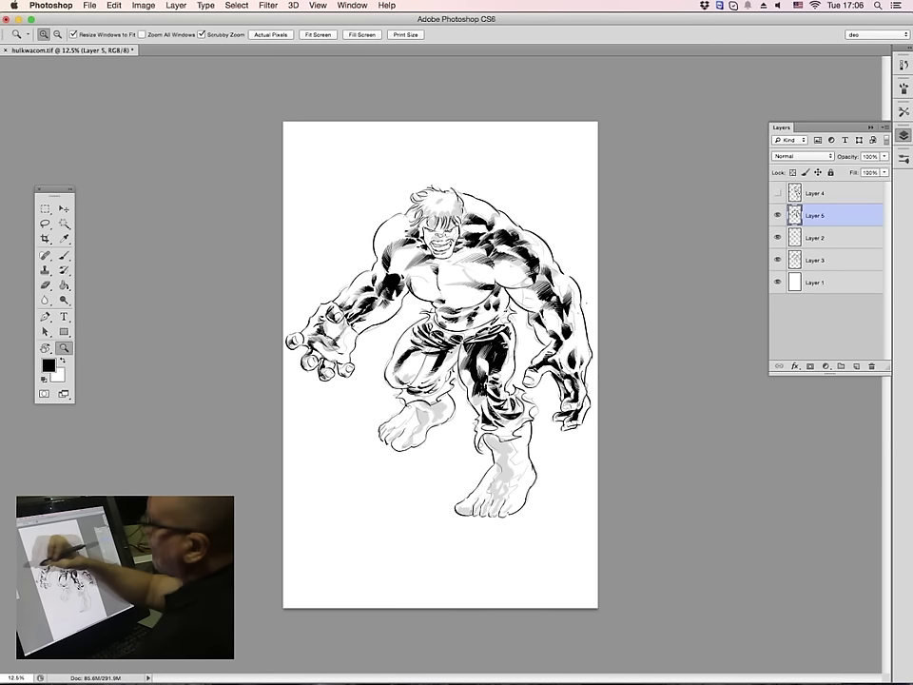
pyautogui.press('super+plus')
pyautogui.scroll(1, 440, 365)
pyautogui.press('b')
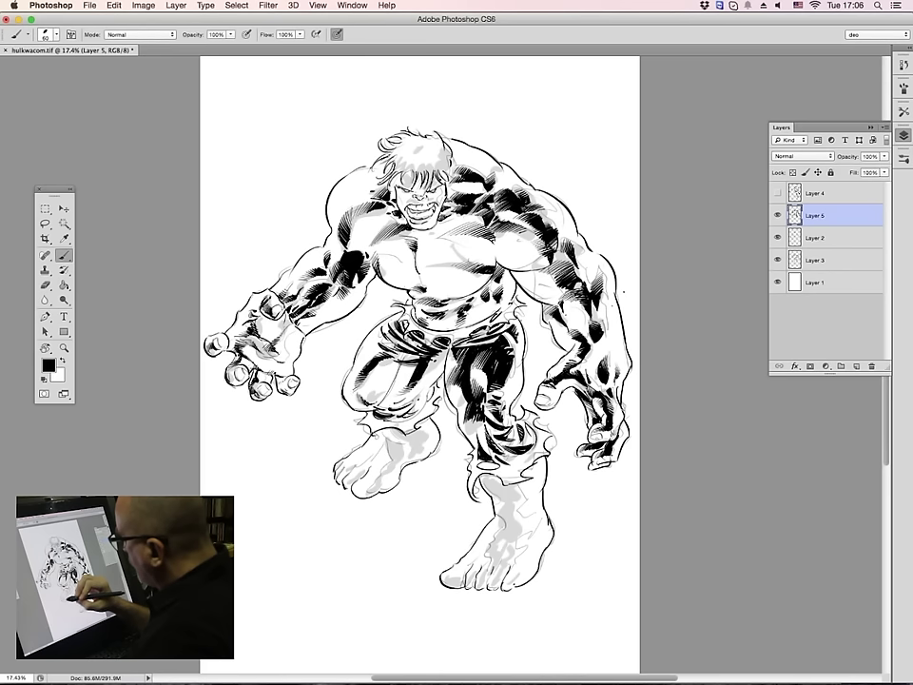
pyautogui.click(778, 259)
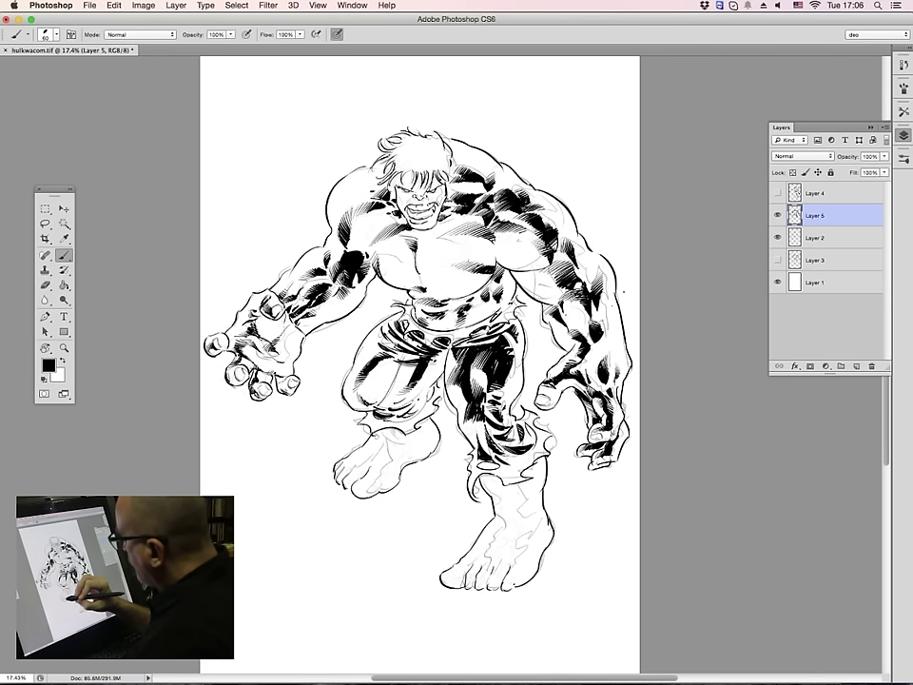
pyautogui.click(778, 259)
pyautogui.click(777, 259)
pyautogui.click(778, 260)
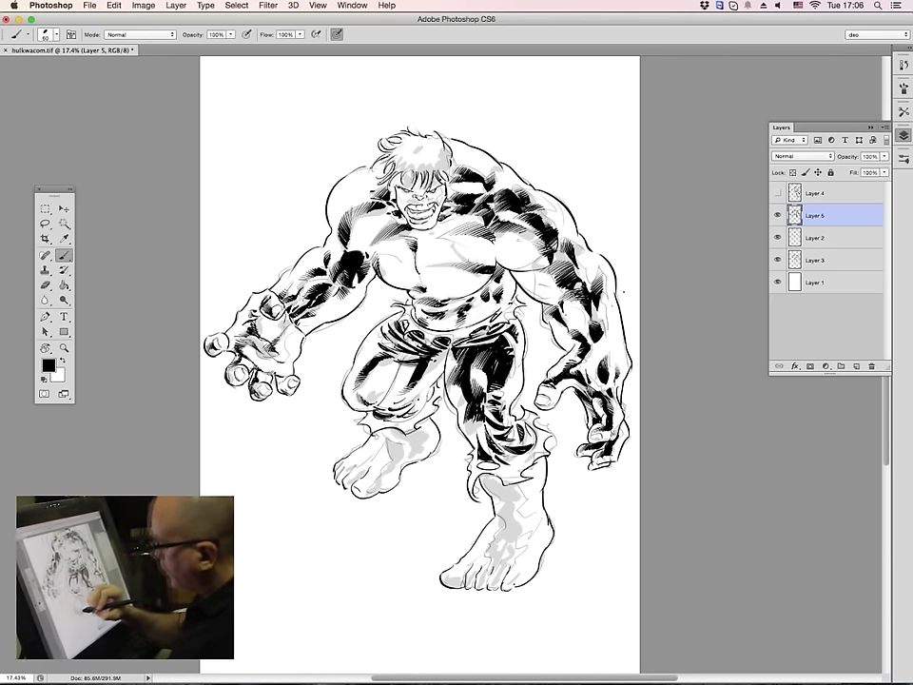
# Hatch the small shadows on and between the toes of the left-hand foot
pyautogui.press('z')
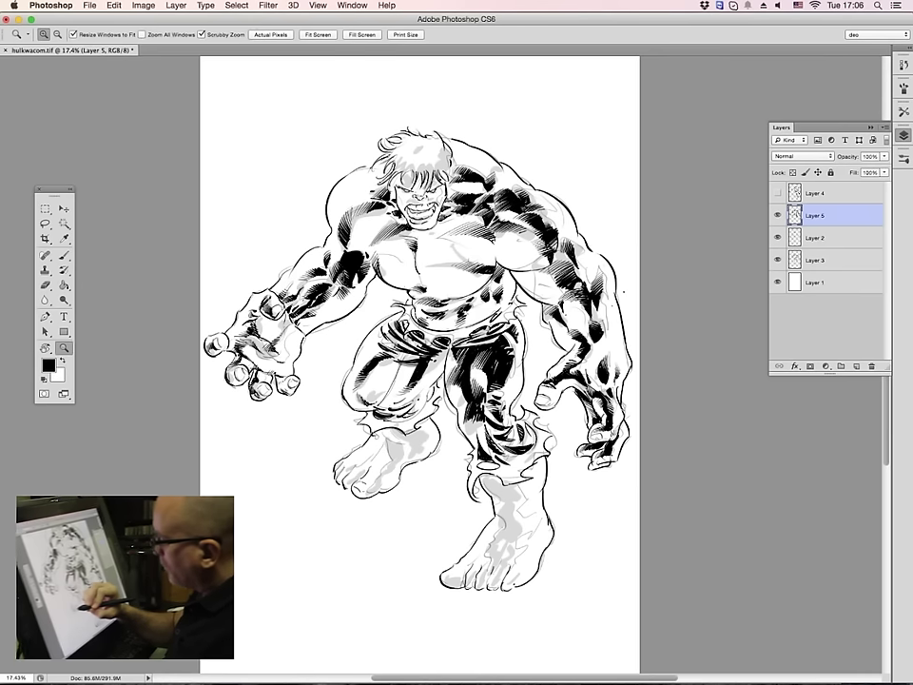
pyautogui.moveTo(435, 438); pyautogui.dragTo(494, 438)
pyautogui.press('b')
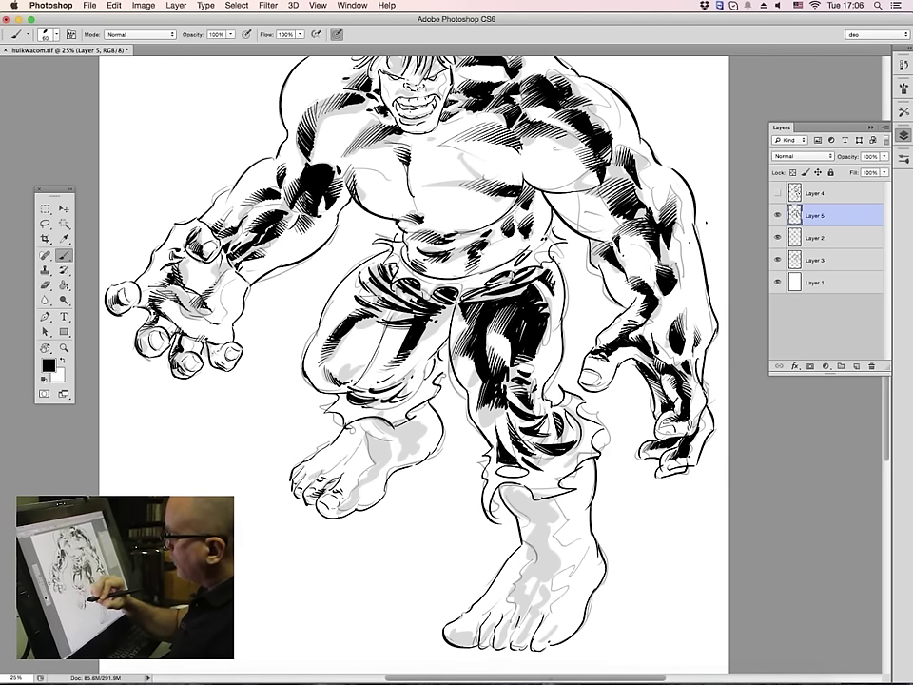
pyautogui.moveTo(355, 500)
pyautogui.mouseDown()
pyautogui.moveTo(346, 509)
pyautogui.moveTo(354, 501)
pyautogui.mouseUp()
pyautogui.moveTo(359, 488); pyautogui.dragTo(355, 501)
pyautogui.moveTo(269, 365); pyautogui.dragTo(284, 353)
# Hatch the shadow band running from behind the big toe up the instep of the left-hand foot
pyautogui.moveTo(377, 469); pyautogui.dragTo(368, 476)
pyautogui.moveTo(378, 467); pyautogui.dragTo(367, 474)
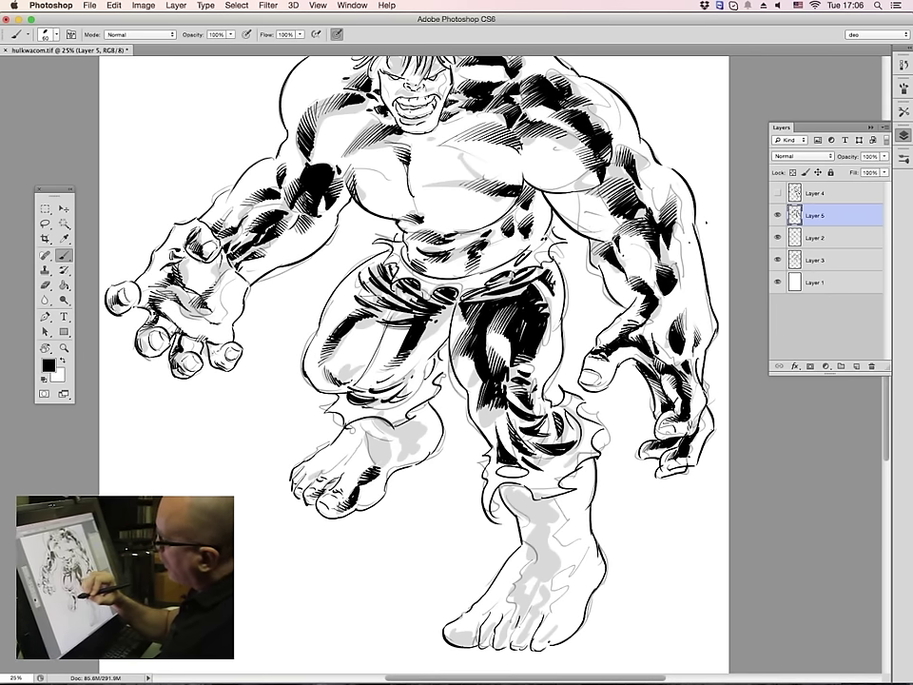
pyautogui.moveTo(363, 425); pyautogui.dragTo(384, 449)
pyautogui.moveTo(275, 330); pyautogui.dragTo(289, 351)
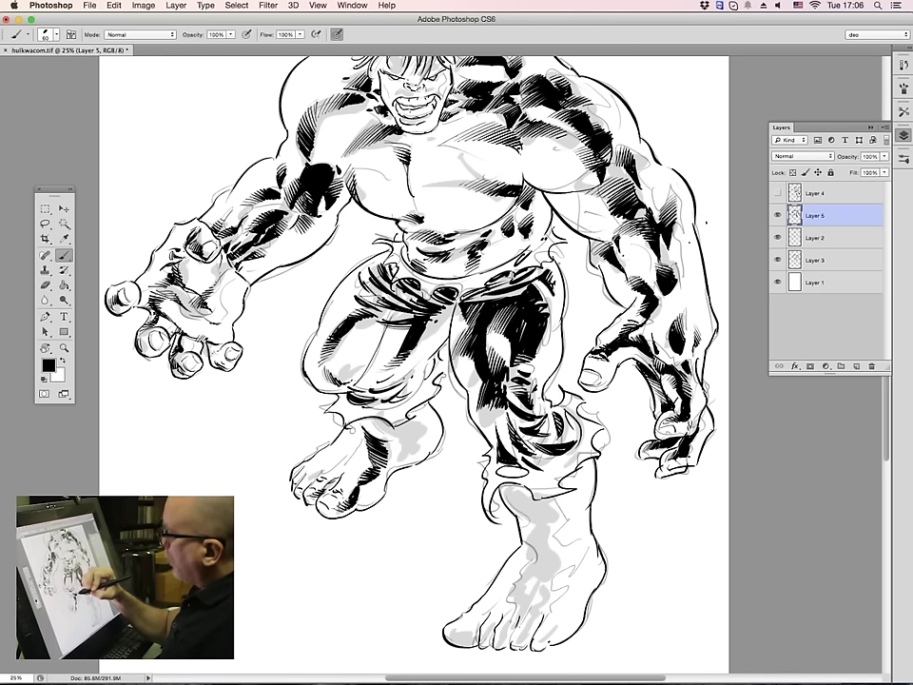
# Hatch the shadows around the ankle of the left-hand foot, just below the torn trouser cuff
pyautogui.moveTo(380, 443); pyautogui.dragTo(391, 446)
pyautogui.moveTo(380, 439); pyautogui.dragTo(390, 444)
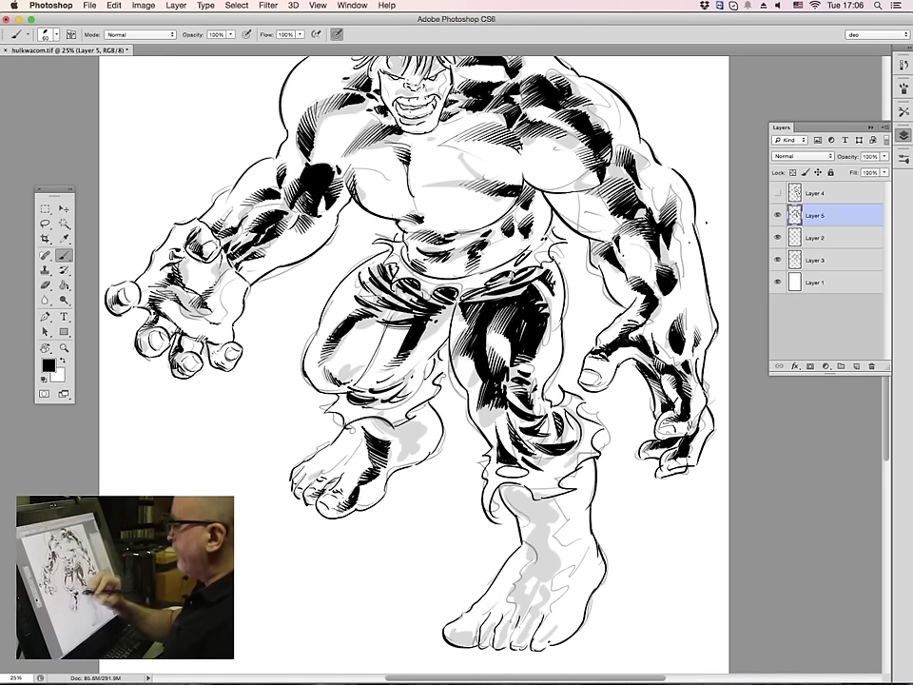
pyautogui.moveTo(277, 316)
pyautogui.mouseDown()
pyautogui.moveTo(293, 329)
pyautogui.moveTo(313, 321)
pyautogui.mouseUp()
pyautogui.moveTo(299, 315)
pyautogui.mouseDown()
pyautogui.moveTo(315, 324)
pyautogui.moveTo(304, 342)
pyautogui.mouseUp()
pyautogui.moveTo(395, 449); pyautogui.dragTo(407, 458)
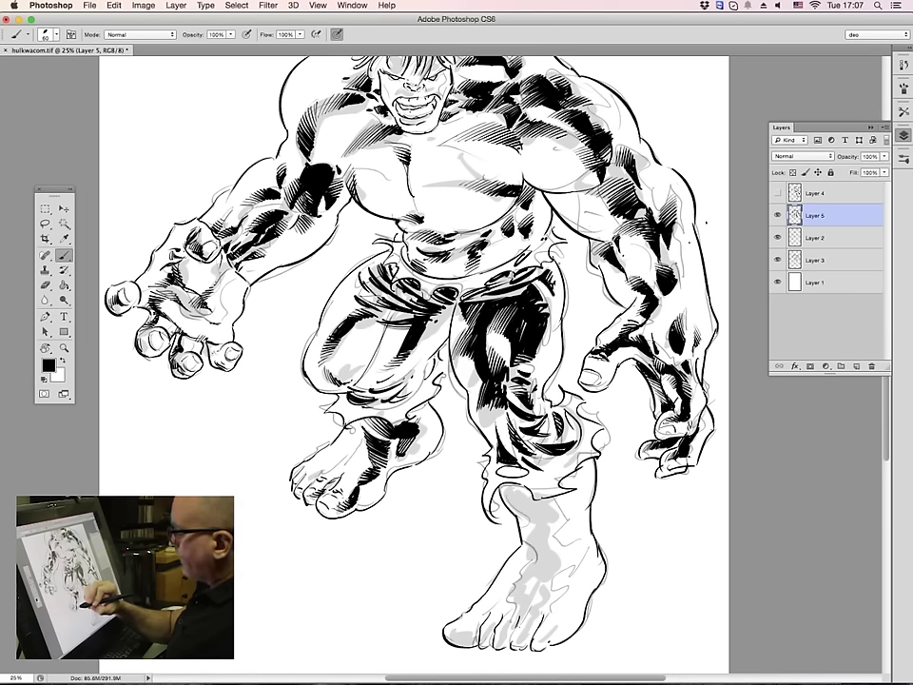
pyautogui.moveTo(313, 317); pyautogui.dragTo(317, 324)
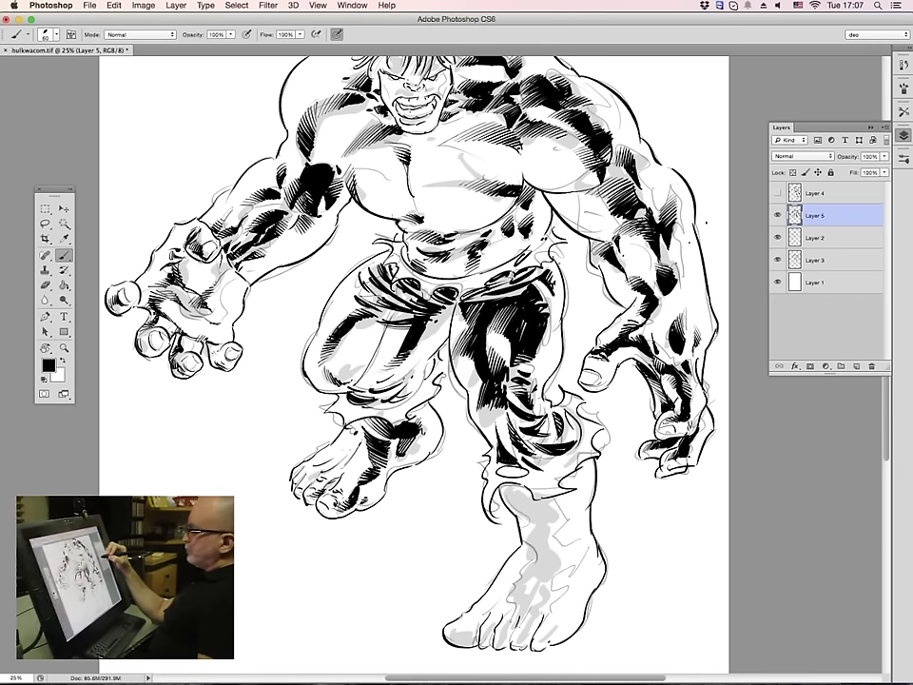
# Compare the inks with the sketch and shading layers hidden and shown, leaving Layer 2 hidden and Layer 3 visible
pyautogui.click(777, 216)
pyautogui.click(778, 216)
pyautogui.click(778, 260)
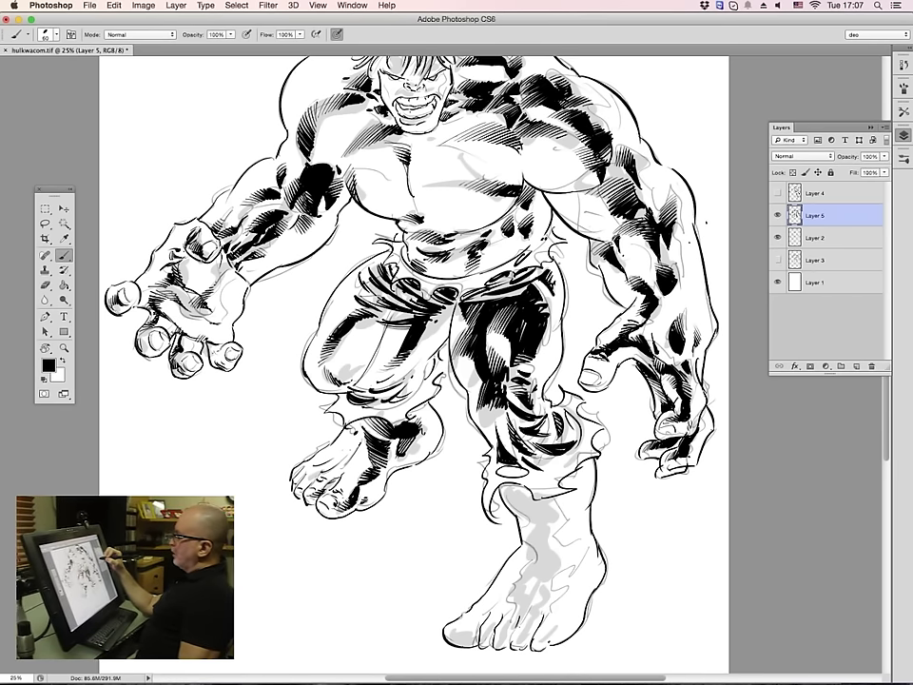
pyautogui.click(778, 260)
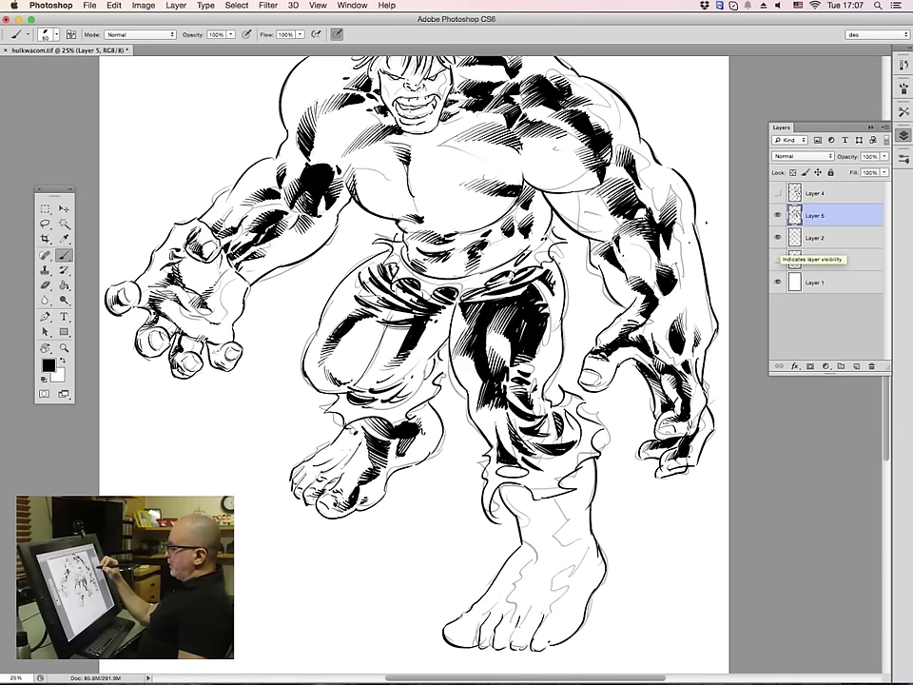
pyautogui.click(778, 237)
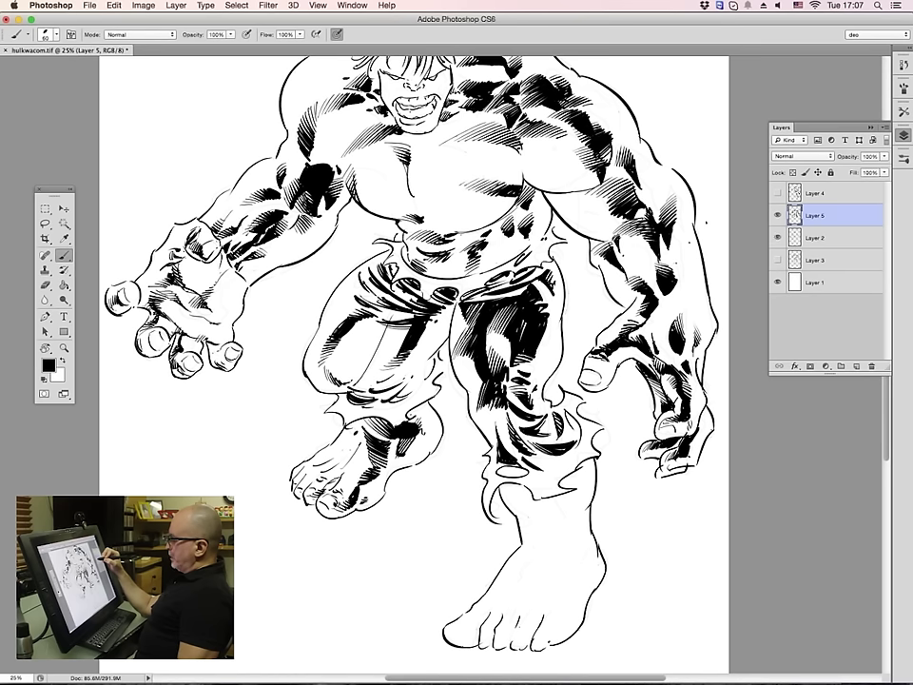
pyautogui.click(777, 238)
pyautogui.click(778, 238)
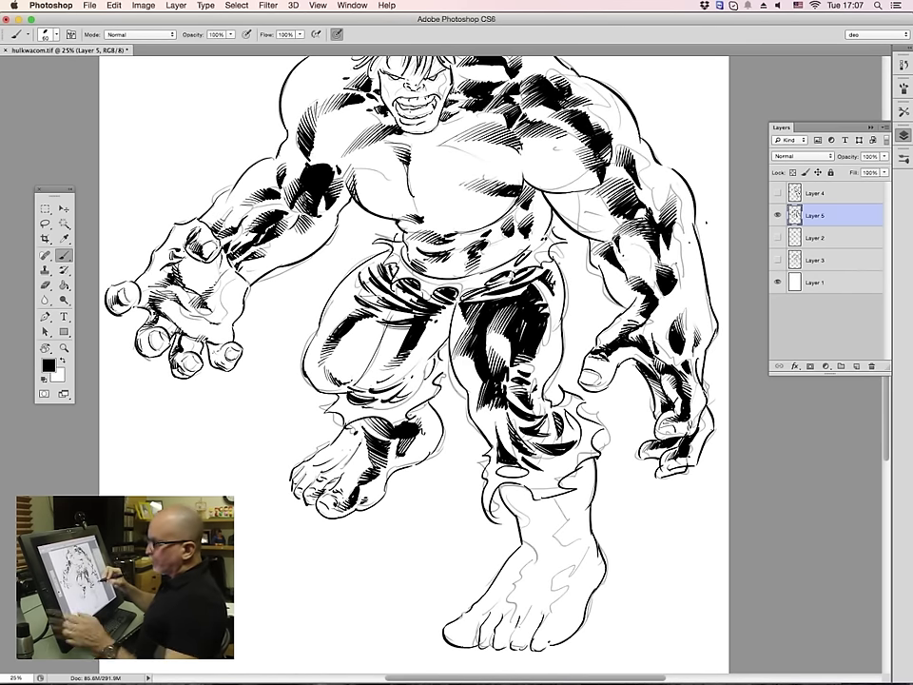
pyautogui.click(778, 238)
pyautogui.click(778, 238)
pyautogui.click(778, 238)
pyautogui.click(778, 237)
pyautogui.click(778, 238)
pyautogui.click(778, 238)
pyautogui.click(778, 238)
pyautogui.click(778, 238)
pyautogui.click(778, 237)
pyautogui.click(778, 260)
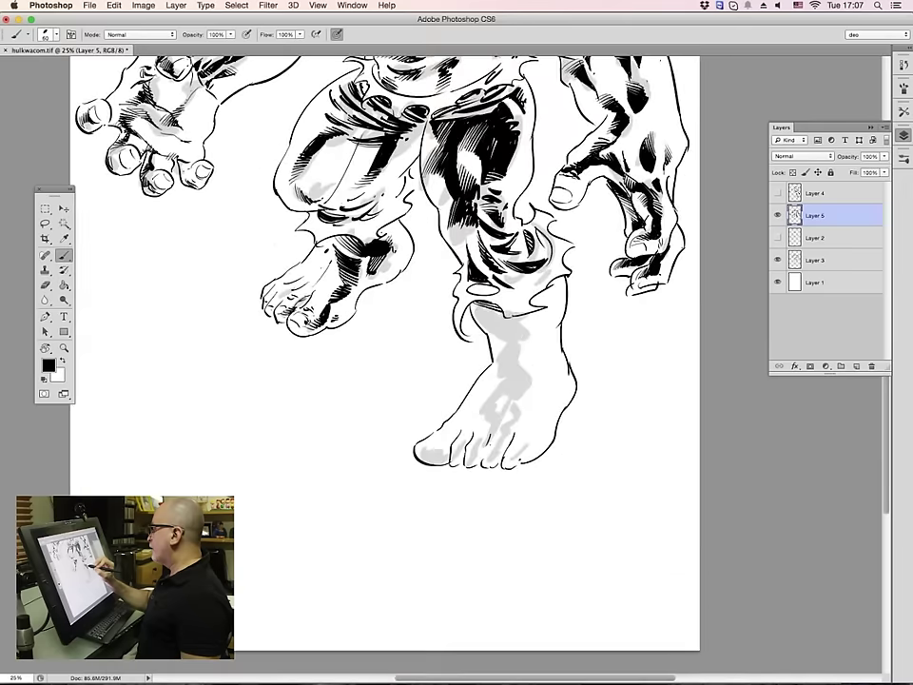
# Hatch the shadow on the front of the right-hand ankle directly below the trouser cuff
pyautogui.moveTo(471, 305); pyautogui.dragTo(512, 322)
pyautogui.moveTo(474, 310); pyautogui.dragTo(514, 325)
pyautogui.moveTo(474, 311); pyautogui.dragTo(521, 330)
pyautogui.moveTo(479, 319); pyautogui.dragTo(527, 339)
pyautogui.moveTo(486, 328); pyautogui.dragTo(525, 341)
pyautogui.moveTo(374, 251); pyautogui.dragTo(392, 262)
pyautogui.moveTo(377, 259); pyautogui.dragTo(391, 268)
pyautogui.moveTo(382, 265); pyautogui.dragTo(388, 268)
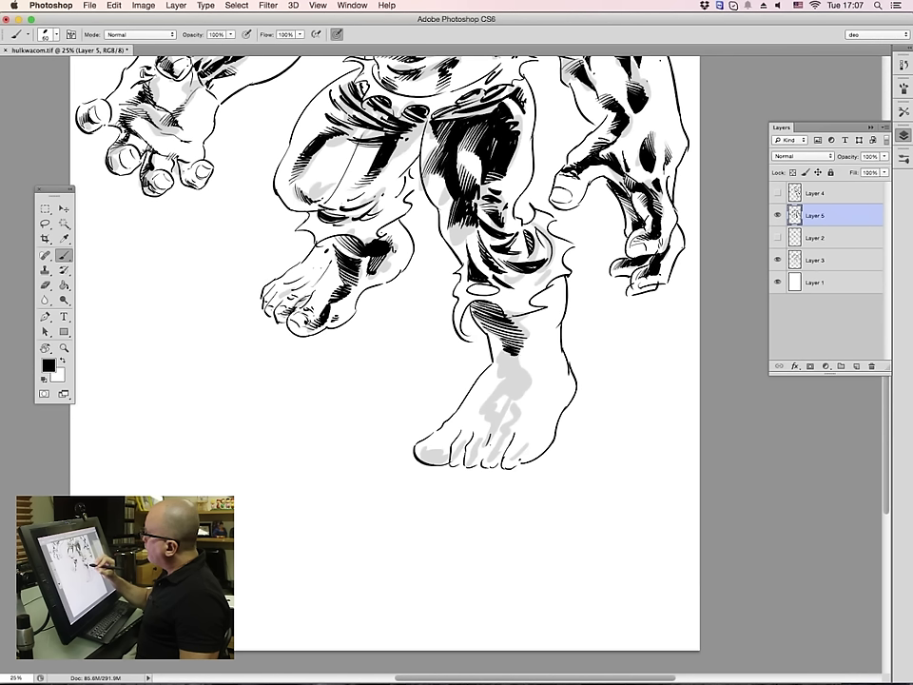
# Darken the right-hand ankle shadow with crossing strokes and add short hatching under the cuff's outer side
pyautogui.moveTo(377, 238); pyautogui.dragTo(394, 250)
pyautogui.moveTo(381, 242); pyautogui.dragTo(394, 255)
pyautogui.moveTo(527, 323); pyautogui.dragTo(521, 351)
pyautogui.moveTo(524, 344); pyautogui.dragTo(518, 354)
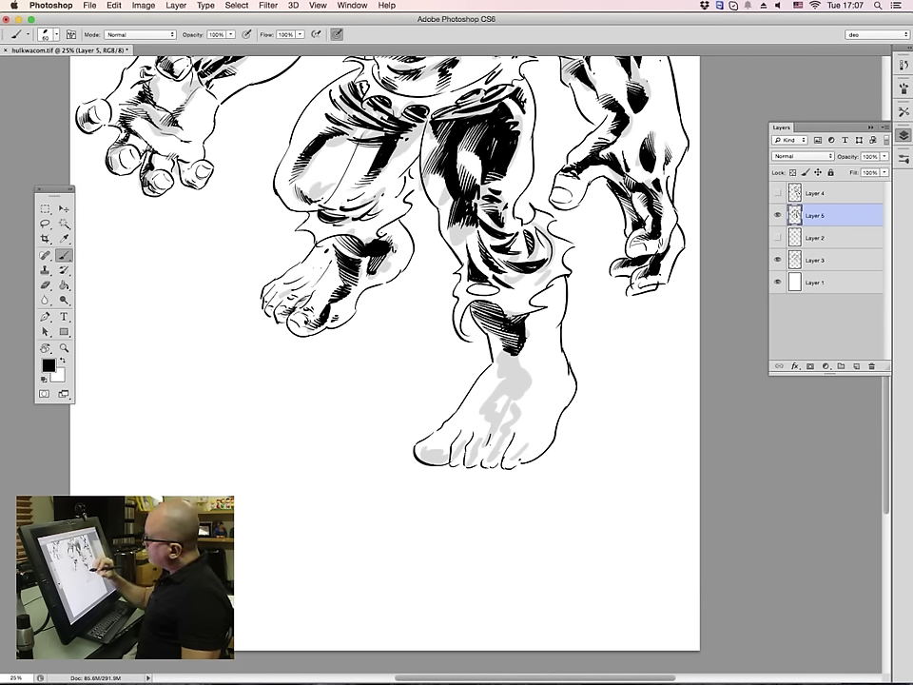
pyautogui.moveTo(537, 311); pyautogui.dragTo(528, 322)
pyautogui.moveTo(540, 309); pyautogui.dragTo(528, 323)
pyautogui.moveTo(545, 308); pyautogui.dragTo(534, 324)
pyautogui.moveTo(402, 237)
pyautogui.mouseDown()
pyautogui.moveTo(410, 247)
pyautogui.moveTo(403, 229)
pyautogui.mouseUp()
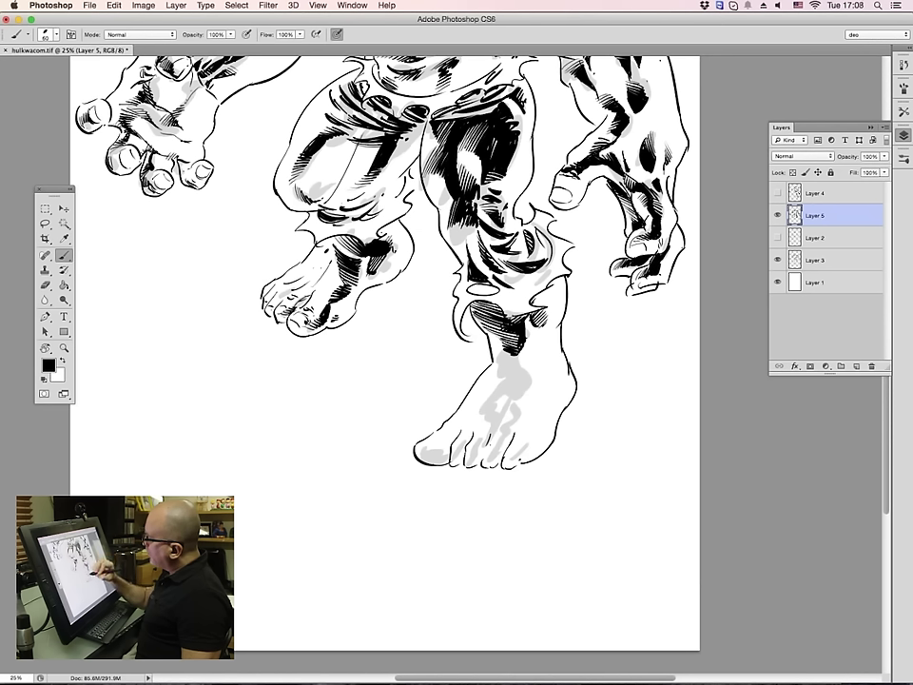
# Hatch the shadow band running from the right-hand ankle down the instep towards the toes
pyautogui.moveTo(506, 374); pyautogui.dragTo(495, 378)
pyautogui.moveTo(509, 371)
pyautogui.mouseDown()
pyautogui.moveTo(496, 377)
pyautogui.moveTo(501, 368)
pyautogui.mouseUp()
pyautogui.moveTo(371, 274); pyautogui.dragTo(380, 268)
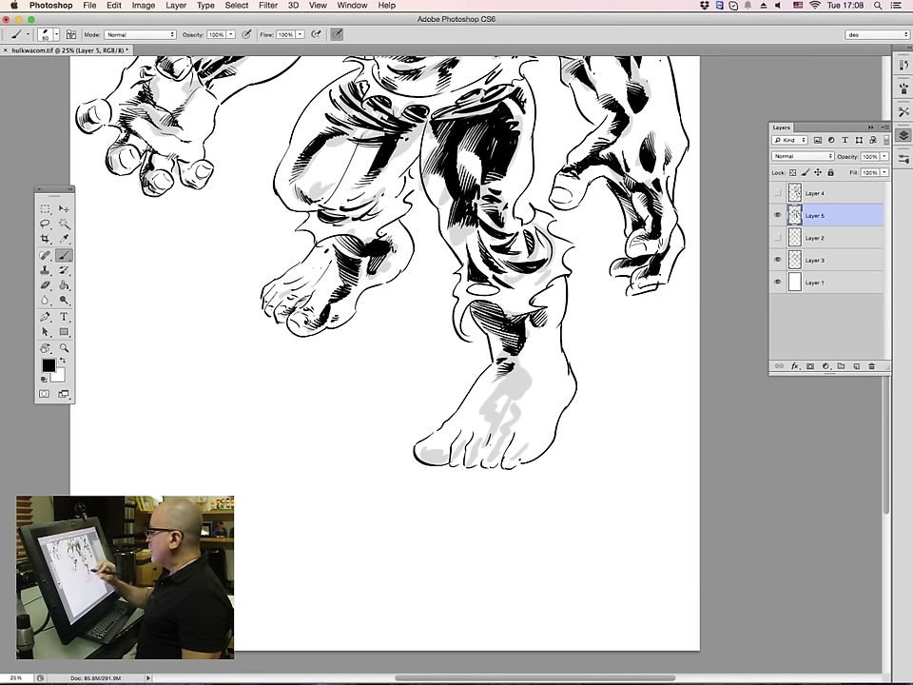
pyautogui.moveTo(487, 409); pyautogui.dragTo(477, 416)
pyautogui.moveTo(488, 407)
pyautogui.mouseDown()
pyautogui.moveTo(478, 414)
pyautogui.moveTo(493, 391)
pyautogui.mouseUp()
pyautogui.moveTo(509, 374); pyautogui.dragTo(500, 384)
pyautogui.moveTo(369, 299); pyautogui.dragTo(382, 293)
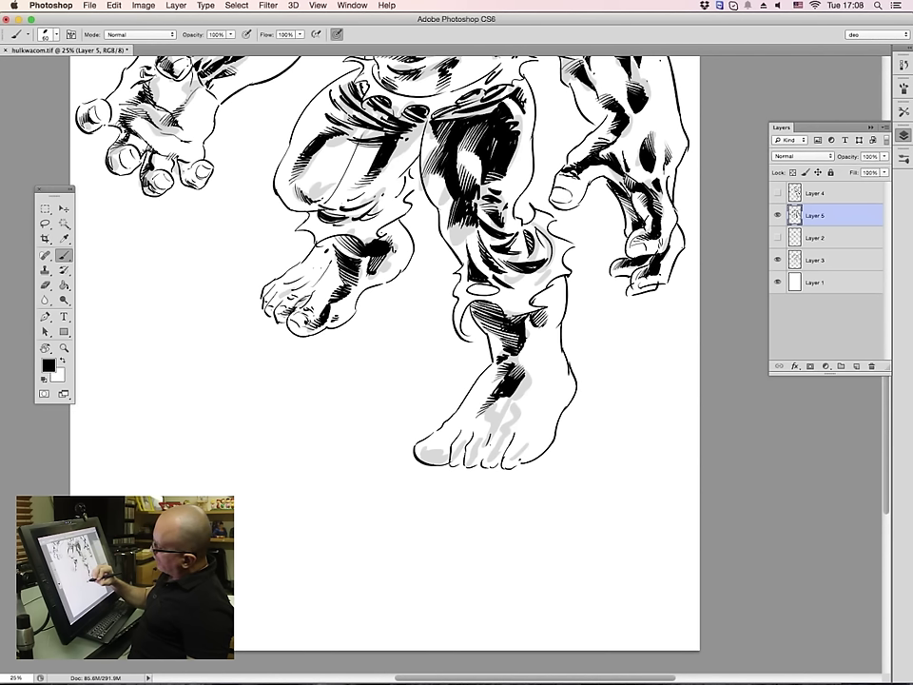
pyautogui.moveTo(491, 406); pyautogui.dragTo(484, 418)
pyautogui.moveTo(494, 404); pyautogui.dragTo(488, 421)
pyautogui.moveTo(496, 412); pyautogui.dragTo(488, 425)
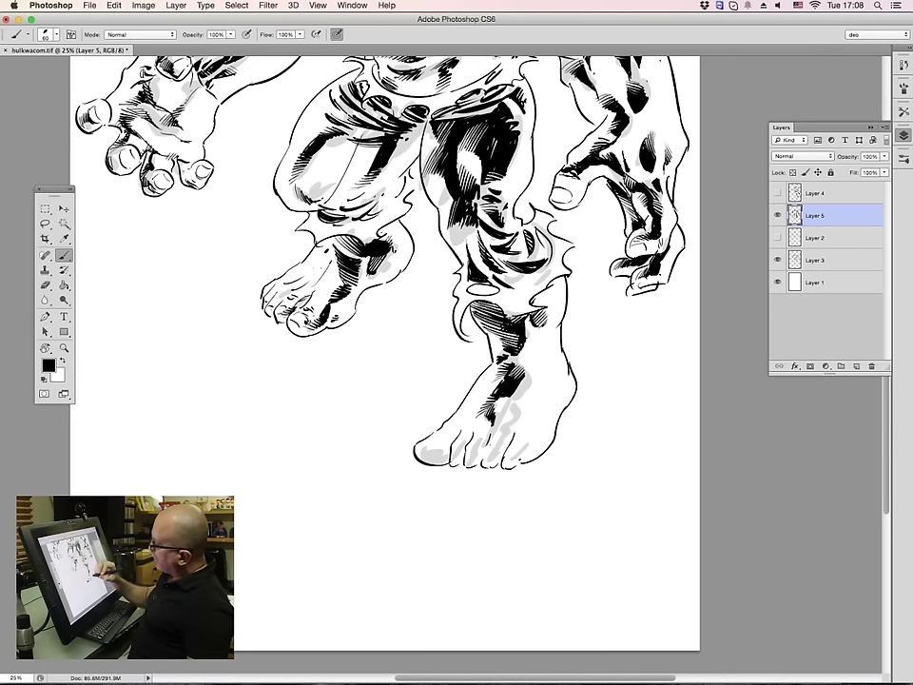
# Ink the shadow under the big toe and the small shadows between the toes of the right-hand foot
pyautogui.moveTo(419, 457); pyautogui.dragTo(443, 454)
pyautogui.moveTo(426, 460); pyautogui.dragTo(445, 461)
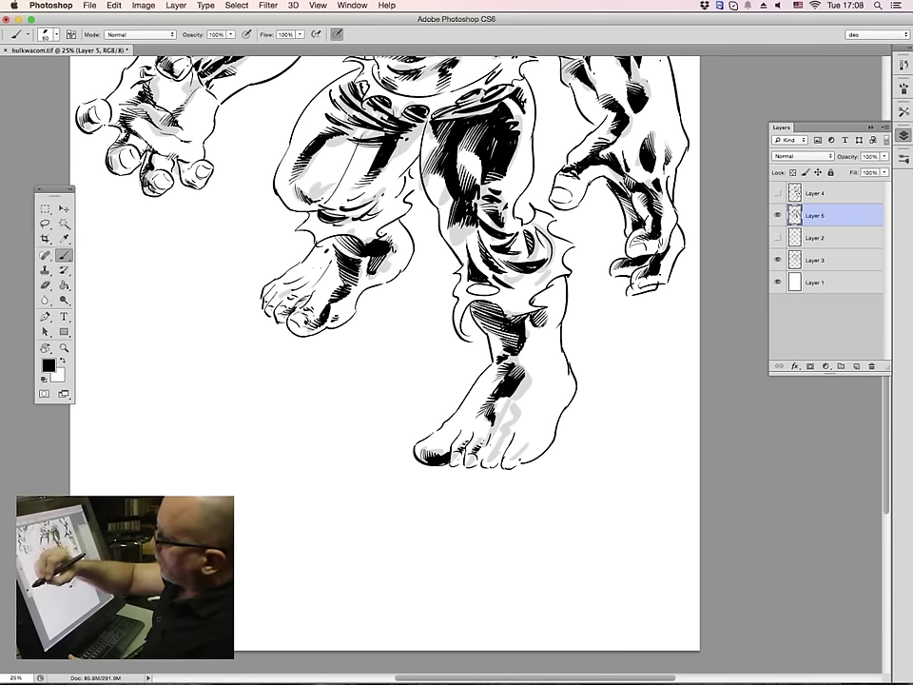
pyautogui.moveTo(493, 452); pyautogui.dragTo(507, 435)
pyautogui.moveTo(499, 436)
pyautogui.mouseDown()
pyautogui.moveTo(509, 427)
pyautogui.moveTo(515, 449)
pyautogui.mouseUp()
pyautogui.moveTo(462, 465); pyautogui.dragTo(481, 468)
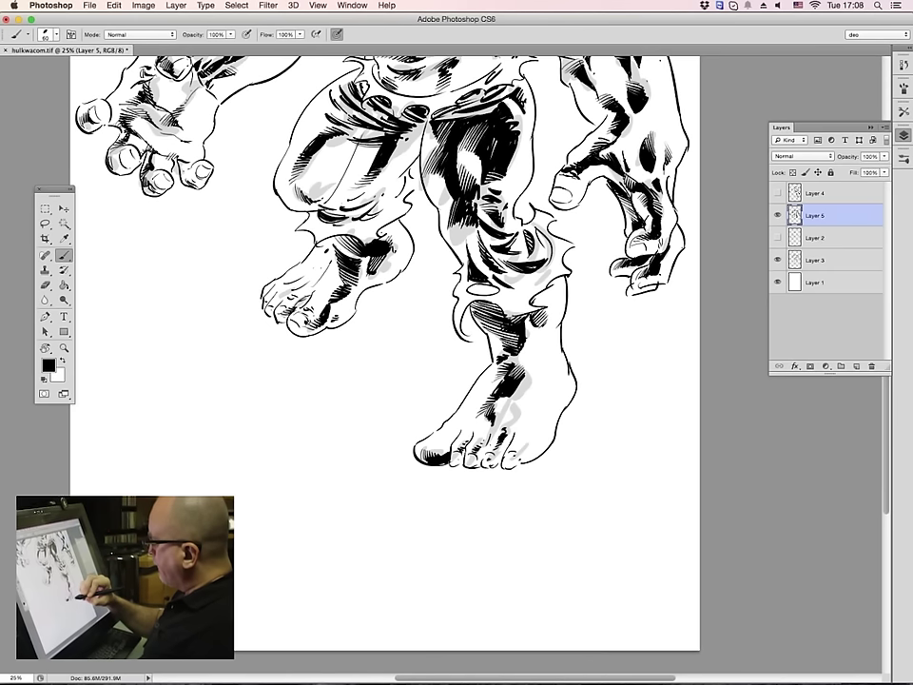
# Correct the small toes of the right-hand foot with white, redraw their ends in black and outline the big toenail
pyautogui.press('x')
pyautogui.moveTo(388, 349)
pyautogui.mouseDown()
pyautogui.moveTo(366, 351)
pyautogui.moveTo(377, 350)
pyautogui.mouseUp()
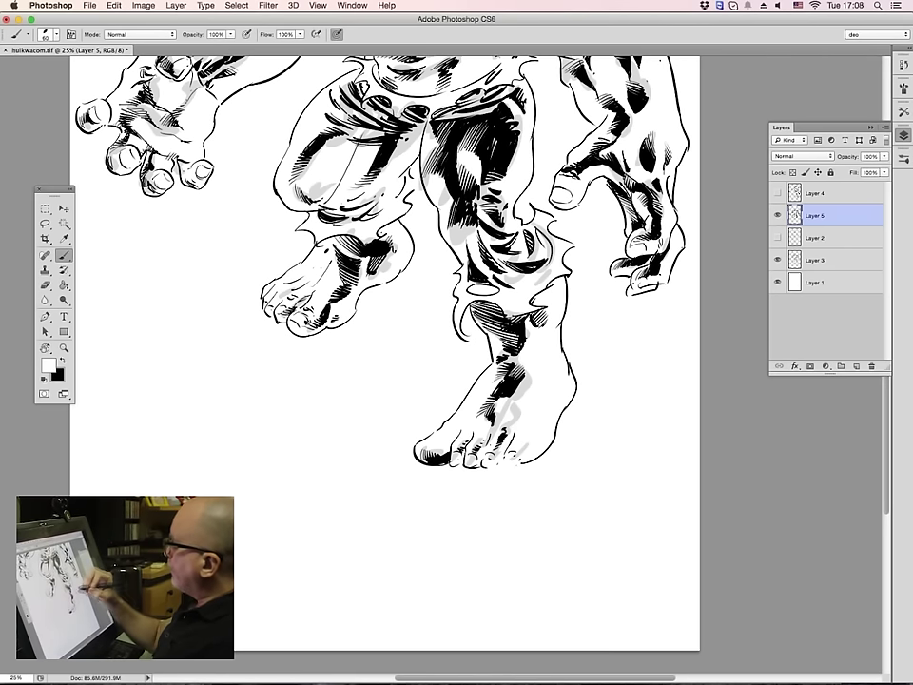
pyautogui.press('x')
pyautogui.moveTo(377, 339); pyautogui.dragTo(383, 353)
pyautogui.moveTo(491, 461); pyautogui.dragTo(501, 466)
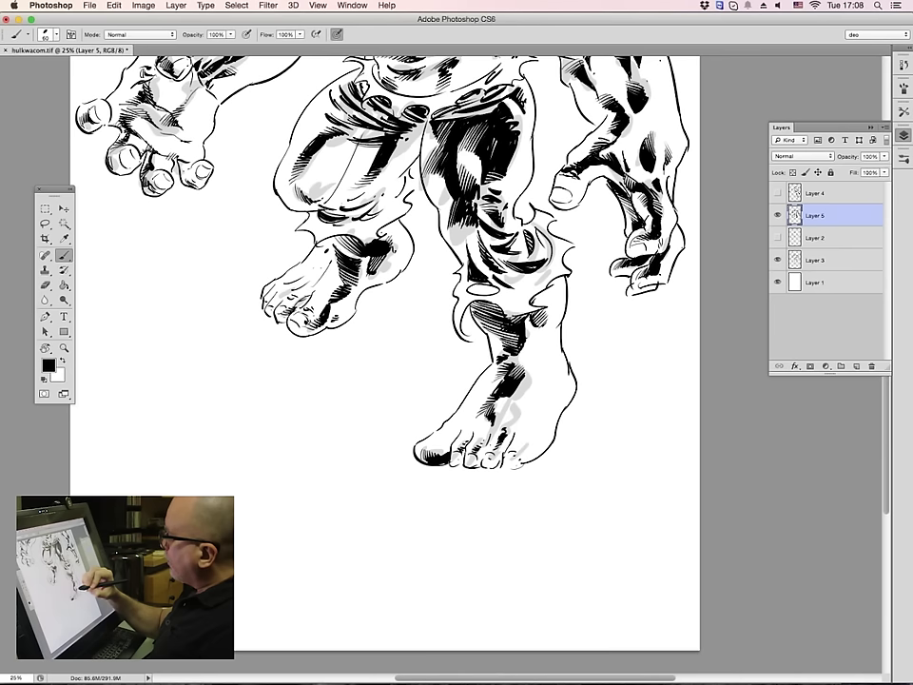
pyautogui.moveTo(327, 329)
pyautogui.mouseDown()
pyautogui.moveTo(320, 334)
pyautogui.moveTo(328, 332)
pyautogui.mouseUp()
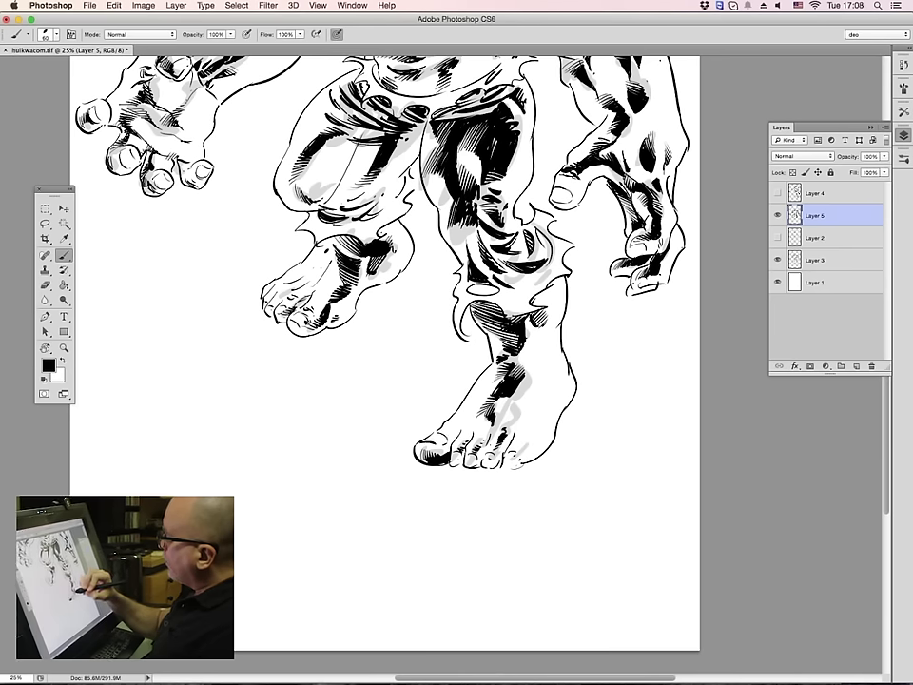
# Hatch the ankle-bone shadow and the lower instep shadow of the right-hand foot
pyautogui.moveTo(544, 361)
pyautogui.mouseDown()
pyautogui.moveTo(542, 392)
pyautogui.moveTo(500, 430)
pyautogui.mouseUp()
pyautogui.moveTo(515, 421); pyautogui.dragTo(500, 425)
pyautogui.moveTo(517, 418); pyautogui.dragTo(505, 424)
pyautogui.moveTo(521, 415); pyautogui.dragTo(508, 415)
pyautogui.moveTo(391, 306); pyautogui.dragTo(383, 311)
pyautogui.moveTo(388, 305)
pyautogui.mouseDown()
pyautogui.moveTo(366, 326)
pyautogui.moveTo(379, 302)
pyautogui.mouseUp()
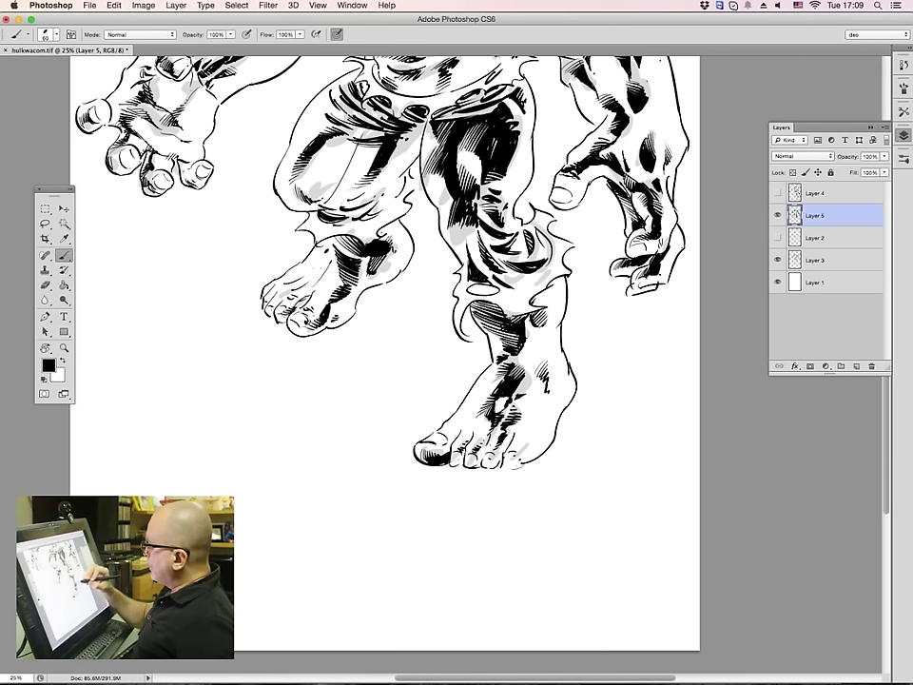
# Deepen the instep shadows of the right-hand foot and extend the hatching between its toes
pyautogui.moveTo(529, 390); pyautogui.dragTo(519, 393)
pyautogui.moveTo(400, 289); pyautogui.dragTo(393, 292)
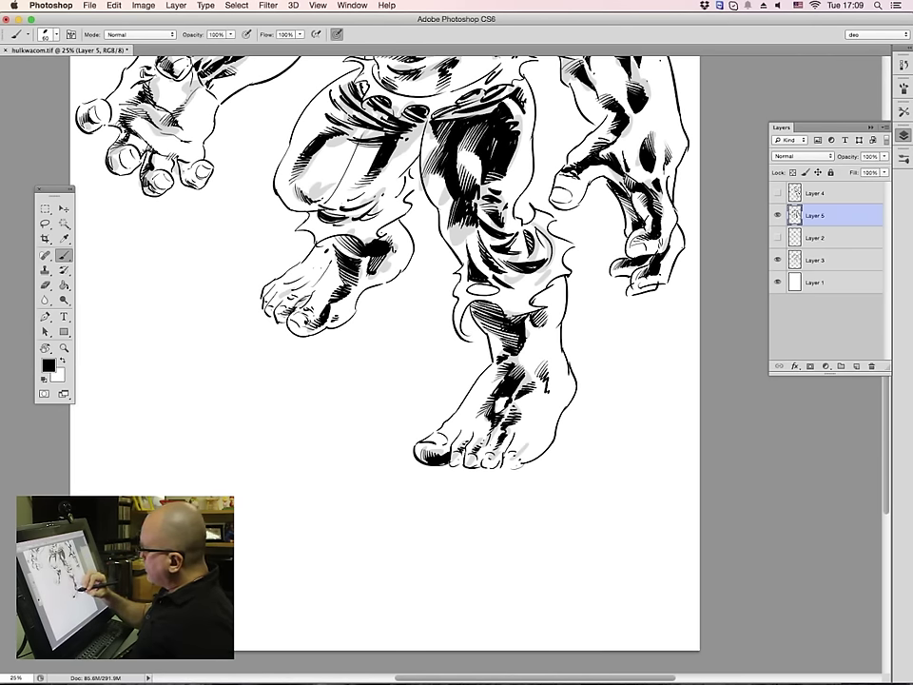
pyautogui.moveTo(386, 301); pyautogui.dragTo(376, 309)
pyautogui.moveTo(383, 297)
pyautogui.mouseDown()
pyautogui.moveTo(374, 308)
pyautogui.moveTo(385, 300)
pyautogui.mouseUp()
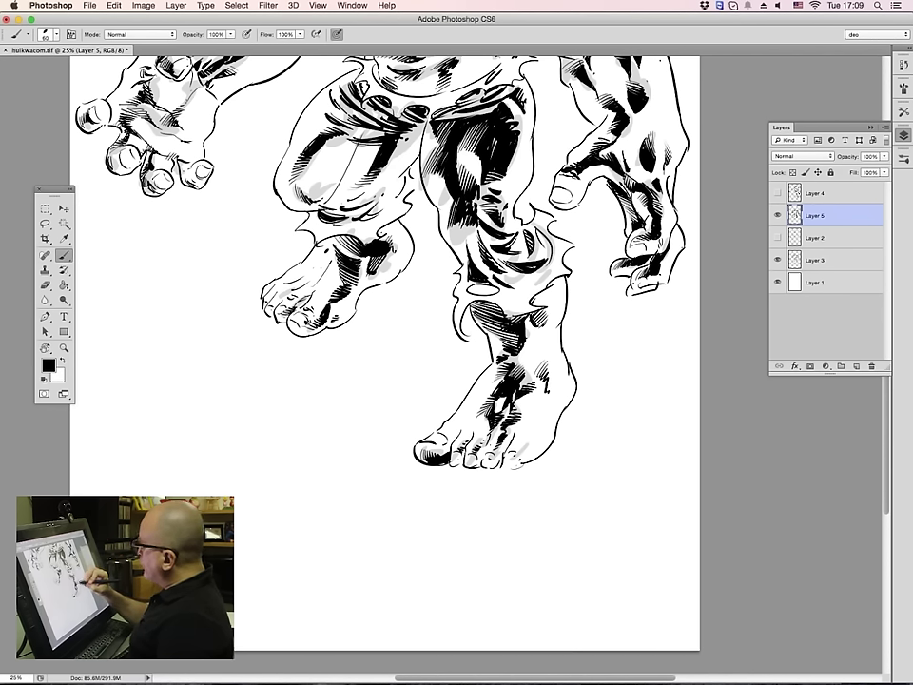
pyautogui.moveTo(483, 444); pyautogui.dragTo(477, 448)
pyautogui.moveTo(487, 438); pyautogui.dragTo(479, 445)
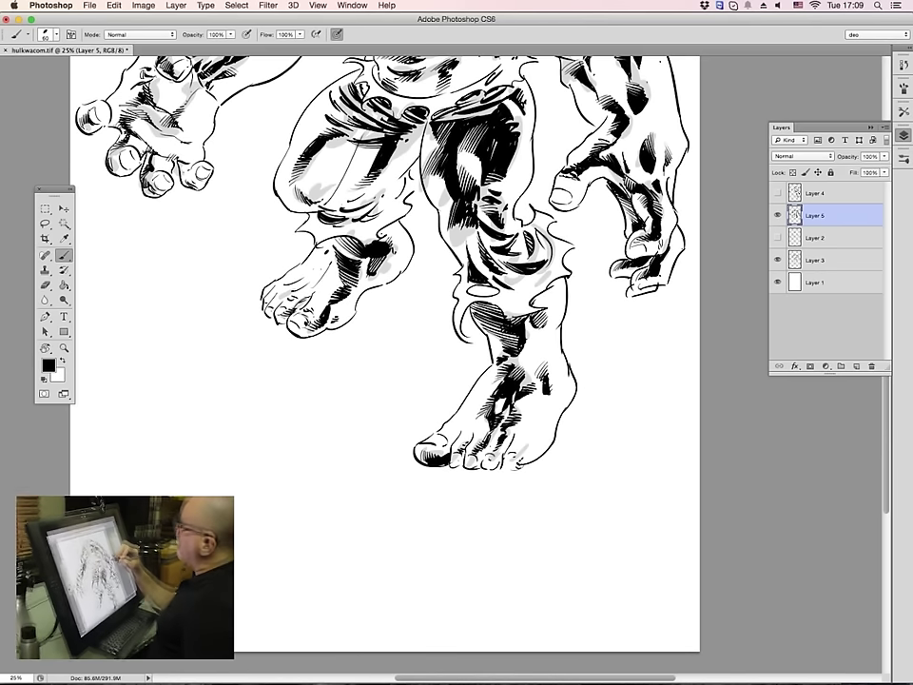
# Add small hatch strokes to the shadows on the upper chest
pyautogui.scroll(5, 385, 361)
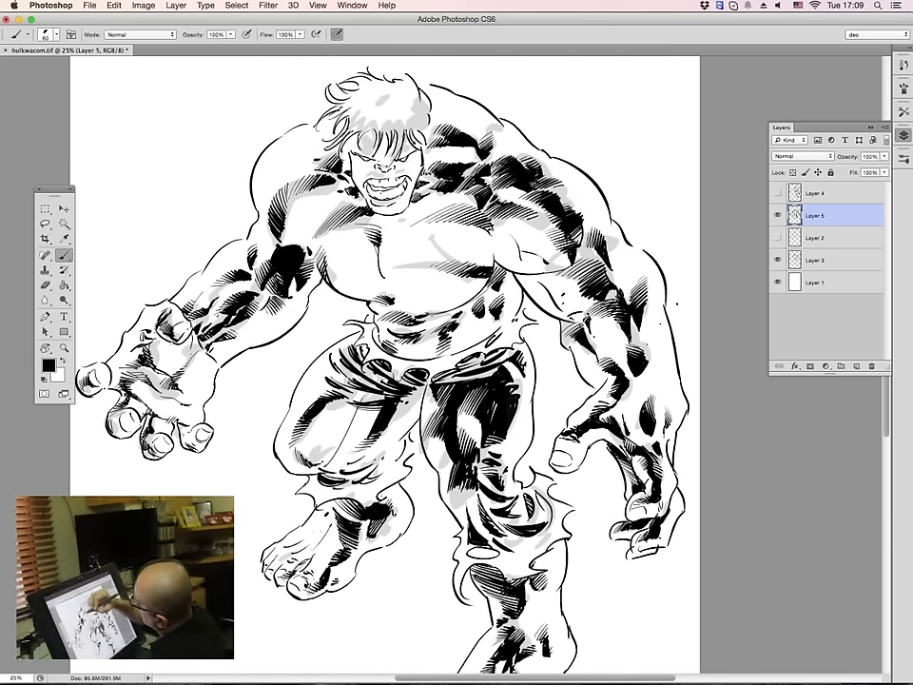
pyautogui.moveTo(464, 205)
pyautogui.mouseDown()
pyautogui.moveTo(461, 215)
pyautogui.moveTo(473, 209)
pyautogui.mouseUp()
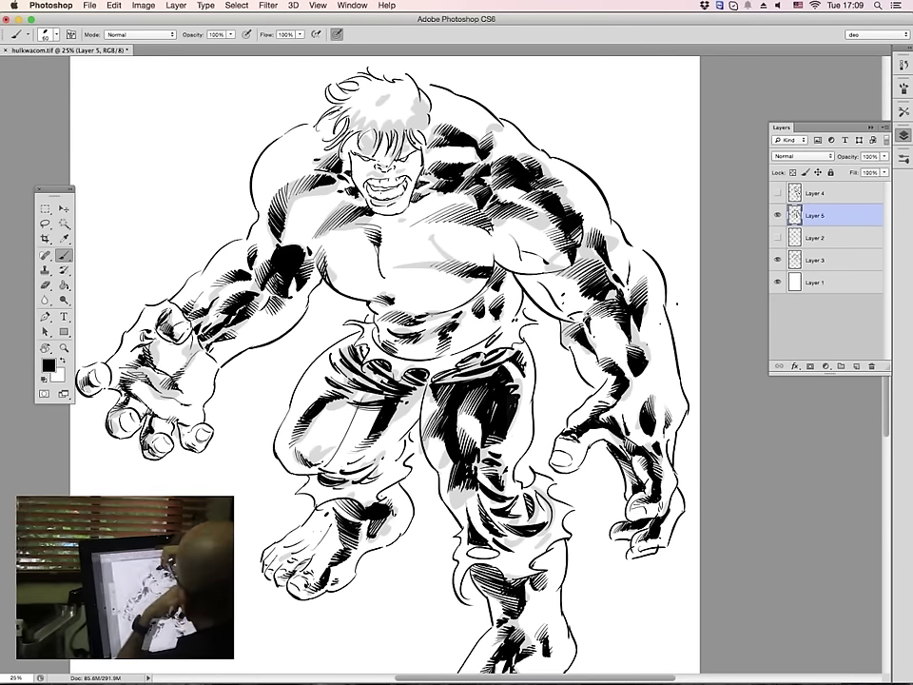
pyautogui.moveTo(489, 259); pyautogui.dragTo(482, 272)
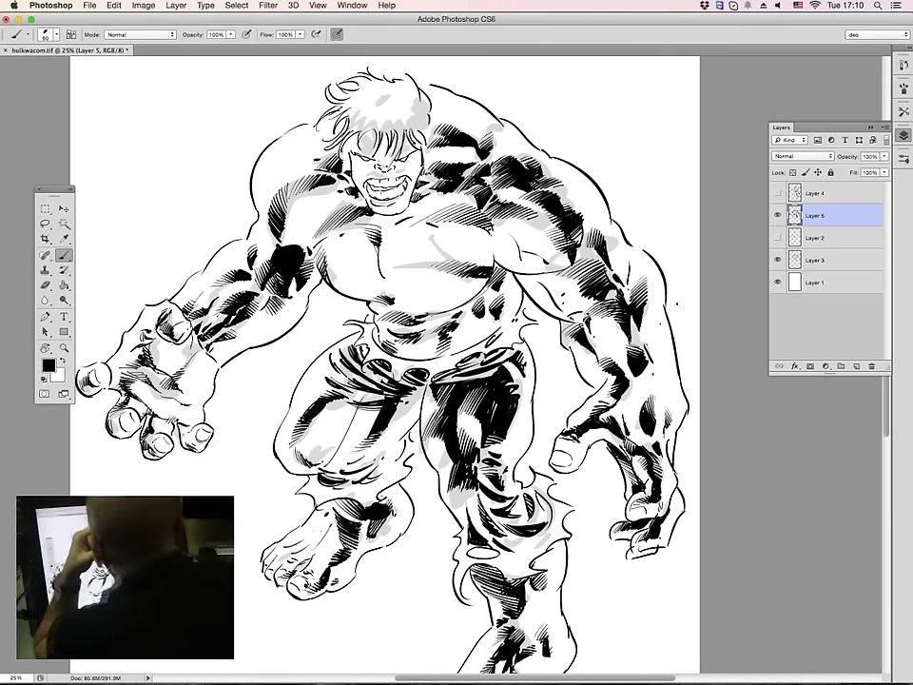
# Reduce the brush size to 41 and ink the shadows around the mouth, nose, eyes and cheeks
pyautogui.press('z')
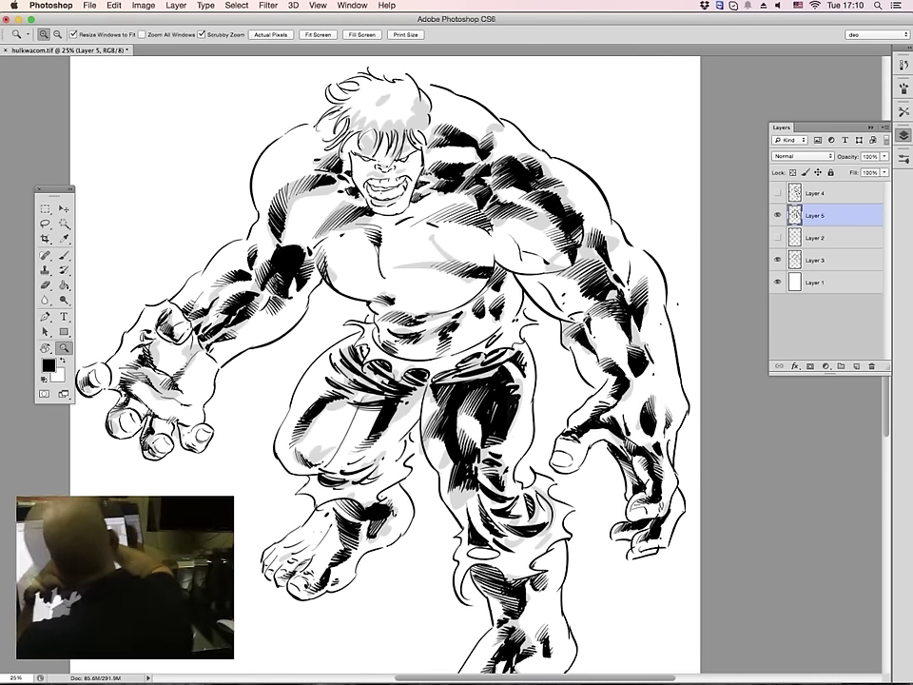
pyautogui.click(402, 140)
pyautogui.press('b')
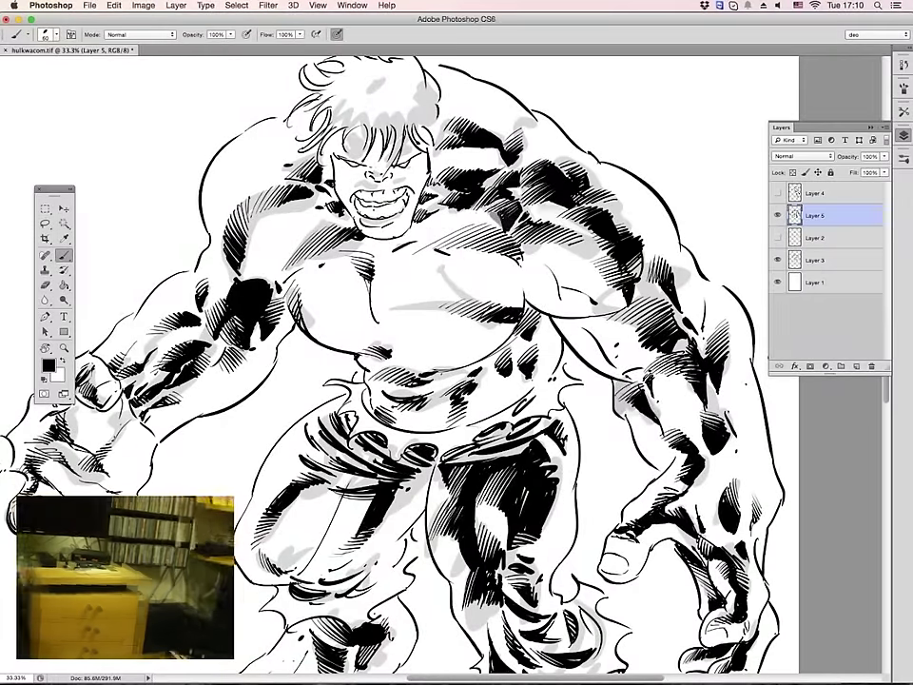
pyautogui.rightClick(442, 202)
pyautogui.moveTo(485, 229); pyautogui.dragTo(474, 229)
pyautogui.press('Return')
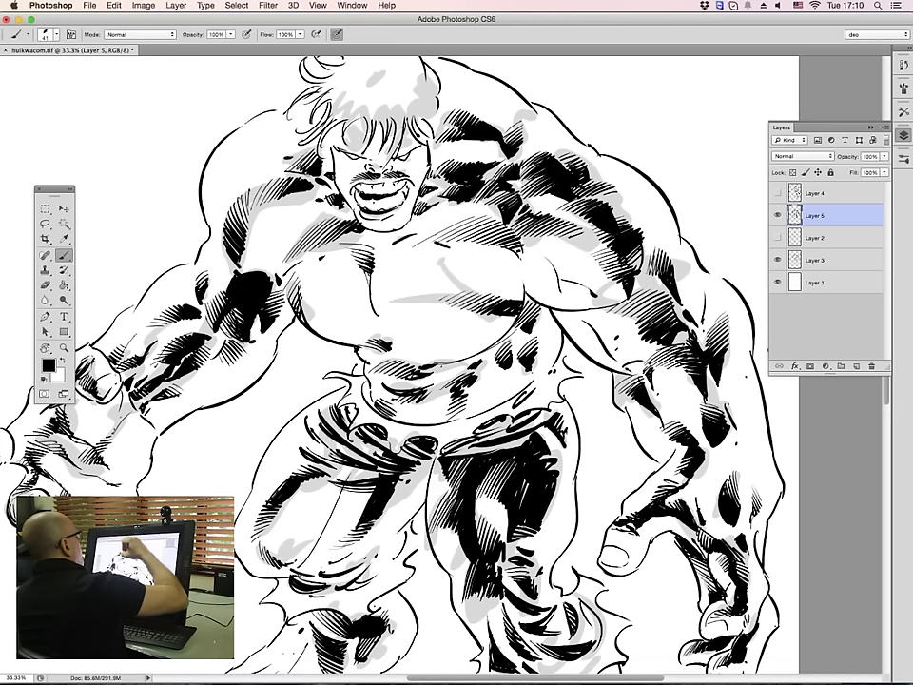
pyautogui.moveTo(333, 155); pyautogui.dragTo(362, 166)
pyautogui.moveTo(353, 160); pyautogui.dragTo(365, 165)
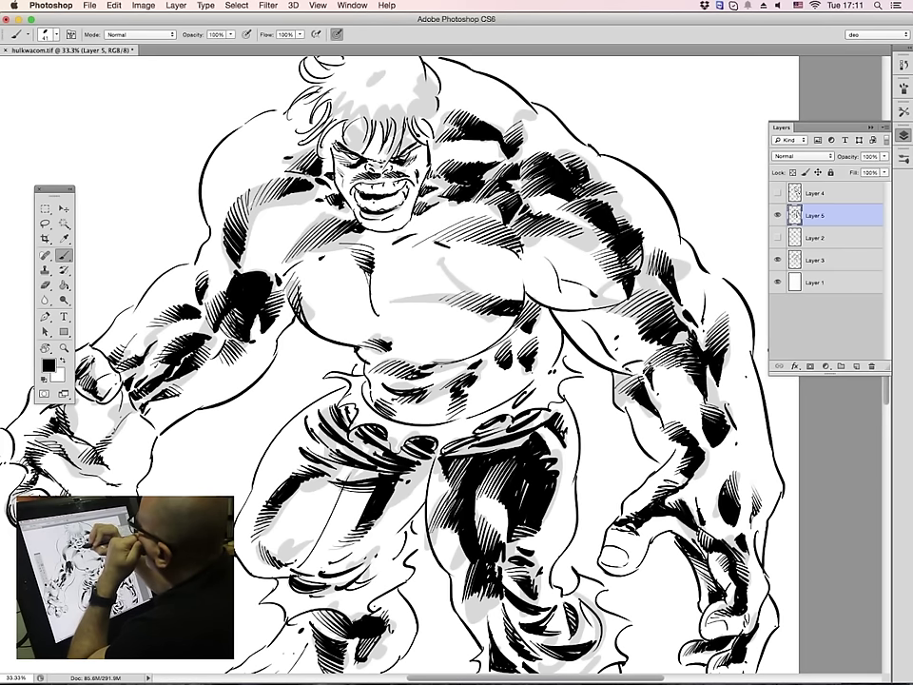
# Hatch the forehead, brow and cheek shadows in black, adding a small white touch-up near the face
pyautogui.moveTo(318, 110); pyautogui.dragTo(314, 115)
pyautogui.moveTo(322, 109); pyautogui.dragTo(315, 115)
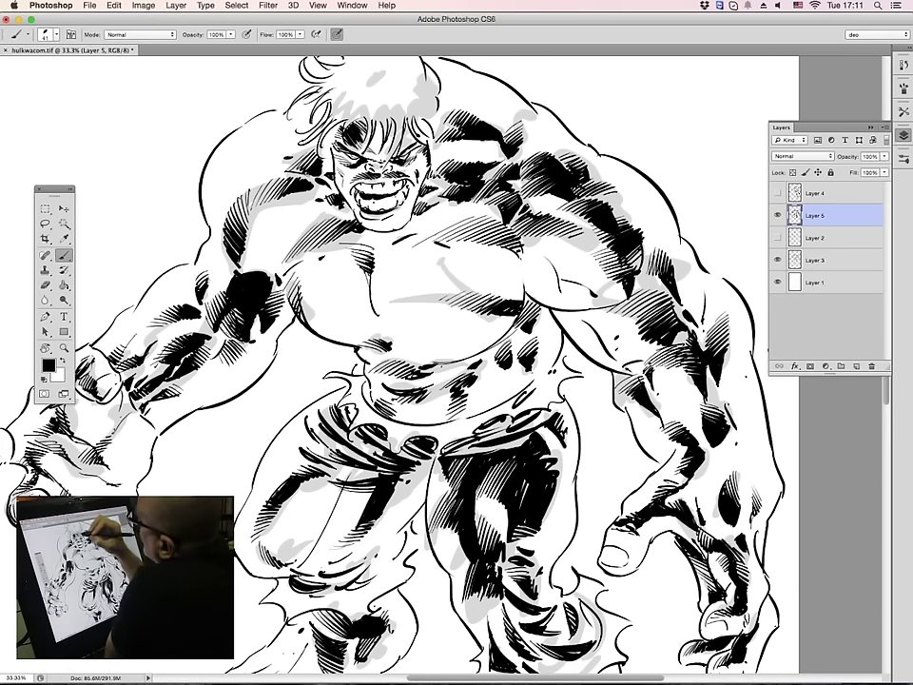
pyautogui.moveTo(373, 147); pyautogui.dragTo(384, 126)
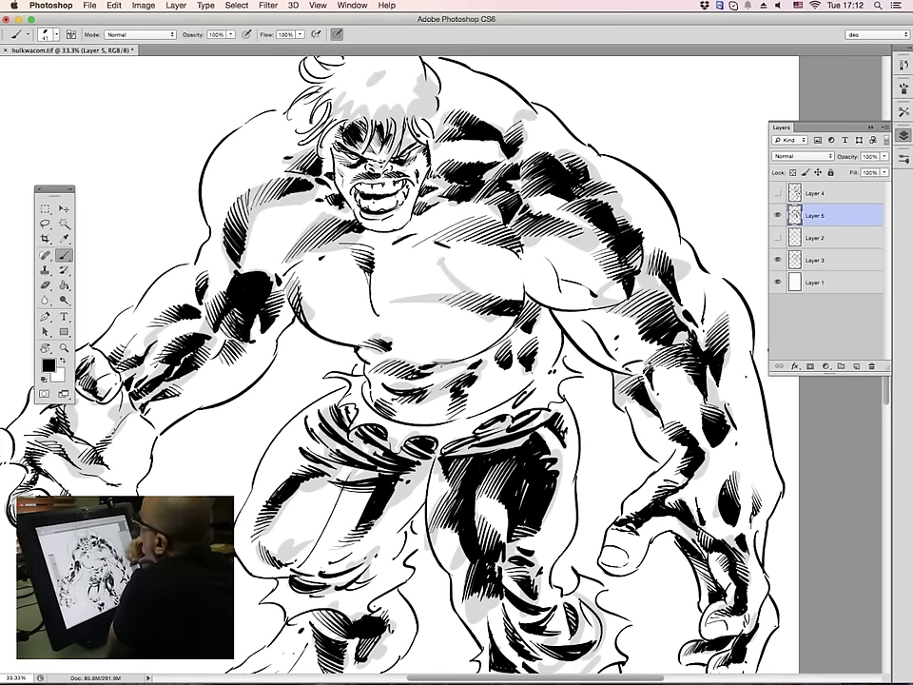
pyautogui.moveTo(389, 127); pyautogui.dragTo(394, 140)
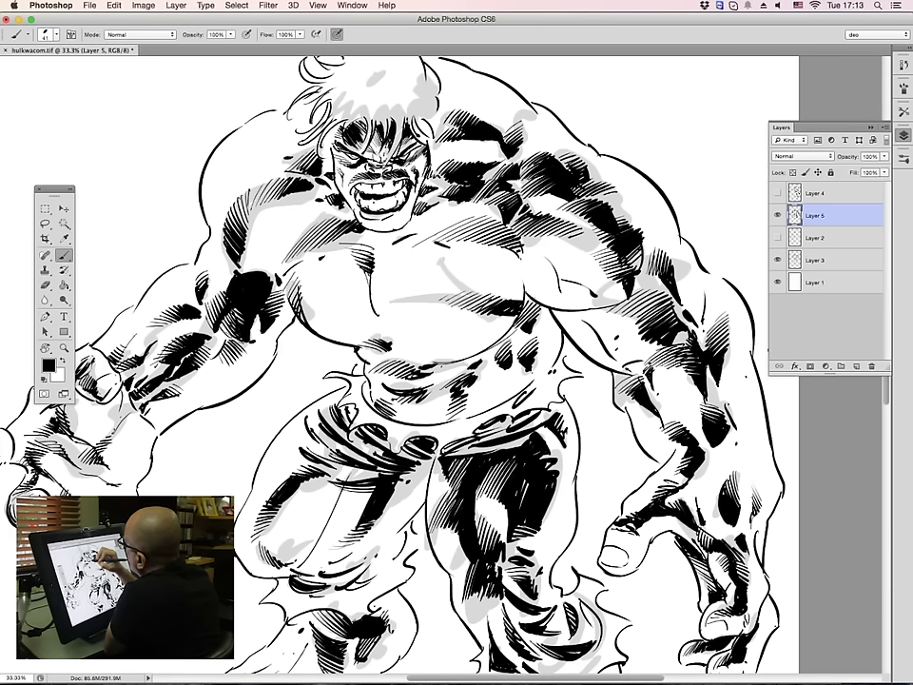
pyautogui.press('x')
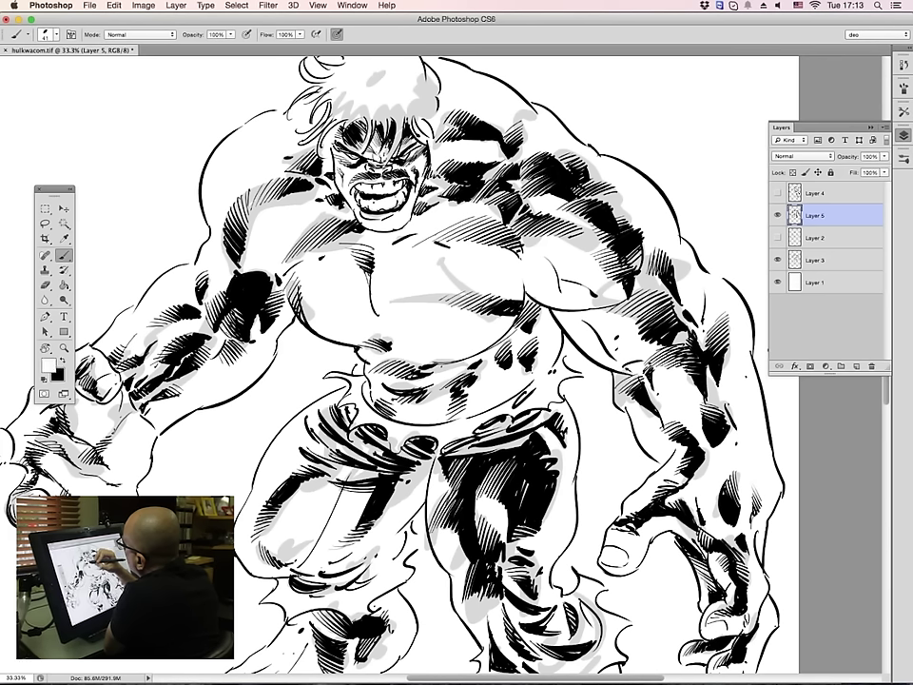
pyautogui.moveTo(272, 159); pyautogui.dragTo(278, 164)
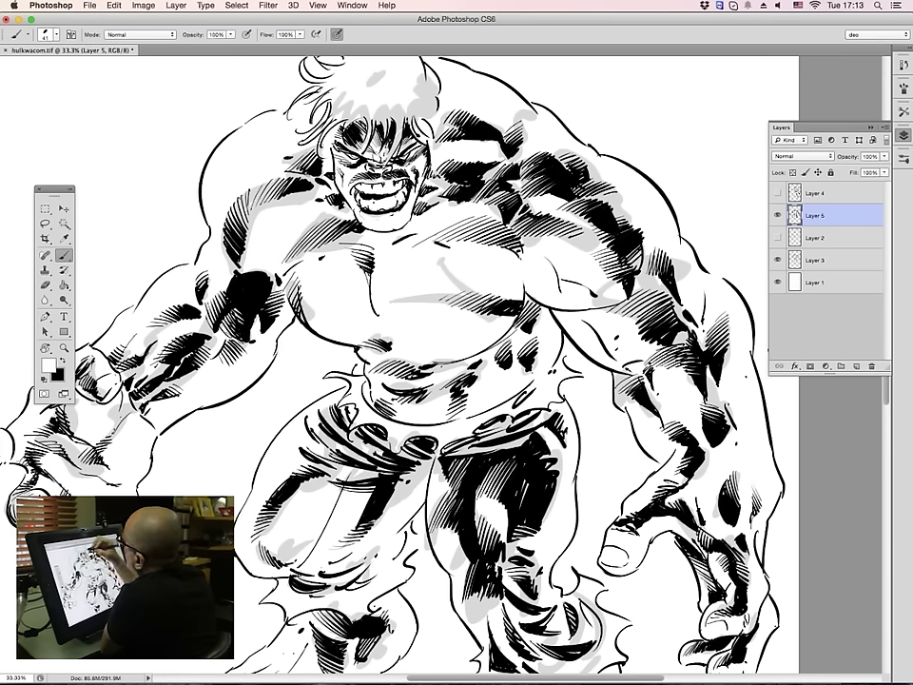
pyautogui.press('x')
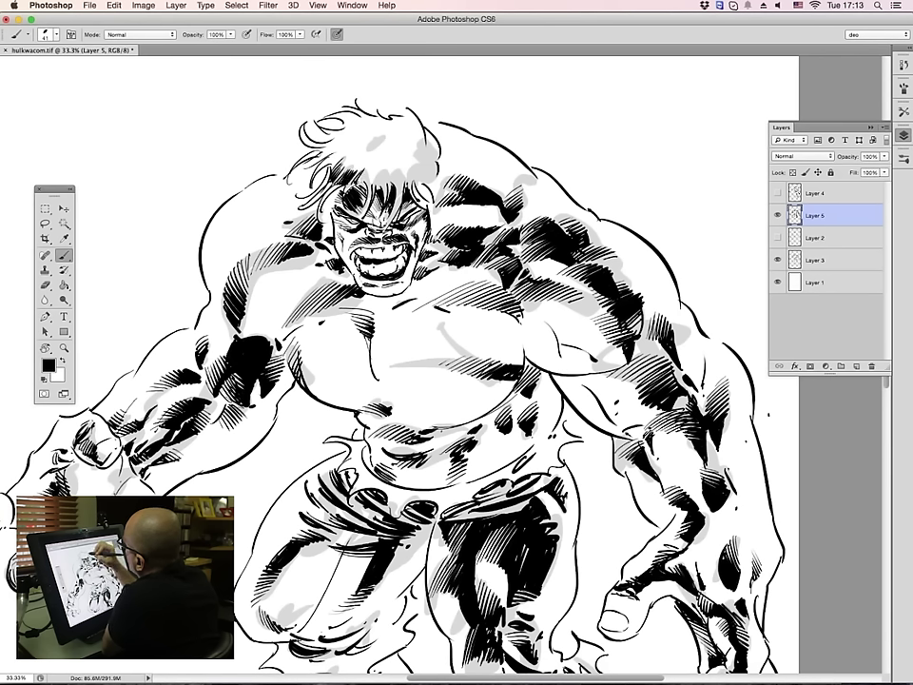
# Hatch the hair shadows along the fringe above the forehead and up the right-hand side of the head
pyautogui.moveTo(372, 169); pyautogui.dragTo(369, 182)
pyautogui.moveTo(374, 169); pyautogui.dragTo(376, 184)
pyautogui.moveTo(384, 170); pyautogui.dragTo(380, 186)
pyautogui.moveTo(387, 170)
pyautogui.mouseDown()
pyautogui.moveTo(385, 195)
pyautogui.moveTo(385, 182)
pyautogui.mouseUp()
pyautogui.moveTo(392, 170); pyautogui.dragTo(385, 190)
pyautogui.moveTo(294, 127)
pyautogui.mouseDown()
pyautogui.moveTo(299, 159)
pyautogui.moveTo(304, 136)
pyautogui.moveTo(316, 136)
pyautogui.mouseUp()
pyautogui.moveTo(424, 134); pyautogui.dragTo(408, 144)
pyautogui.moveTo(421, 138); pyautogui.dragTo(411, 150)
pyautogui.moveTo(419, 141); pyautogui.dragTo(412, 157)
pyautogui.moveTo(424, 146); pyautogui.dragTo(412, 162)
pyautogui.moveTo(424, 149); pyautogui.dragTo(409, 167)
pyautogui.moveTo(309, 115); pyautogui.dragTo(316, 125)
pyautogui.moveTo(311, 114); pyautogui.dragTo(318, 125)
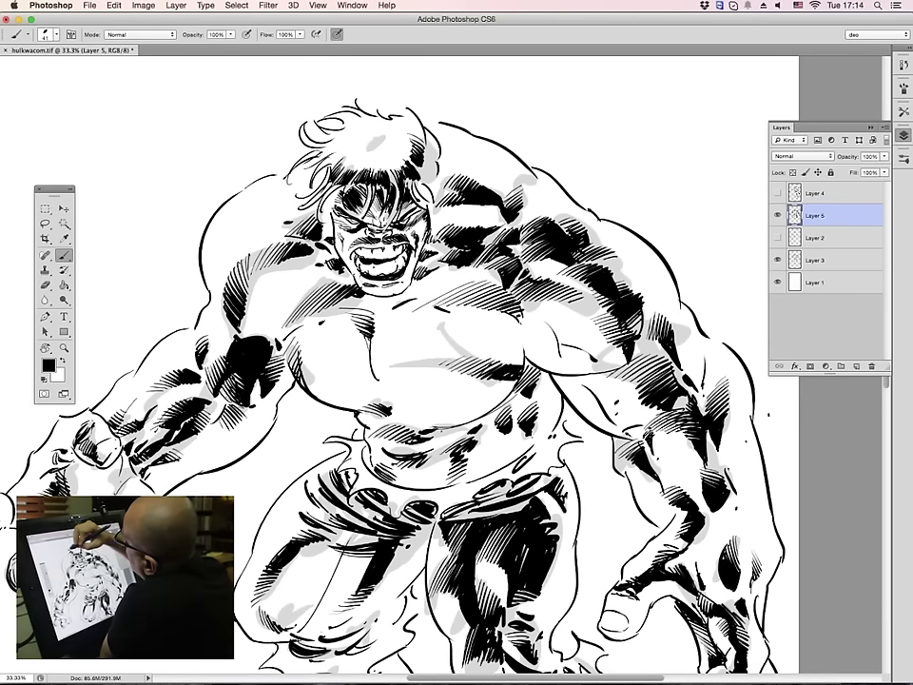
# Fill the left-hand side of the hair with black hatching that follows the locks
pyautogui.moveTo(322, 161); pyautogui.dragTo(317, 171)
pyautogui.moveTo(328, 160)
pyautogui.mouseDown()
pyautogui.moveTo(318, 172)
pyautogui.moveTo(335, 162)
pyautogui.moveTo(294, 168)
pyautogui.moveTo(300, 161)
pyautogui.mouseUp()
pyautogui.moveTo(312, 153); pyautogui.dragTo(311, 157)
pyautogui.moveTo(329, 146); pyautogui.dragTo(315, 157)
pyautogui.moveTo(330, 145); pyautogui.dragTo(318, 162)
pyautogui.moveTo(333, 146)
pyautogui.mouseDown()
pyautogui.moveTo(318, 162)
pyautogui.moveTo(339, 162)
pyautogui.mouseUp()
pyautogui.moveTo(349, 150)
pyautogui.mouseDown()
pyautogui.moveTo(338, 163)
pyautogui.moveTo(348, 167)
pyautogui.mouseUp()
pyautogui.moveTo(362, 162); pyautogui.dragTo(310, 148)
pyautogui.moveTo(338, 141)
pyautogui.mouseDown()
pyautogui.moveTo(320, 148)
pyautogui.moveTo(328, 147)
pyautogui.mouseUp()
pyautogui.moveTo(347, 140)
pyautogui.mouseDown()
pyautogui.moveTo(294, 148)
pyautogui.moveTo(319, 137)
pyautogui.mouseUp()
pyautogui.moveTo(338, 132); pyautogui.dragTo(323, 137)
pyautogui.moveTo(241, 100); pyautogui.dragTo(255, 95)
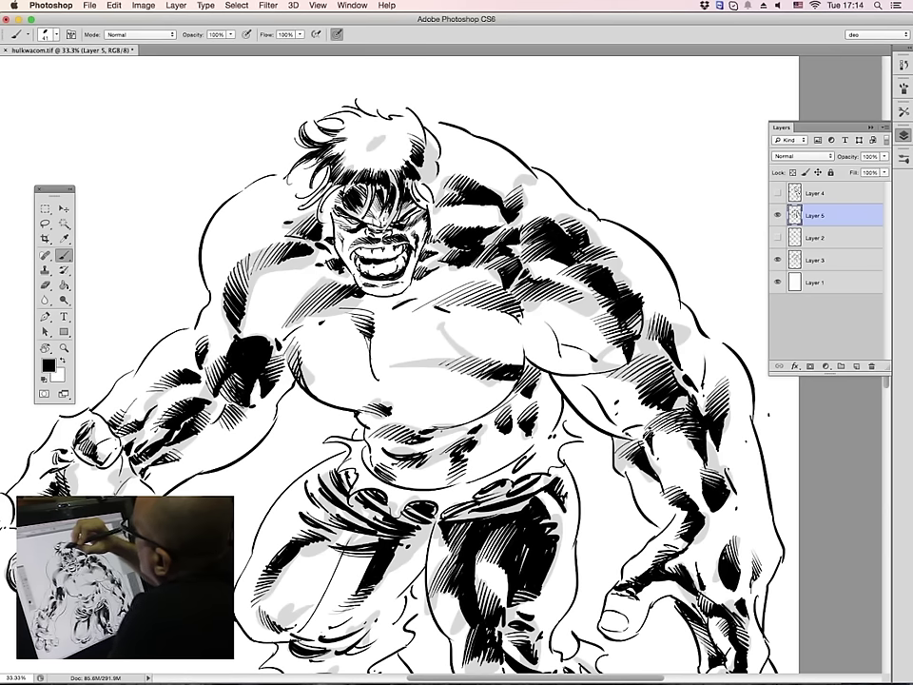
# Hatch the top and upper right of the hair and ink a dark patch at the crown
pyautogui.moveTo(347, 117); pyautogui.dragTo(339, 123)
pyautogui.moveTo(349, 114); pyautogui.dragTo(329, 118)
pyautogui.moveTo(357, 114)
pyautogui.mouseDown()
pyautogui.moveTo(329, 121)
pyautogui.moveTo(335, 117)
pyautogui.mouseUp()
pyautogui.moveTo(363, 111)
pyautogui.mouseDown()
pyautogui.moveTo(333, 130)
pyautogui.moveTo(362, 120)
pyautogui.mouseUp()
pyautogui.moveTo(382, 115)
pyautogui.mouseDown()
pyautogui.moveTo(366, 122)
pyautogui.moveTo(400, 123)
pyautogui.moveTo(393, 130)
pyautogui.mouseUp()
pyautogui.moveTo(415, 122); pyautogui.dragTo(397, 132)
pyautogui.moveTo(419, 122); pyautogui.dragTo(403, 134)
pyautogui.moveTo(419, 131); pyautogui.dragTo(409, 139)
pyautogui.moveTo(429, 135)
pyautogui.mouseDown()
pyautogui.moveTo(414, 148)
pyautogui.moveTo(373, 147)
pyautogui.moveTo(384, 135)
pyautogui.moveTo(375, 149)
pyautogui.mouseUp()
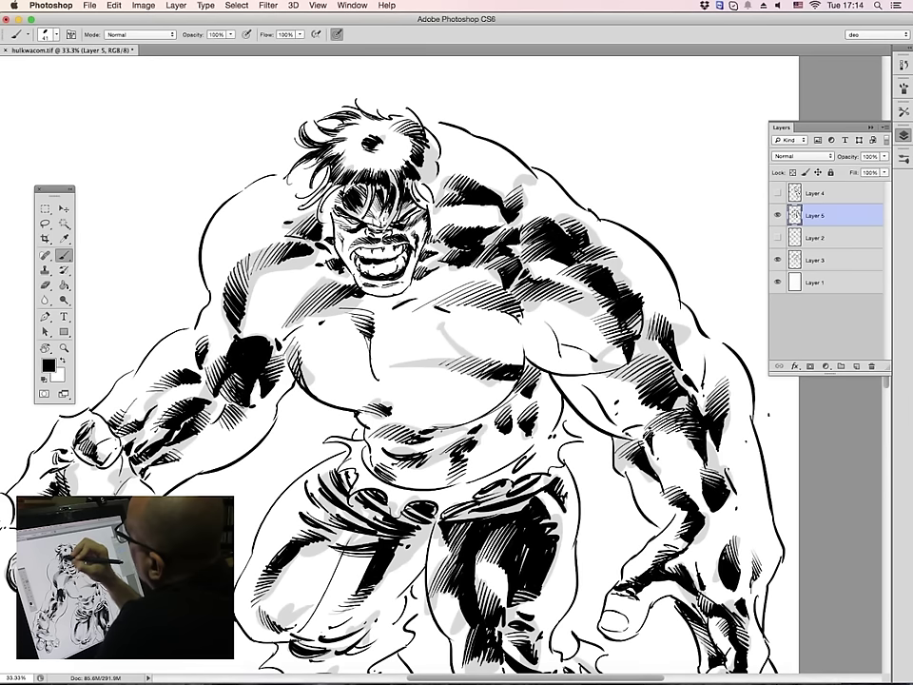
pyautogui.moveTo(357, 148); pyautogui.dragTo(365, 143)
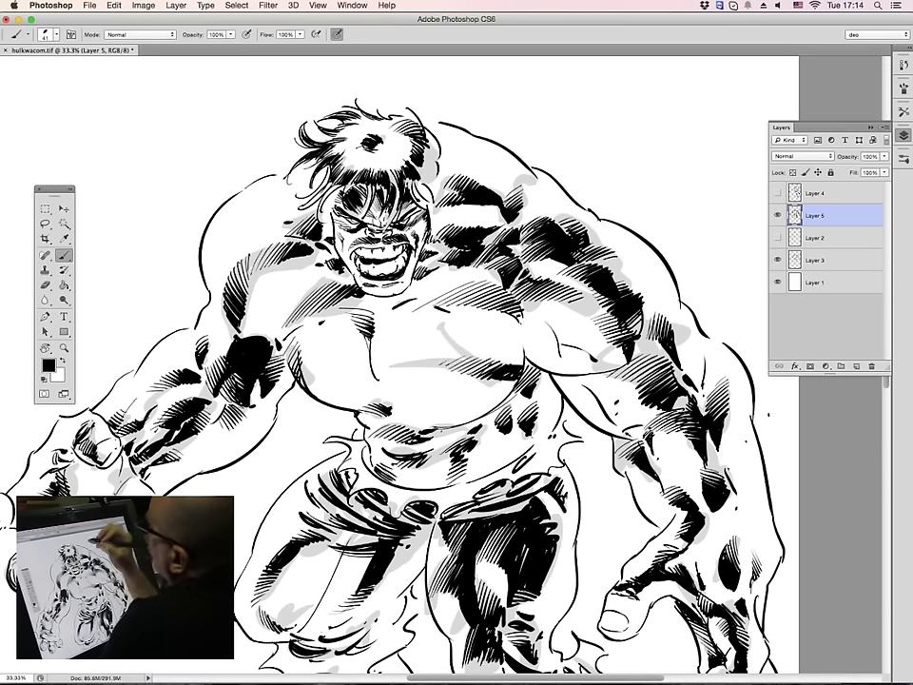
# Darken the locks beside the temple and across the fringe, and fill the remaining shadow on the right-hand side of the hair
pyautogui.moveTo(317, 208)
pyautogui.mouseDown()
pyautogui.moveTo(341, 184)
pyautogui.moveTo(330, 170)
pyautogui.mouseUp()
pyautogui.moveTo(325, 189); pyautogui.dragTo(330, 172)
pyautogui.moveTo(236, 148); pyautogui.dragTo(241, 130)
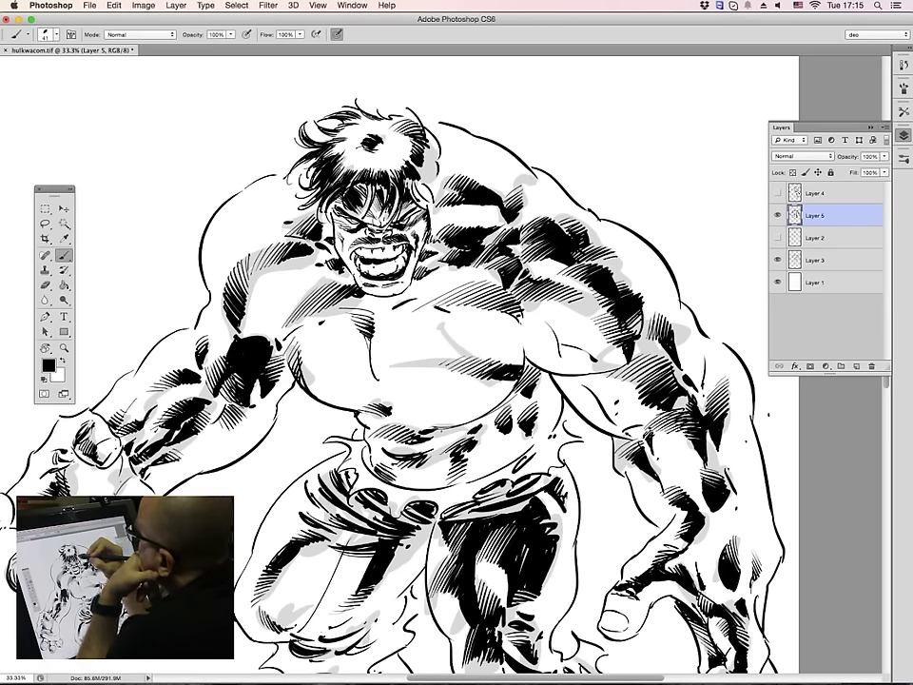
pyautogui.moveTo(371, 185)
pyautogui.mouseDown()
pyautogui.moveTo(373, 205)
pyautogui.moveTo(361, 190)
pyautogui.mouseUp()
pyautogui.moveTo(267, 138); pyautogui.dragTo(275, 146)
pyautogui.moveTo(276, 135)
pyautogui.mouseDown()
pyautogui.moveTo(274, 151)
pyautogui.moveTo(270, 145)
pyautogui.mouseUp()
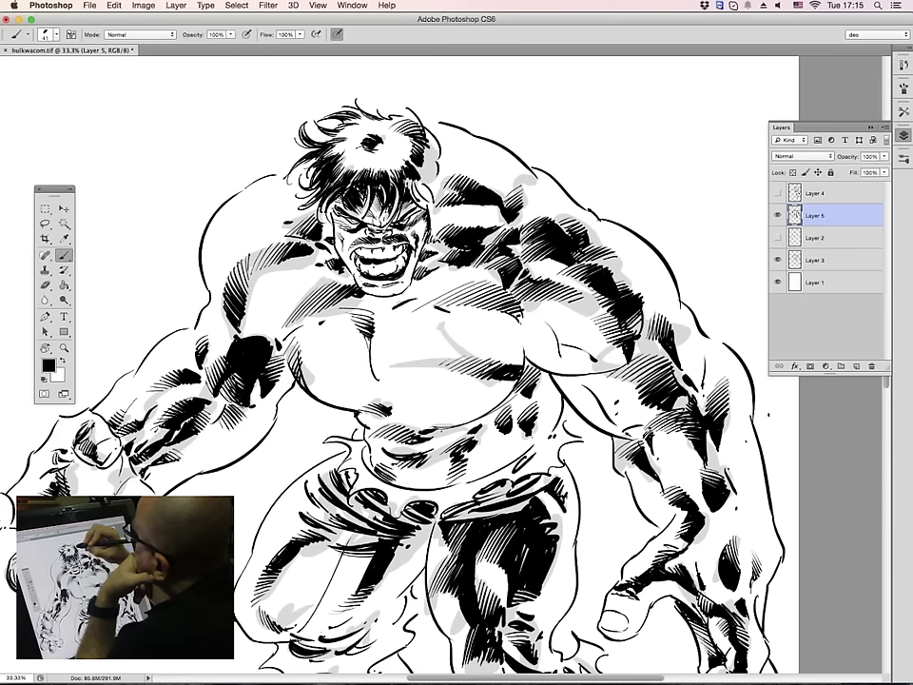
pyautogui.moveTo(311, 134); pyautogui.dragTo(305, 145)
pyautogui.moveTo(311, 139)
pyautogui.mouseDown()
pyautogui.moveTo(307, 149)
pyautogui.moveTo(303, 142)
pyautogui.mouseUp()
pyautogui.moveTo(306, 134)
pyautogui.mouseDown()
pyautogui.moveTo(302, 143)
pyautogui.moveTo(318, 152)
pyautogui.moveTo(319, 107)
pyautogui.moveTo(321, 132)
pyautogui.mouseUp()
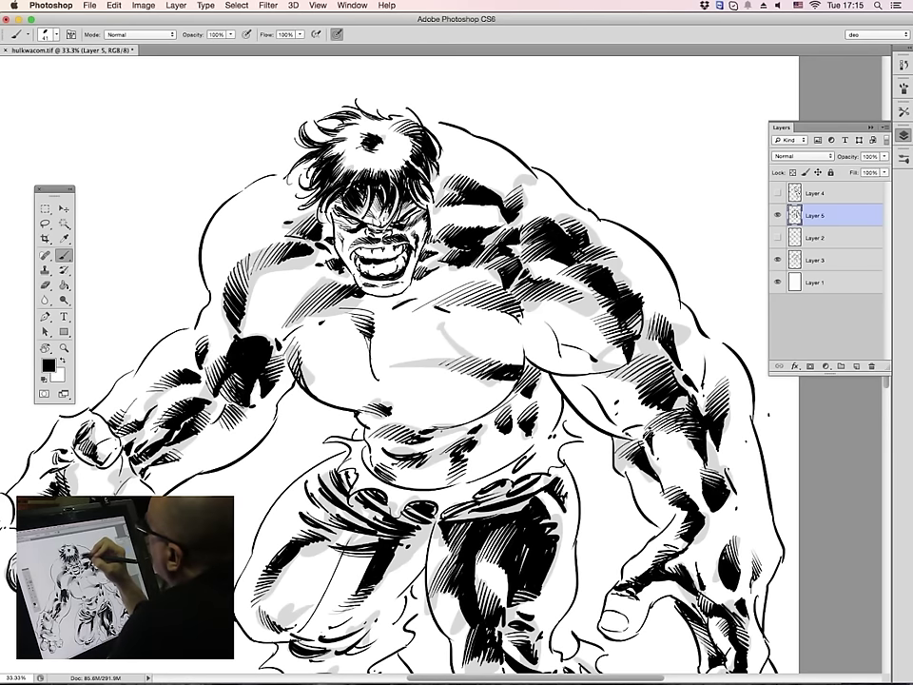
# Add loose outer strands to the left-hand side of the hair and refine the strands at the crown, fringe and right-hand edge
pyautogui.moveTo(305, 141)
pyautogui.mouseDown()
pyautogui.moveTo(290, 187)
pyautogui.moveTo(315, 166)
pyautogui.mouseUp()
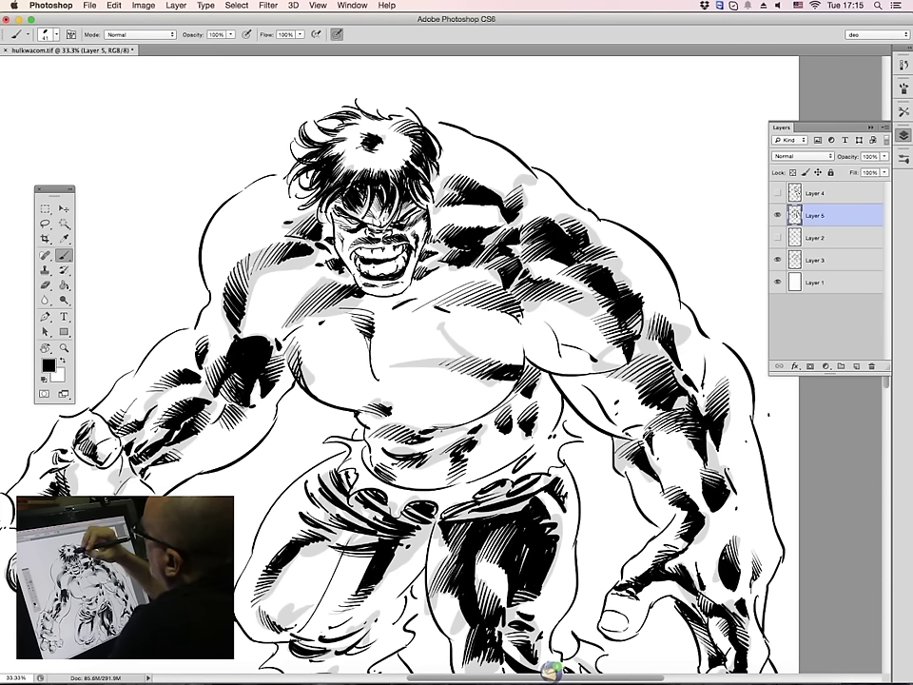
pyautogui.moveTo(308, 139); pyautogui.dragTo(331, 133)
pyautogui.moveTo(308, 141); pyautogui.dragTo(335, 129)
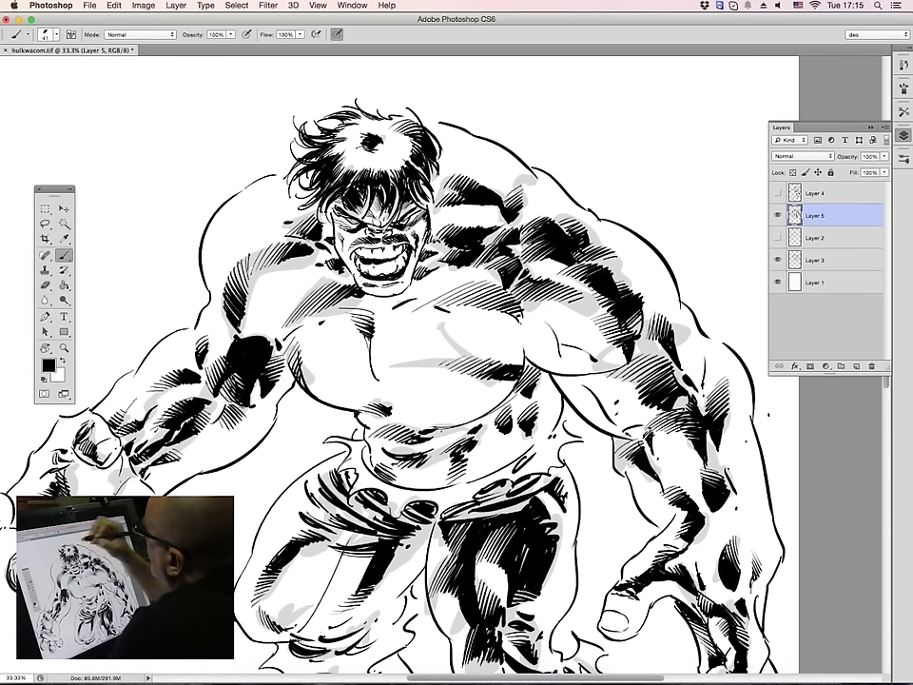
pyautogui.moveTo(311, 142); pyautogui.dragTo(329, 136)
pyautogui.moveTo(327, 139); pyautogui.dragTo(328, 127)
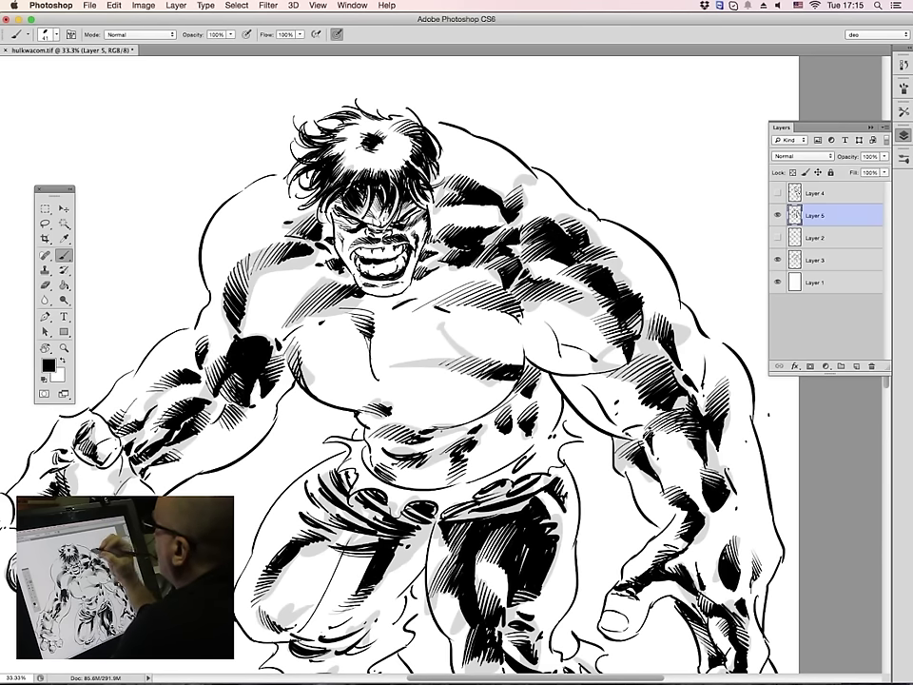
pyautogui.moveTo(289, 117)
pyautogui.mouseDown()
pyautogui.moveTo(304, 132)
pyautogui.moveTo(311, 117)
pyautogui.moveTo(303, 117)
pyautogui.mouseUp()
pyautogui.moveTo(368, 160)
pyautogui.mouseDown()
pyautogui.moveTo(336, 208)
pyautogui.moveTo(350, 214)
pyautogui.mouseUp()
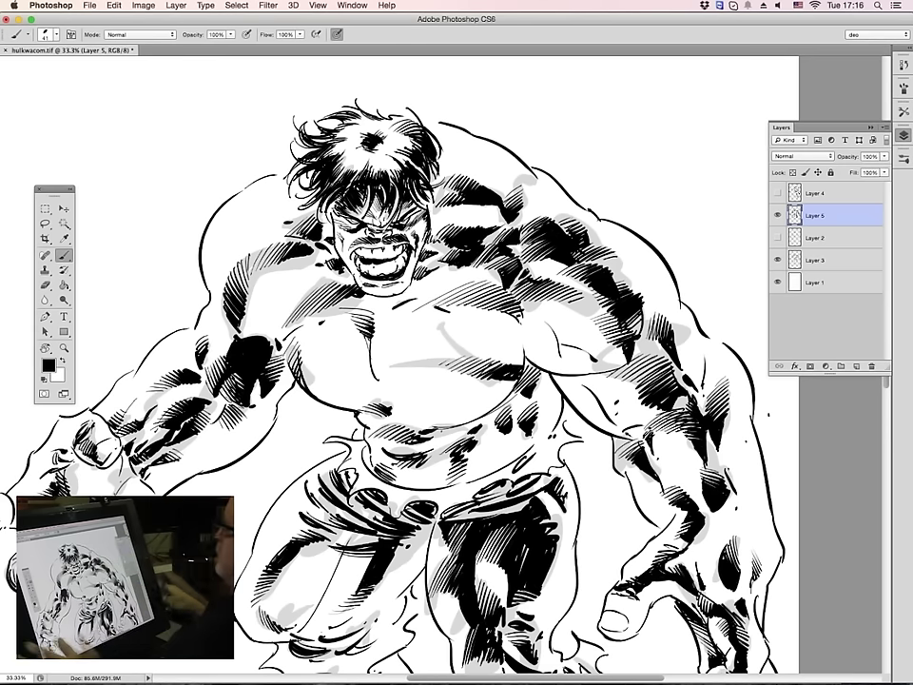
pyautogui.moveTo(367, 192); pyautogui.dragTo(359, 201)
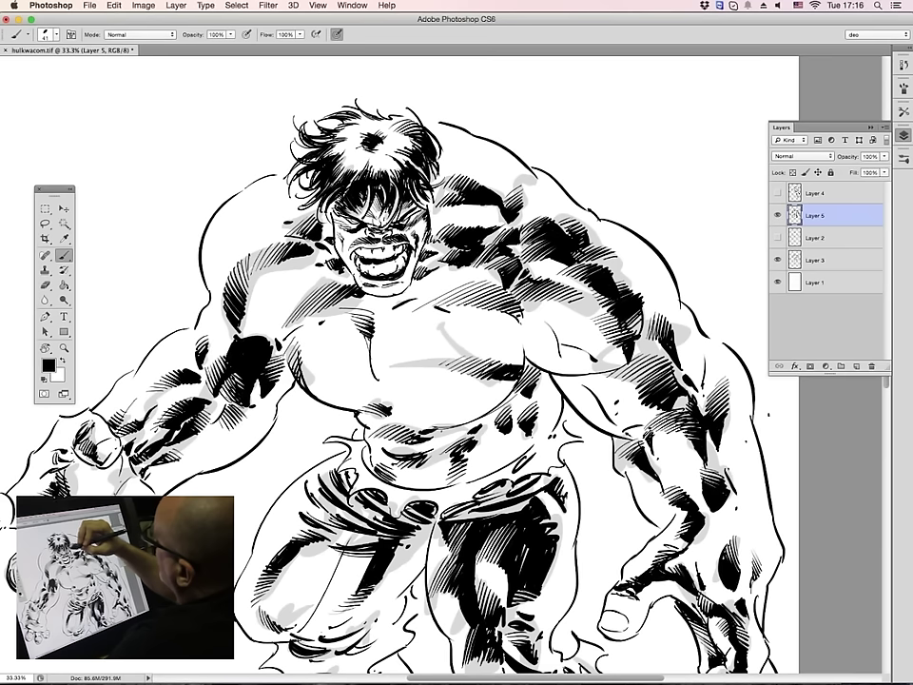
pyautogui.moveTo(322, 128)
pyautogui.mouseDown()
pyautogui.moveTo(328, 139)
pyautogui.moveTo(333, 117)
pyautogui.moveTo(319, 133)
pyautogui.moveTo(325, 160)
pyautogui.moveTo(325, 140)
pyautogui.moveTo(319, 150)
pyautogui.moveTo(328, 152)
pyautogui.mouseUp()
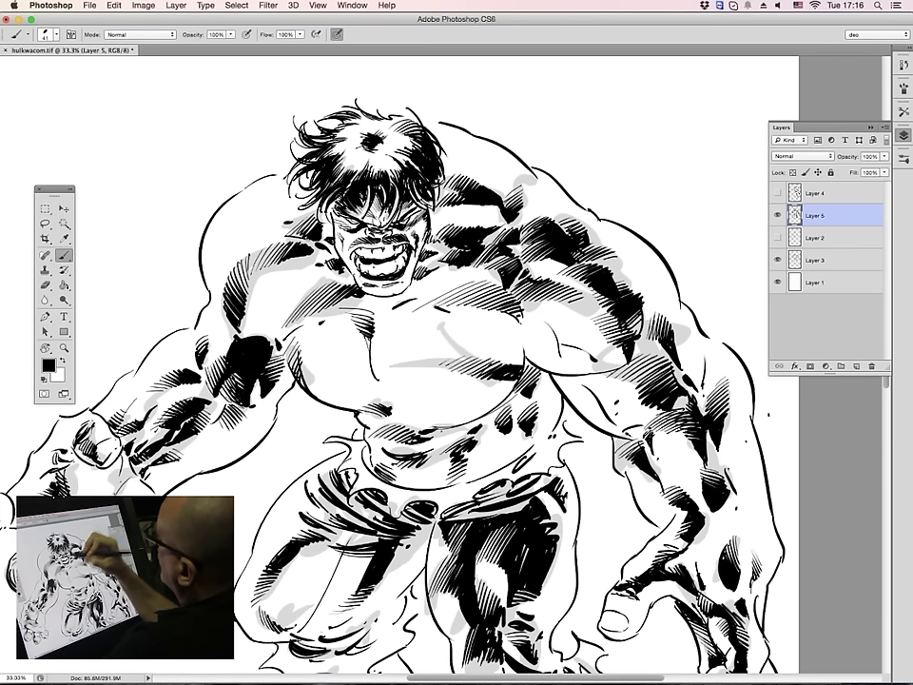
# Hatch the trapezius shadows beside the head, fill the white gap between them, and extend the shoulder outlines to the hair
pyautogui.moveTo(434, 221); pyautogui.dragTo(427, 235)
pyautogui.moveTo(451, 209); pyautogui.dragTo(435, 222)
pyautogui.moveTo(327, 156); pyautogui.dragTo(325, 179)
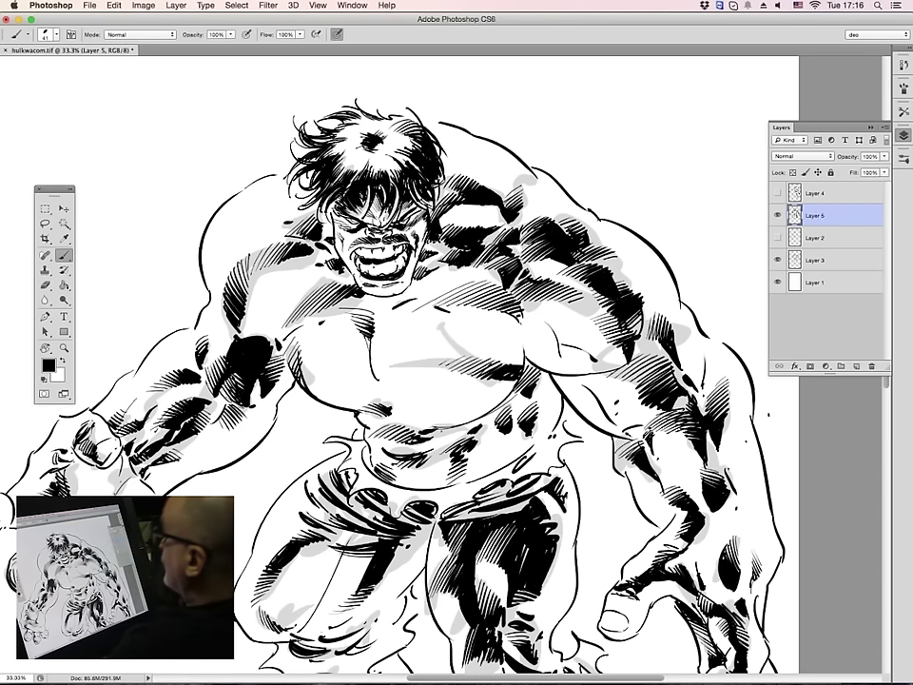
pyautogui.moveTo(446, 217); pyautogui.dragTo(442, 244)
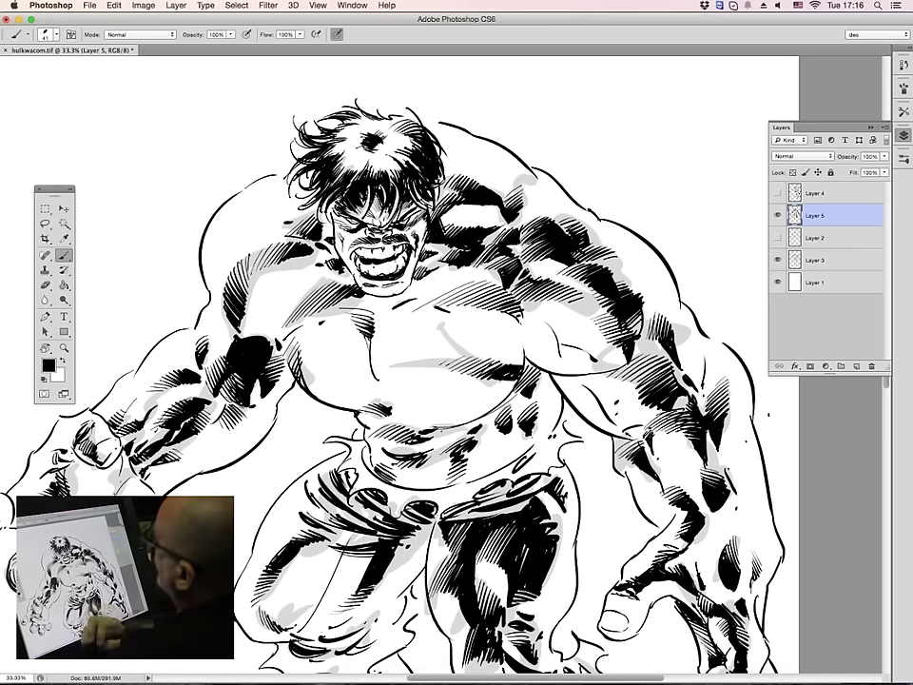
pyautogui.moveTo(470, 203); pyautogui.dragTo(489, 199)
pyautogui.moveTo(421, 119); pyautogui.dragTo(439, 123)
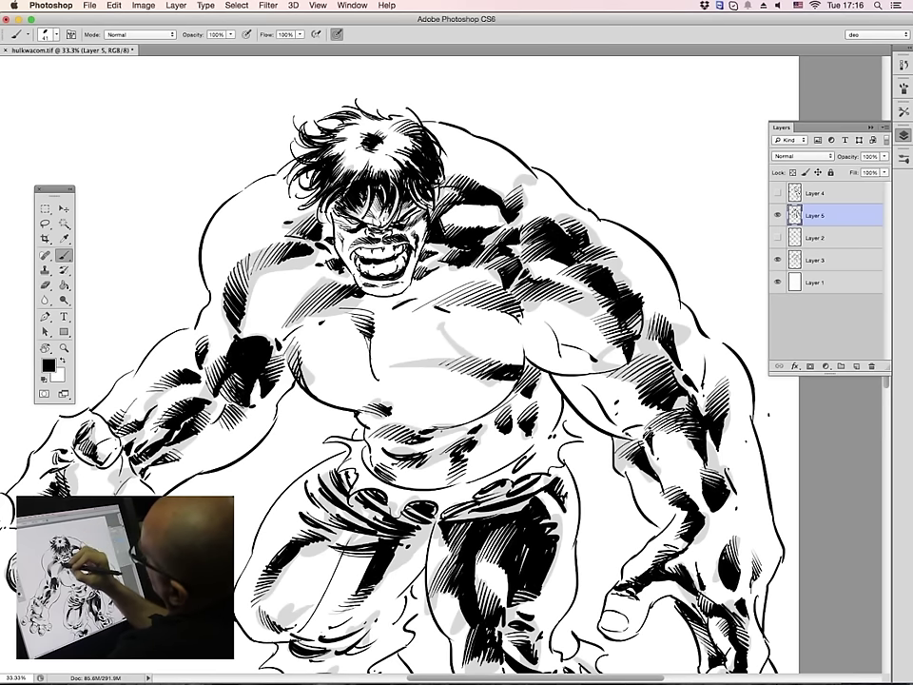
pyautogui.press('z')
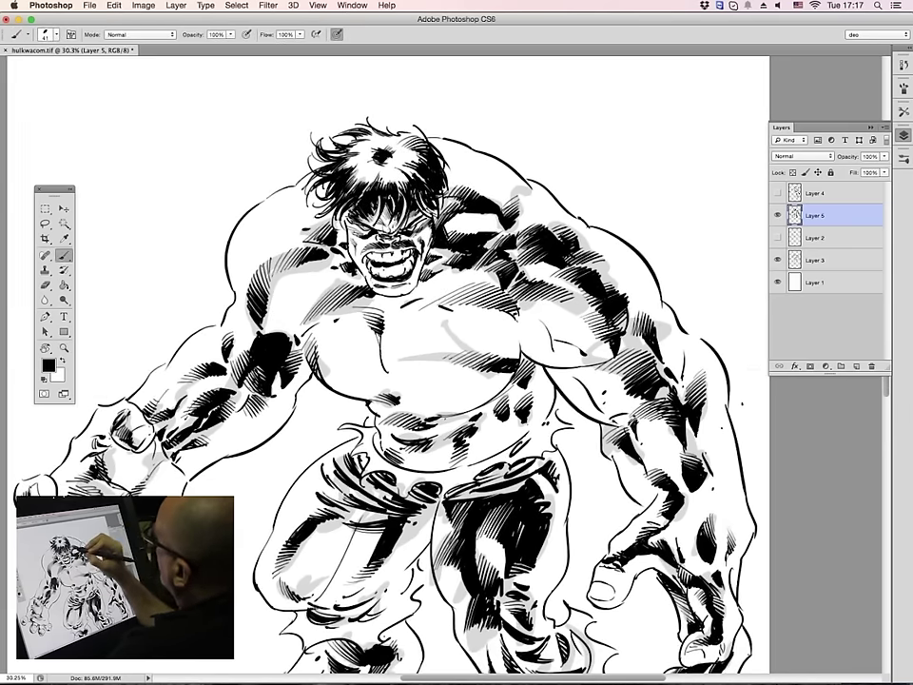
pyautogui.moveTo(362, 188); pyautogui.dragTo(374, 180)
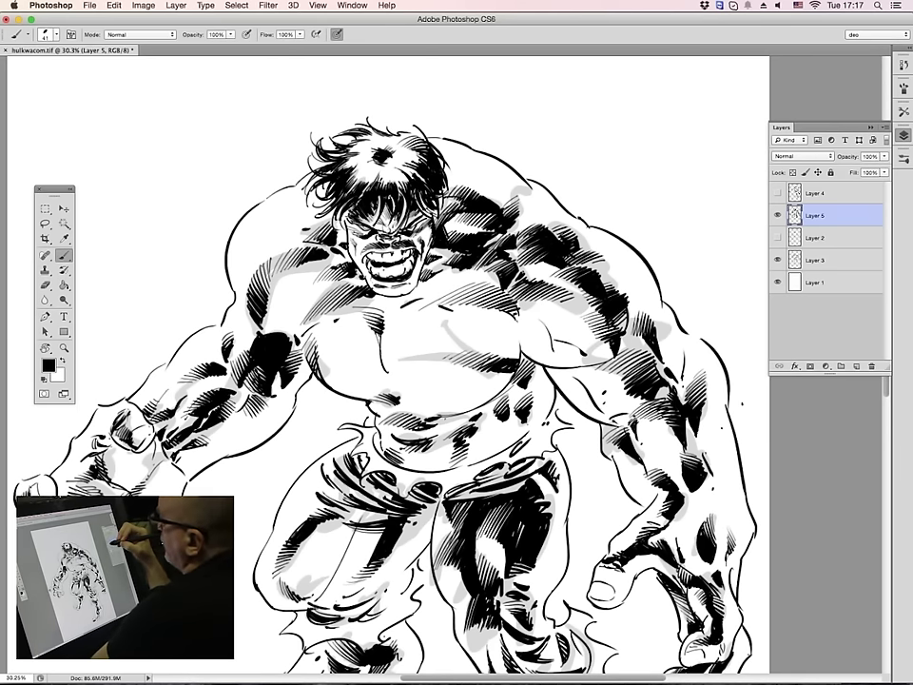
# Zoom out to the whole figure and toggle the visibility of Layers 5, 2 and 3 to compare the inks with the shading
pyautogui.press('z')
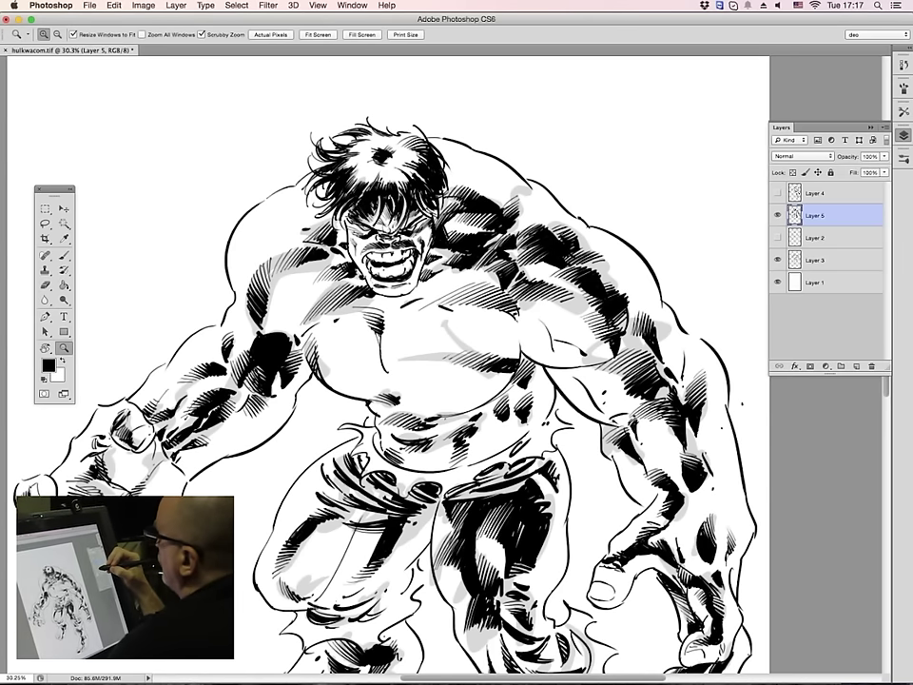
pyautogui.moveTo(588, 387); pyautogui.dragTo(514, 388)
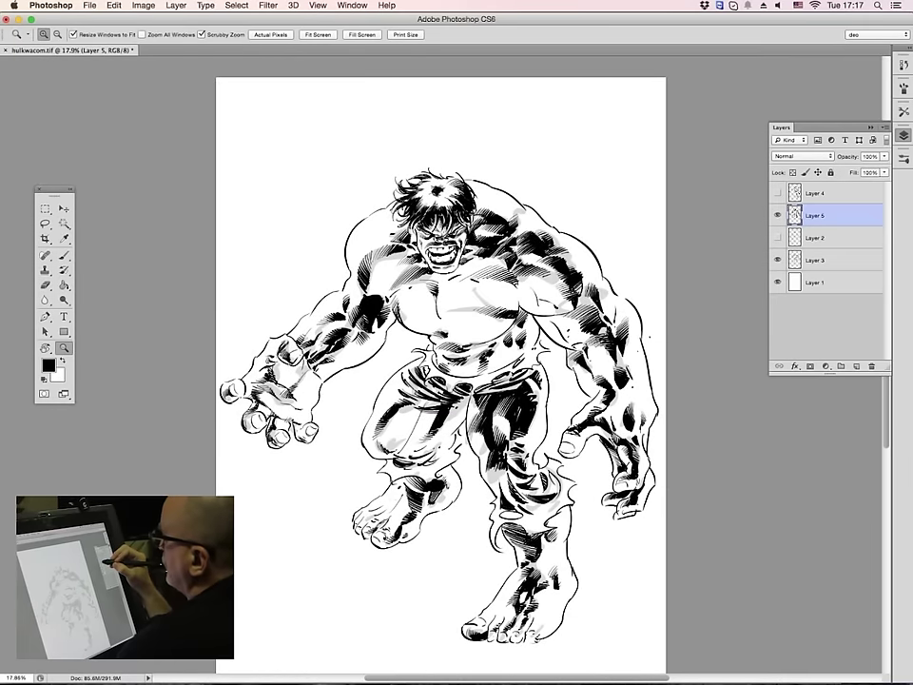
pyautogui.click(778, 216)
pyautogui.click(777, 216)
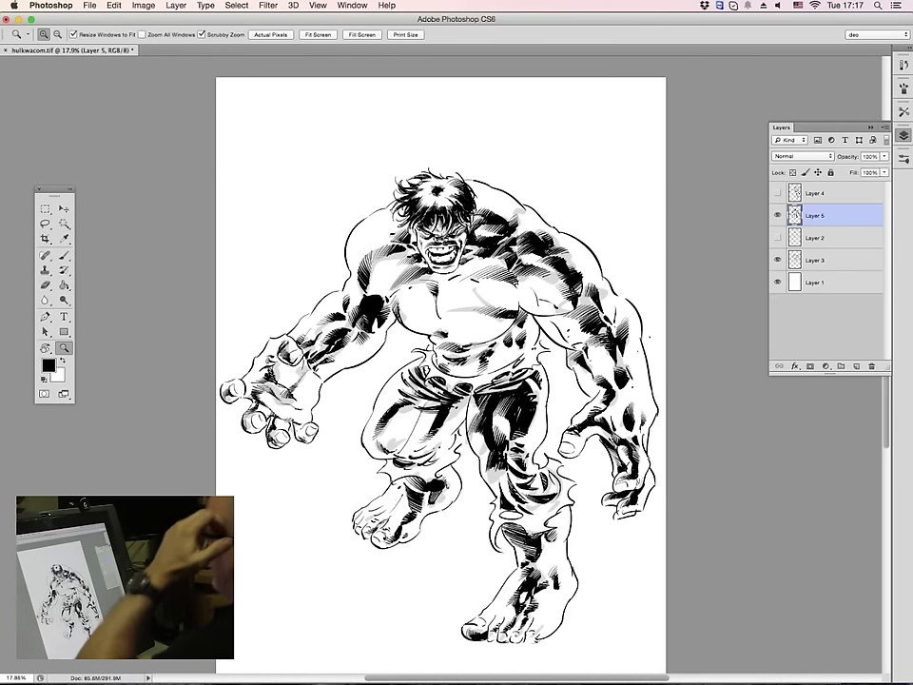
pyautogui.click(778, 237)
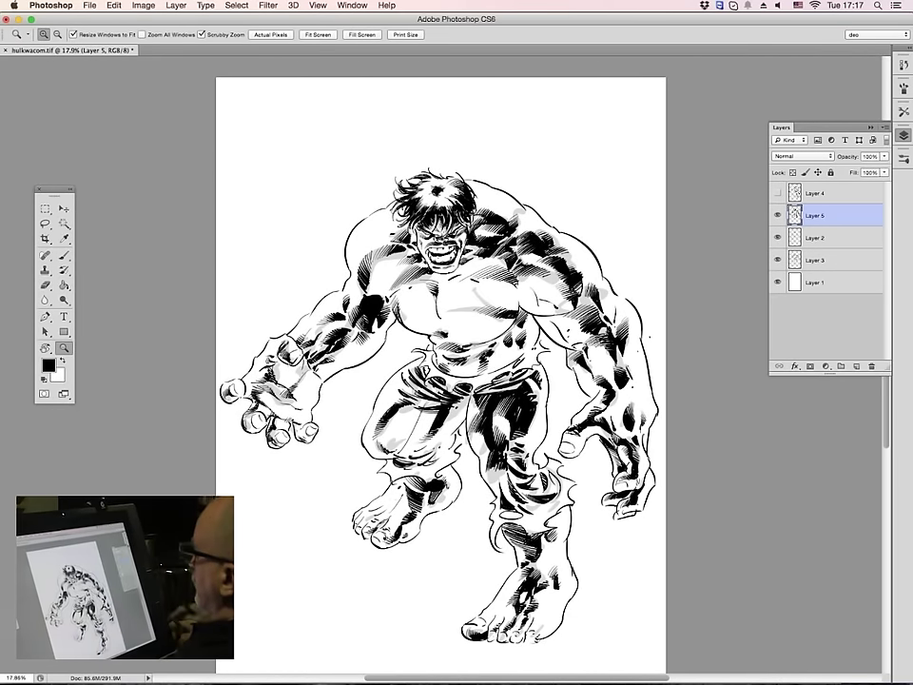
pyautogui.click(778, 237)
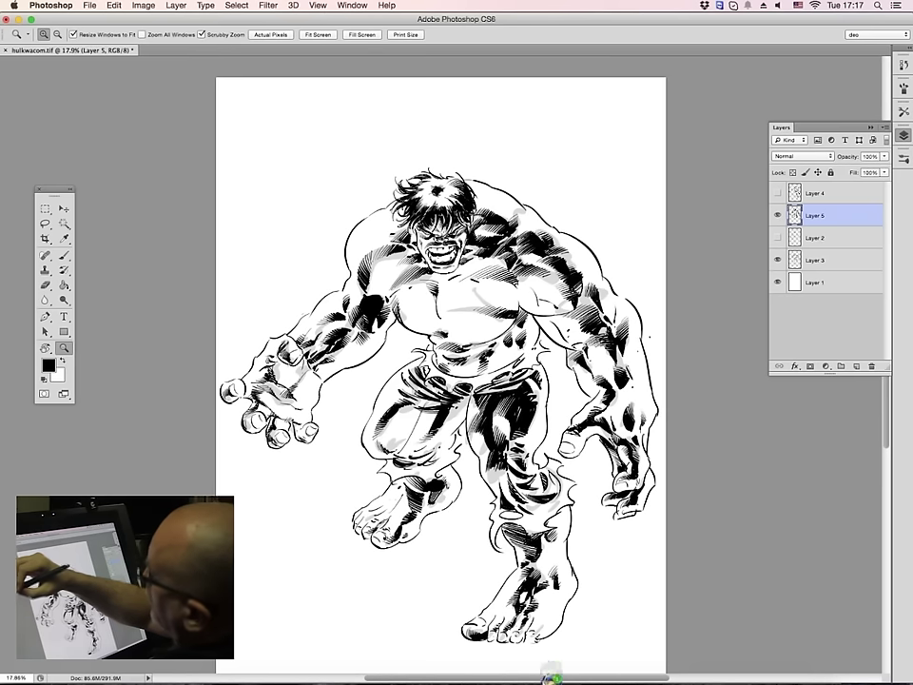
pyautogui.click(777, 260)
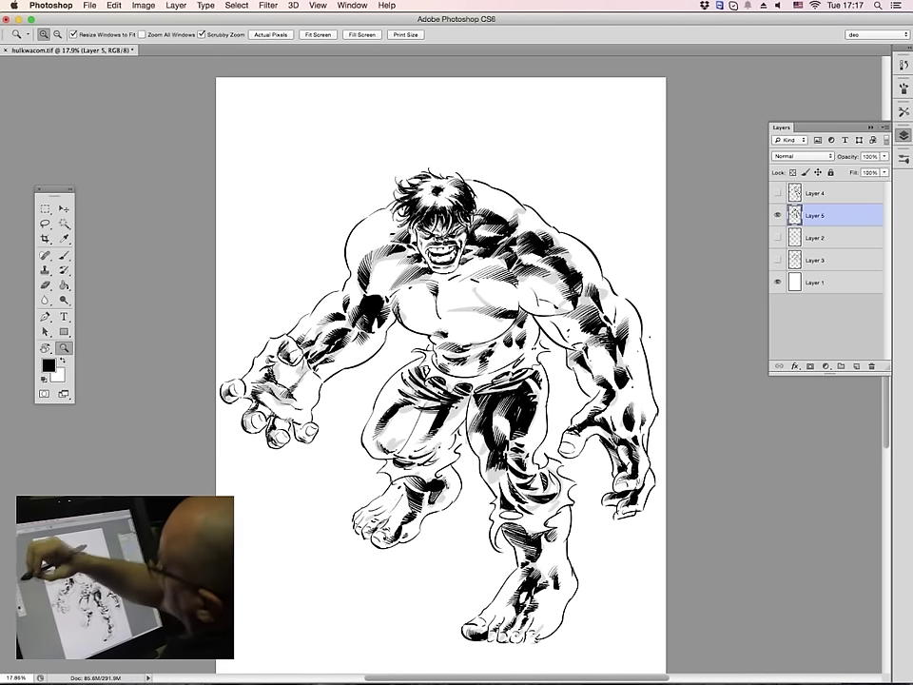
pyautogui.click(778, 259)
pyautogui.click(778, 215)
pyautogui.click(777, 215)
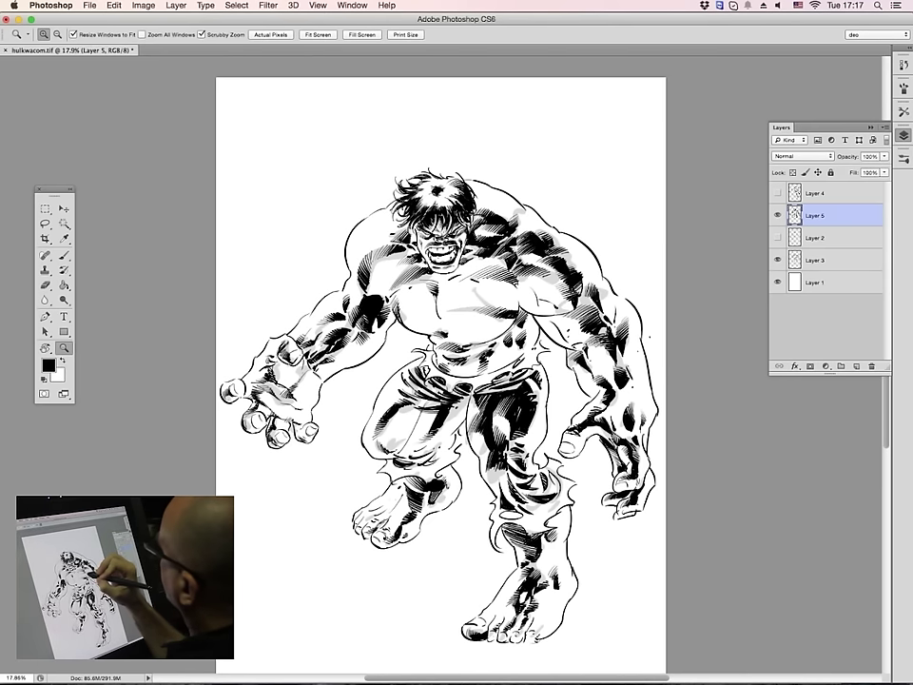
# Hide the Layer 3 shading and add brush strokes to the inner edge of the left-hand trouser leg near the knee
pyautogui.press('b')
pyautogui.click(778, 259)
pyautogui.click(778, 259)
pyautogui.click(778, 259)
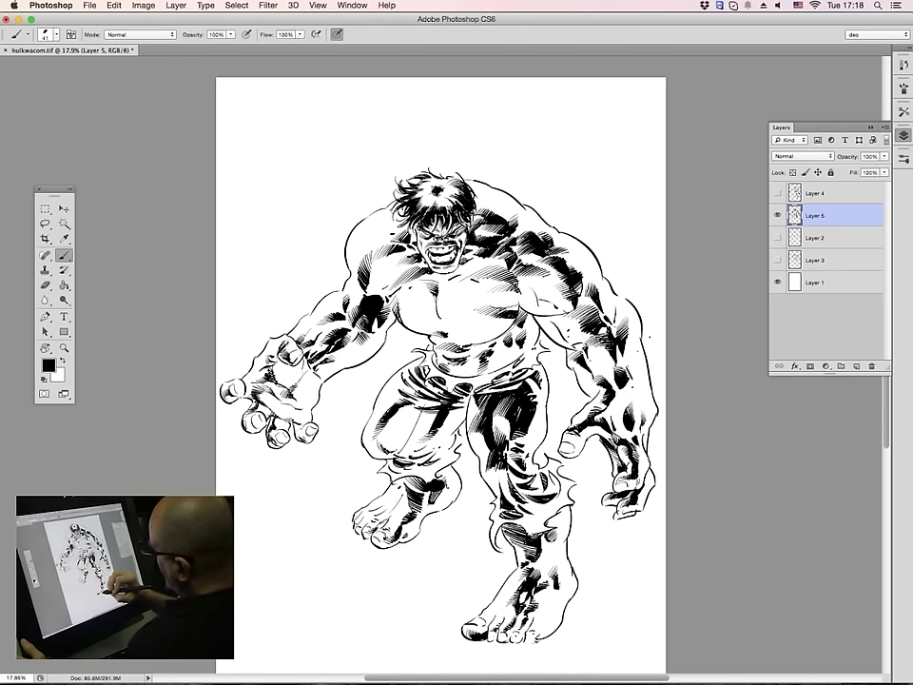
pyautogui.moveTo(455, 432); pyautogui.dragTo(445, 453)
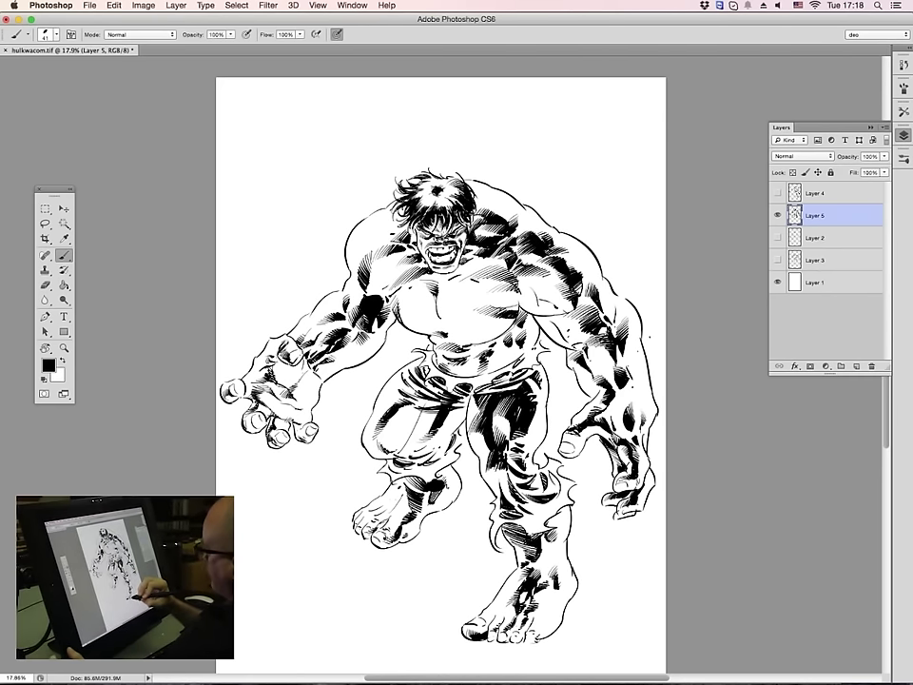
# Paint thin white highlight lines through the solid blacks of the arms, trapezius and upper trousers
pyautogui.scroll(-5, 440, 366)
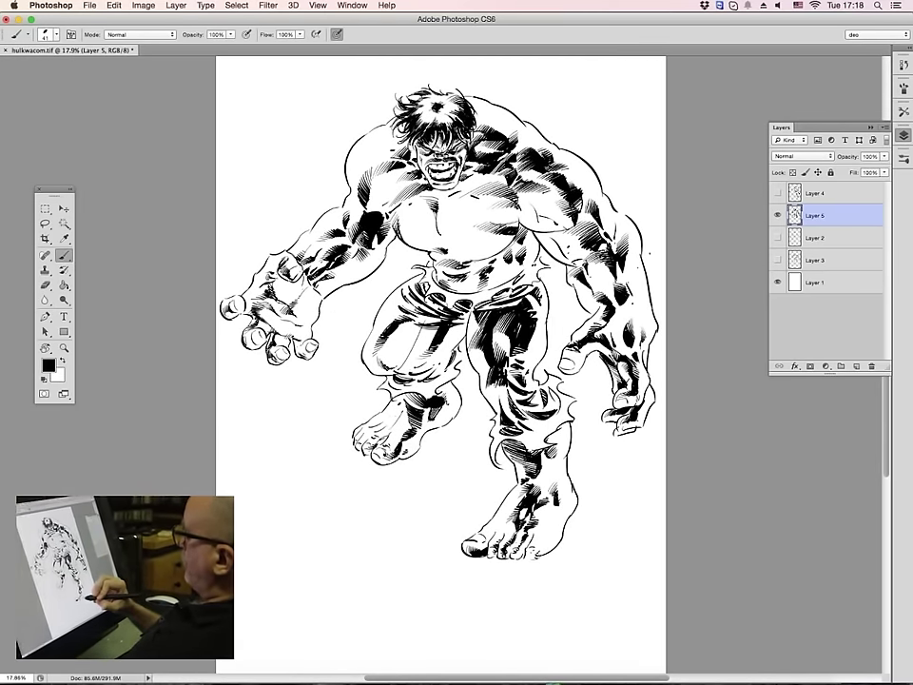
pyautogui.press('x')
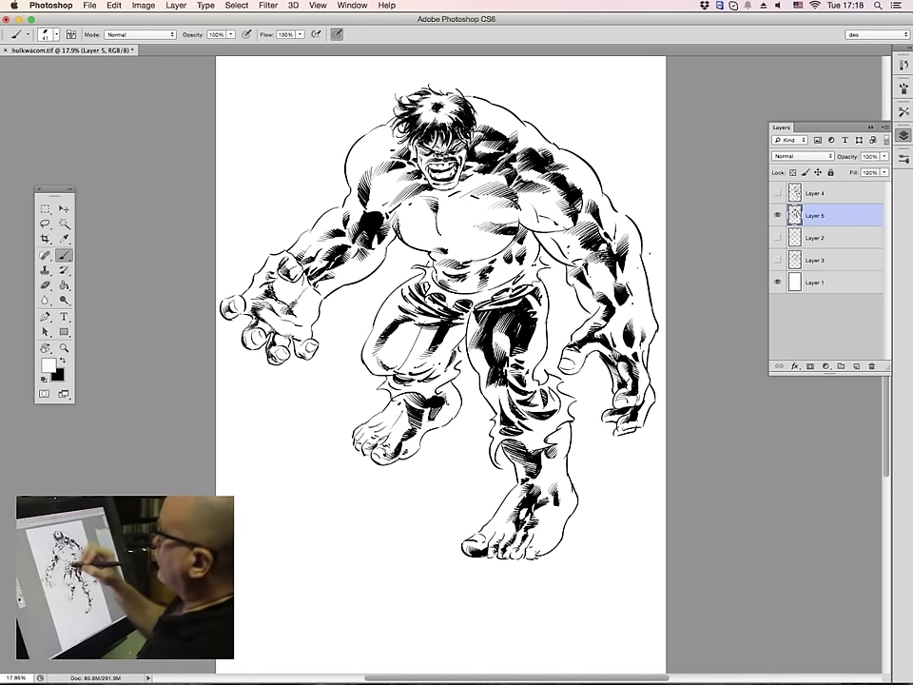
pyautogui.press('super+plus')
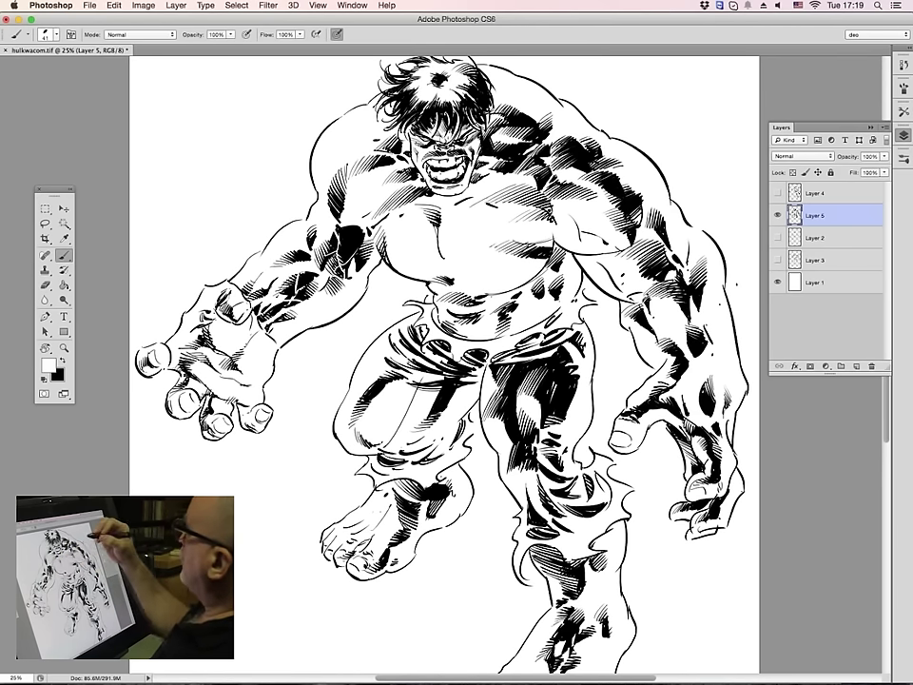
pyautogui.moveTo(491, 180); pyautogui.dragTo(485, 207)
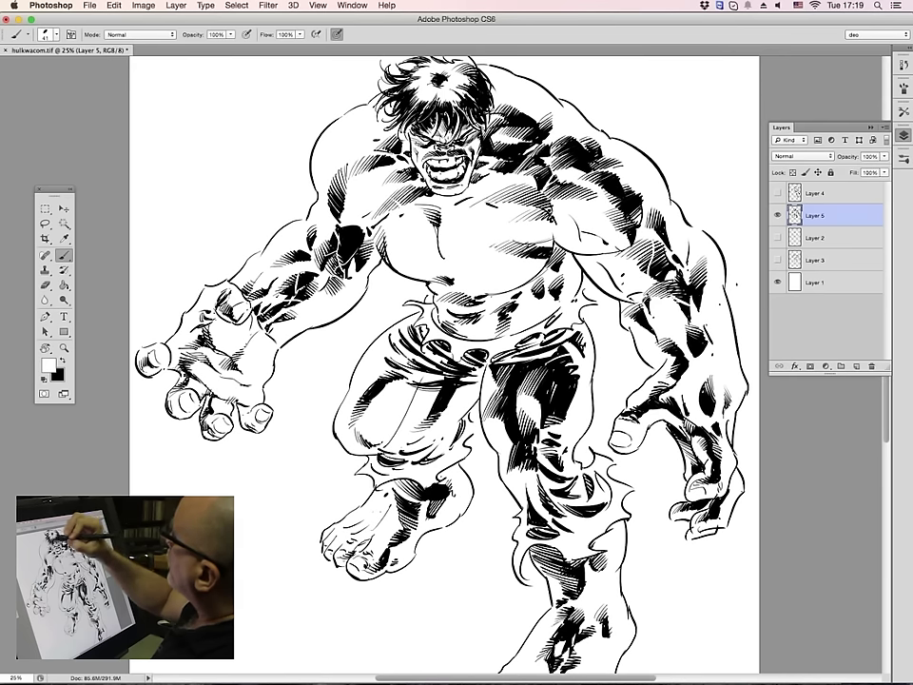
pyautogui.moveTo(500, 165)
pyautogui.mouseDown()
pyautogui.moveTo(513, 172)
pyautogui.moveTo(517, 160)
pyautogui.mouseUp()
pyautogui.moveTo(506, 138); pyautogui.dragTo(527, 155)
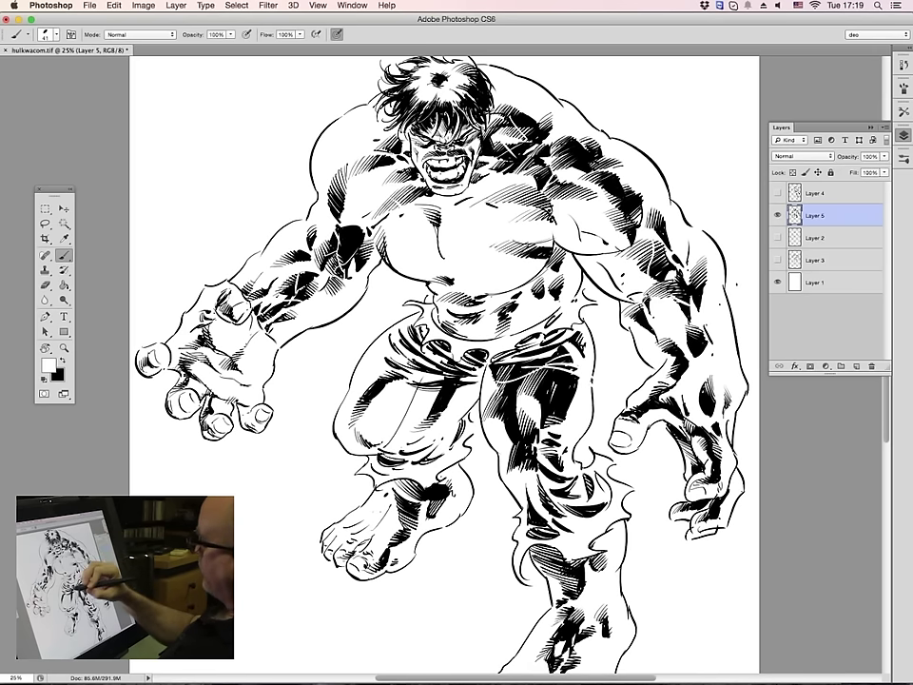
# Switch back to black and add short shading strokes to the left-hand fingers, abdomen, side of the waist and right-hand forearm
pyautogui.press('x')
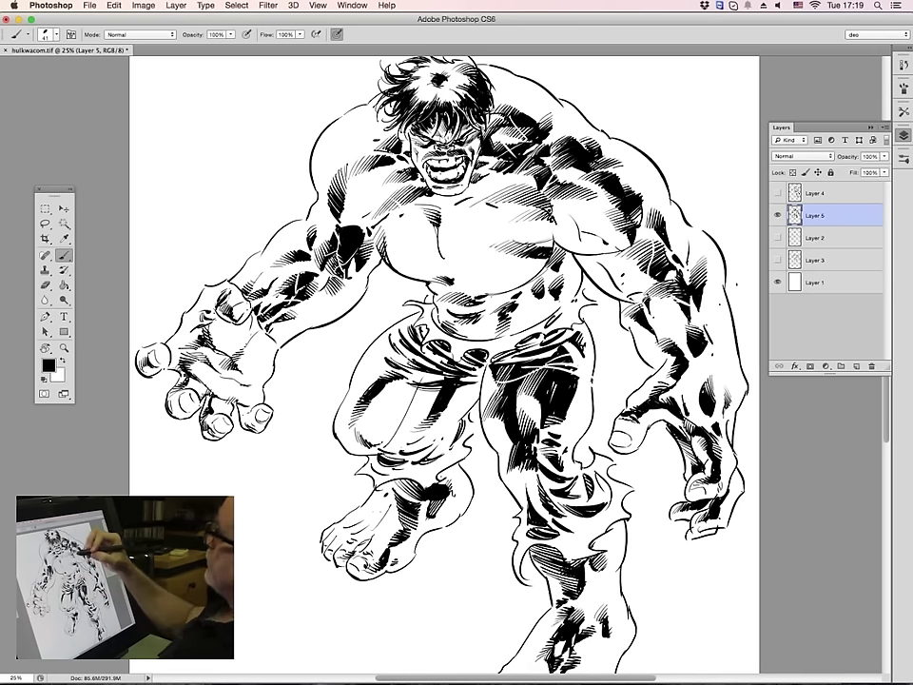
pyautogui.moveTo(177, 373)
pyautogui.mouseDown()
pyautogui.moveTo(162, 377)
pyautogui.moveTo(163, 390)
pyautogui.mouseUp()
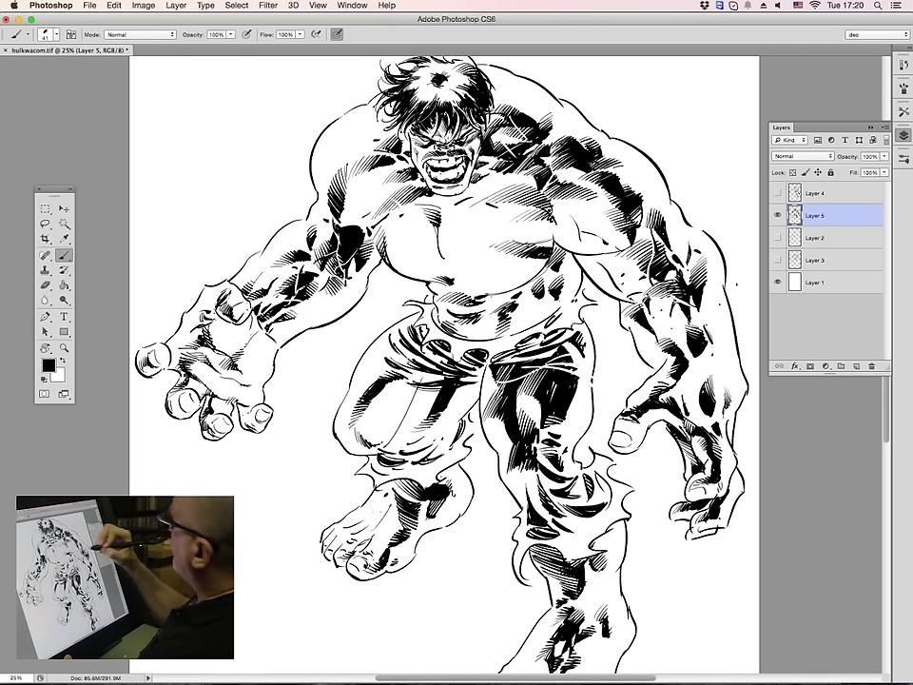
pyautogui.moveTo(538, 306); pyautogui.dragTo(539, 315)
pyautogui.moveTo(538, 308)
pyautogui.mouseDown()
pyautogui.moveTo(541, 316)
pyautogui.moveTo(518, 310)
pyautogui.mouseUp()
pyautogui.moveTo(515, 308)
pyautogui.mouseDown()
pyautogui.moveTo(519, 315)
pyautogui.moveTo(537, 283)
pyautogui.mouseUp()
pyautogui.moveTo(534, 276); pyautogui.dragTo(539, 282)
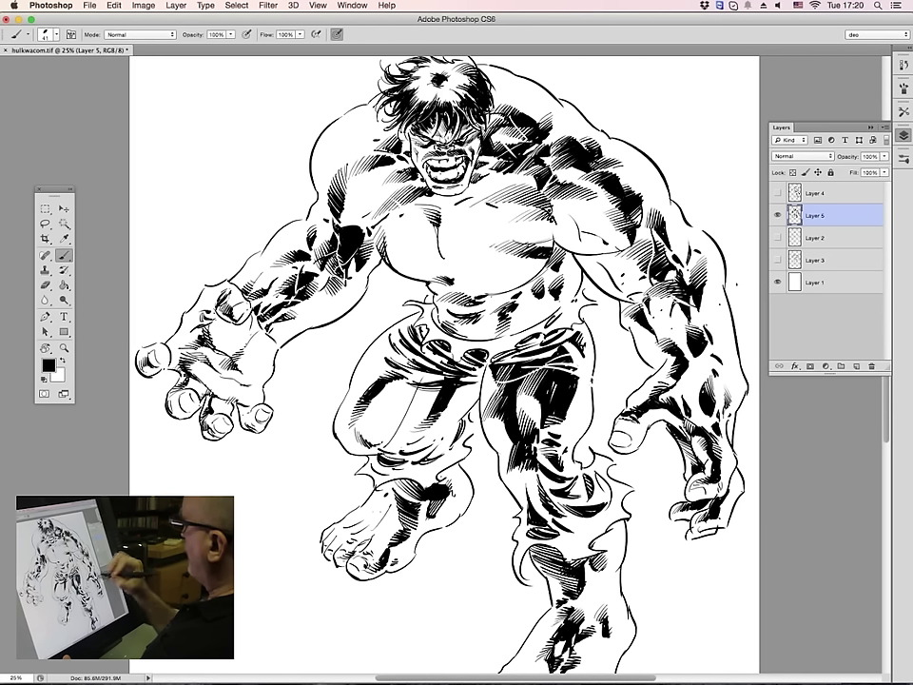
pyautogui.moveTo(469, 313)
pyautogui.mouseDown()
pyautogui.moveTo(474, 328)
pyautogui.moveTo(493, 314)
pyautogui.mouseUp()
pyautogui.moveTo(648, 362); pyautogui.dragTo(664, 365)
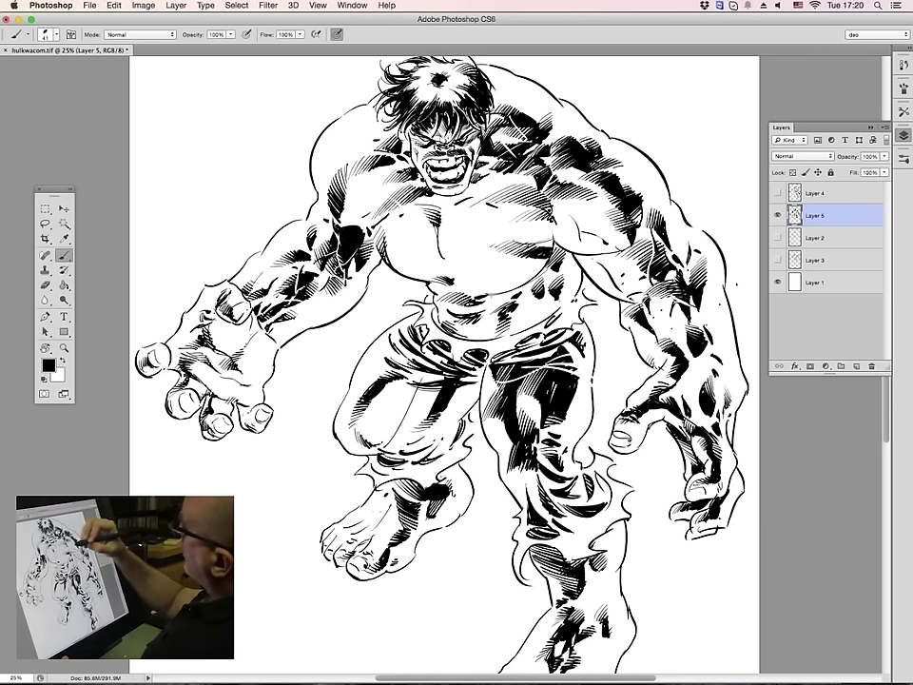
# Add short black strokes along the upper edge of the left-hand pectoral beside the shoulder
pyautogui.moveTo(386, 213); pyautogui.dragTo(409, 200)
pyautogui.moveTo(401, 202); pyautogui.dragTo(409, 195)
pyautogui.moveTo(404, 199); pyautogui.dragTo(410, 194)
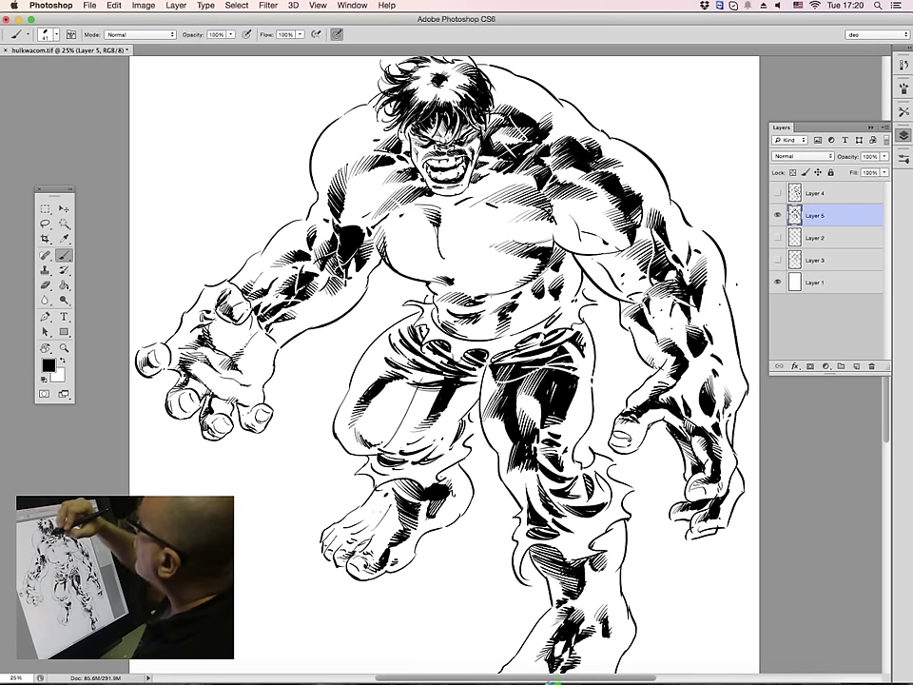
pyautogui.press('x')
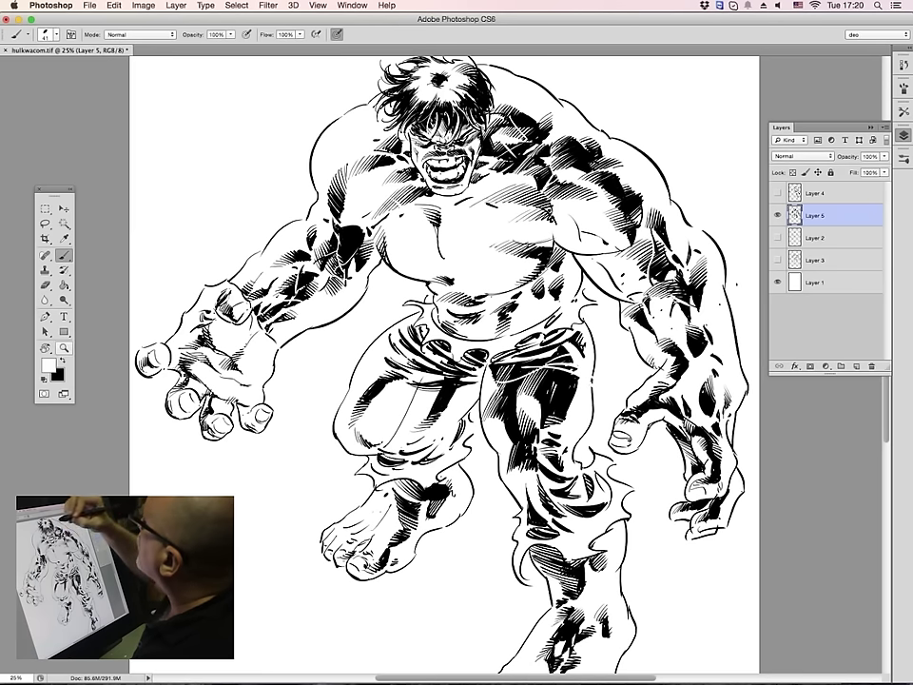
pyautogui.press('x')
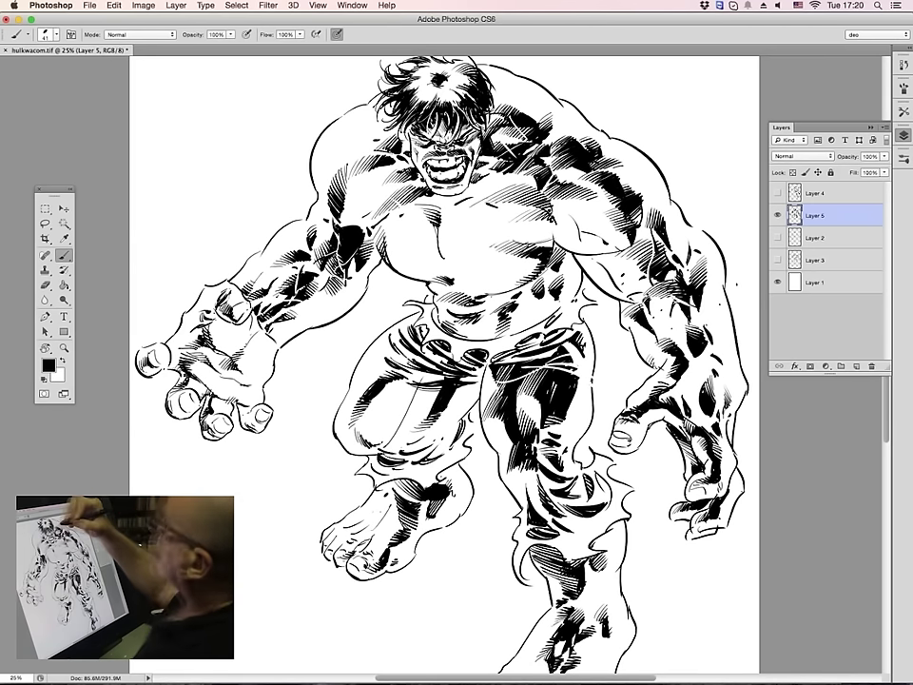
pyautogui.moveTo(364, 209)
pyautogui.mouseDown()
pyautogui.moveTo(361, 219)
pyautogui.moveTo(368, 217)
pyautogui.mouseUp()
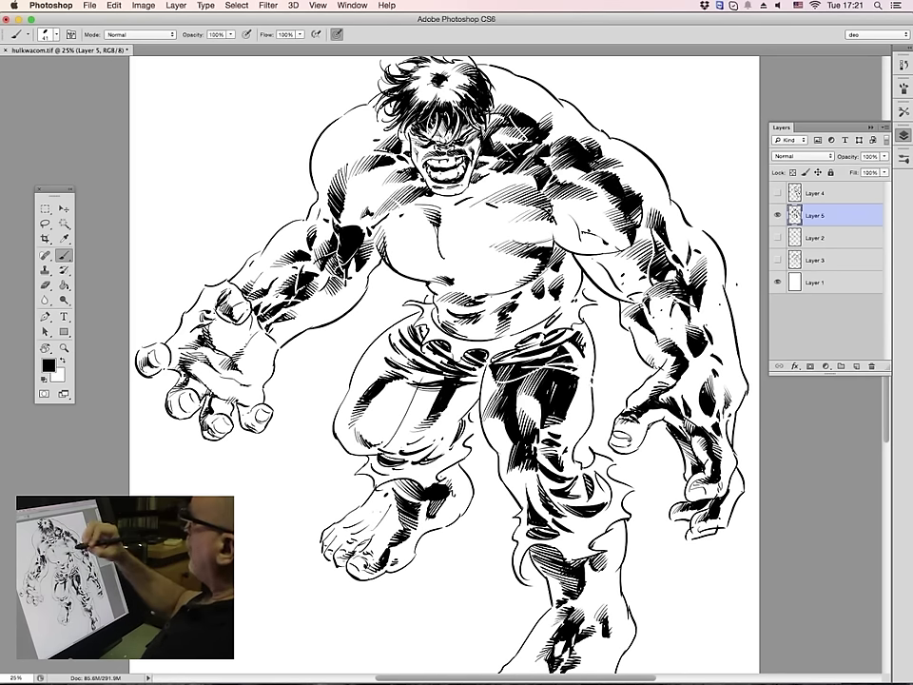
# Hatch the shadows on the right-hand obliques down to the waistband
pyautogui.moveTo(536, 300); pyautogui.dragTo(527, 316)
pyautogui.moveTo(539, 304); pyautogui.dragTo(527, 324)
pyautogui.moveTo(542, 311); pyautogui.dragTo(529, 327)
pyautogui.moveTo(543, 306); pyautogui.dragTo(539, 320)
pyautogui.moveTo(529, 312); pyautogui.dragTo(523, 330)
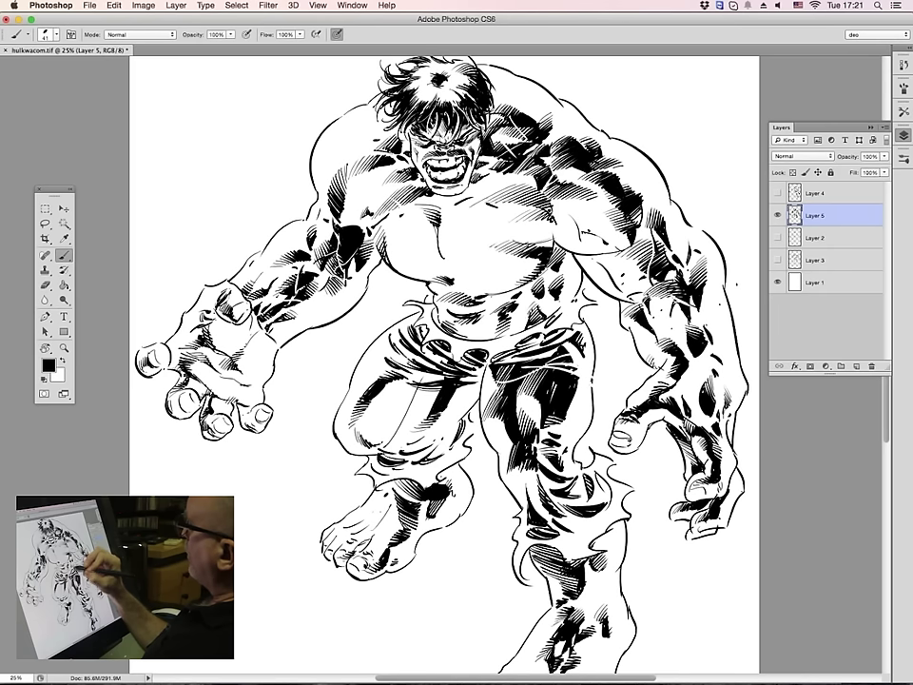
pyautogui.moveTo(565, 300)
pyautogui.mouseDown()
pyautogui.moveTo(557, 309)
pyautogui.moveTo(574, 299)
pyautogui.mouseUp()
pyautogui.moveTo(573, 300); pyautogui.dragTo(563, 305)
pyautogui.moveTo(582, 290); pyautogui.dragTo(574, 299)
# Add fine contour strokes across the pectorals, left-hand arm and both shoulders
pyautogui.moveTo(371, 251); pyautogui.dragTo(384, 257)
pyautogui.moveTo(324, 230); pyautogui.dragTo(335, 249)
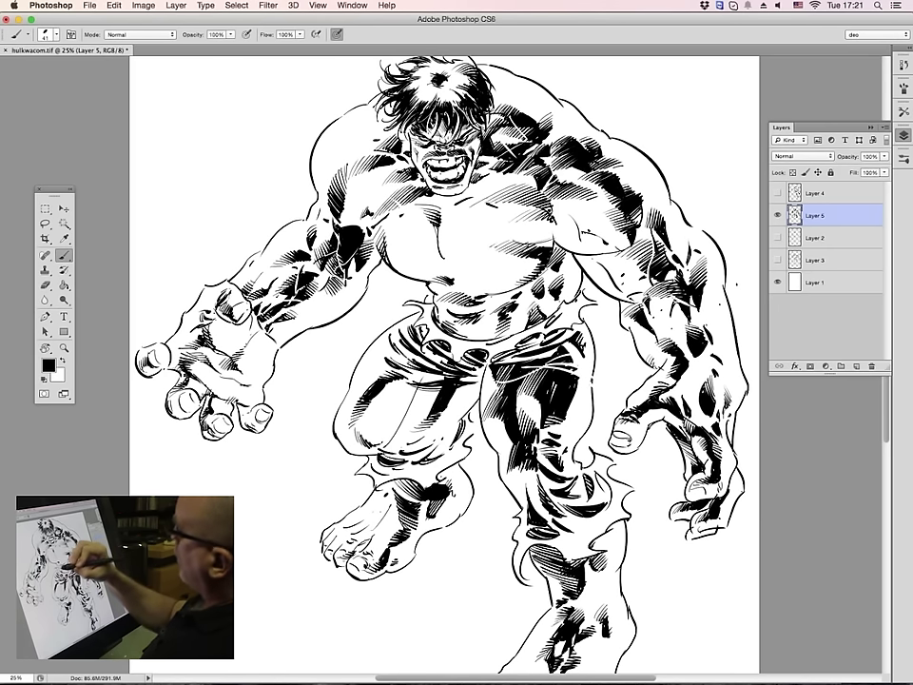
pyautogui.moveTo(302, 175)
pyautogui.mouseDown()
pyautogui.moveTo(327, 189)
pyautogui.moveTo(318, 197)
pyautogui.moveTo(329, 206)
pyautogui.mouseUp()
pyautogui.moveTo(350, 192)
pyautogui.mouseDown()
pyautogui.moveTo(328, 205)
pyautogui.moveTo(328, 196)
pyautogui.moveTo(348, 211)
pyautogui.mouseUp()
pyautogui.moveTo(342, 216); pyautogui.dragTo(363, 212)
pyautogui.moveTo(328, 161); pyautogui.dragTo(347, 157)
pyautogui.moveTo(391, 195); pyautogui.dragTo(414, 214)
pyautogui.moveTo(355, 141); pyautogui.dragTo(367, 148)
pyautogui.moveTo(363, 145)
pyautogui.mouseDown()
pyautogui.moveTo(374, 153)
pyautogui.moveTo(365, 139)
pyautogui.mouseUp()
pyautogui.moveTo(267, 106)
pyautogui.mouseDown()
pyautogui.moveTo(276, 97)
pyautogui.moveTo(266, 94)
pyautogui.mouseUp()
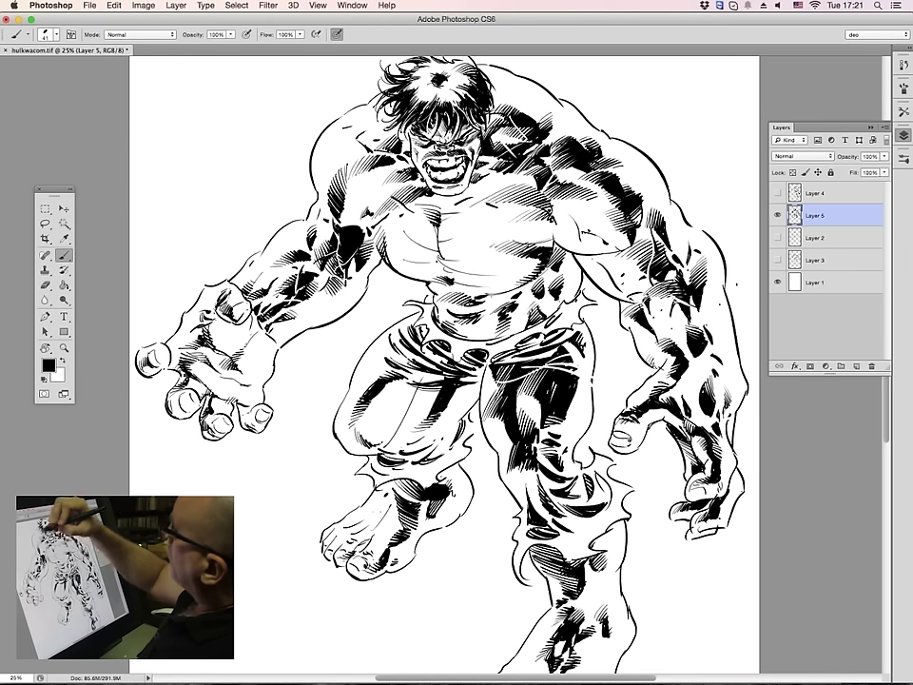
pyautogui.moveTo(552, 127); pyautogui.dragTo(570, 131)
pyautogui.moveTo(563, 125); pyautogui.dragTo(573, 132)
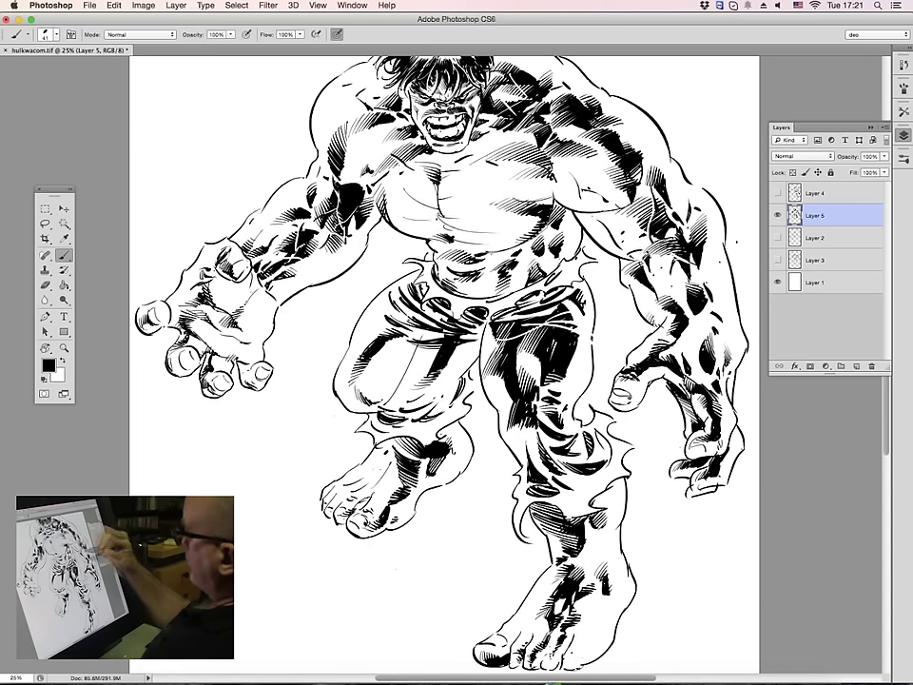
# Add strokes to the left-hand foot, palm and torn trouser hem, and briefly show the Layer 3 shading for comparison
pyautogui.moveTo(327, 327); pyautogui.dragTo(341, 322)
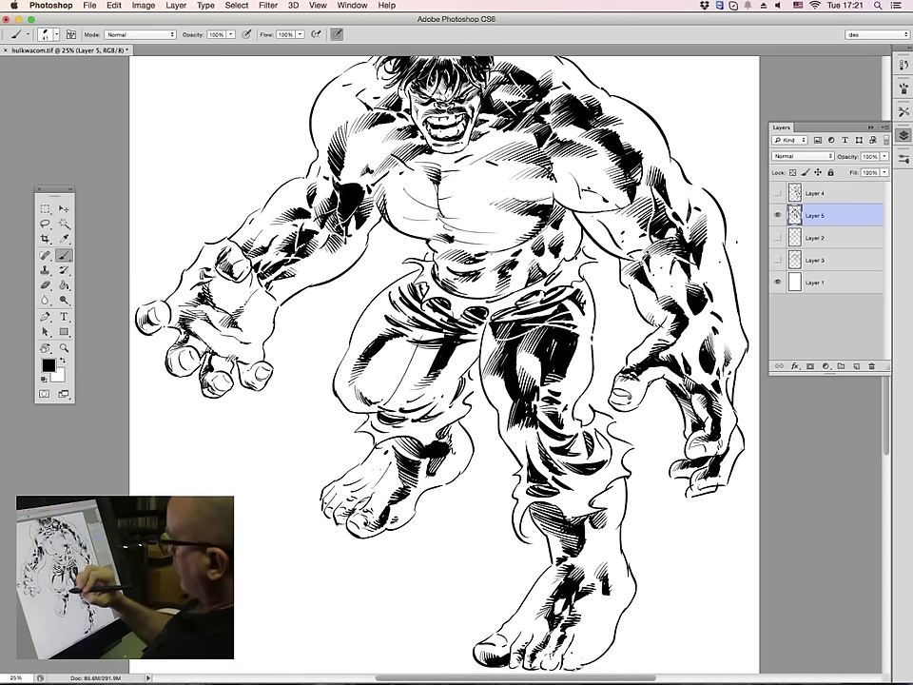
pyautogui.moveTo(367, 487); pyautogui.dragTo(383, 476)
pyautogui.moveTo(376, 481); pyautogui.dragTo(390, 465)
pyautogui.moveTo(284, 344); pyautogui.dragTo(298, 328)
pyautogui.moveTo(404, 432); pyautogui.dragTo(448, 422)
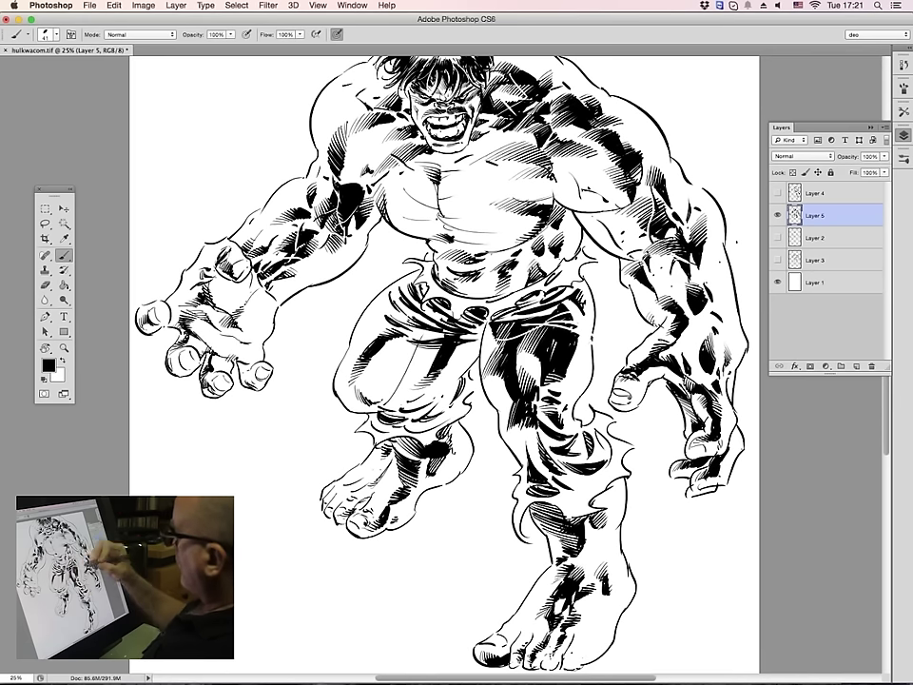
pyautogui.click(778, 260)
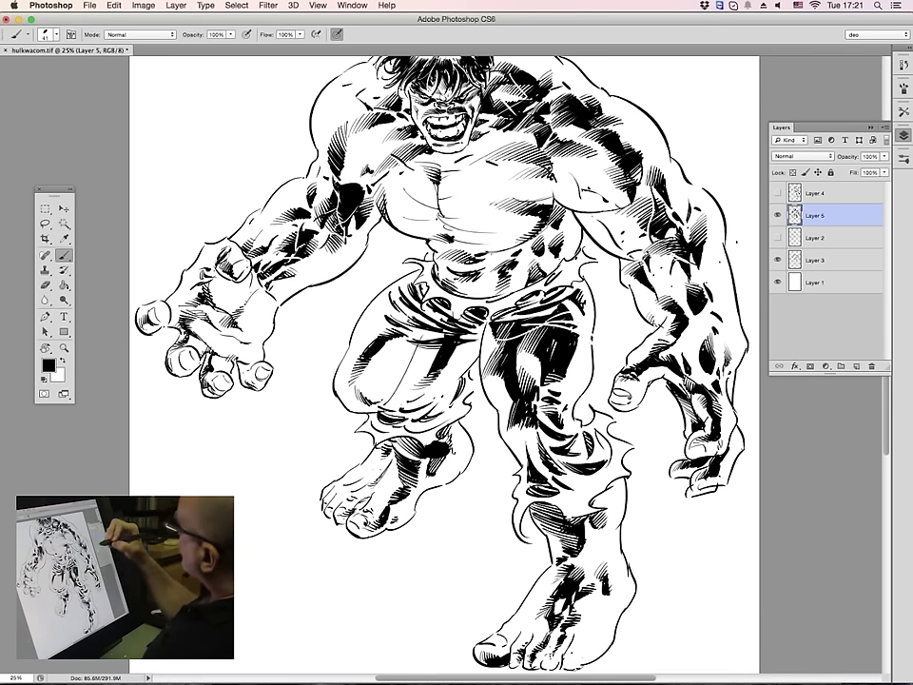
pyautogui.click(778, 260)
# Hatch the shadow on the left-hand trouser thigh and add short strokes to the left-hand forearm and hand
pyautogui.moveTo(366, 368); pyautogui.dragTo(376, 362)
pyautogui.moveTo(365, 365); pyautogui.dragTo(383, 354)
pyautogui.moveTo(370, 360); pyautogui.dragTo(388, 354)
pyautogui.moveTo(377, 355); pyautogui.dragTo(396, 346)
pyautogui.moveTo(380, 352); pyautogui.dragTo(398, 343)
pyautogui.moveTo(385, 347); pyautogui.dragTo(407, 339)
pyautogui.moveTo(386, 345); pyautogui.dragTo(412, 334)
pyautogui.moveTo(391, 334); pyautogui.dragTo(402, 328)
pyautogui.moveTo(293, 254); pyautogui.dragTo(314, 246)
pyautogui.moveTo(297, 254); pyautogui.dragTo(327, 247)
pyautogui.moveTo(278, 305); pyautogui.dragTo(289, 299)
pyautogui.moveTo(282, 302); pyautogui.dragTo(289, 299)
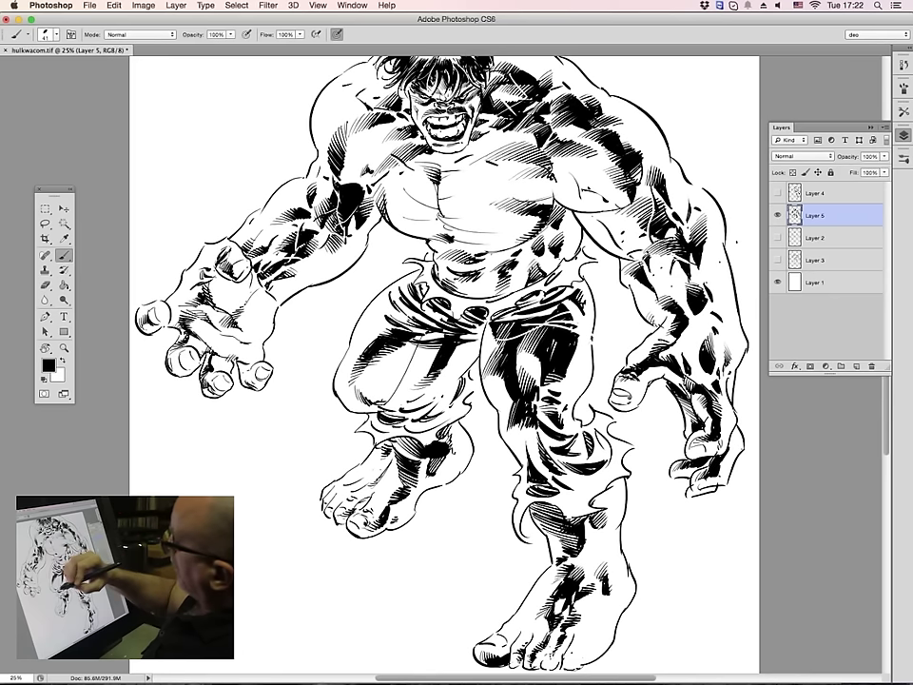
# Touch up the cleft between the pectorals and the right-hand side of the waist with short strokes
pyautogui.moveTo(442, 179); pyautogui.dragTo(437, 190)
pyautogui.moveTo(432, 200); pyautogui.dragTo(438, 205)
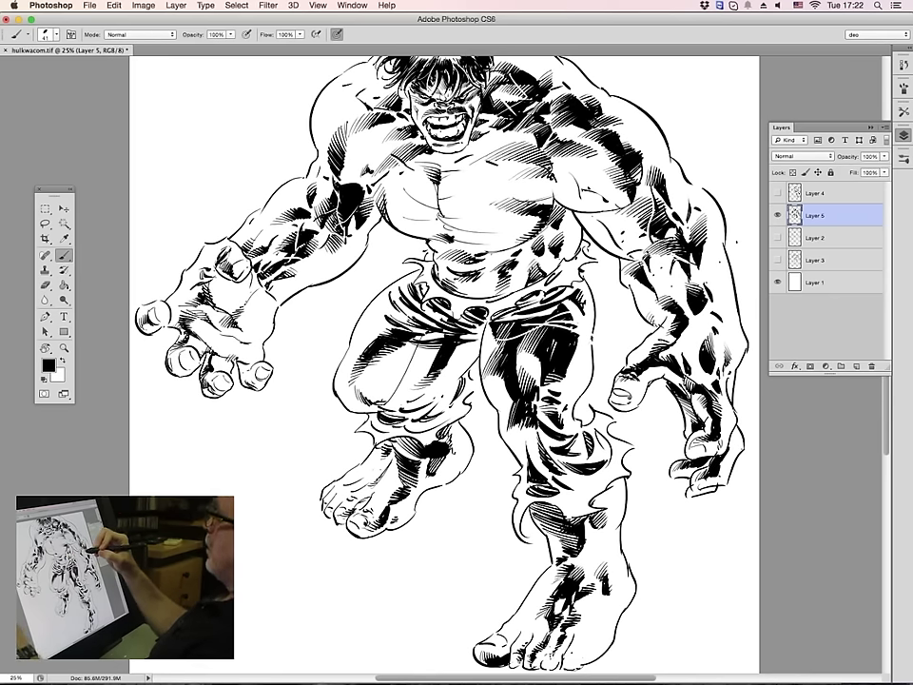
pyautogui.moveTo(621, 248); pyautogui.dragTo(546, 229)
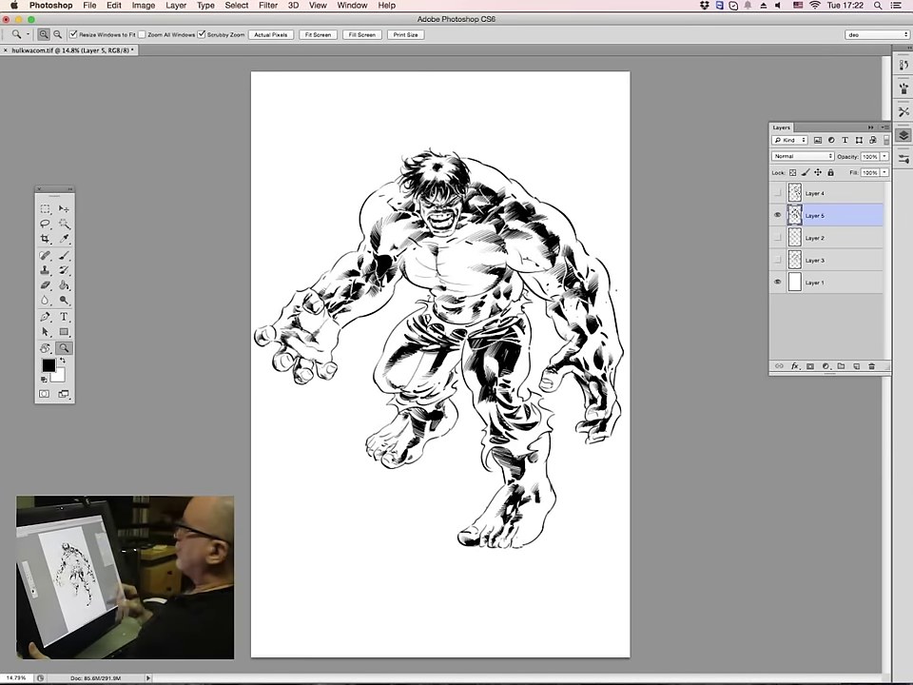
# Draw a loose curling strand of hair rising above the crown of the head
pyautogui.moveTo(374, 352); pyautogui.dragTo(385, 352)
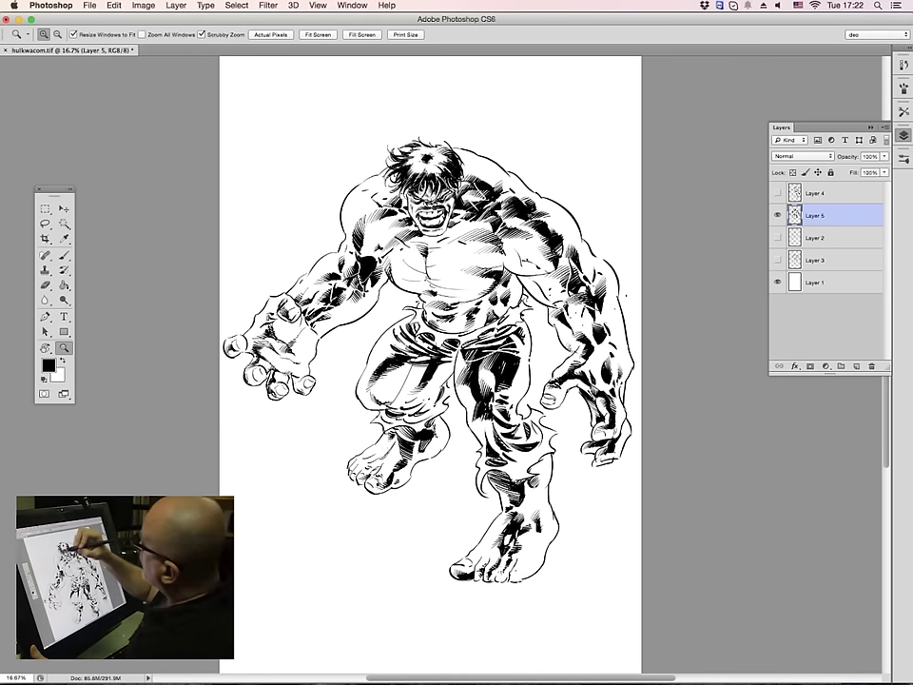
pyautogui.press('b')
pyautogui.press('super+plus')
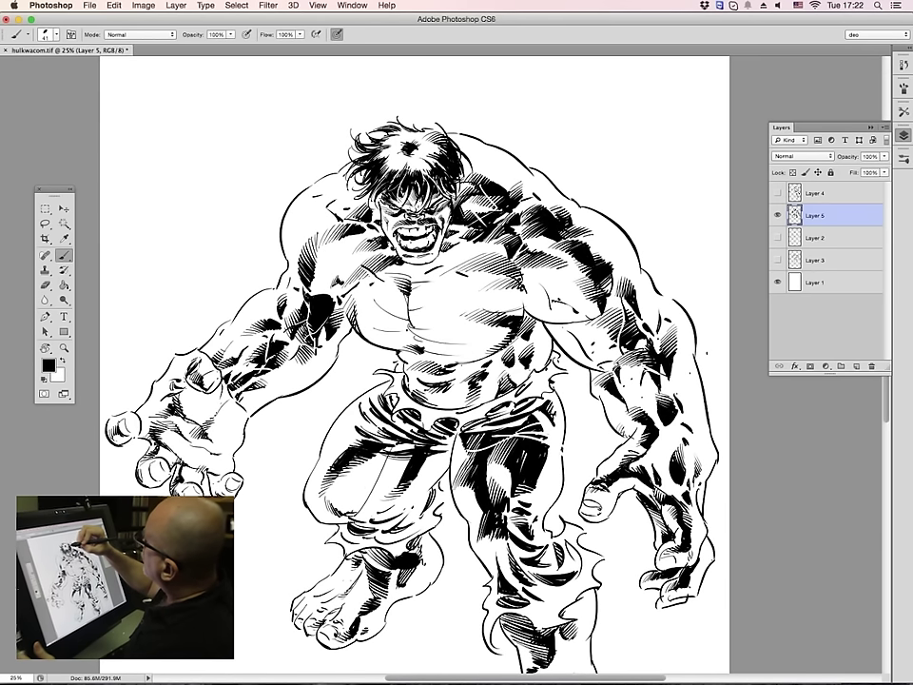
pyautogui.moveTo(378, 105)
pyautogui.mouseDown()
pyautogui.moveTo(395, 124)
pyautogui.moveTo(385, 128)
pyautogui.mouseUp()
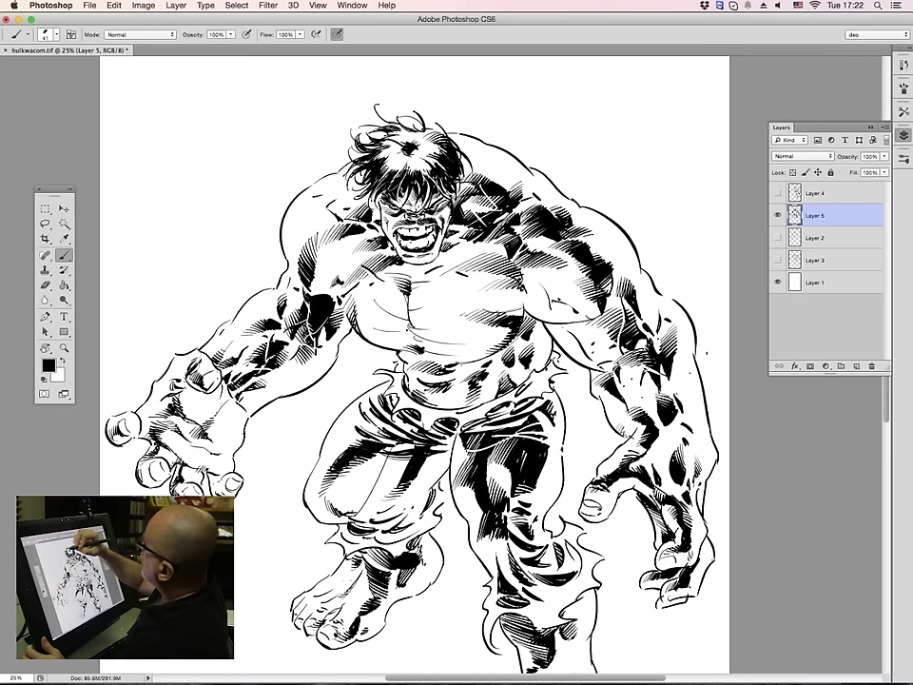
# Examine the inked figure close up and as a whole to judge the balance of blacks and whites
pyautogui.press('z')
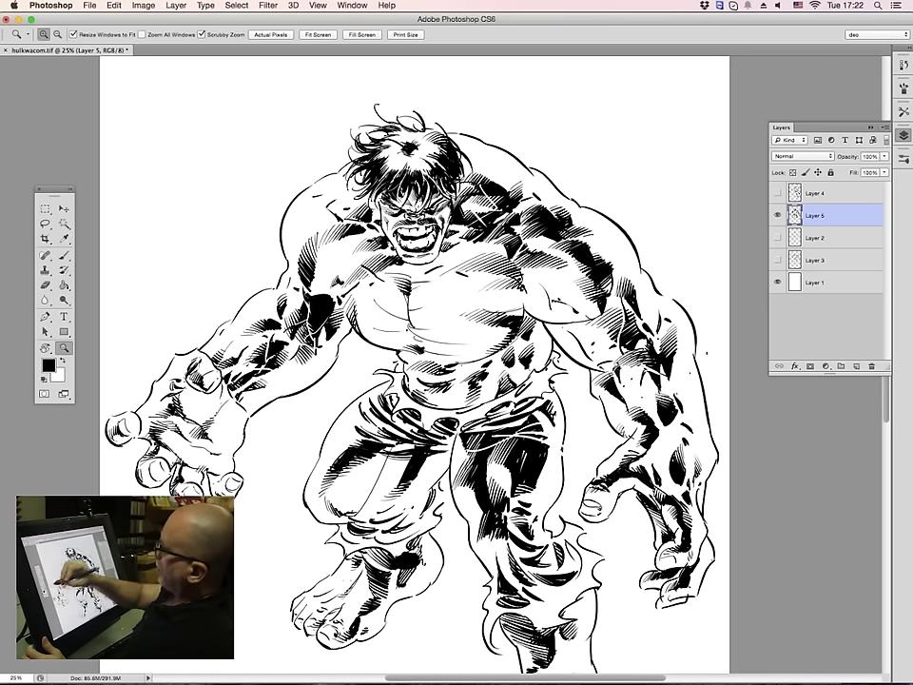
pyautogui.moveTo(546, 377); pyautogui.dragTo(518, 377)
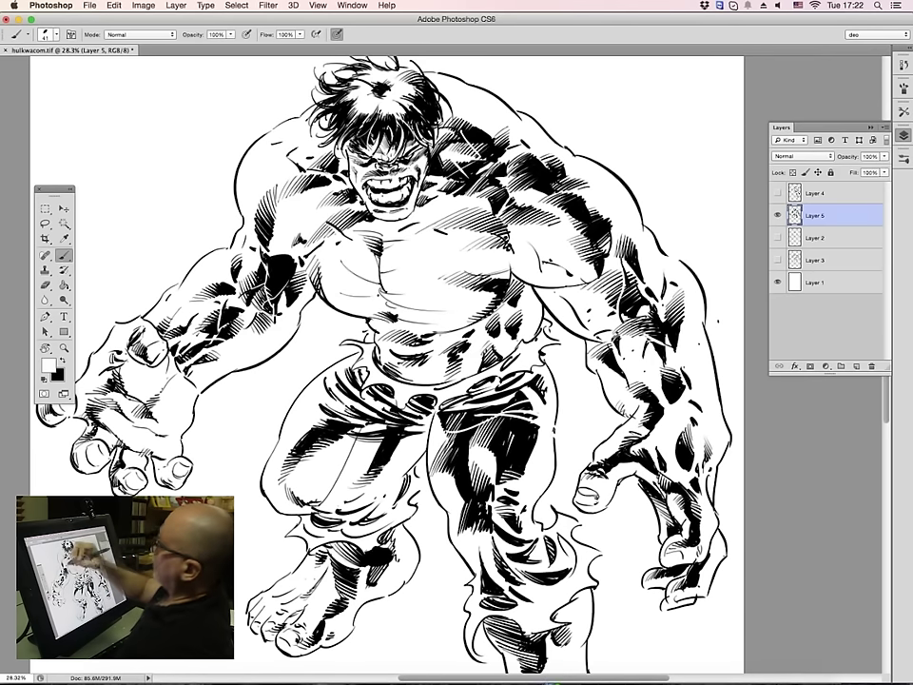
pyautogui.press('x')
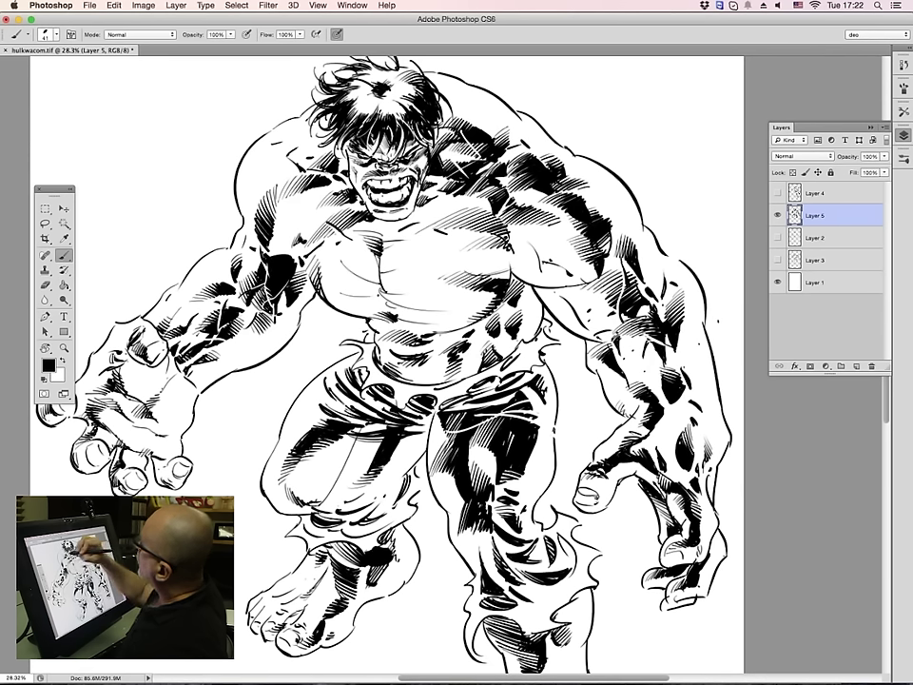
pyautogui.press('z')
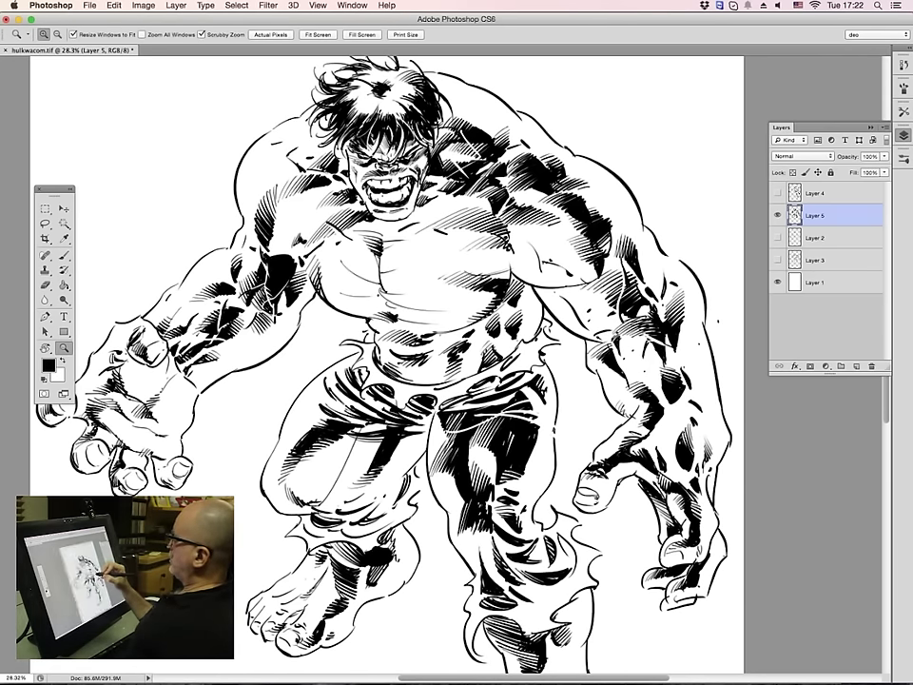
pyautogui.moveTo(618, 371); pyautogui.dragTo(588, 371)
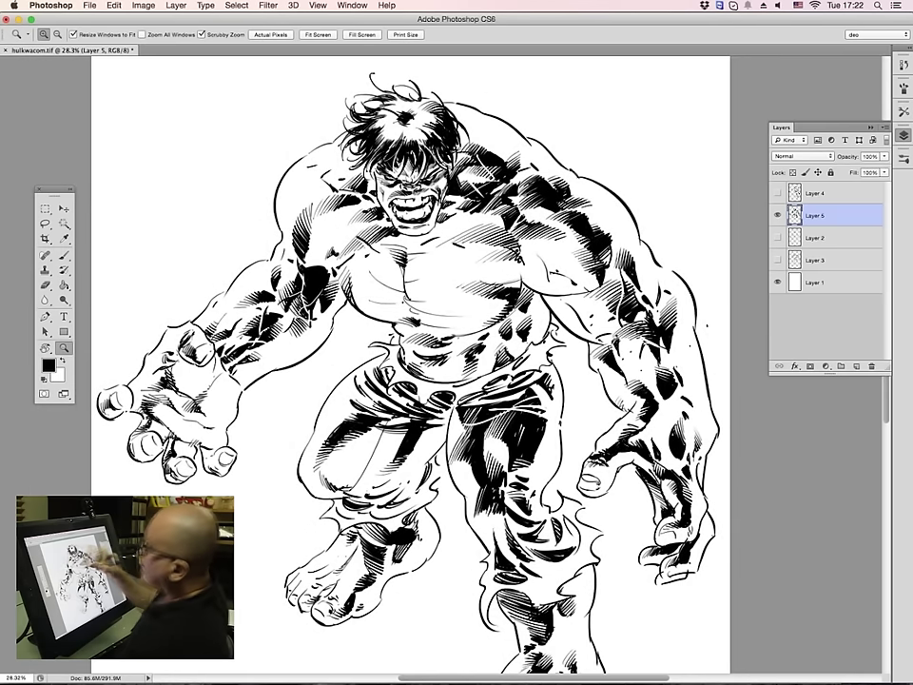
pyautogui.hotkey('ctrl', '-')
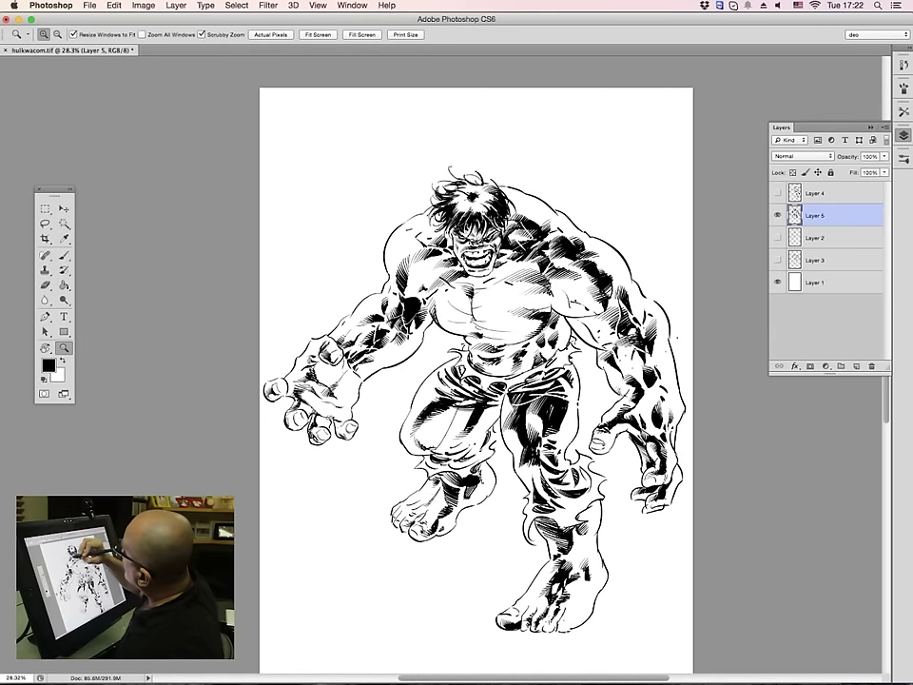
pyautogui.moveTo(571, 366); pyautogui.dragTo(610, 366)
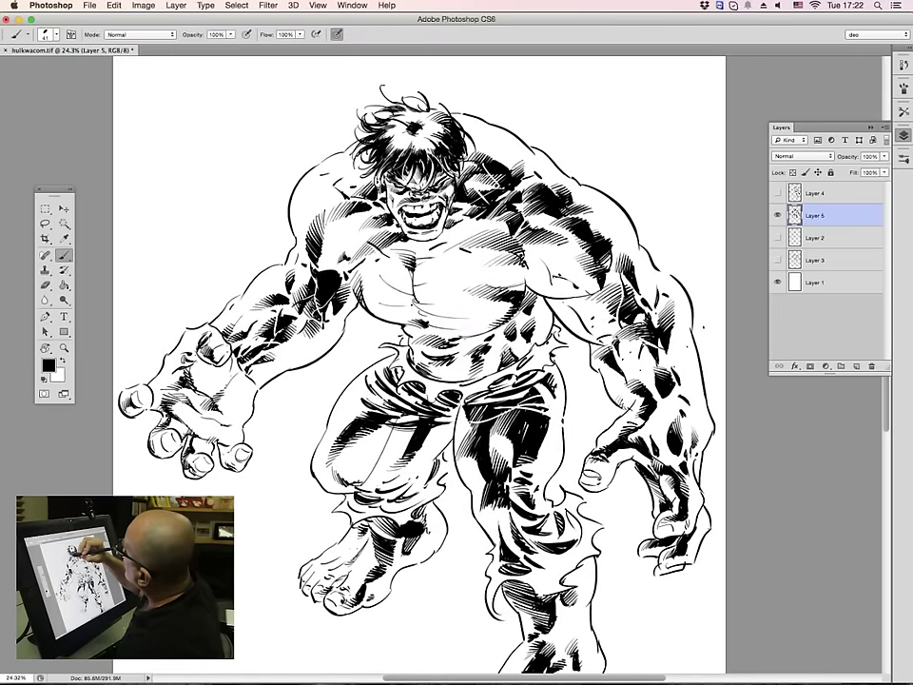
pyautogui.press('z')
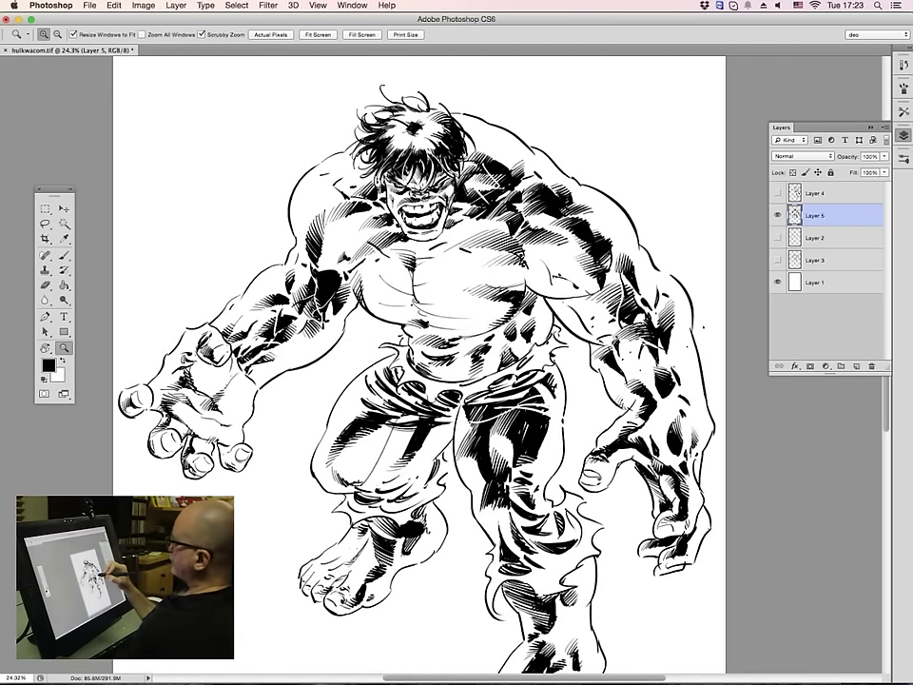
pyautogui.moveTo(653, 392); pyautogui.dragTo(571, 392)
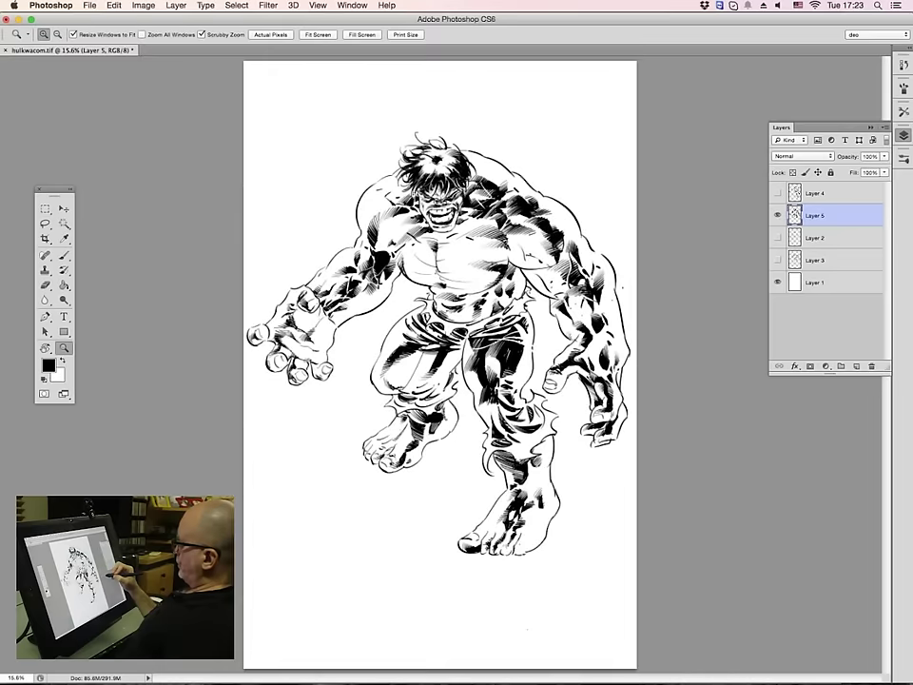
# Paint out the lower outlines of the front foot's smaller toes with white brush strokes
pyautogui.moveTo(671, 411); pyautogui.dragTo(683, 411)
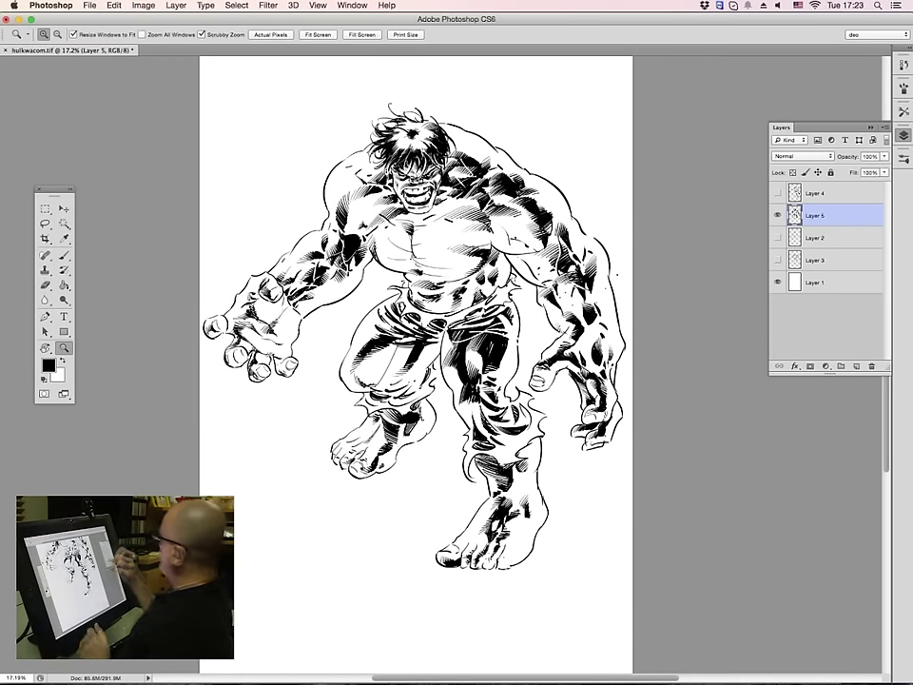
pyautogui.moveTo(537, 544); pyautogui.dragTo(563, 544)
pyautogui.click(63, 255)
pyautogui.press('x')
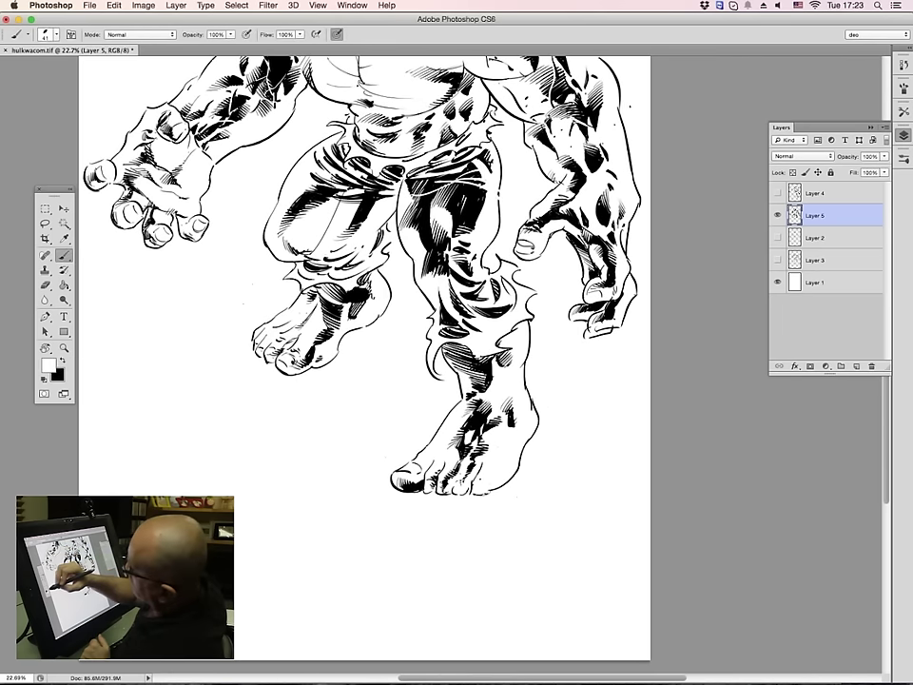
pyautogui.moveTo(450, 494); pyautogui.dragTo(424, 488)
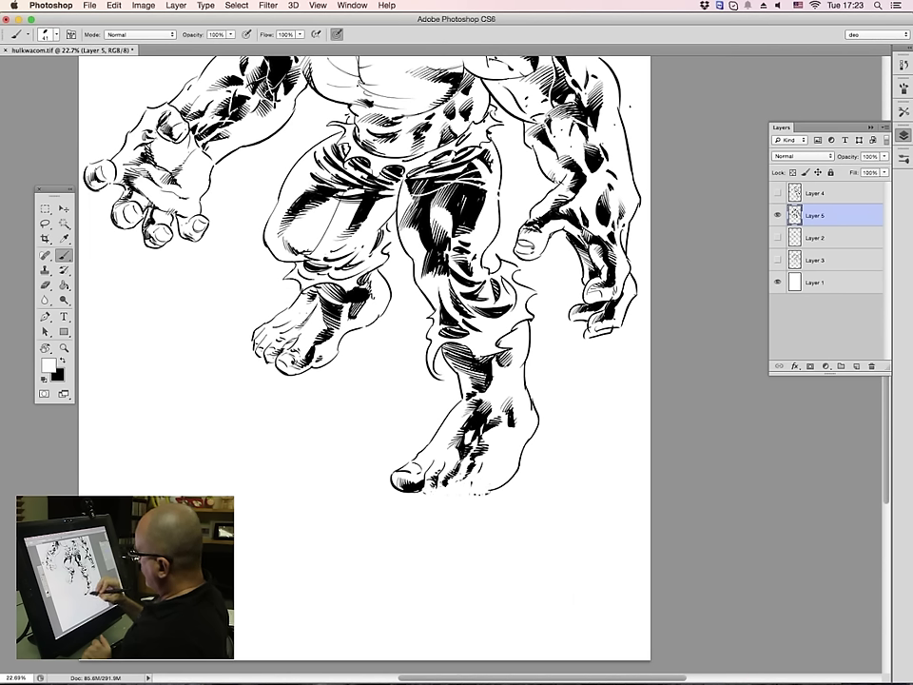
pyautogui.moveTo(481, 495)
pyautogui.mouseDown()
pyautogui.moveTo(488, 493)
pyautogui.moveTo(450, 492)
pyautogui.mouseUp()
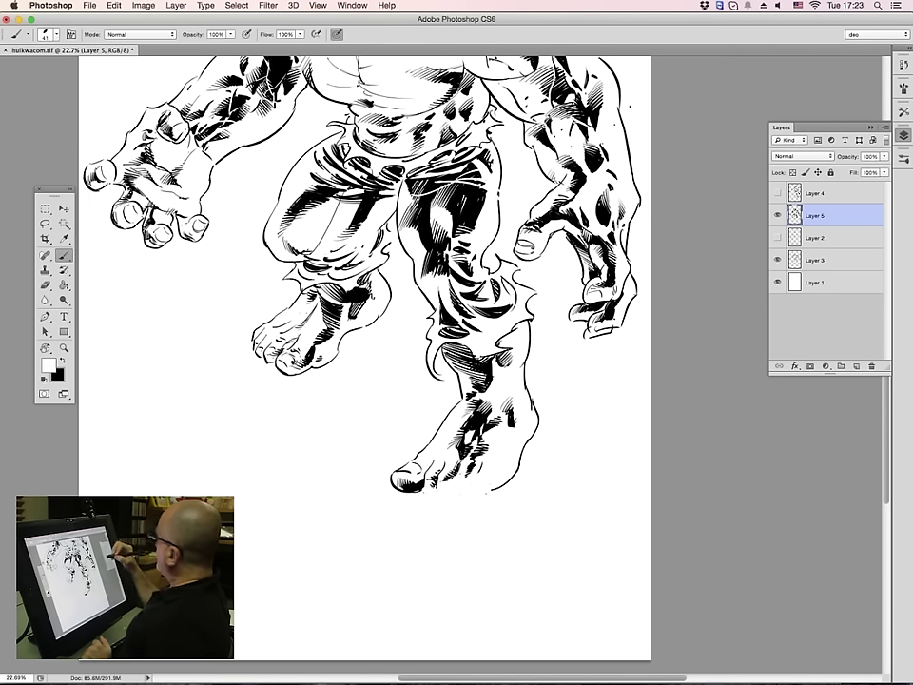
# Show Layer 2 and Layer 3 beneath the inks and set Layer 5's blend mode to Darken
pyautogui.click(778, 238)
pyautogui.click(777, 260)
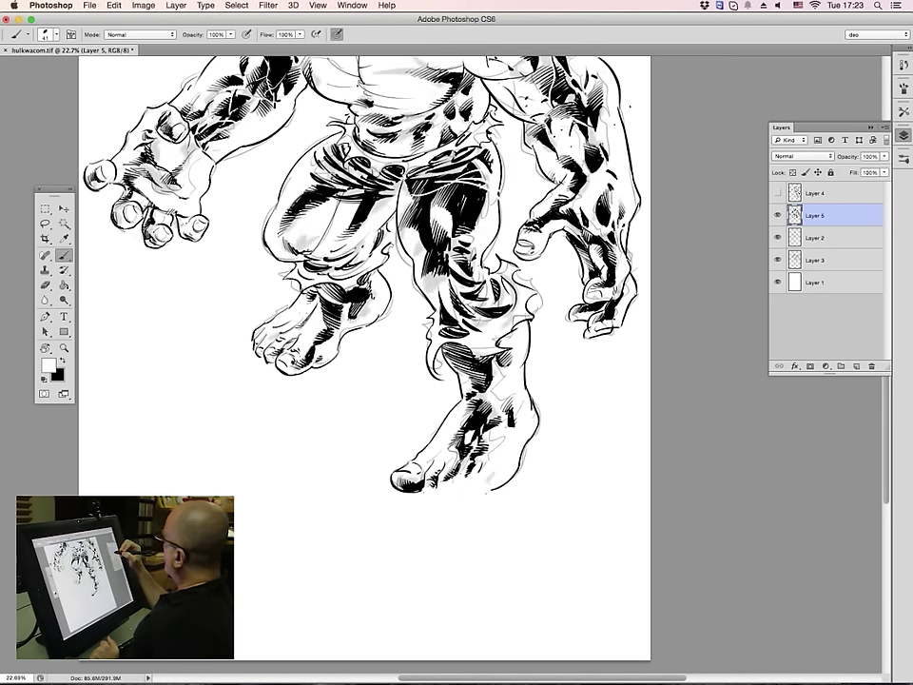
pyautogui.click(802, 155)
pyautogui.click(801, 156)
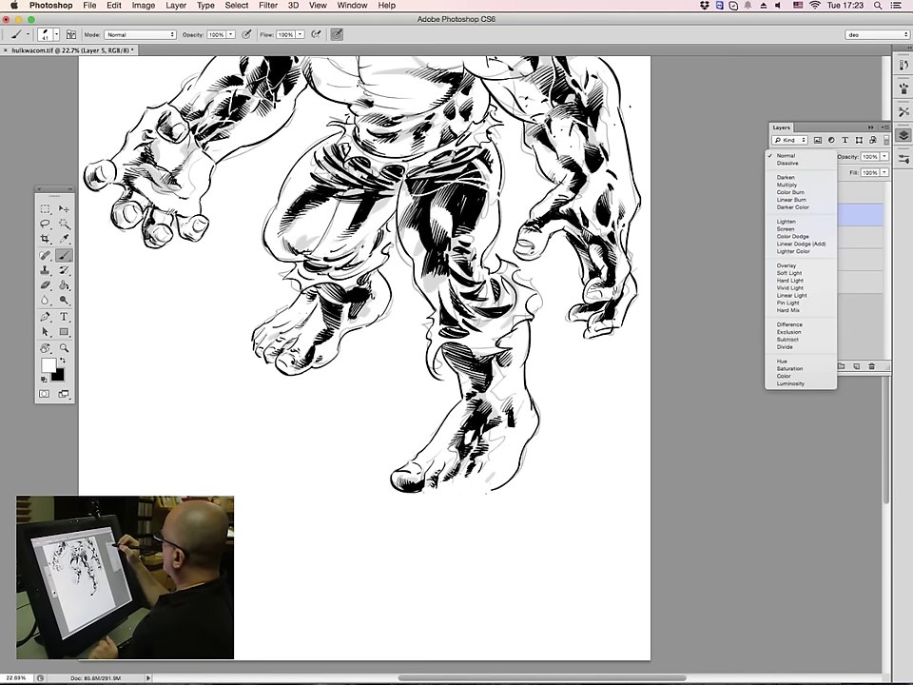
pyautogui.click(801, 156)
pyautogui.click(787, 178)
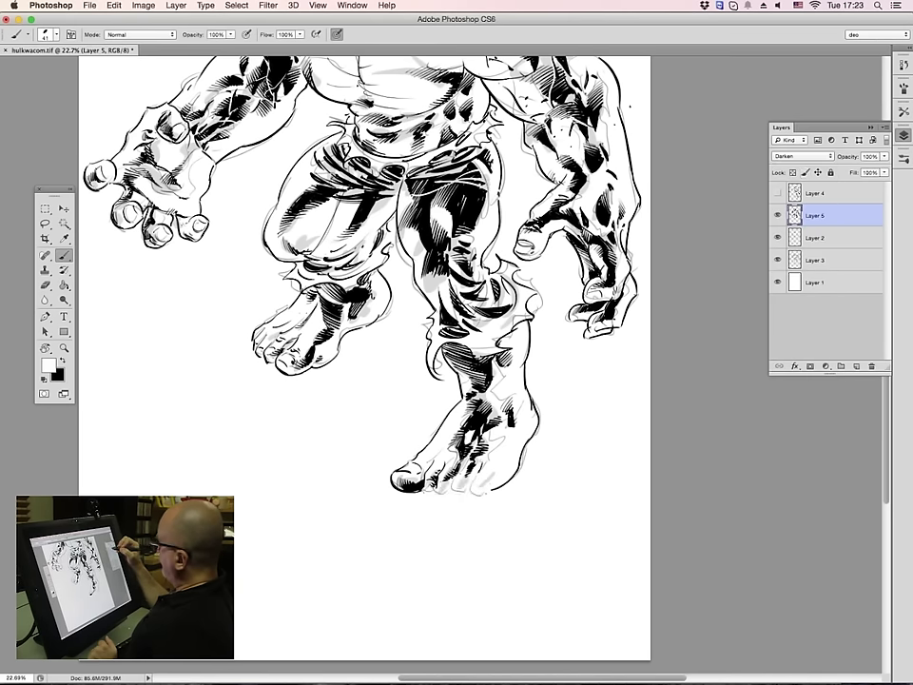
# Redraw the outlines and nails of the front foot's smaller toes in black, following the pencil sketch
pyautogui.press('x')
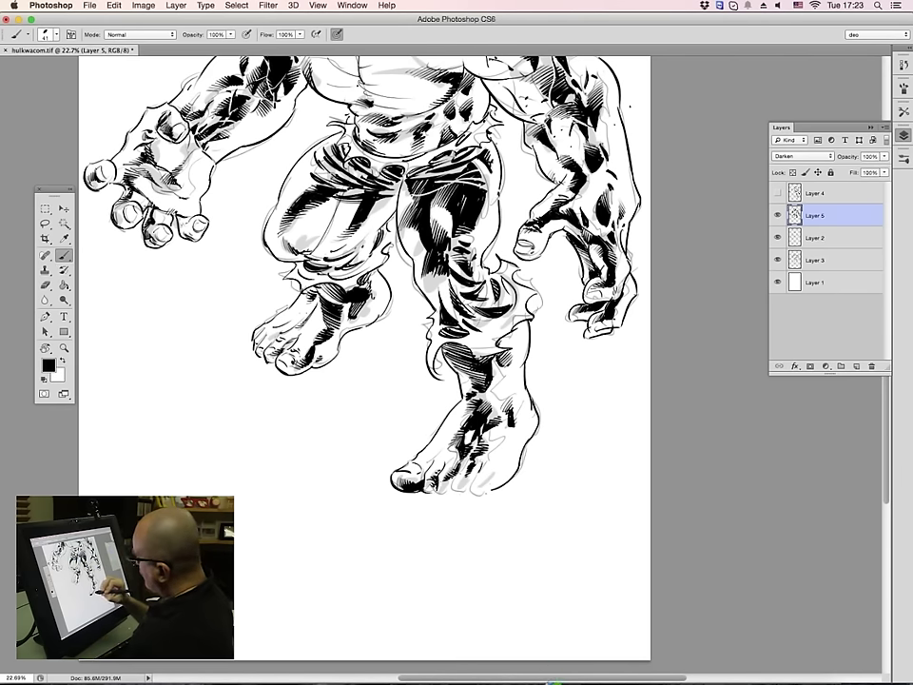
pyautogui.moveTo(457, 473); pyautogui.dragTo(455, 491)
pyautogui.moveTo(357, 354)
pyautogui.mouseDown()
pyautogui.moveTo(354, 370)
pyautogui.moveTo(366, 372)
pyautogui.mouseUp()
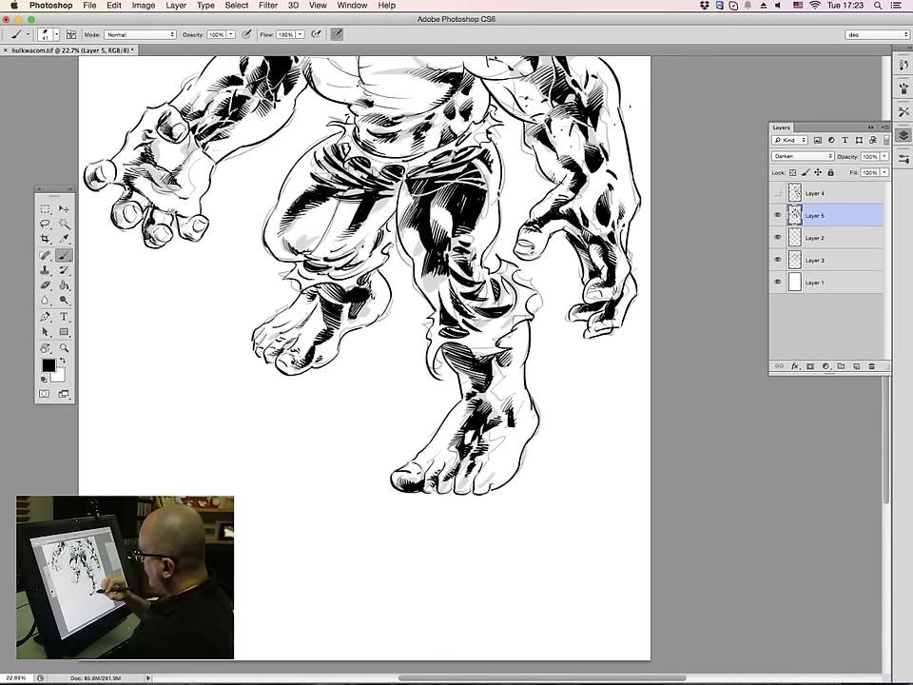
pyautogui.moveTo(342, 362); pyautogui.dragTo(350, 365)
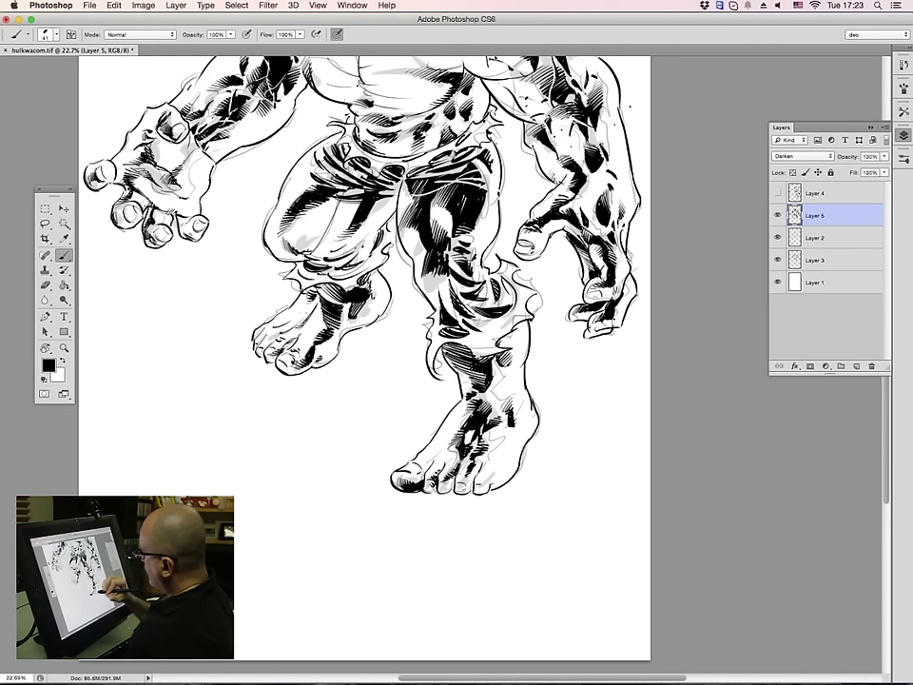
pyautogui.moveTo(490, 488); pyautogui.dragTo(492, 485)
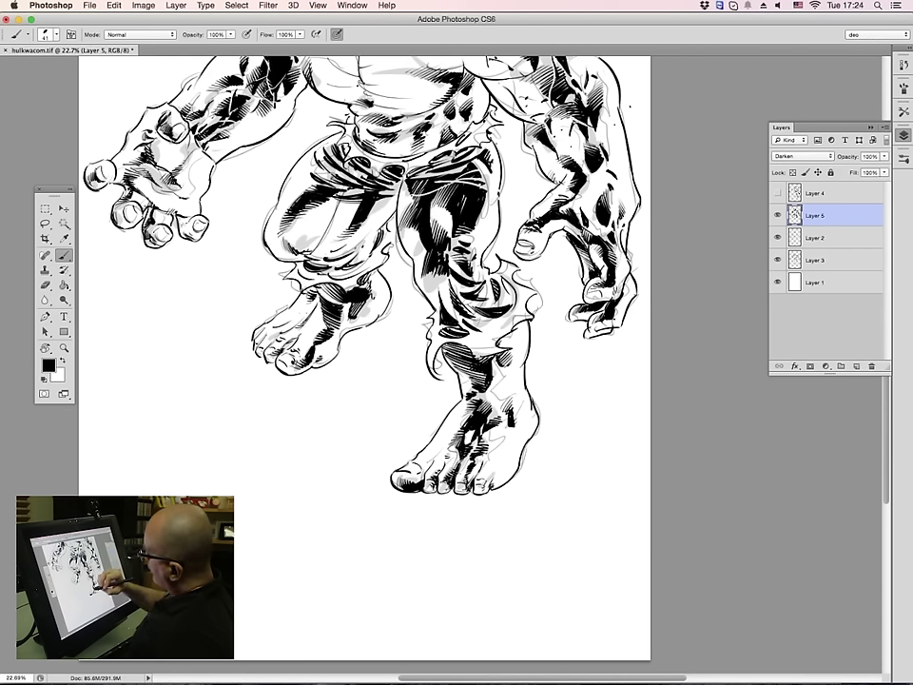
# Add short black wrinkle and hatching strokes over the front foot's toe knuckles and instep
pyautogui.moveTo(318, 342); pyautogui.dragTo(312, 348)
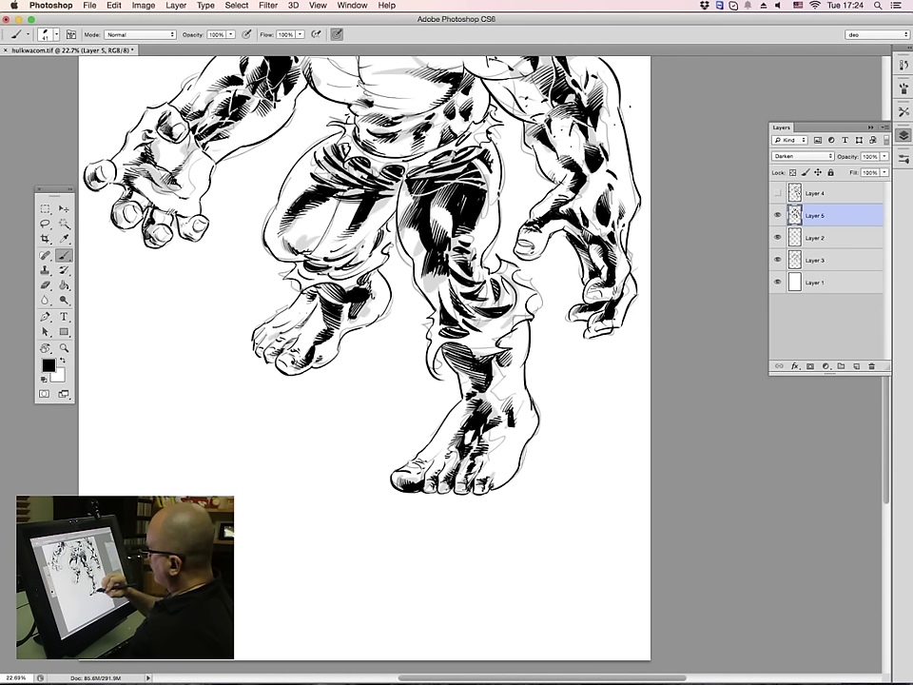
pyautogui.moveTo(488, 448); pyautogui.dragTo(499, 444)
pyautogui.moveTo(489, 446); pyautogui.dragTo(502, 437)
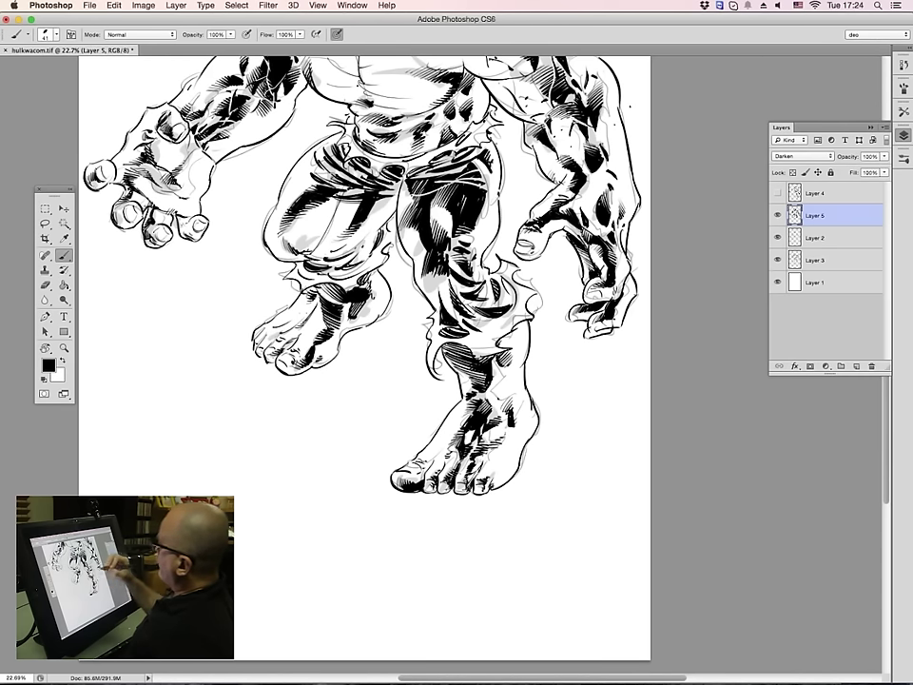
# Hide Layer 3 and Layer 2 so the whole figure shows as inks only
pyautogui.press('z')
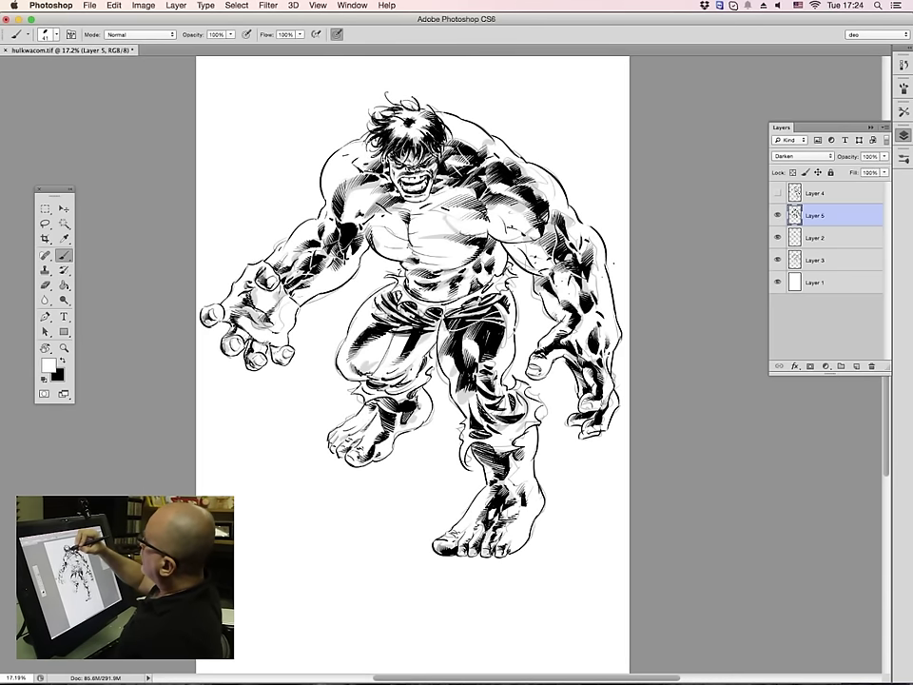
pyautogui.click(776, 259)
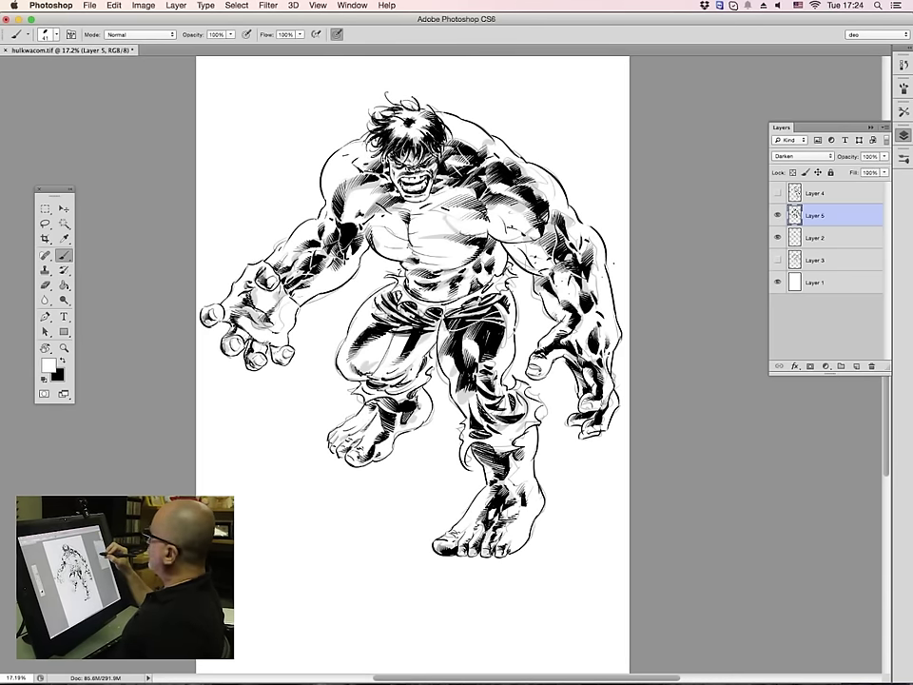
pyautogui.click(778, 236)
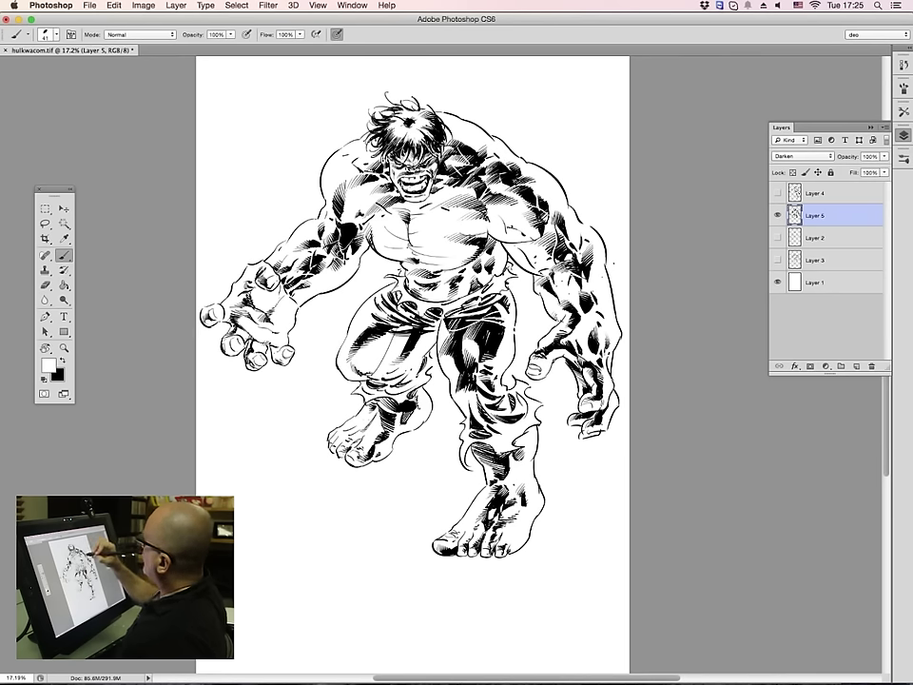
# Add short black hatching strokes to the right-hand side of the waist and the left-hand edge of the chest
pyautogui.press('x')
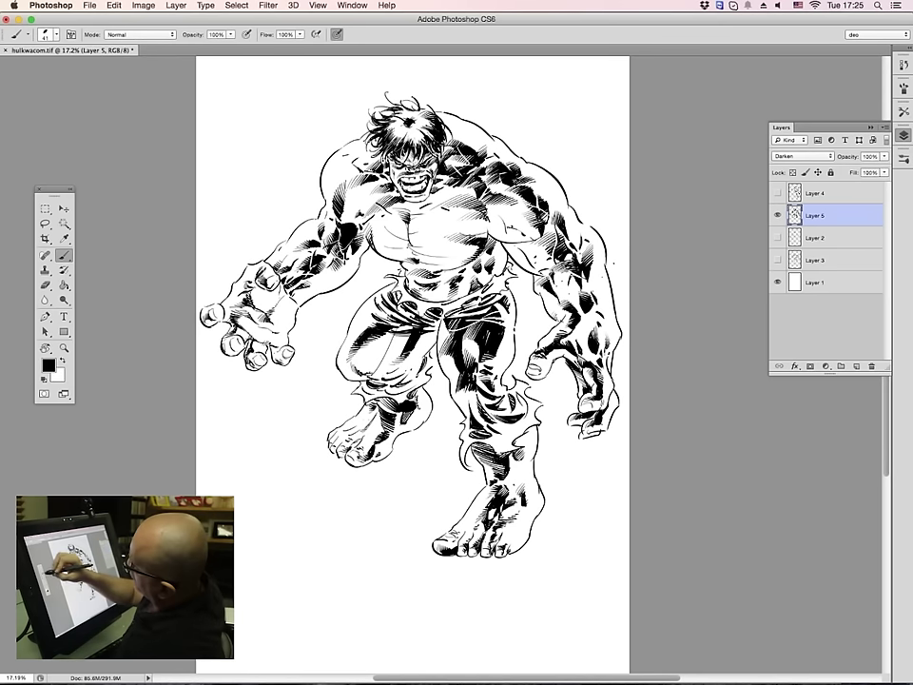
pyautogui.moveTo(496, 278); pyautogui.dragTo(489, 288)
pyautogui.moveTo(375, 208); pyautogui.dragTo(366, 216)
pyautogui.moveTo(375, 211); pyautogui.dragTo(369, 217)
pyautogui.moveTo(377, 210); pyautogui.dragTo(365, 219)
pyautogui.moveTo(482, 299); pyautogui.dragTo(475, 305)
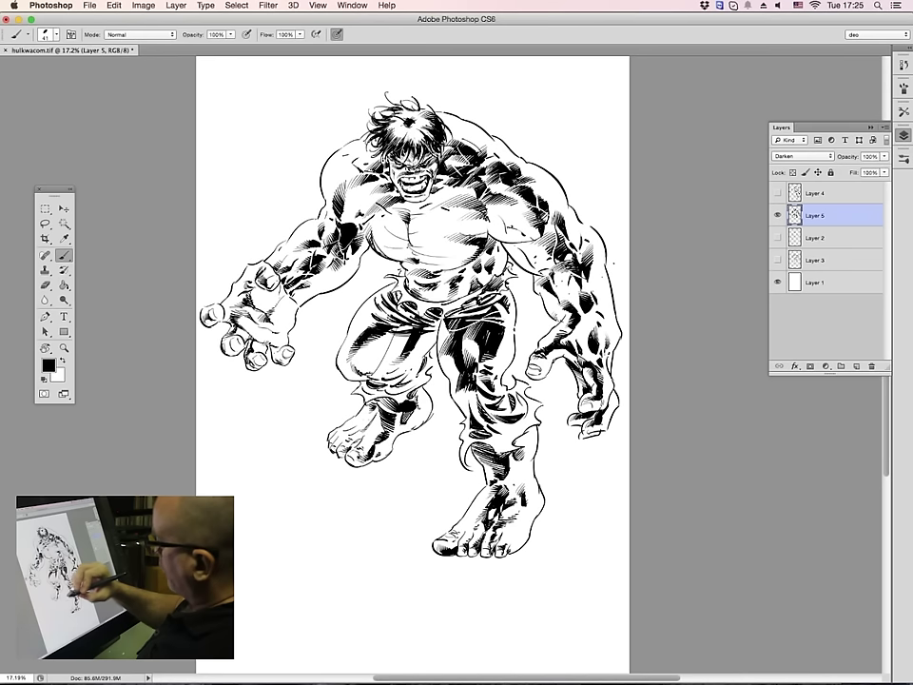
# Hand-letter the artist's signature with the year mark in black on the blank area between the two feet
pyautogui.moveTo(418, 470)
pyautogui.mouseDown()
pyautogui.moveTo(419, 490)
pyautogui.moveTo(436, 488)
pyautogui.moveTo(427, 482)
pyautogui.mouseUp()
pyautogui.moveTo(424, 492)
pyautogui.mouseDown()
pyautogui.moveTo(419, 510)
pyautogui.moveTo(433, 498)
pyautogui.mouseUp()
pyautogui.moveTo(427, 496); pyautogui.dragTo(434, 497)
pyautogui.moveTo(437, 491); pyautogui.dragTo(443, 486)
pyautogui.moveTo(443, 486); pyautogui.dragTo(445, 492)
pyautogui.moveTo(441, 489)
pyautogui.mouseDown()
pyautogui.moveTo(425, 510)
pyautogui.moveTo(436, 508)
pyautogui.mouseUp()
pyautogui.click(438, 509)
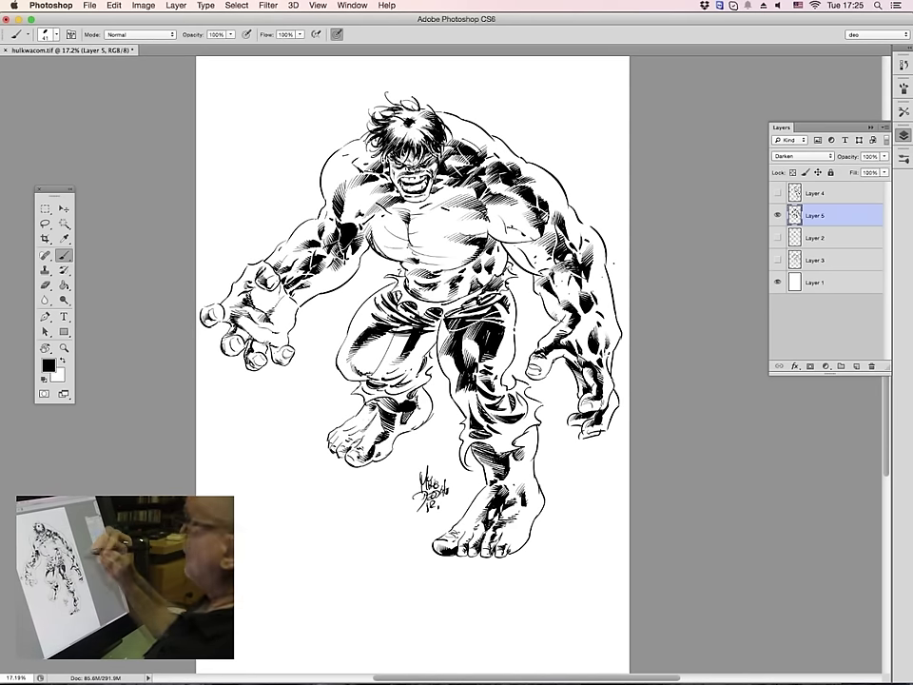